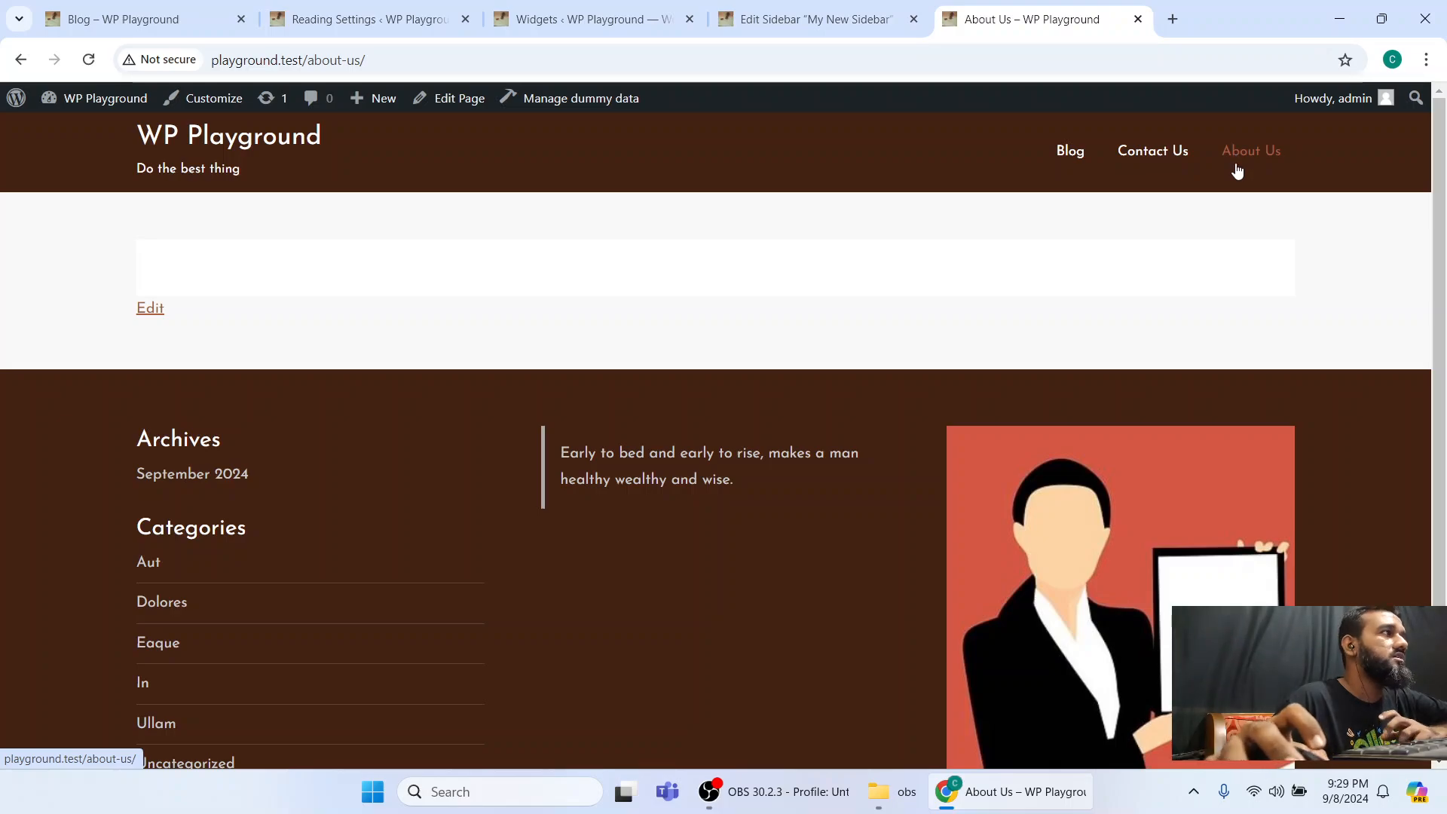
Open the About Us page for editing and, in another tab, search the web for "lorem ipsum" and open the Lipsum site.
{"action": "left_click", "coordinate": [447, 101], "text": "ctrl"}
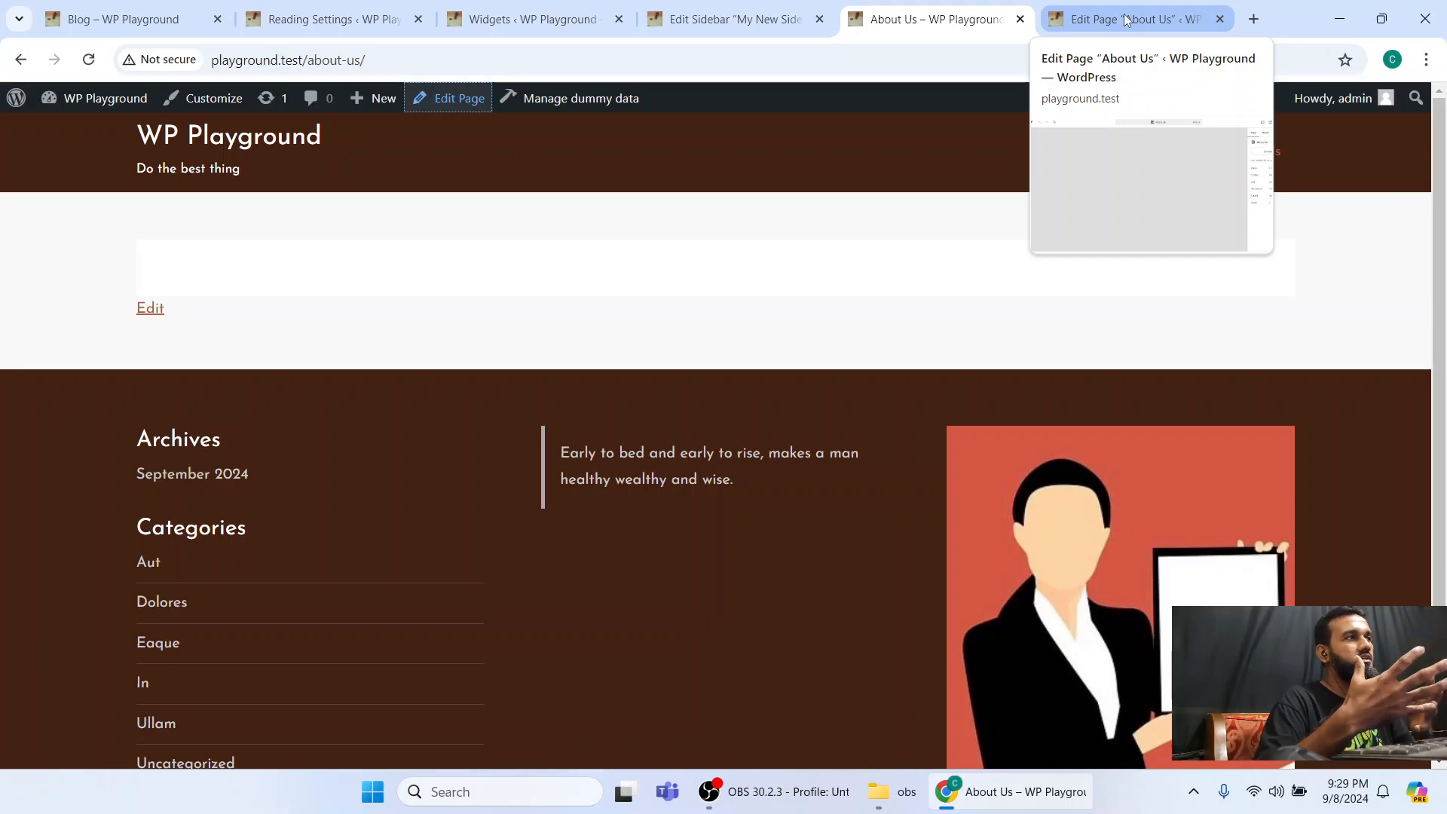
{"action": "key", "text": "ctrl+t"}
{"action": "type", "text": "lorem ipsum"}
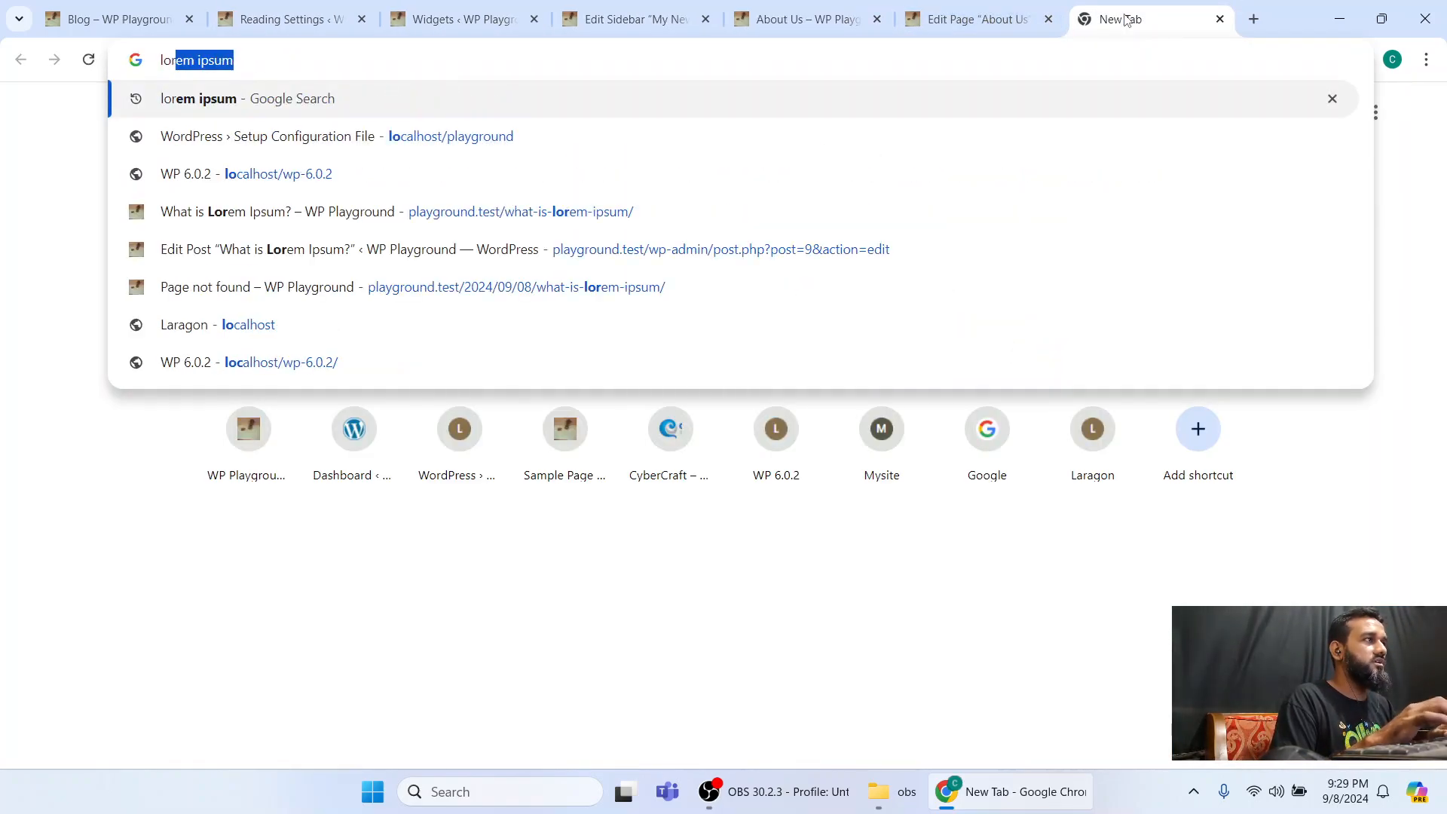
{"action": "key", "text": "Return"}
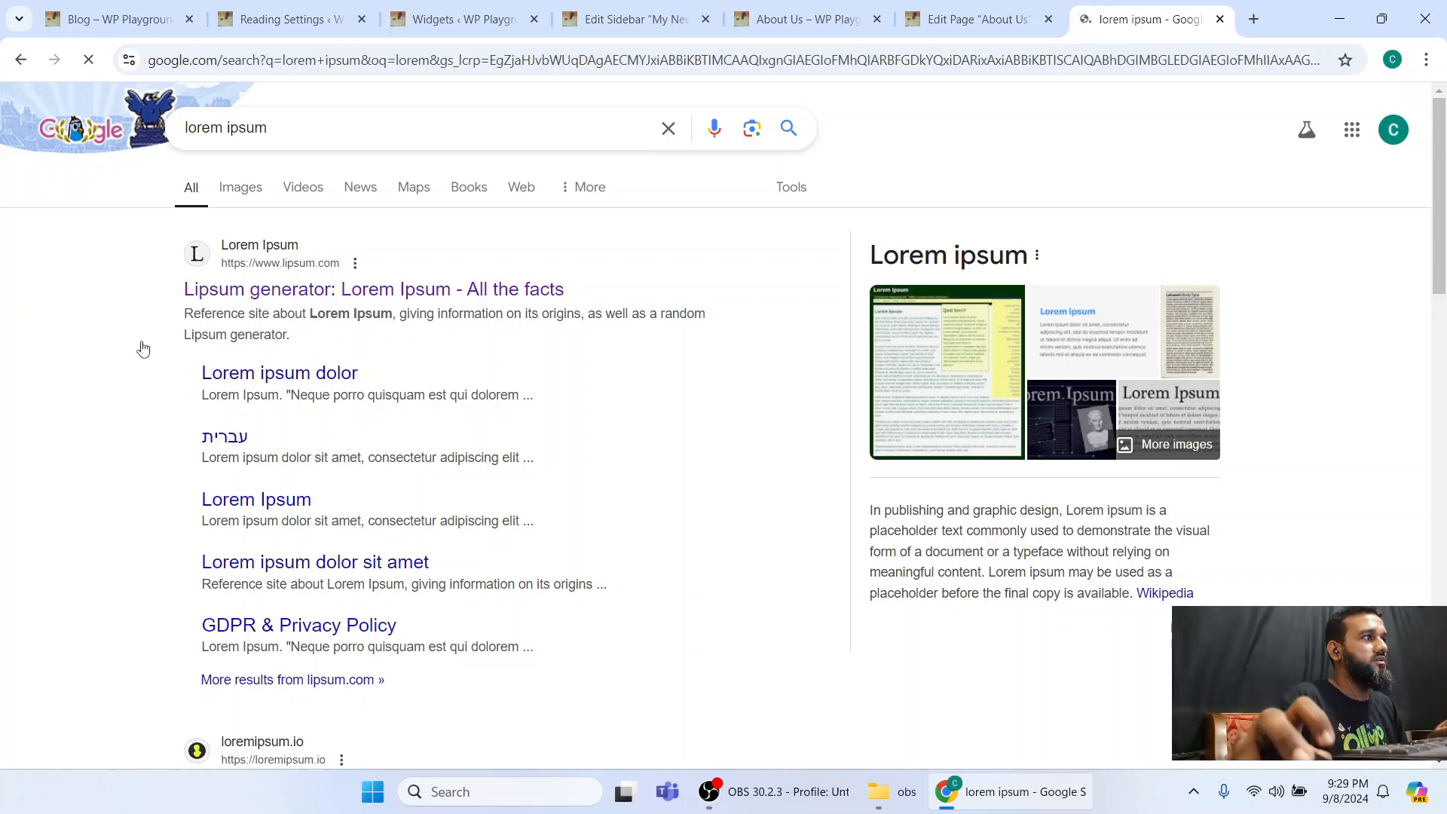
{"action": "left_click", "coordinate": [205, 292]}
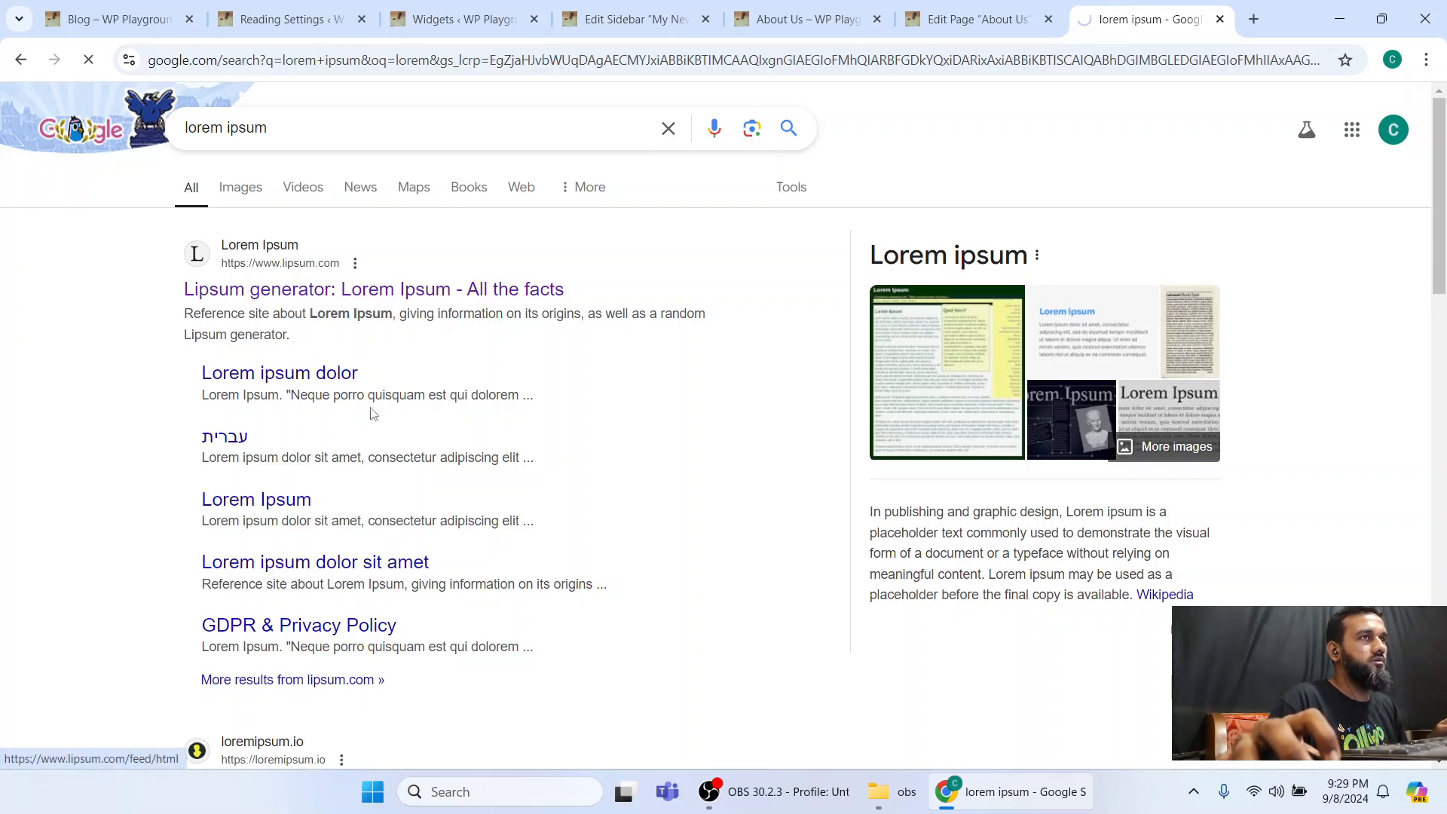
Fill the About Us page with the "What is Lorem Ipsum?" and "Why do we use it?" sections, save it and check the live page.
{"action": "key", "text": "ctrl+shift+Tab"}
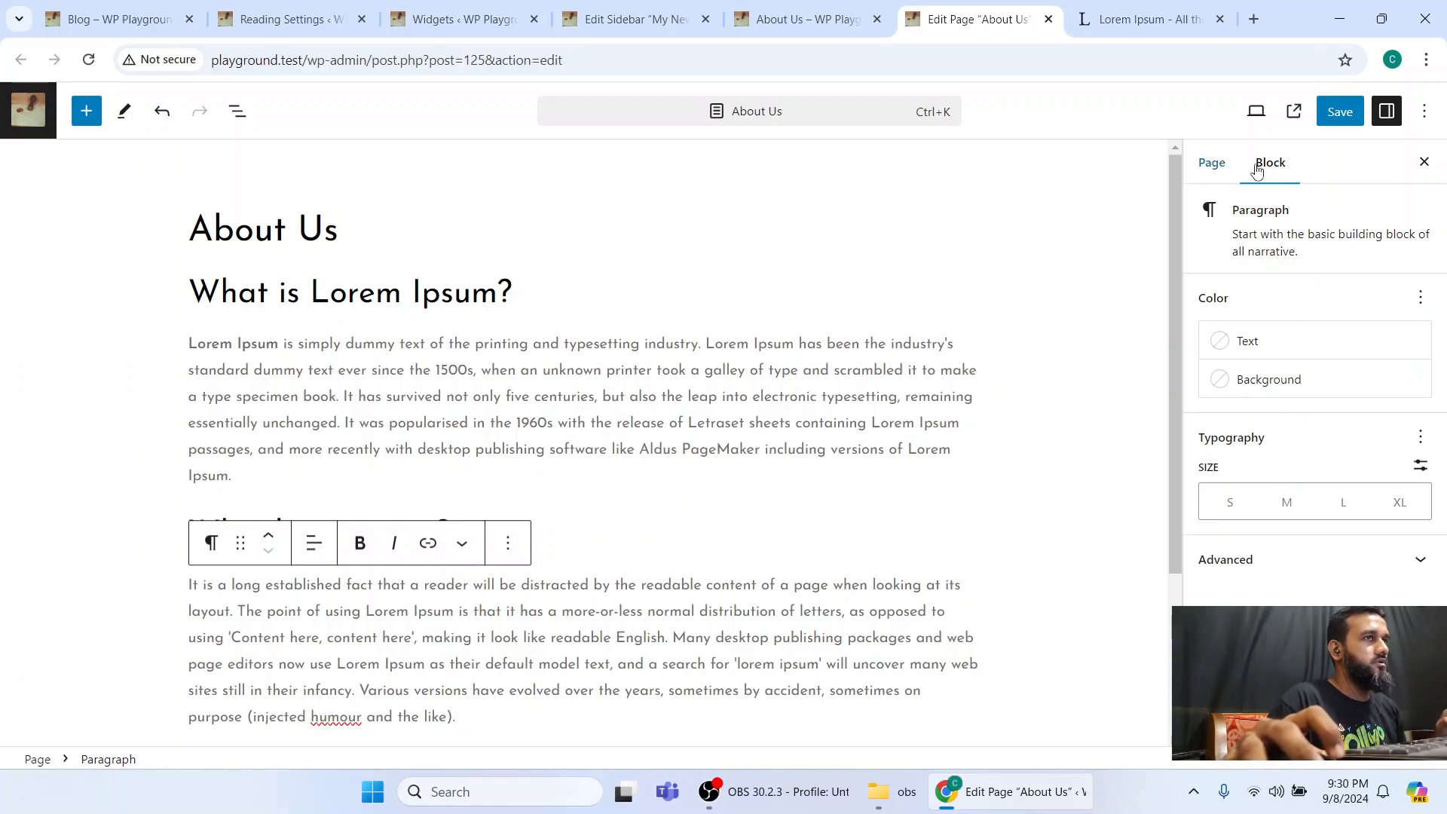
{"action": "left_click", "coordinate": [1340, 112]}
{"action": "left_click", "coordinate": [854, 28]}
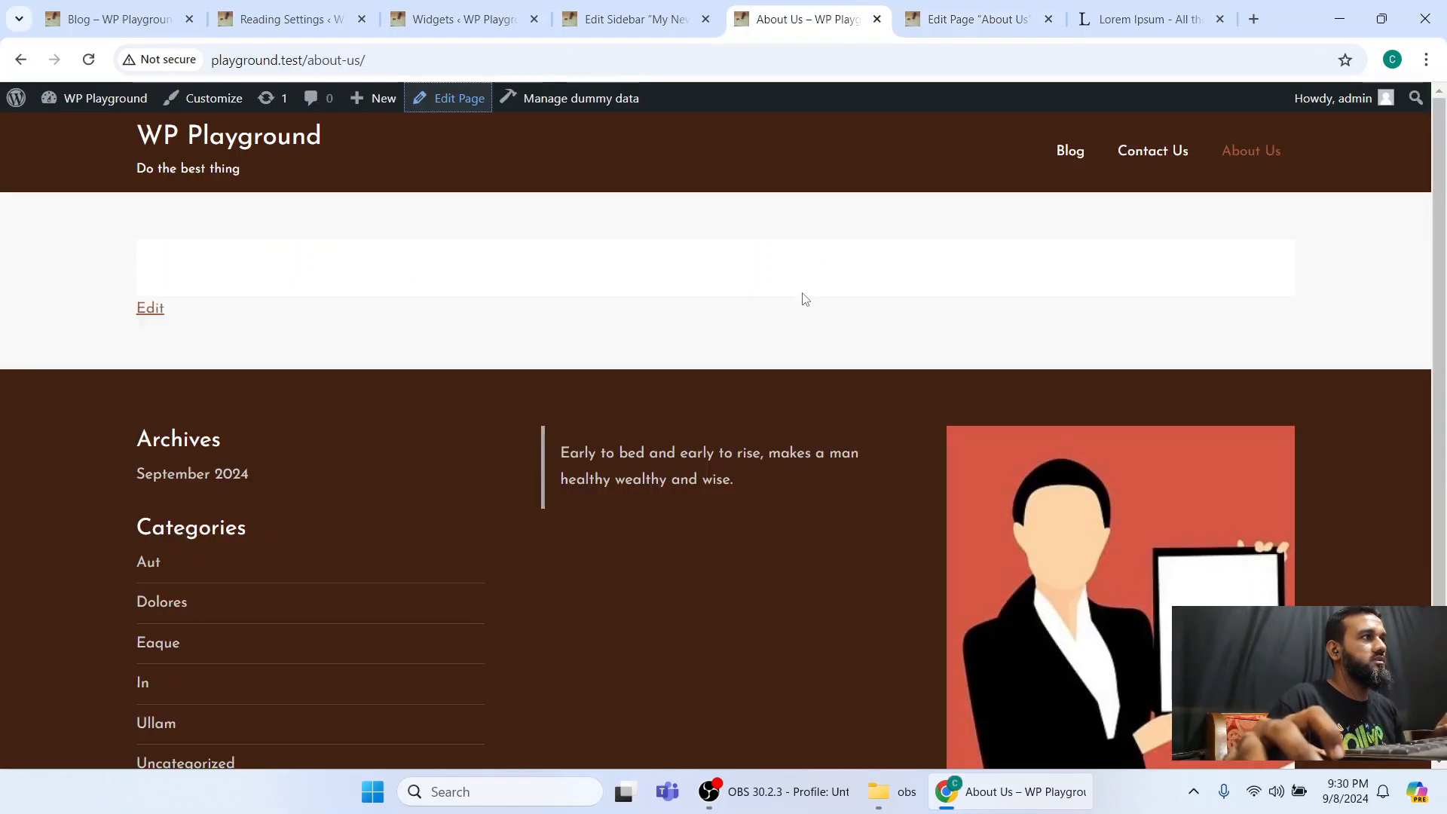
{"action": "key", "text": "F5"}
{"action": "scroll", "coordinate": [826, 354], "scroll_direction": "down", "scroll_amount": 3}
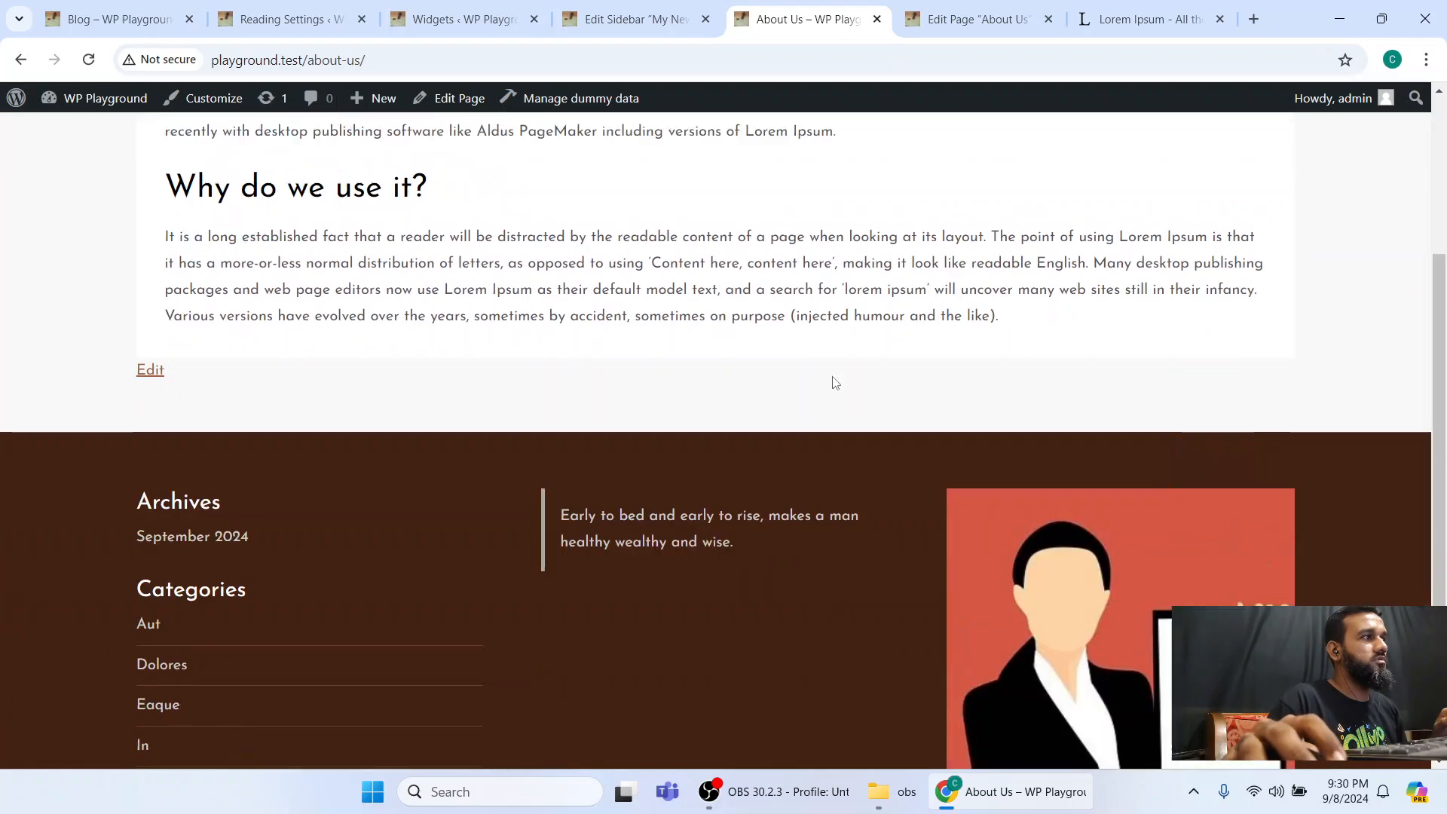
{"action": "scroll", "coordinate": [833, 381], "scroll_direction": "up", "scroll_amount": 3}
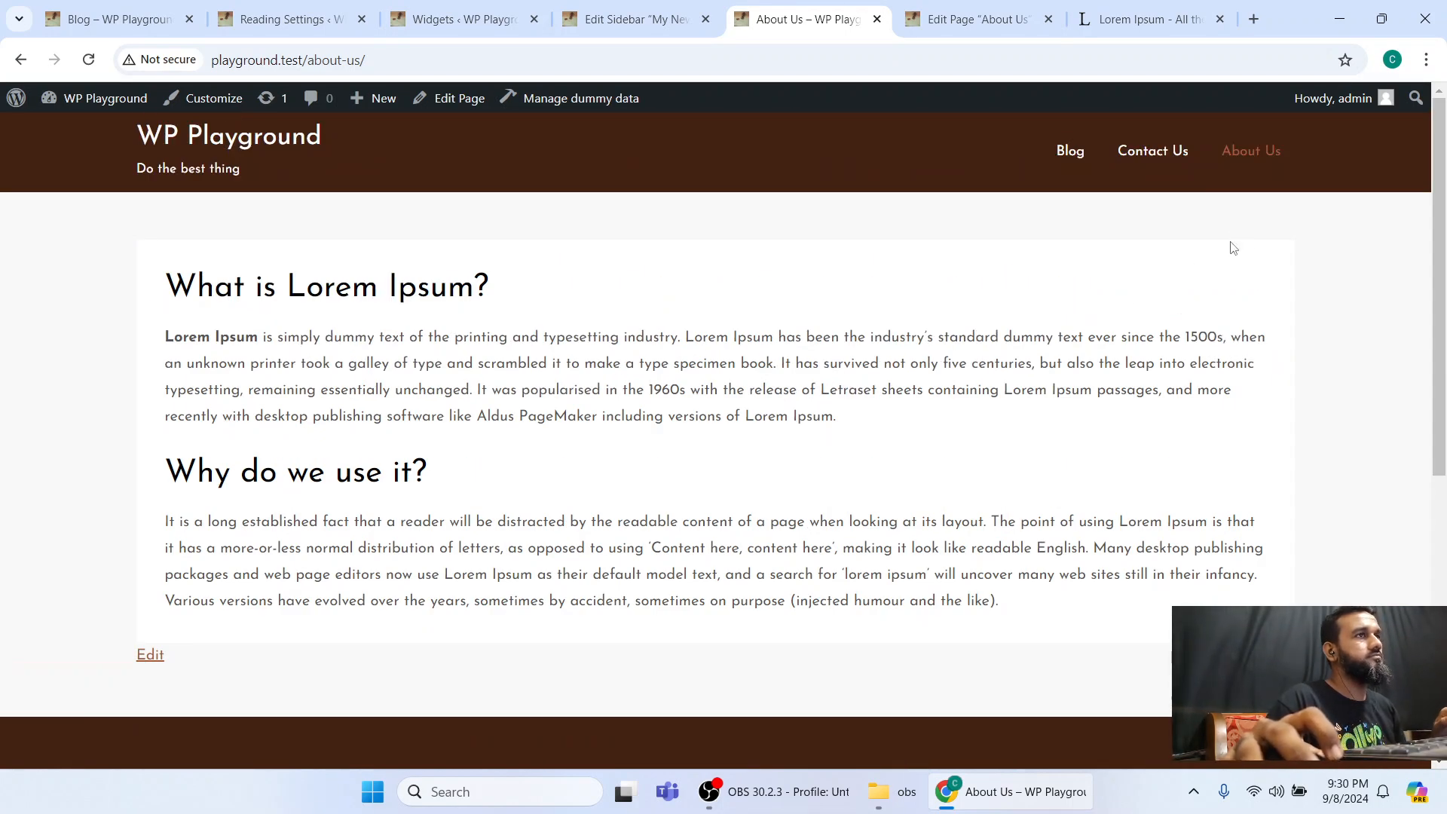
View the Contact Us page on the site and return from the About Us editor to the list of all pages.
{"action": "left_click", "coordinate": [1137, 168]}
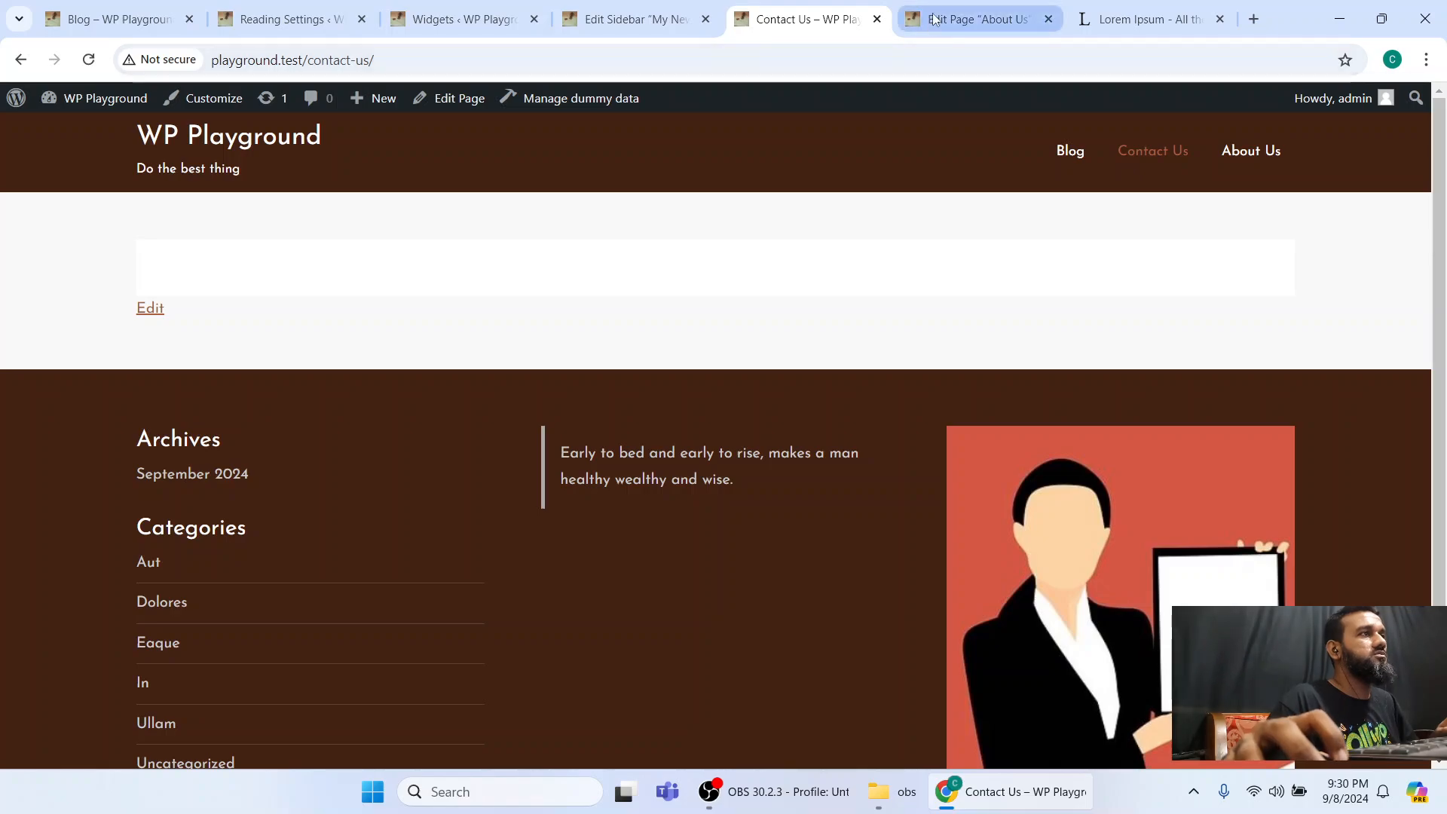
{"action": "left_click", "coordinate": [976, 19]}
{"action": "left_click", "coordinate": [20, 128]}
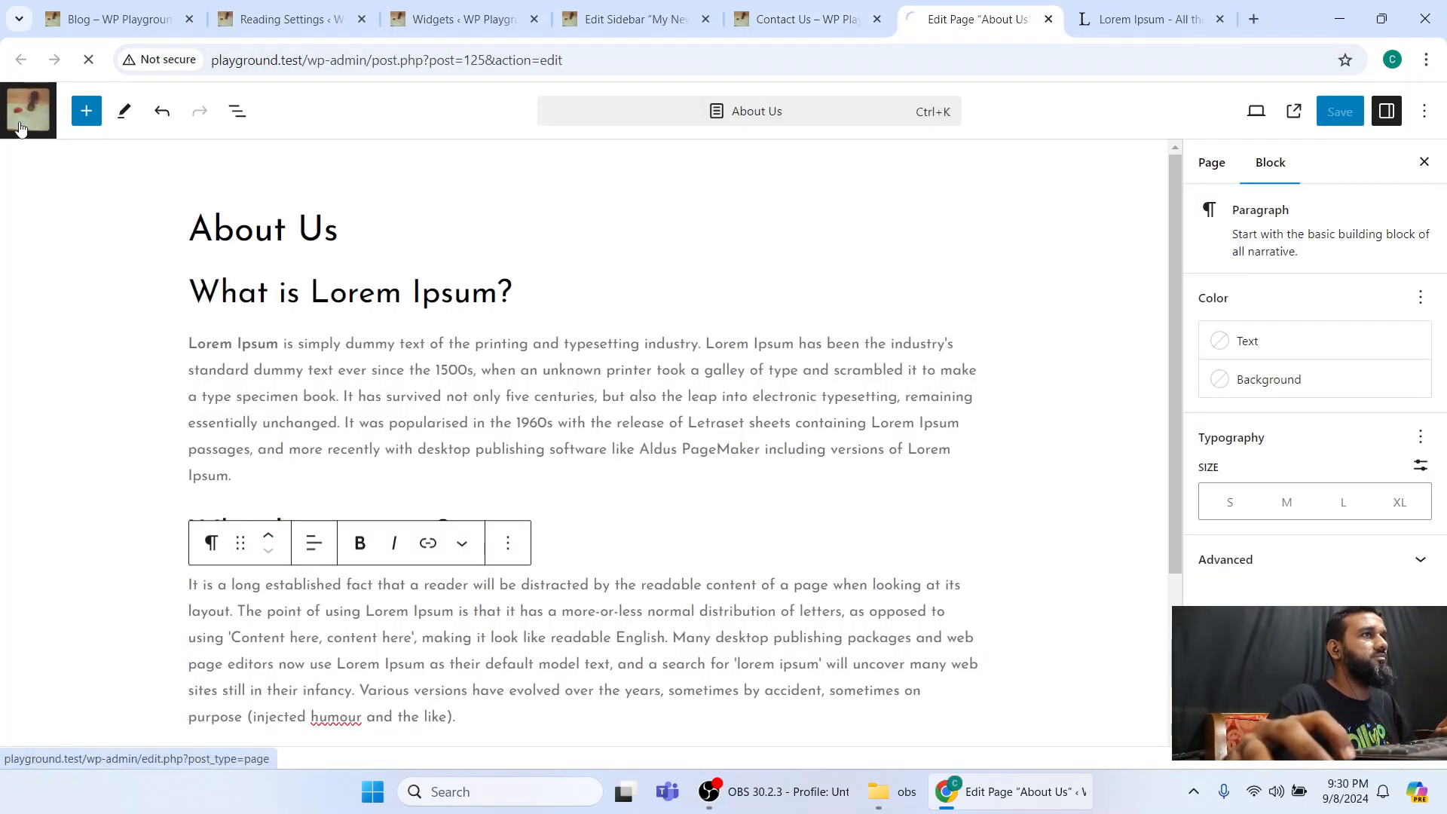
{"action": "scroll", "coordinate": [129, 507], "scroll_direction": "down", "scroll_amount": 2}
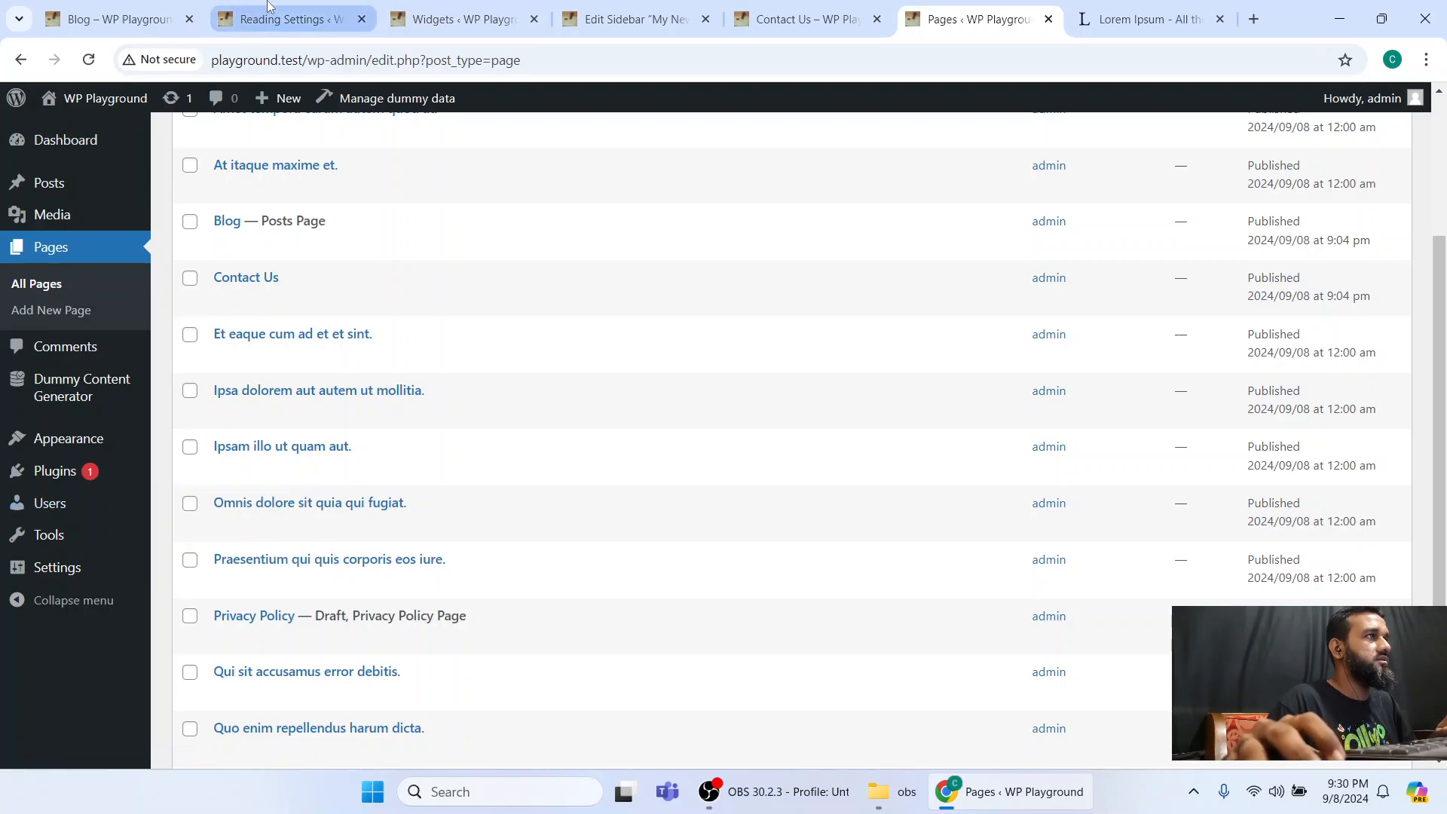
Close the Reading Settings, Widgets, Edit Sidebar and Contact Us browser tabs.
{"action": "middle_click", "coordinate": [243, 6]}
{"action": "middle_click", "coordinate": [255, 6]}
{"action": "middle_click", "coordinate": [268, 6]}
{"action": "middle_click", "coordinate": [267, 6]}
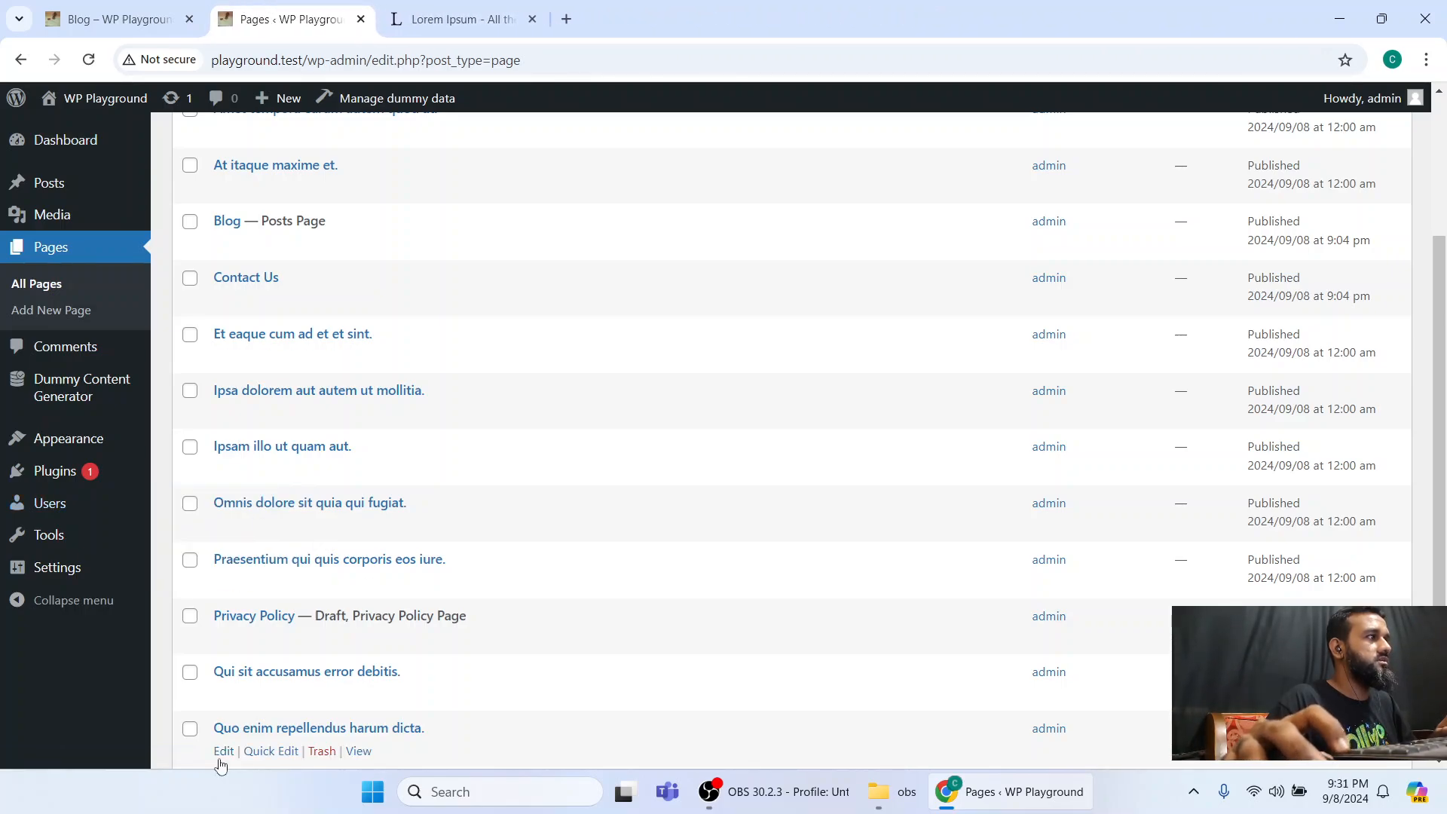
Go to adding a new plugin and search the plugin directory for "contact form".
{"action": "mouse_move", "coordinate": [20, 482]}
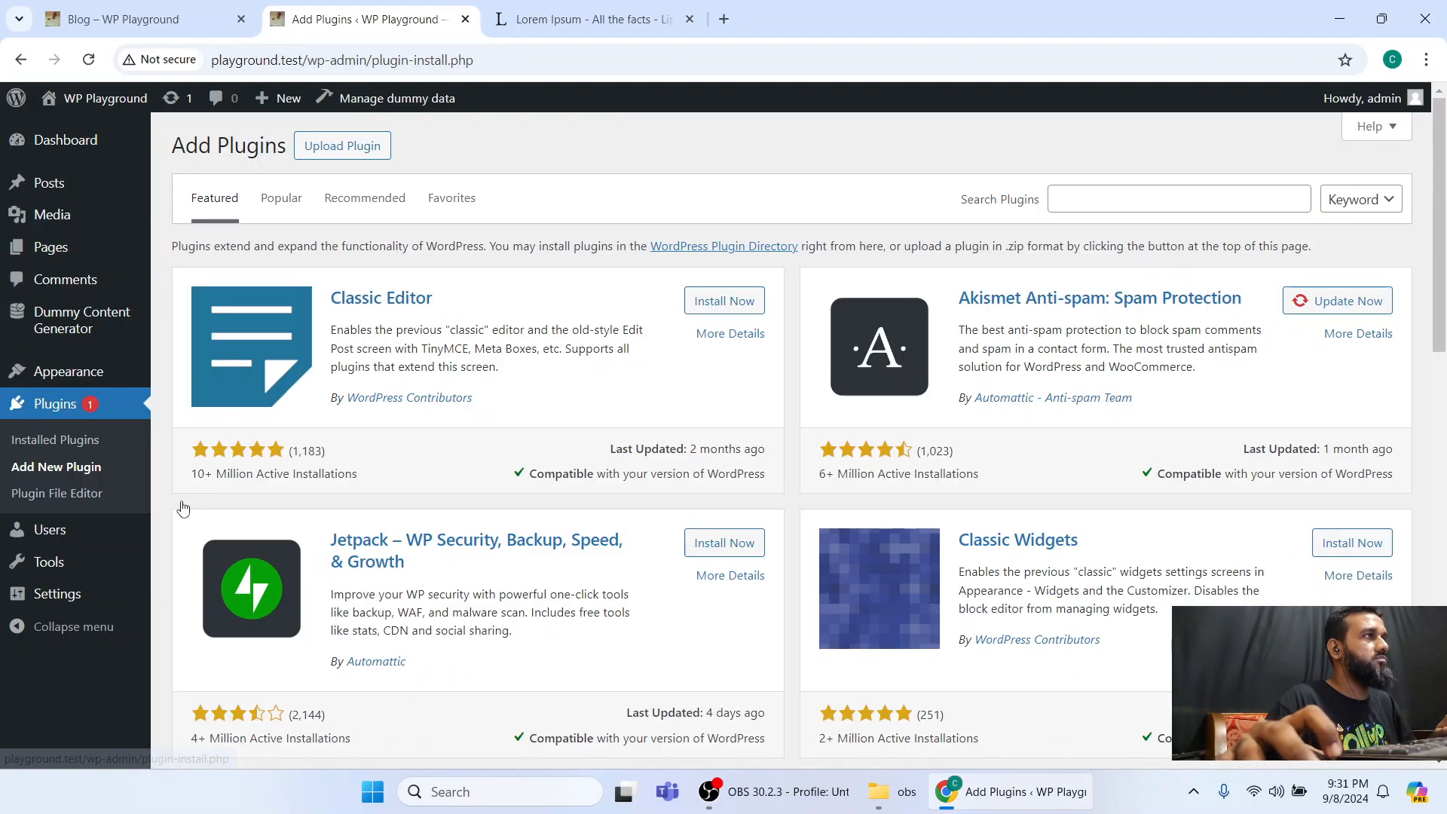
{"action": "left_click", "coordinate": [314, 156]}
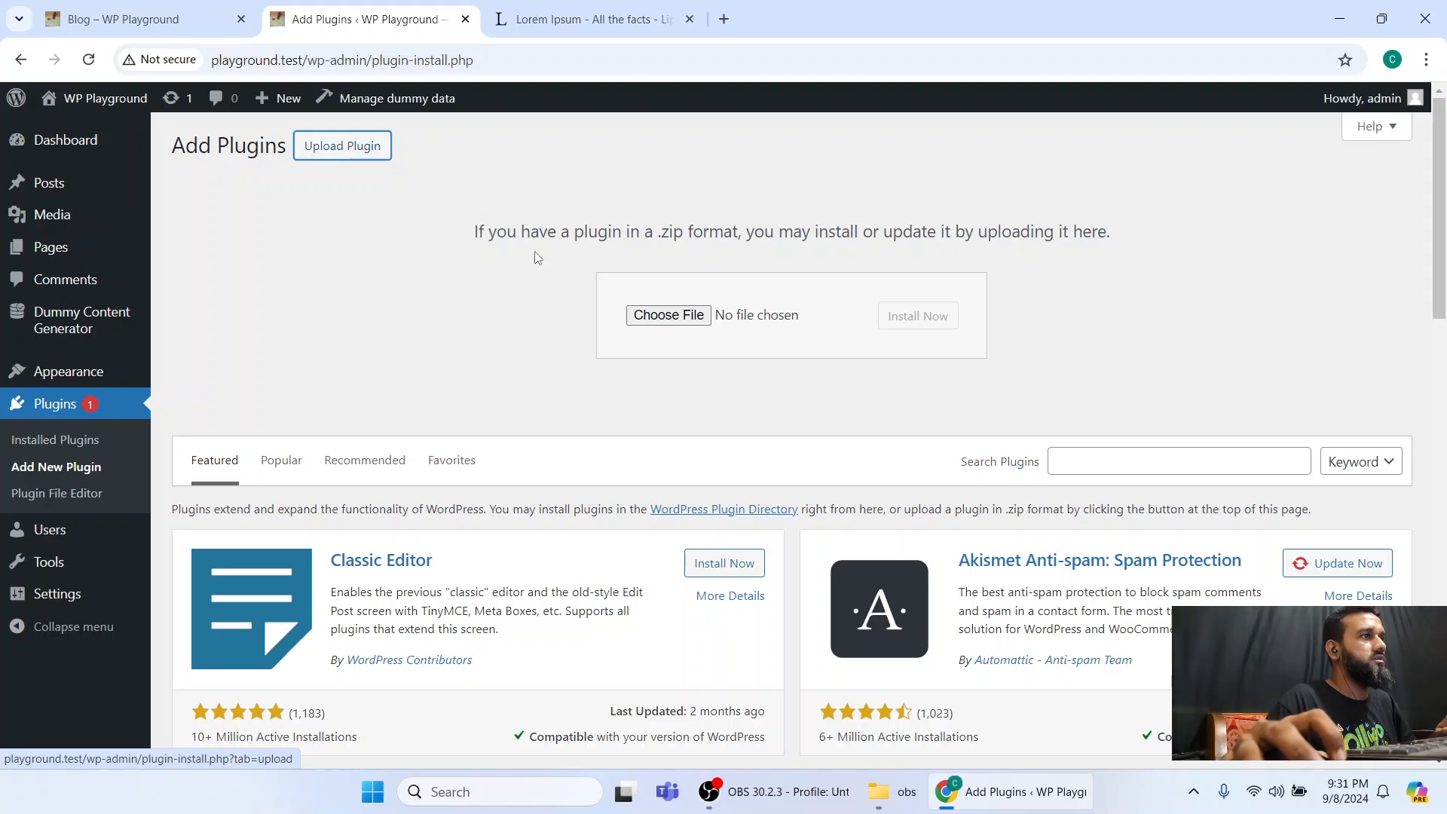
{"action": "left_click", "coordinate": [314, 157]}
{"action": "left_click", "coordinate": [1080, 205]}
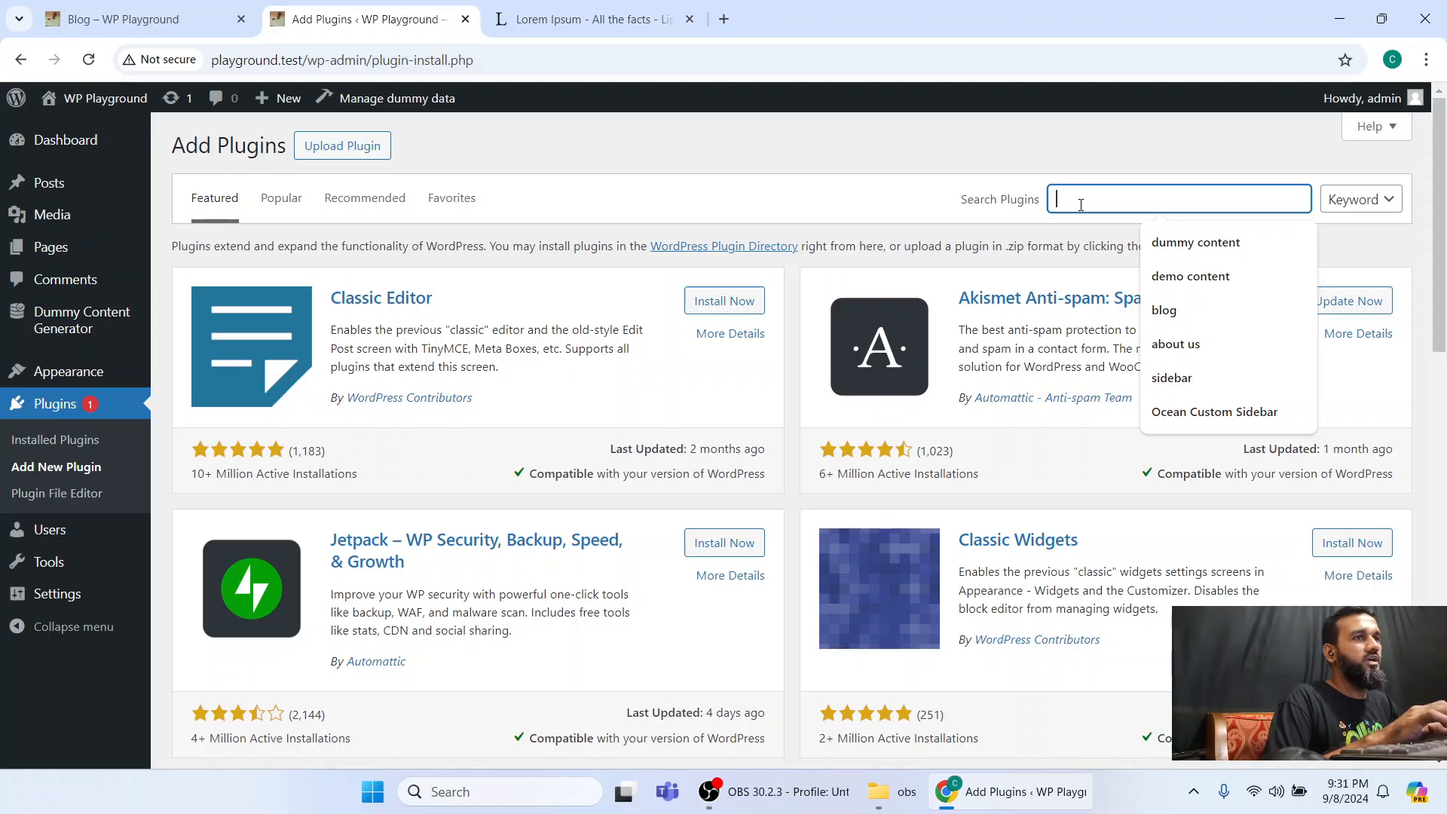
{"action": "type", "text": "contact form"}
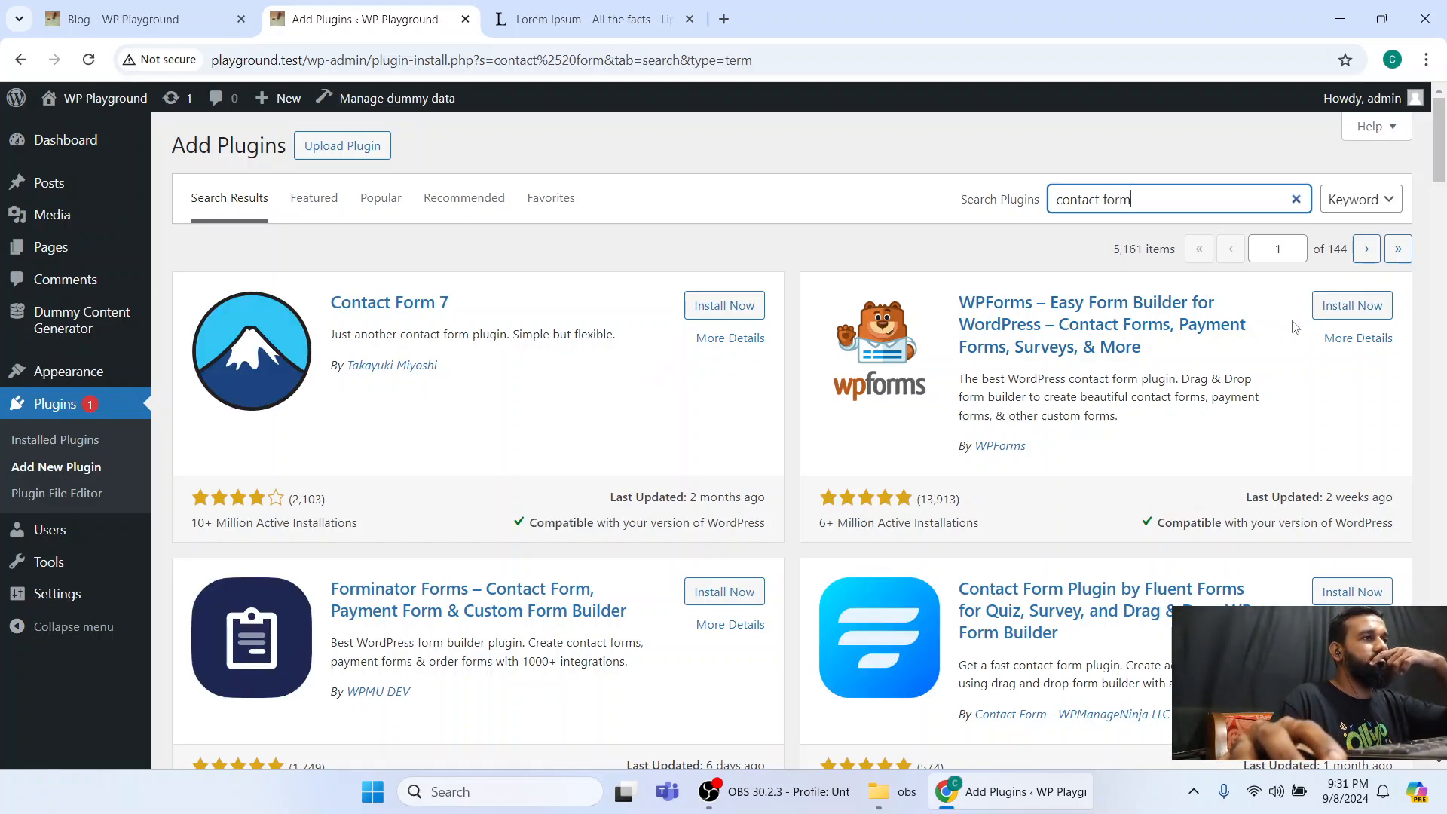
Install and activate the Forminator Forms plugin by WPMU DEV.
{"action": "scroll", "coordinate": [1215, 350], "scroll_direction": "down", "scroll_amount": 2}
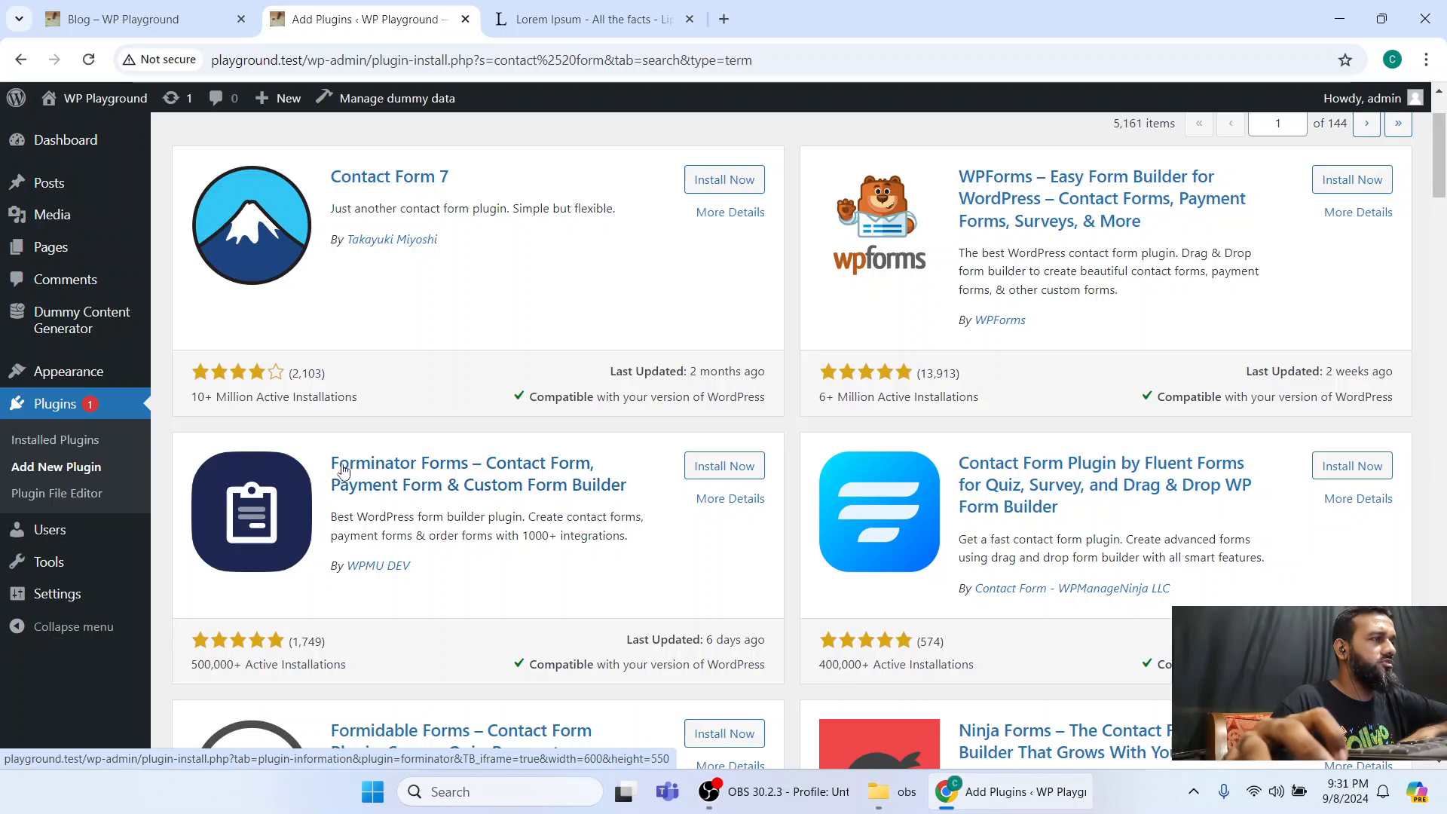
{"action": "left_click", "coordinate": [703, 469]}
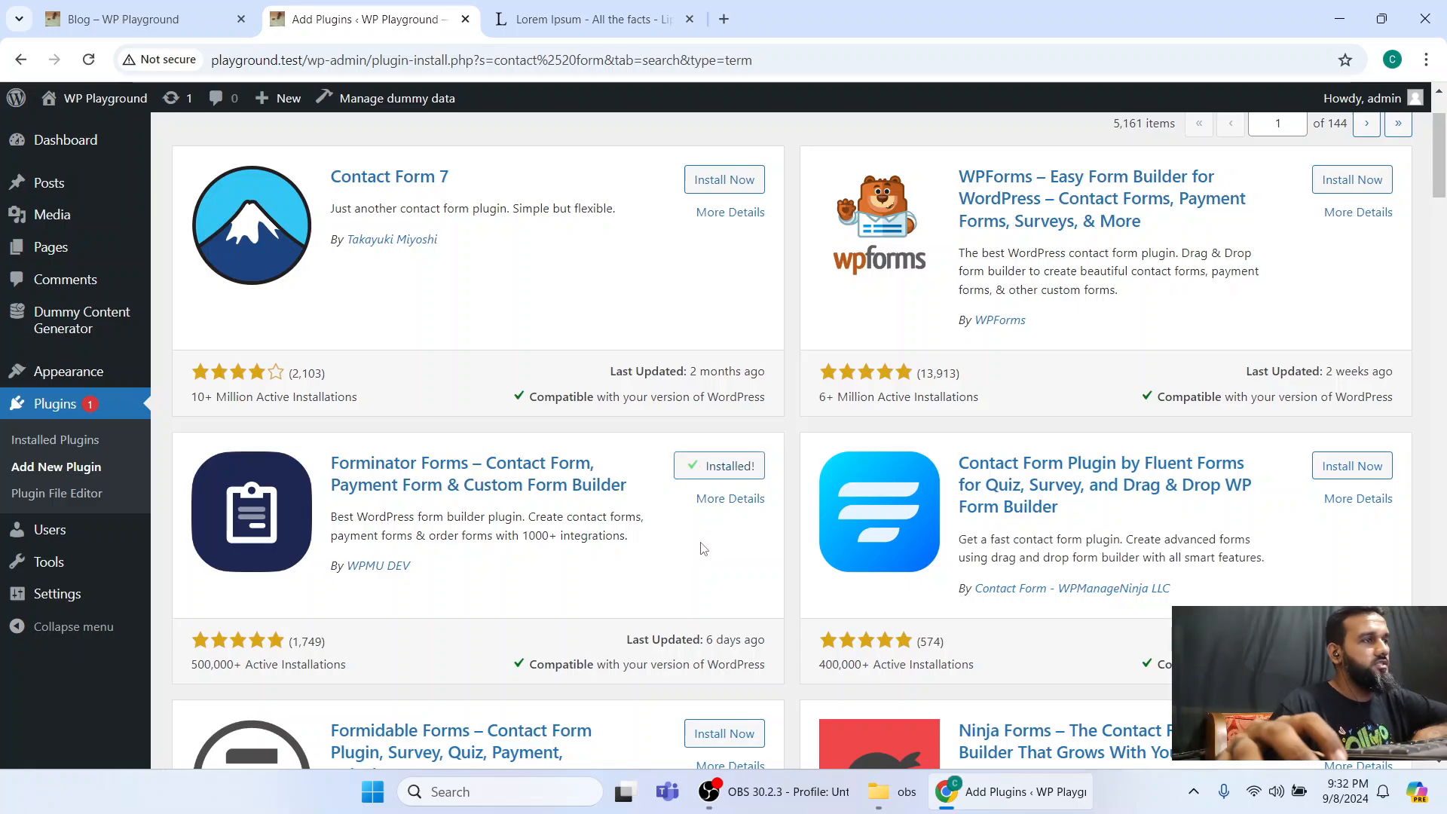
{"action": "left_click", "coordinate": [713, 469]}
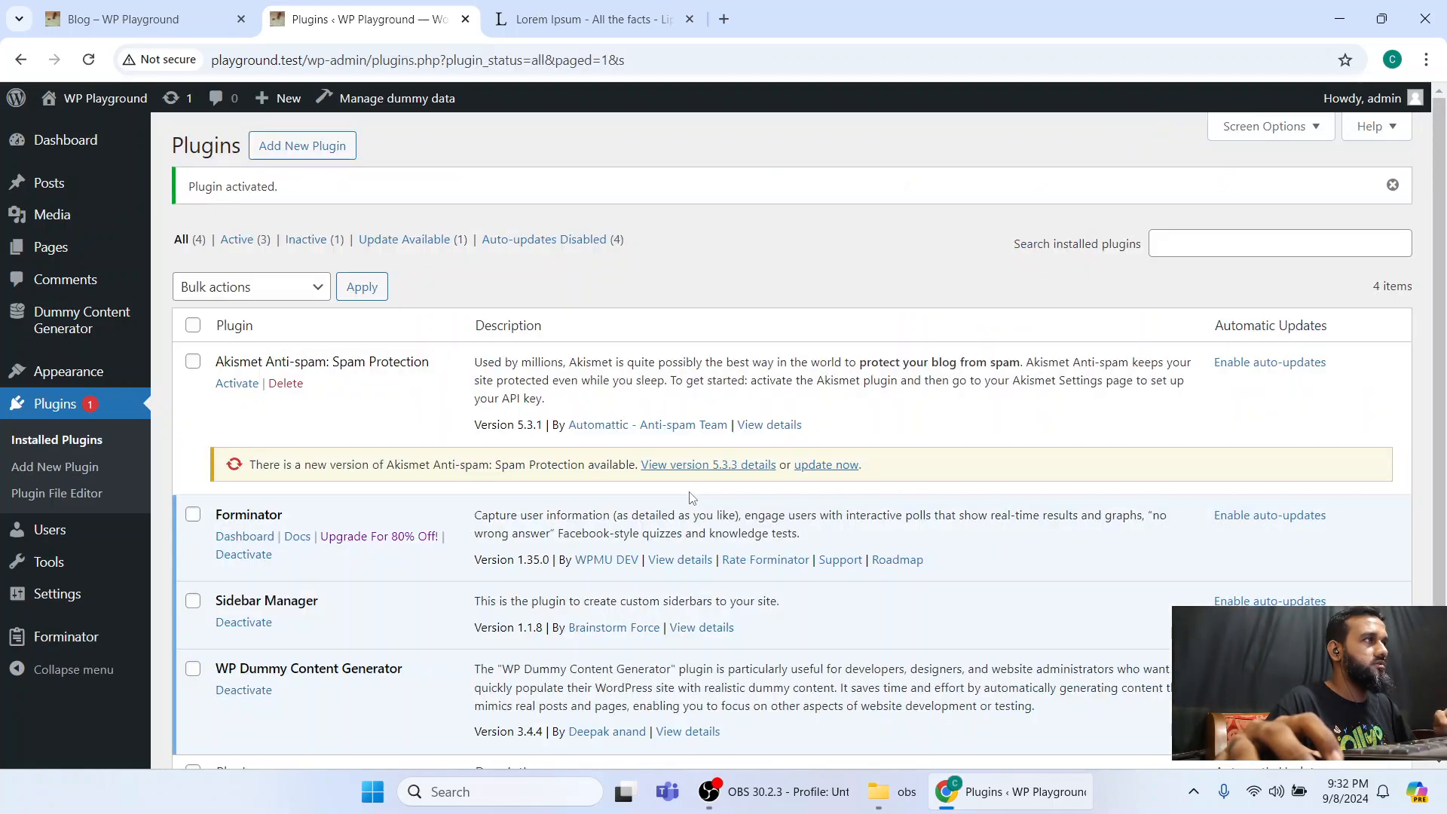
Open the Forminator dashboard and look over its form, poll and other module sections.
{"action": "left_click", "coordinate": [224, 540]}
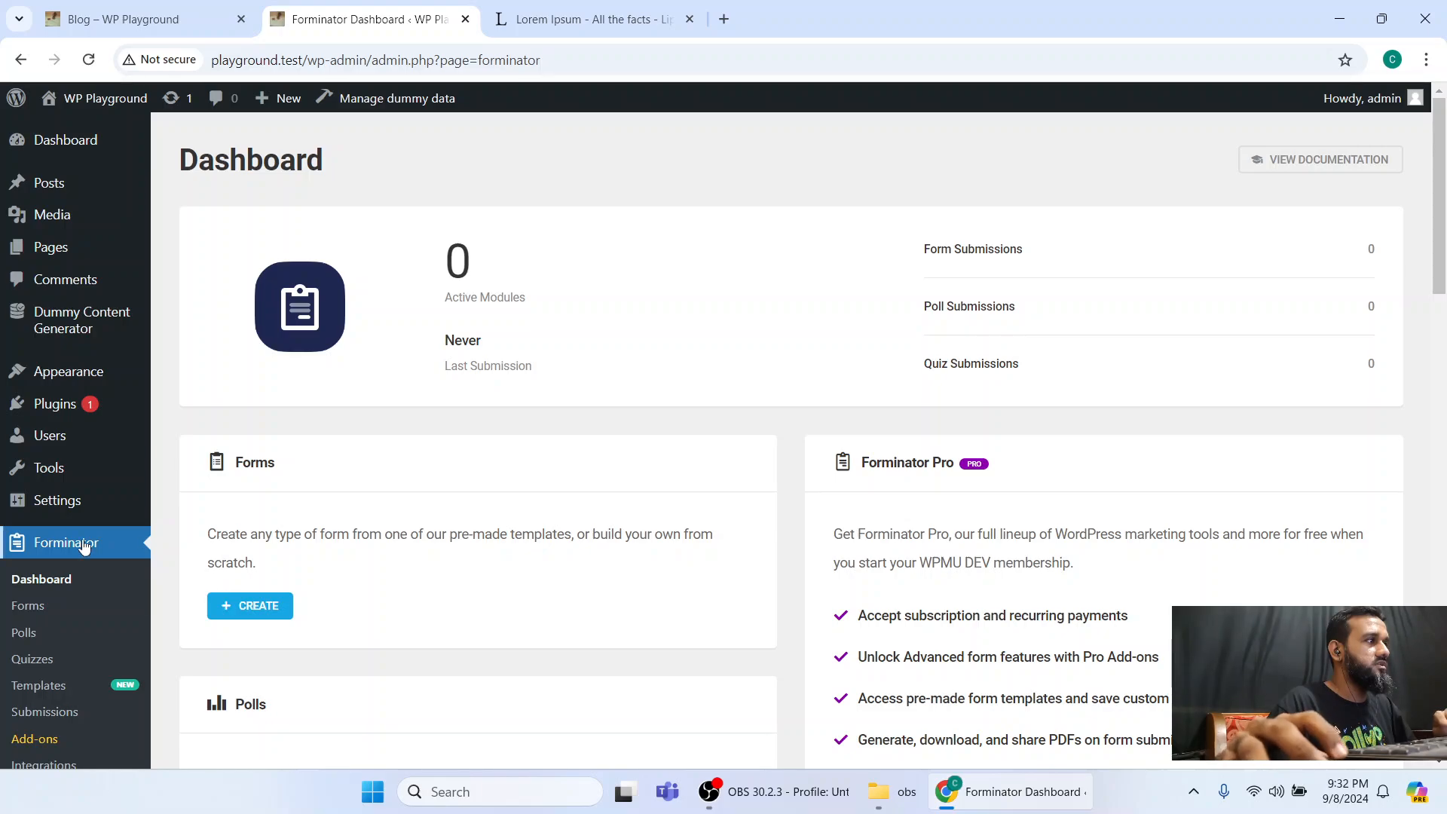
{"action": "scroll", "coordinate": [82, 426], "scroll_direction": "down", "scroll_amount": 5}
{"action": "scroll", "coordinate": [150, 422], "scroll_direction": "up", "scroll_amount": 5}
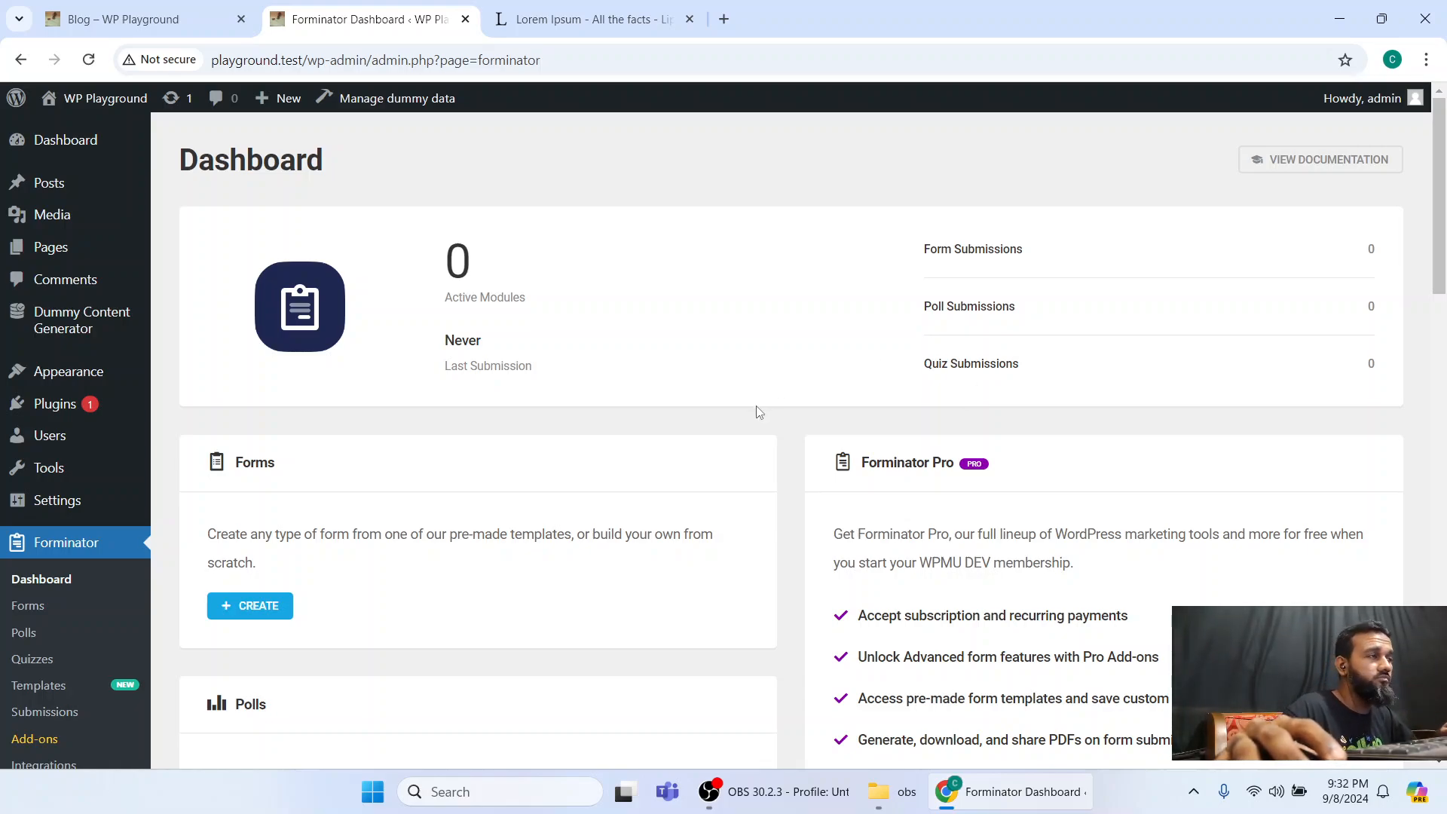
{"action": "scroll", "coordinate": [752, 420], "scroll_direction": "down", "scroll_amount": 2}
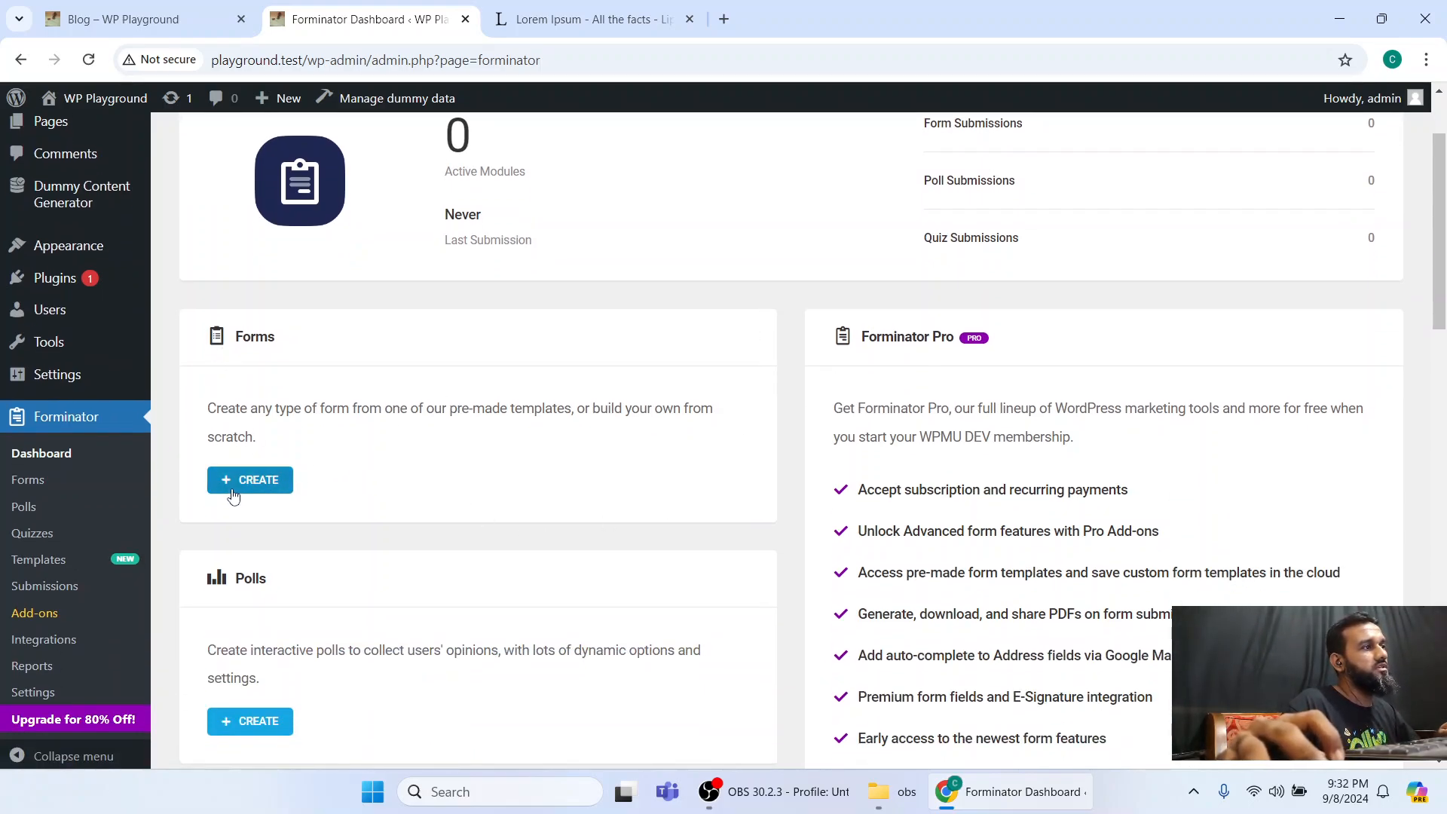
Create a new Forminator form from the Contact Form preset template and name it "Contact Form".
{"action": "left_click", "coordinate": [28, 483]}
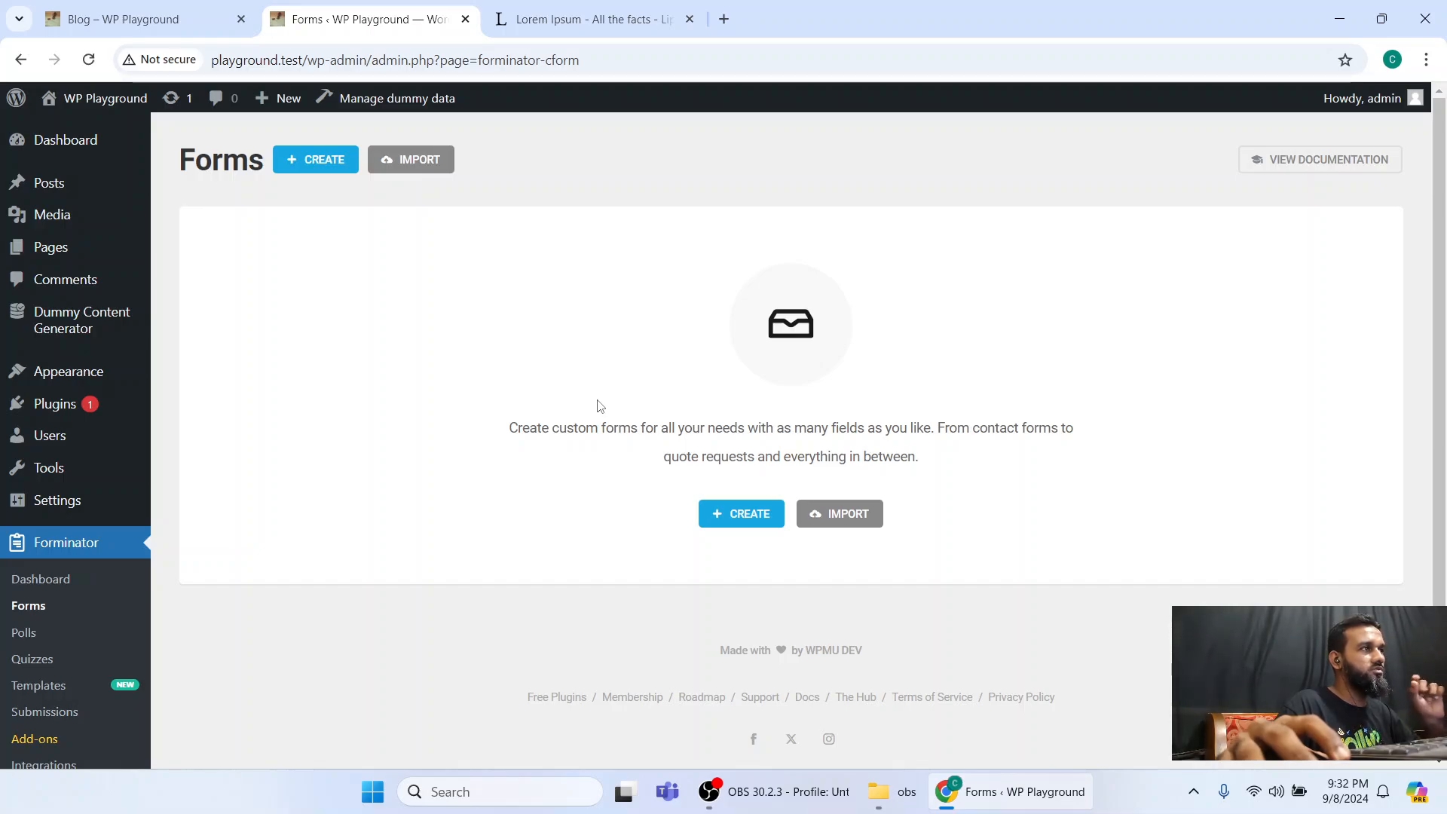
{"action": "left_click", "coordinate": [720, 518]}
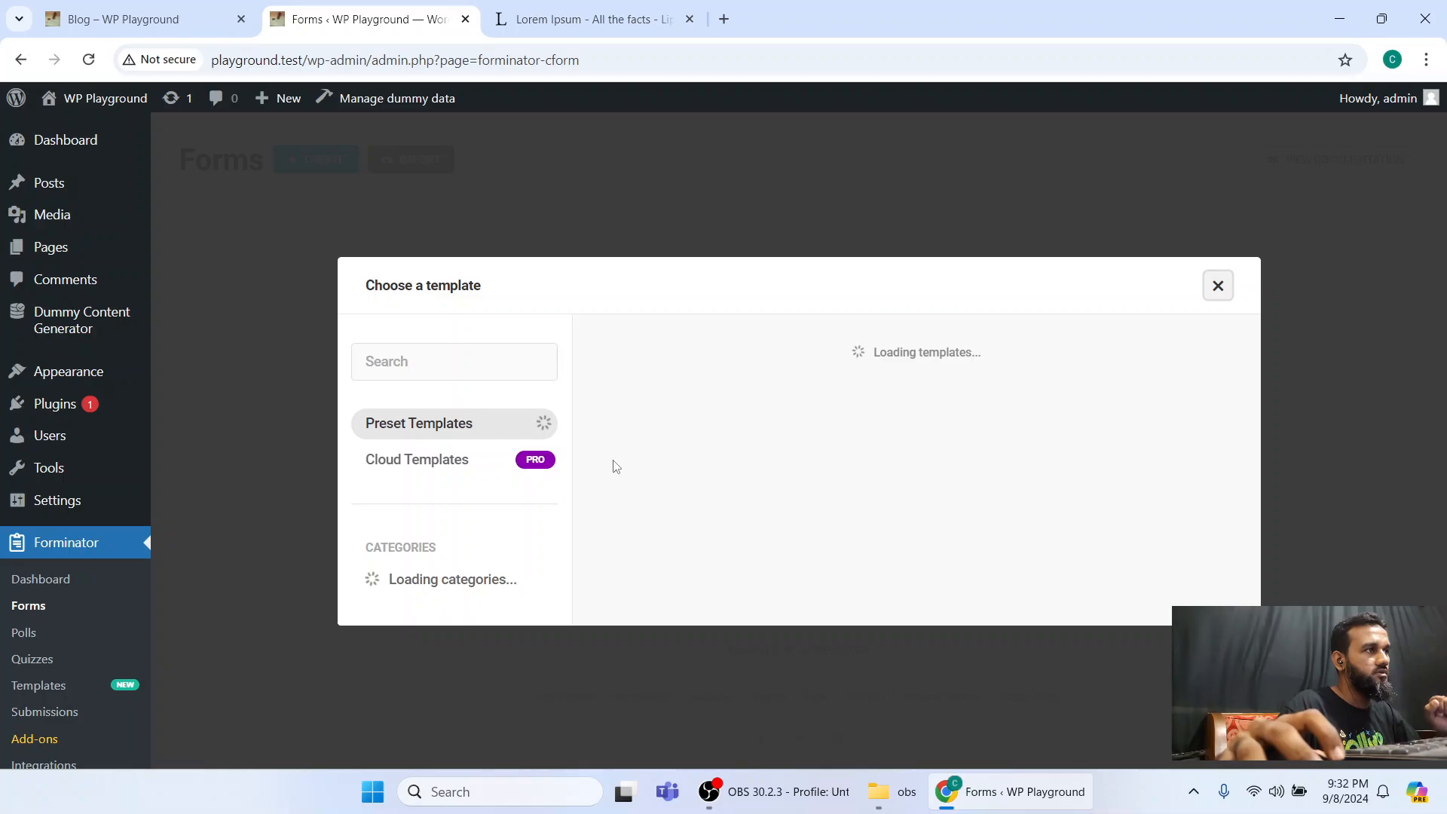
{"action": "mouse_move", "coordinate": [866, 305]}
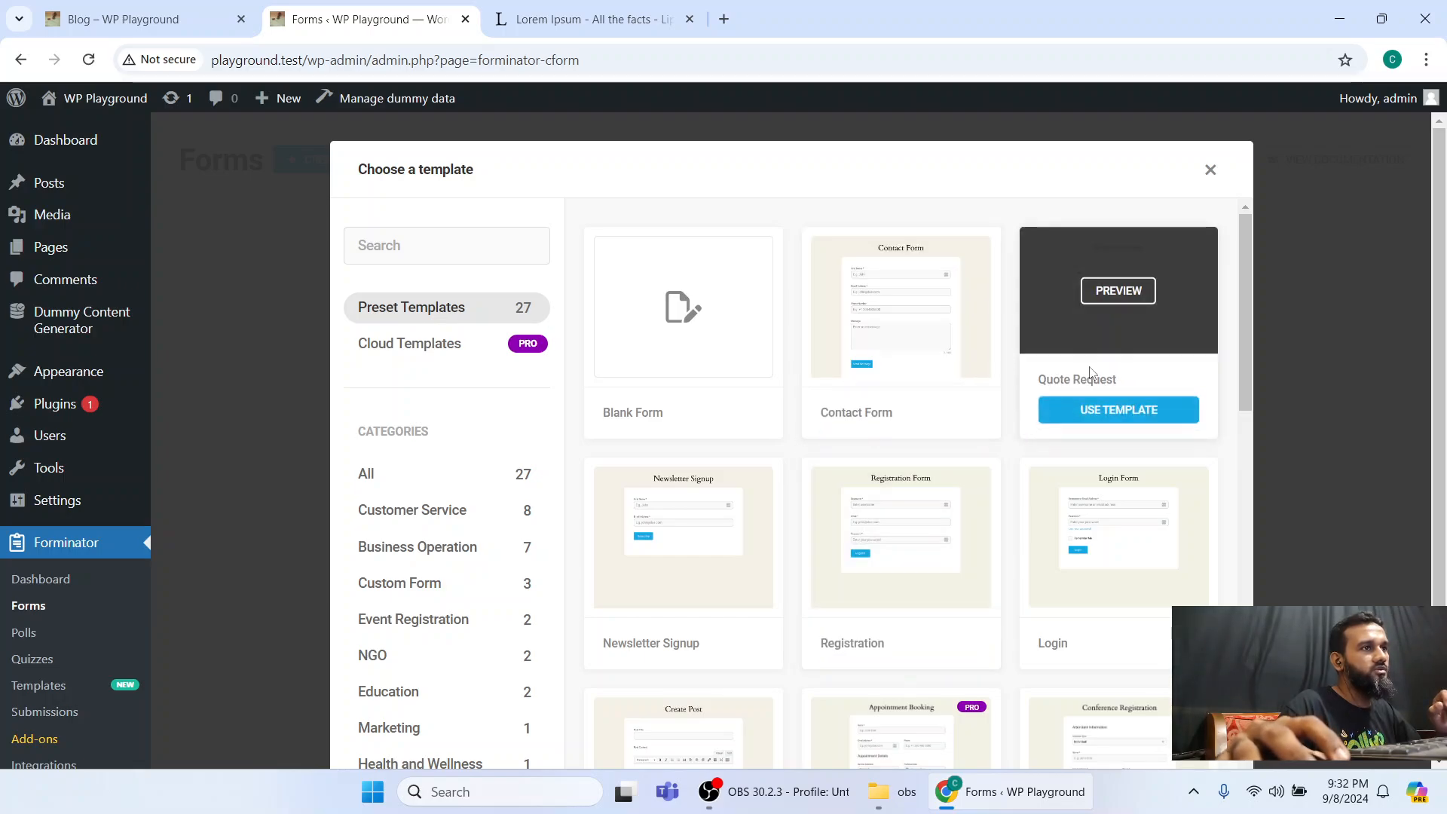
{"action": "mouse_move", "coordinate": [1130, 580]}
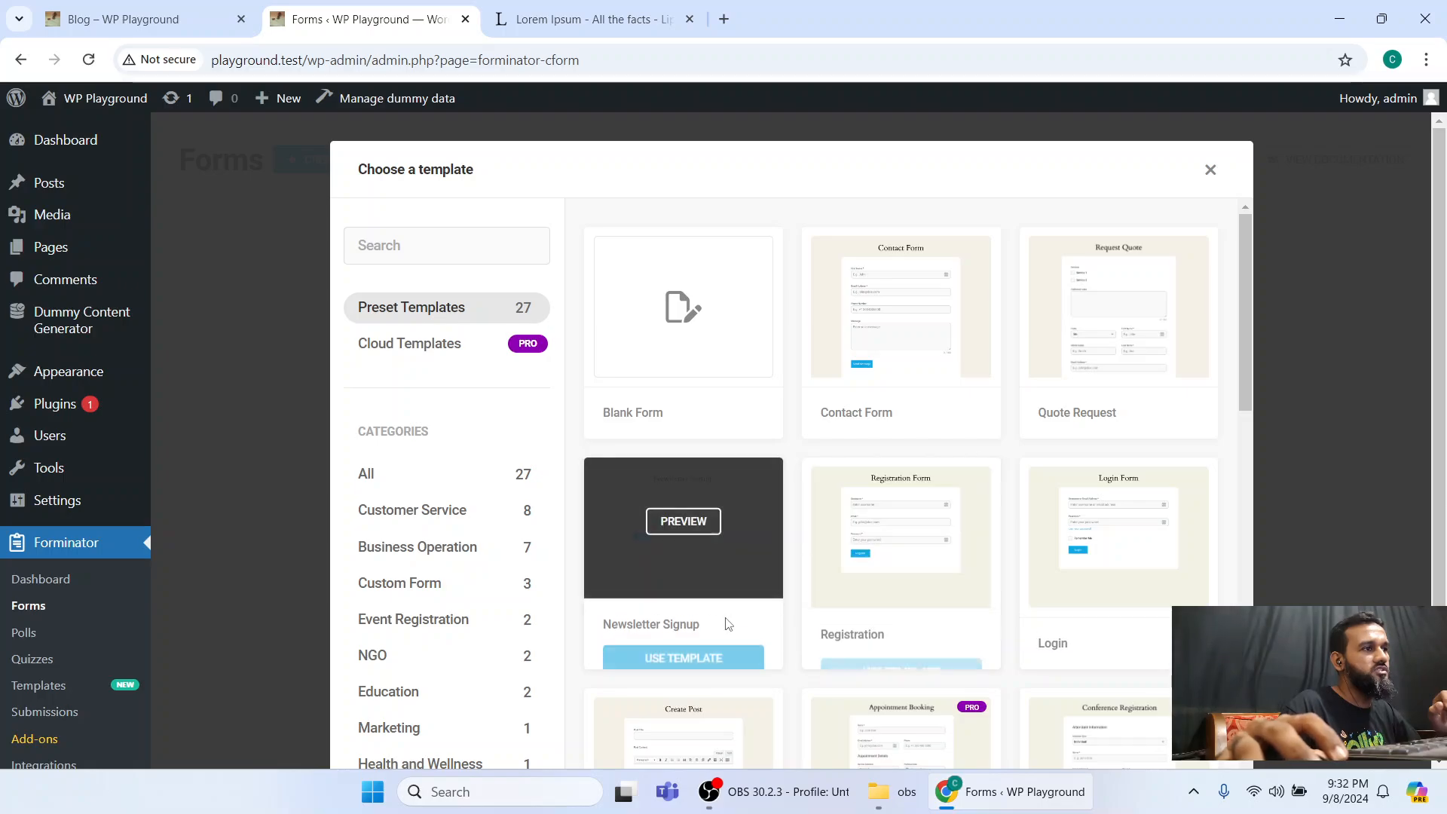
{"action": "mouse_move", "coordinate": [882, 601]}
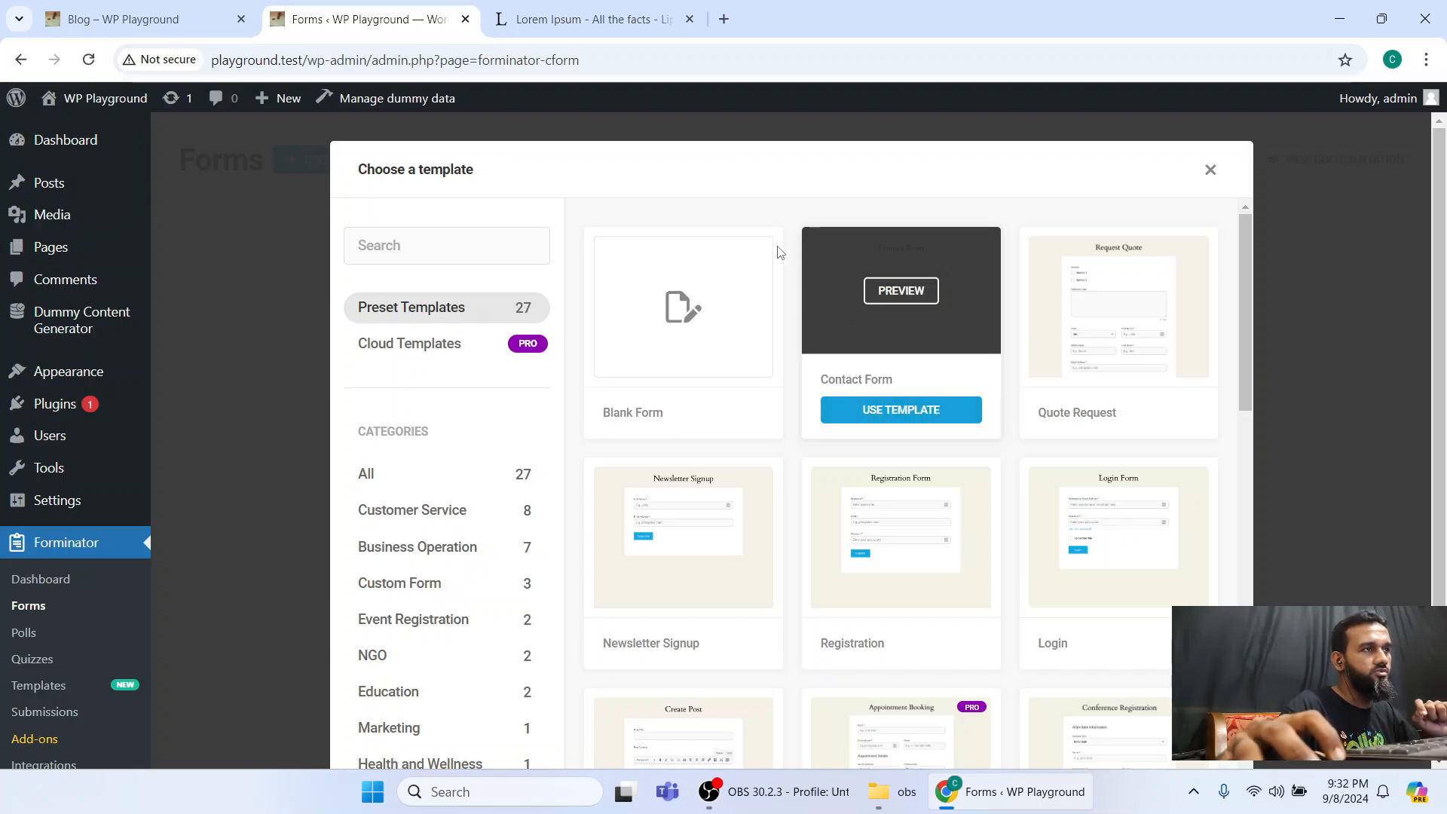
{"action": "left_click", "coordinate": [867, 411]}
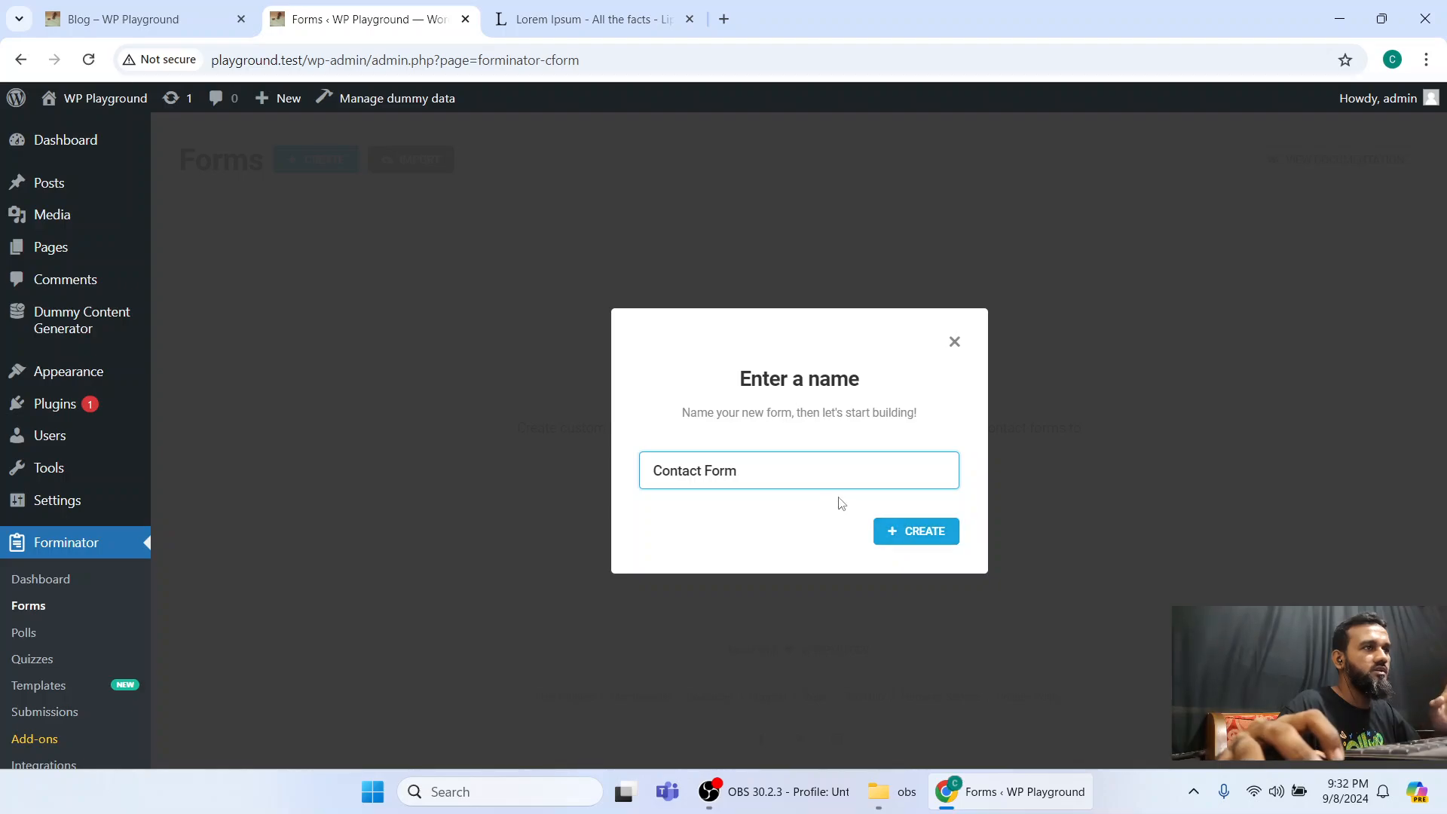
{"action": "left_click", "coordinate": [912, 544]}
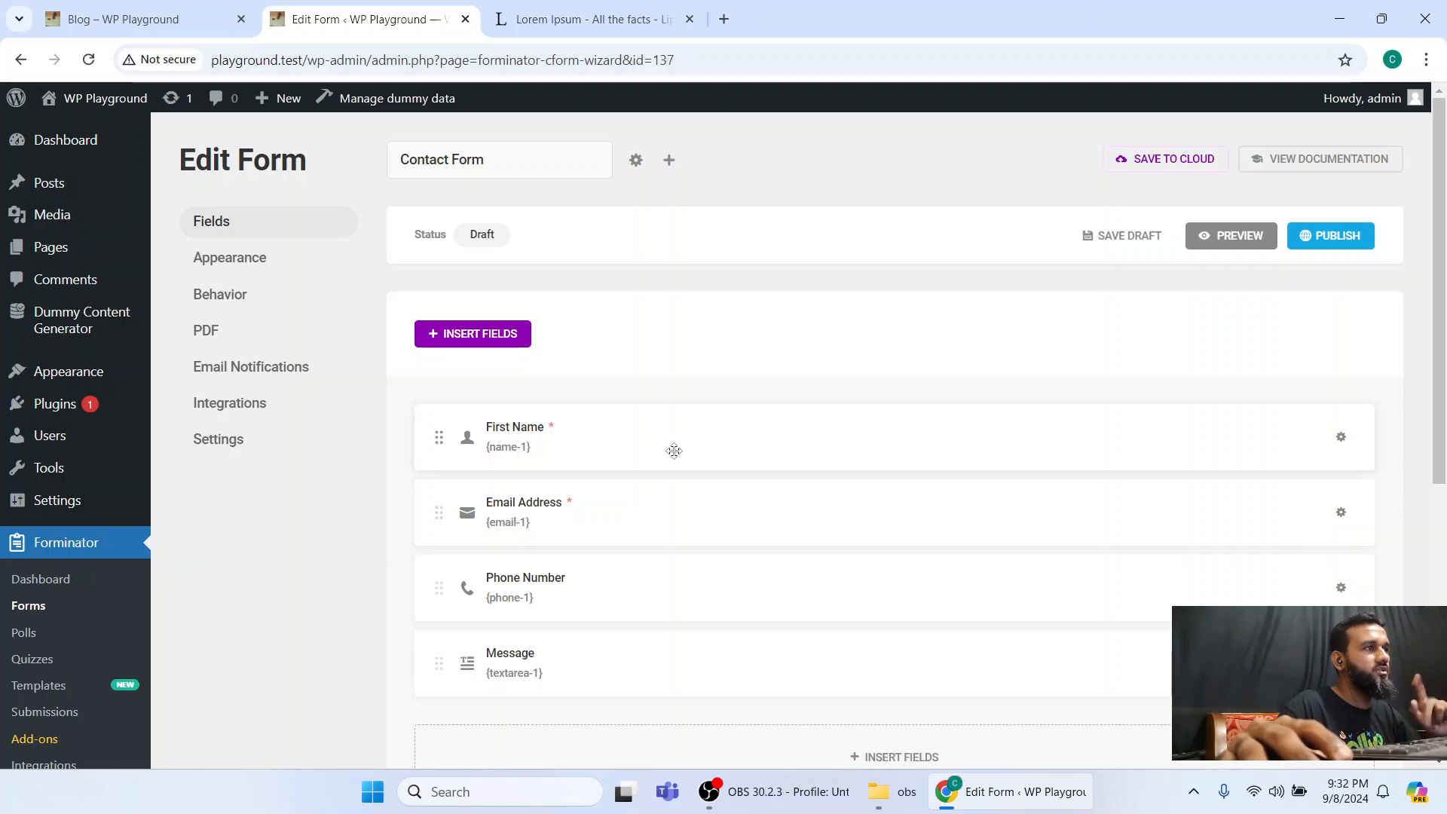
Look over the form's default fields, checking the label settings of the First Name and Email Address fields without changing them.
{"action": "scroll", "coordinate": [673, 450], "scroll_direction": "down", "scroll_amount": 2}
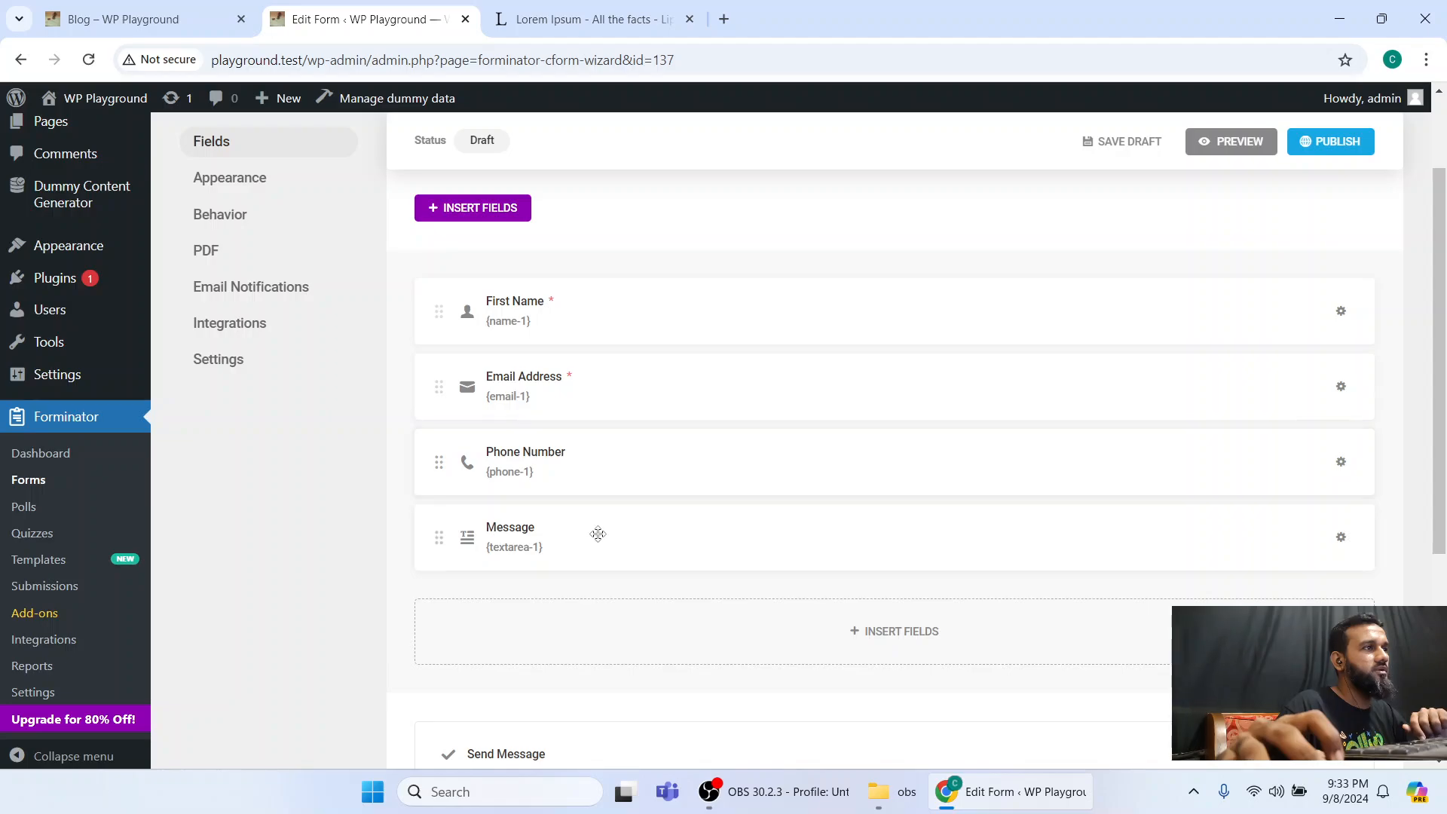
{"action": "left_click", "coordinate": [569, 311]}
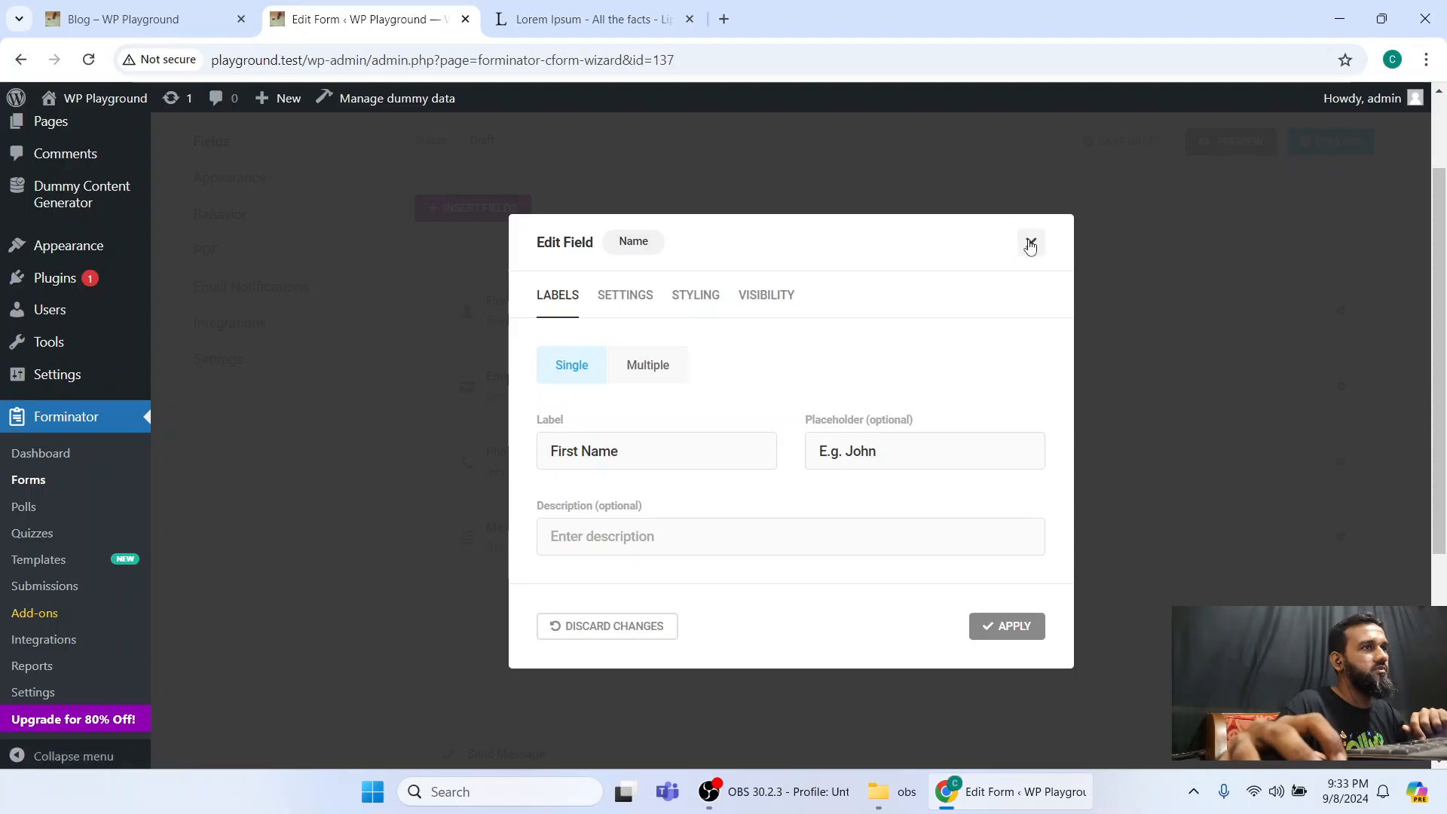
{"action": "left_click", "coordinate": [1030, 243]}
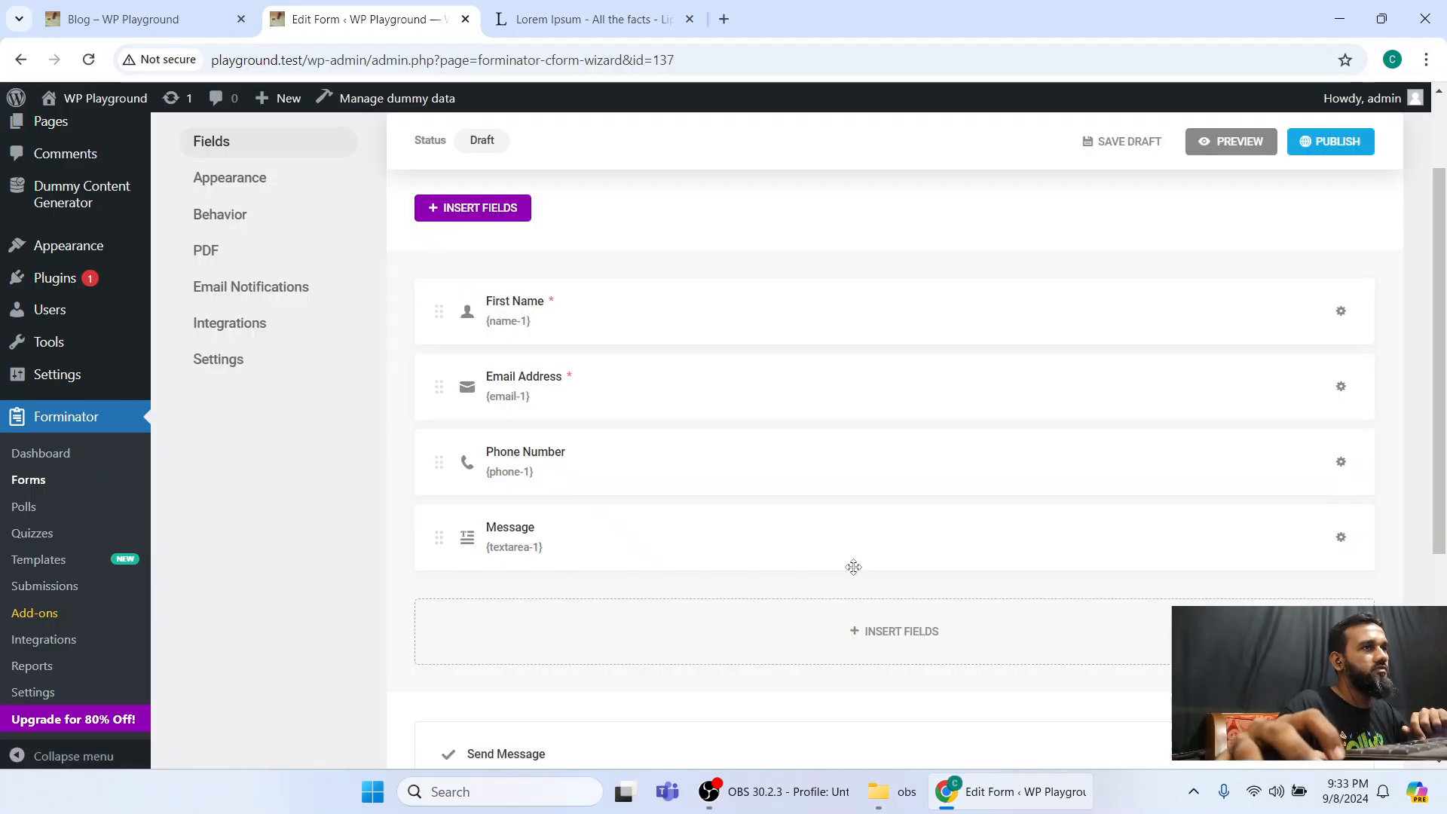
{"action": "left_click", "coordinate": [594, 386]}
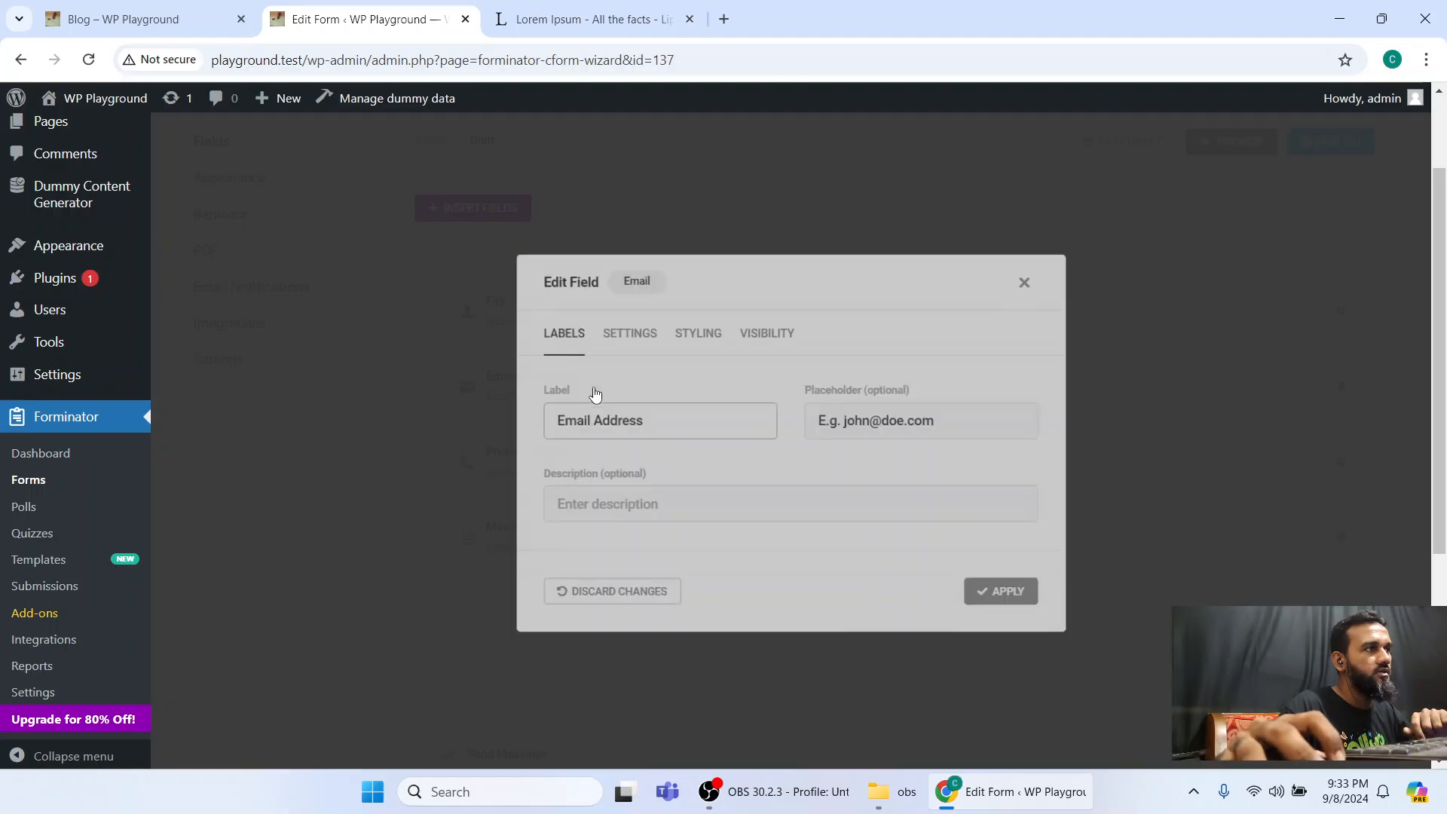
{"action": "left_click", "coordinate": [1030, 276]}
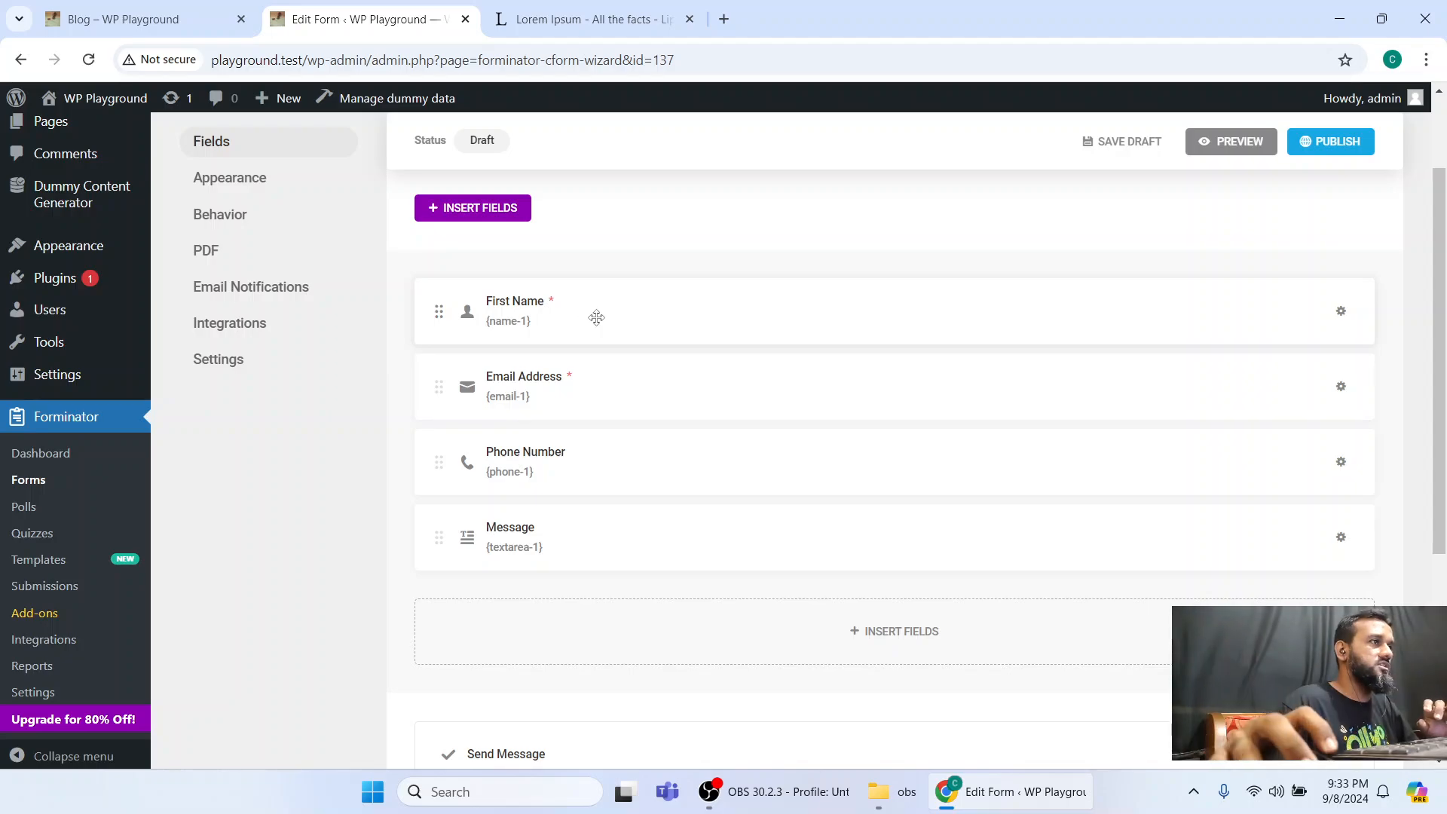
{"action": "left_click", "coordinate": [623, 385]}
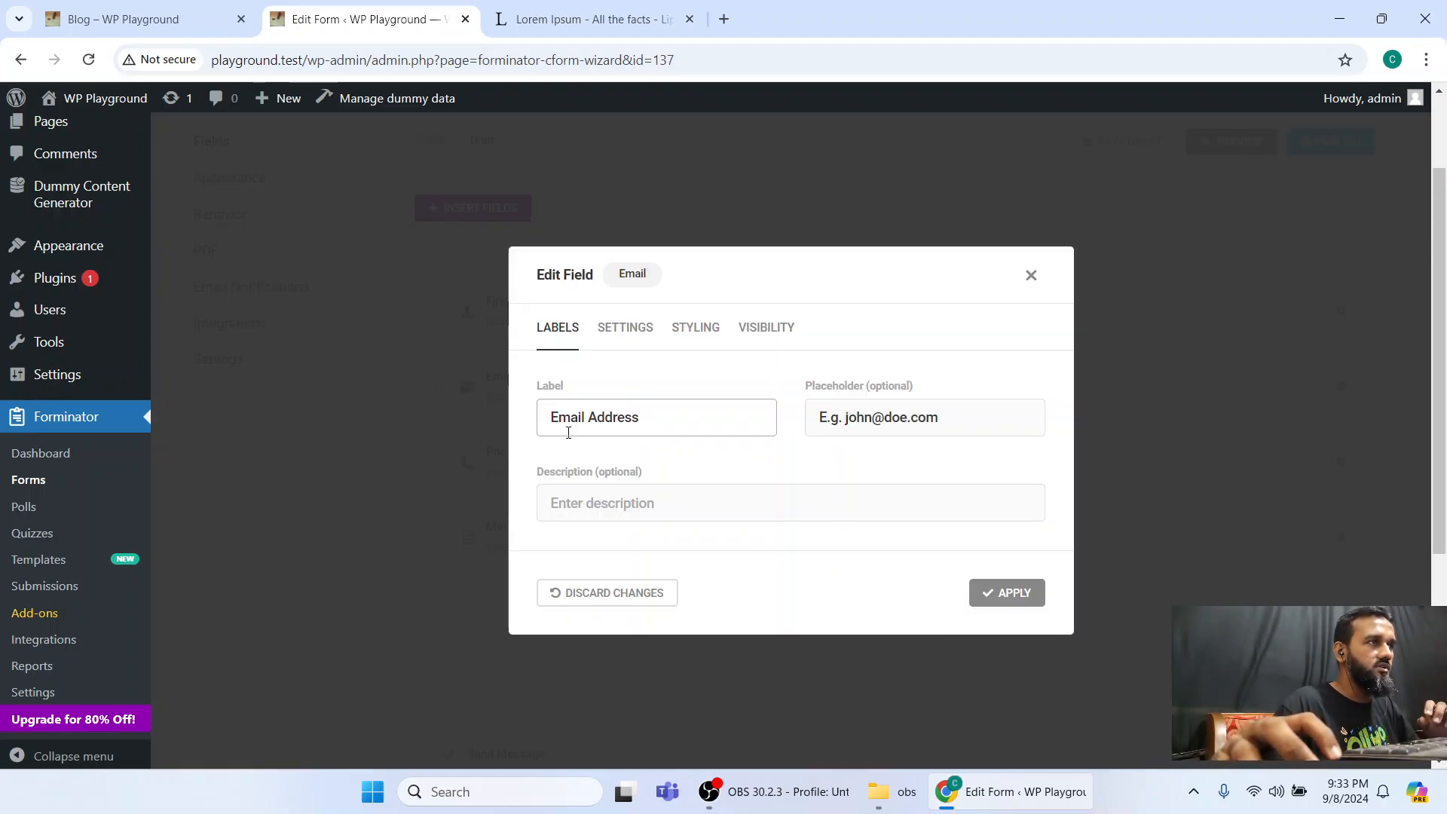
{"action": "left_click", "coordinate": [1031, 275]}
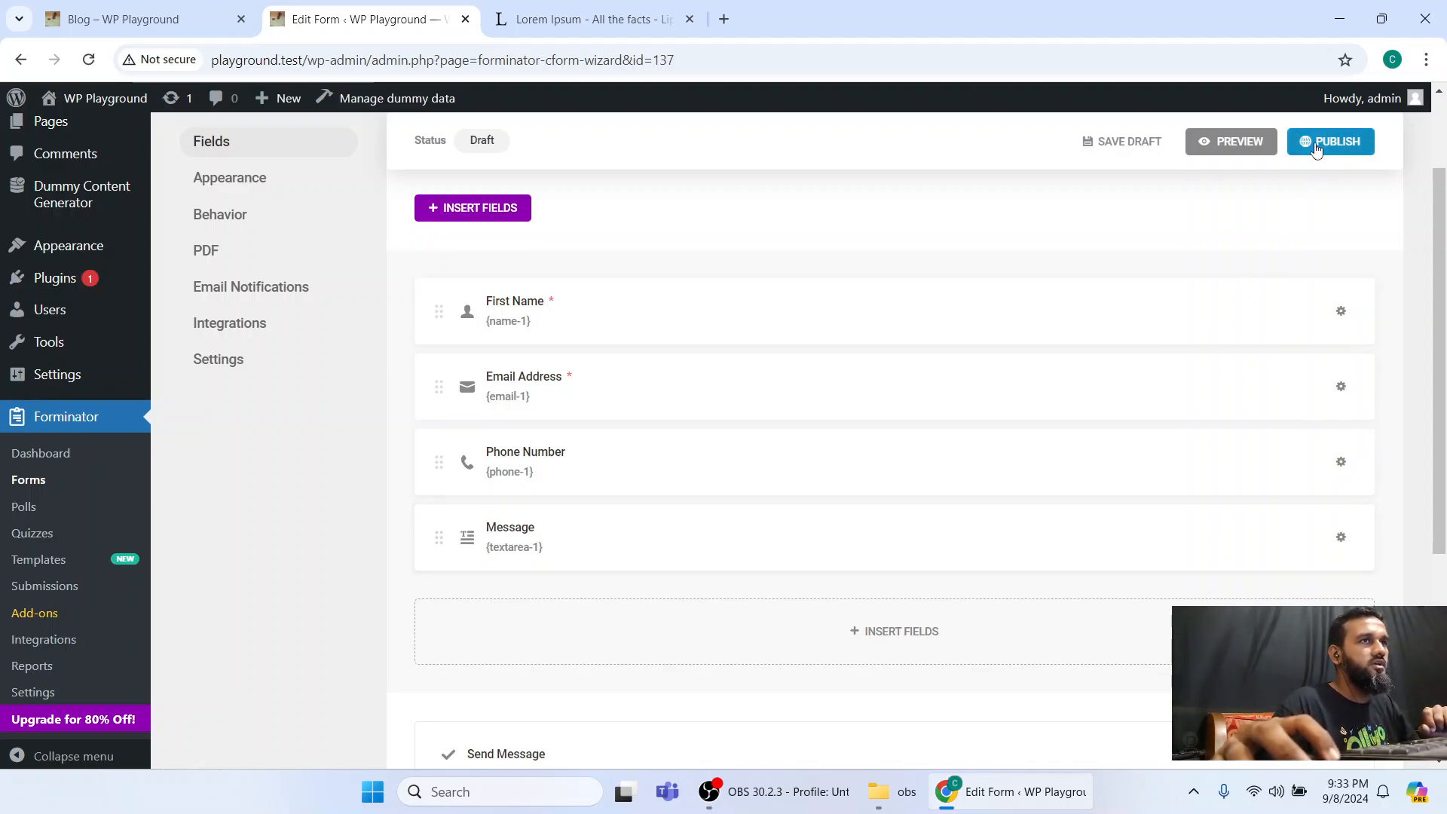
Publish the contact form and copy its shortcode.
{"action": "left_click", "coordinate": [1316, 150]}
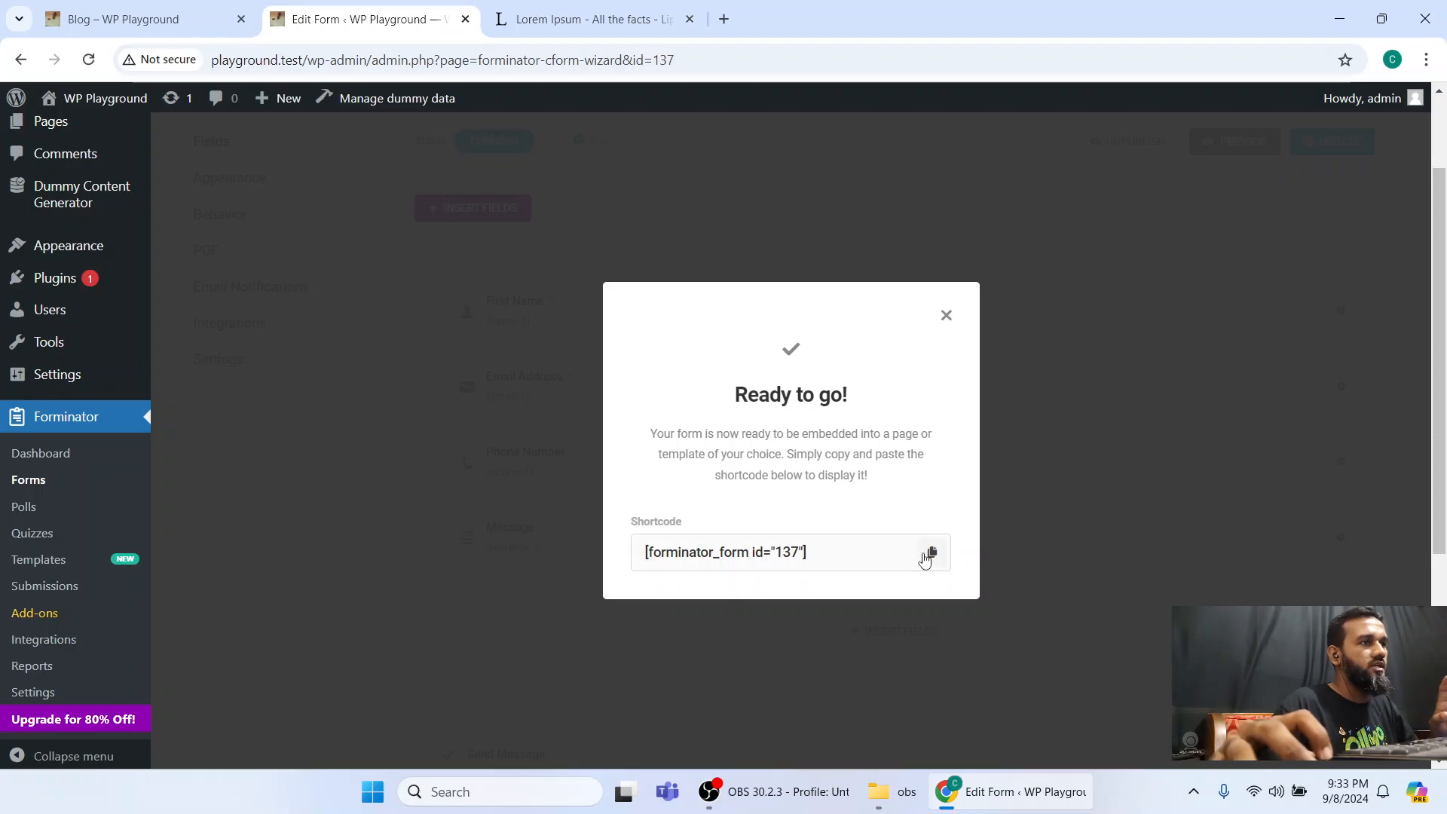
{"action": "left_click_drag", "start_coordinate": [888, 550], "coordinate": [623, 525]}
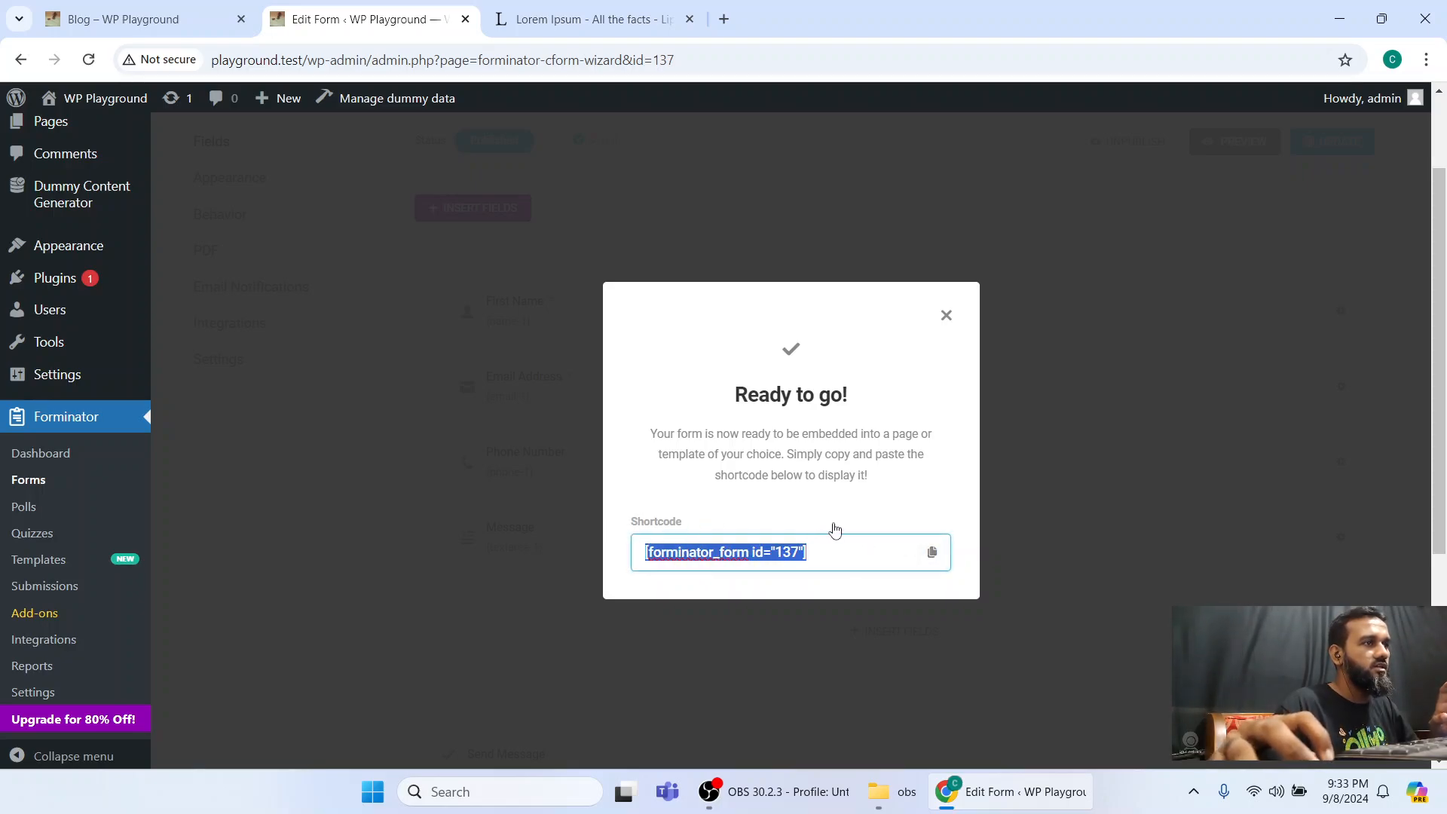
{"action": "left_click", "coordinate": [835, 536]}
{"action": "left_click_drag", "start_coordinate": [830, 553], "coordinate": [644, 550]}
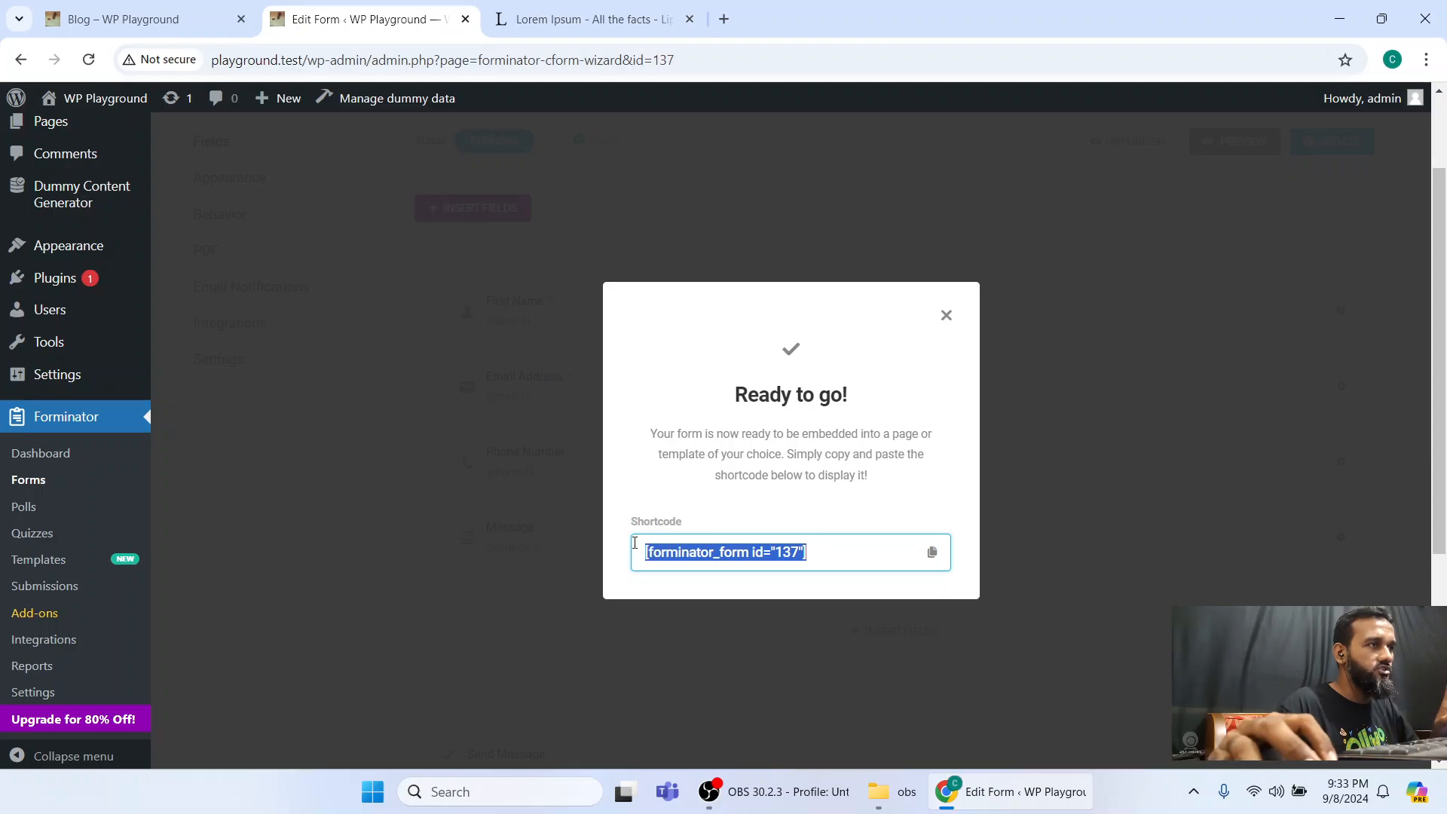
{"action": "left_click", "coordinate": [933, 557]}
{"action": "left_click", "coordinate": [933, 555]}
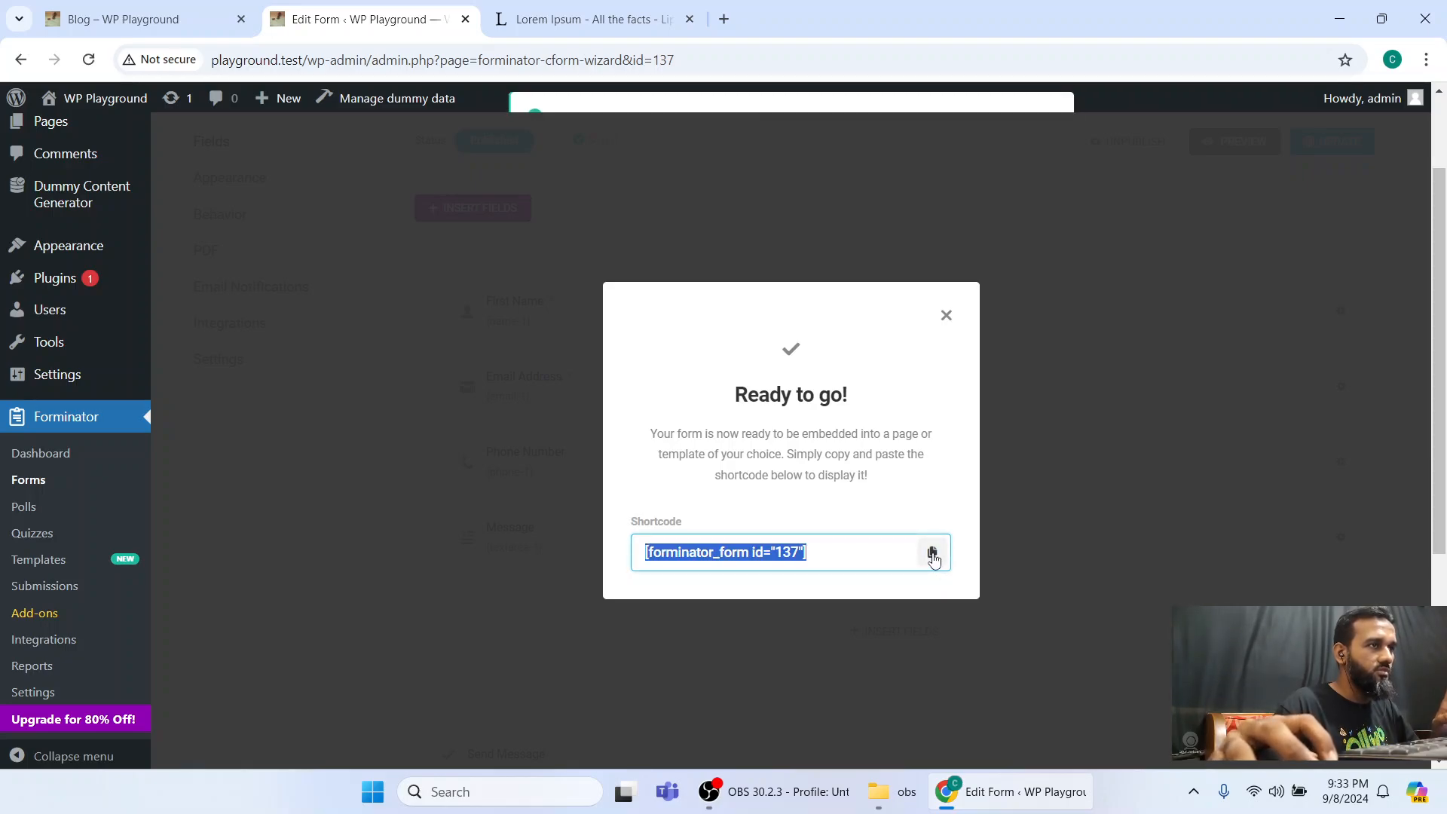
{"action": "left_click", "coordinate": [947, 317]}
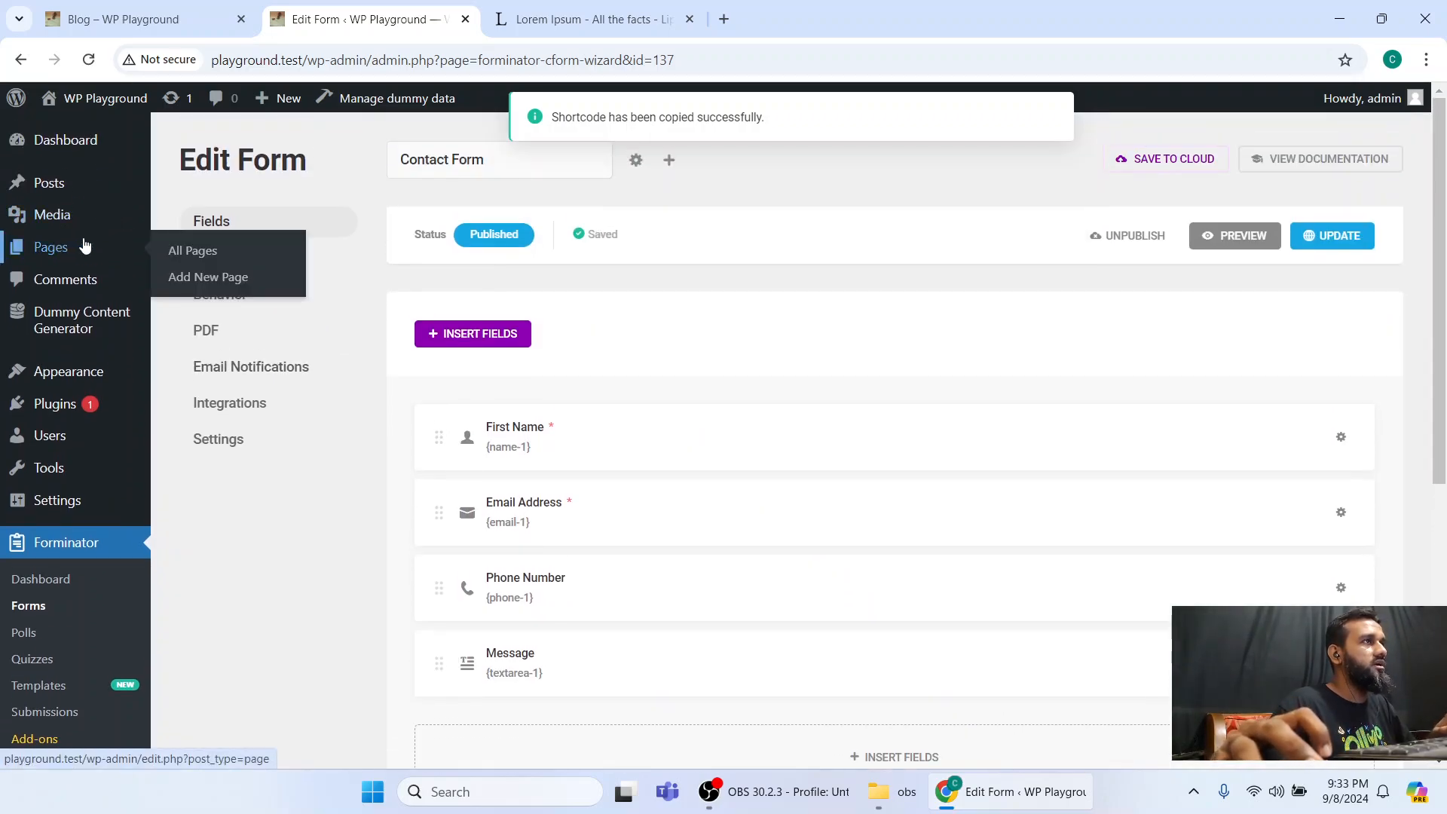
Open the site's page list separately, search for "contact us", and open the Contact Us page for editing.
{"action": "middle_click", "coordinate": [76, 250]}
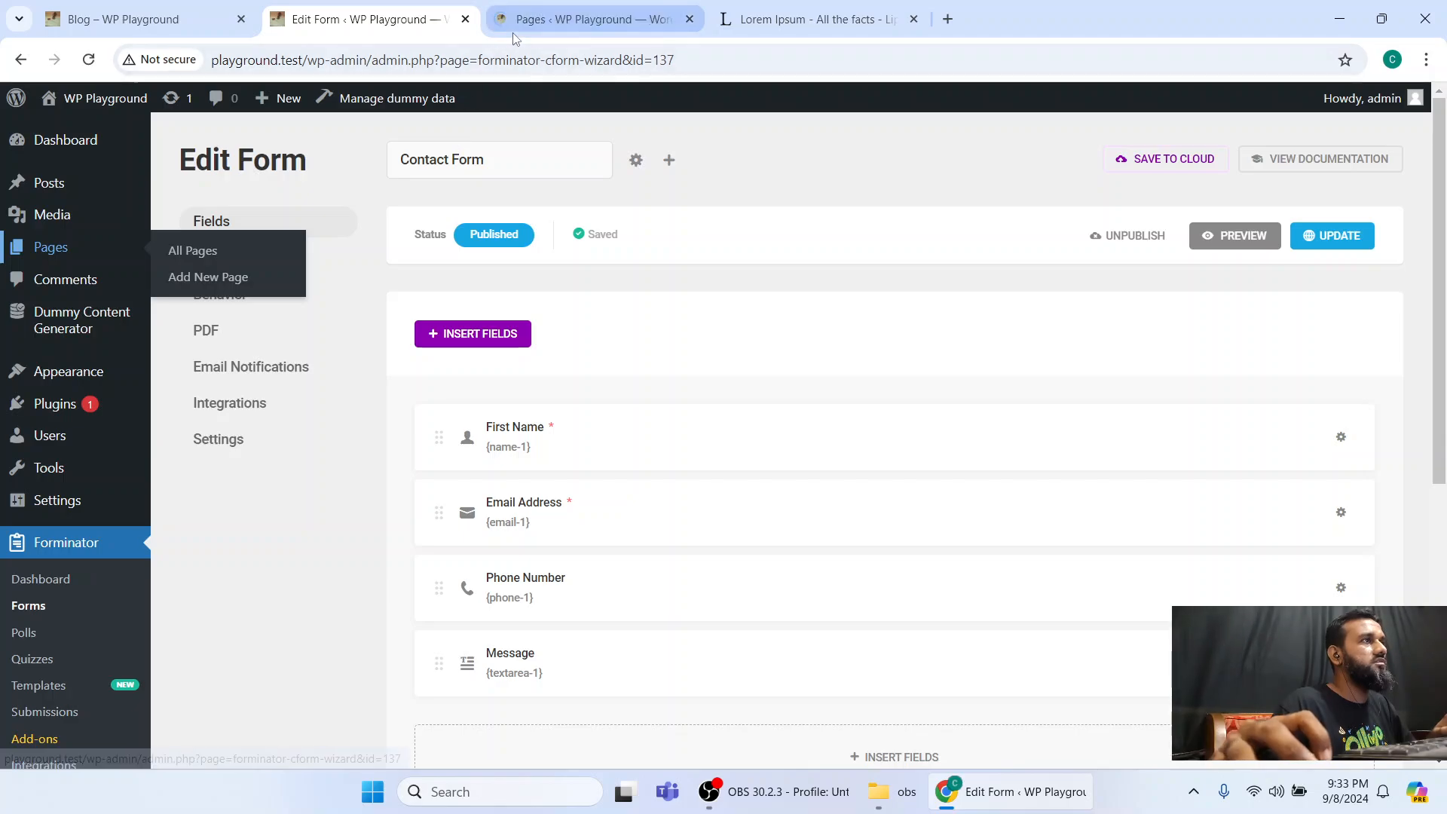
{"action": "key", "text": "ctrl+Tab"}
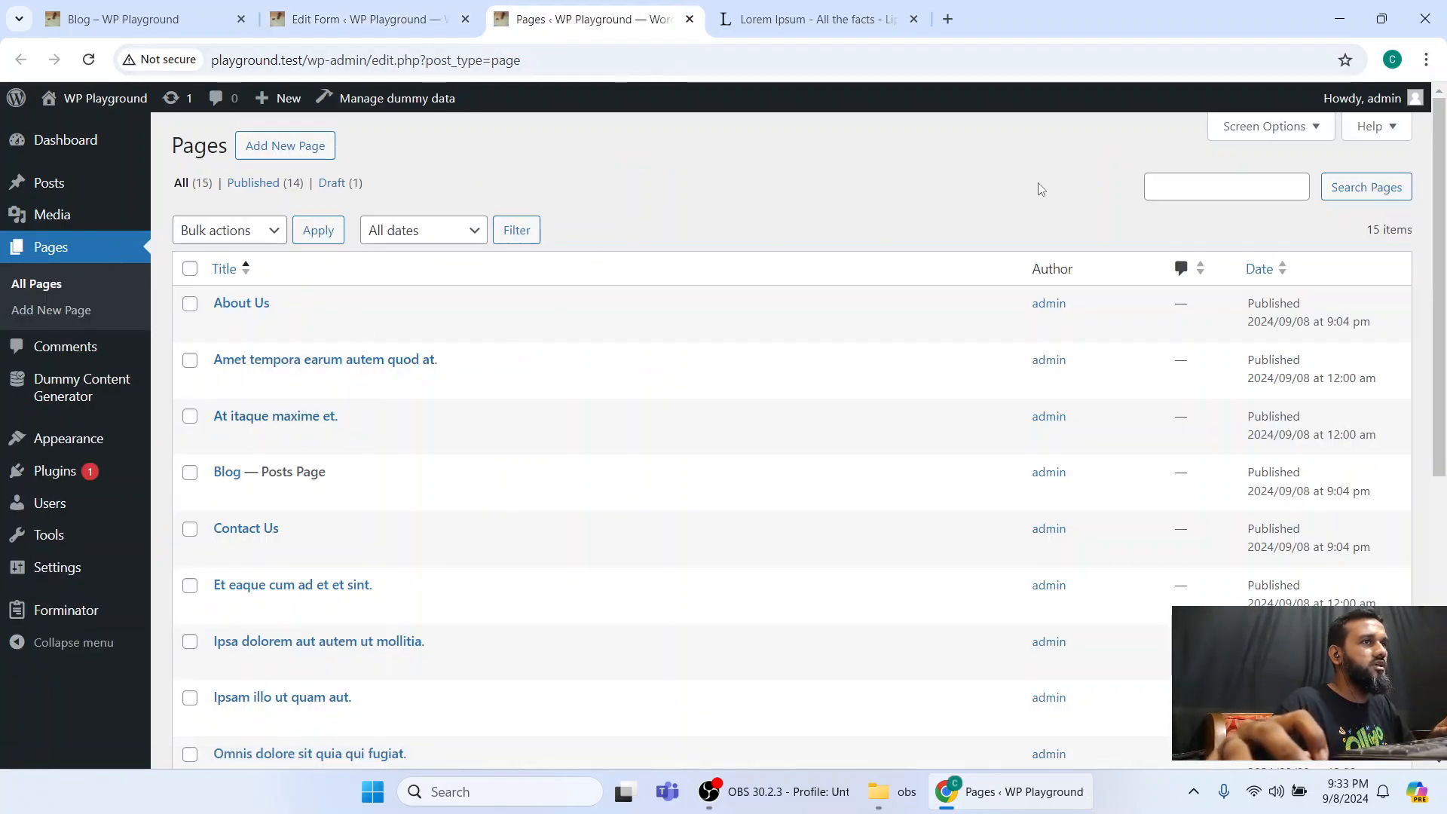
{"action": "left_click", "coordinate": [1177, 191]}
{"action": "type", "text": "contact us"}
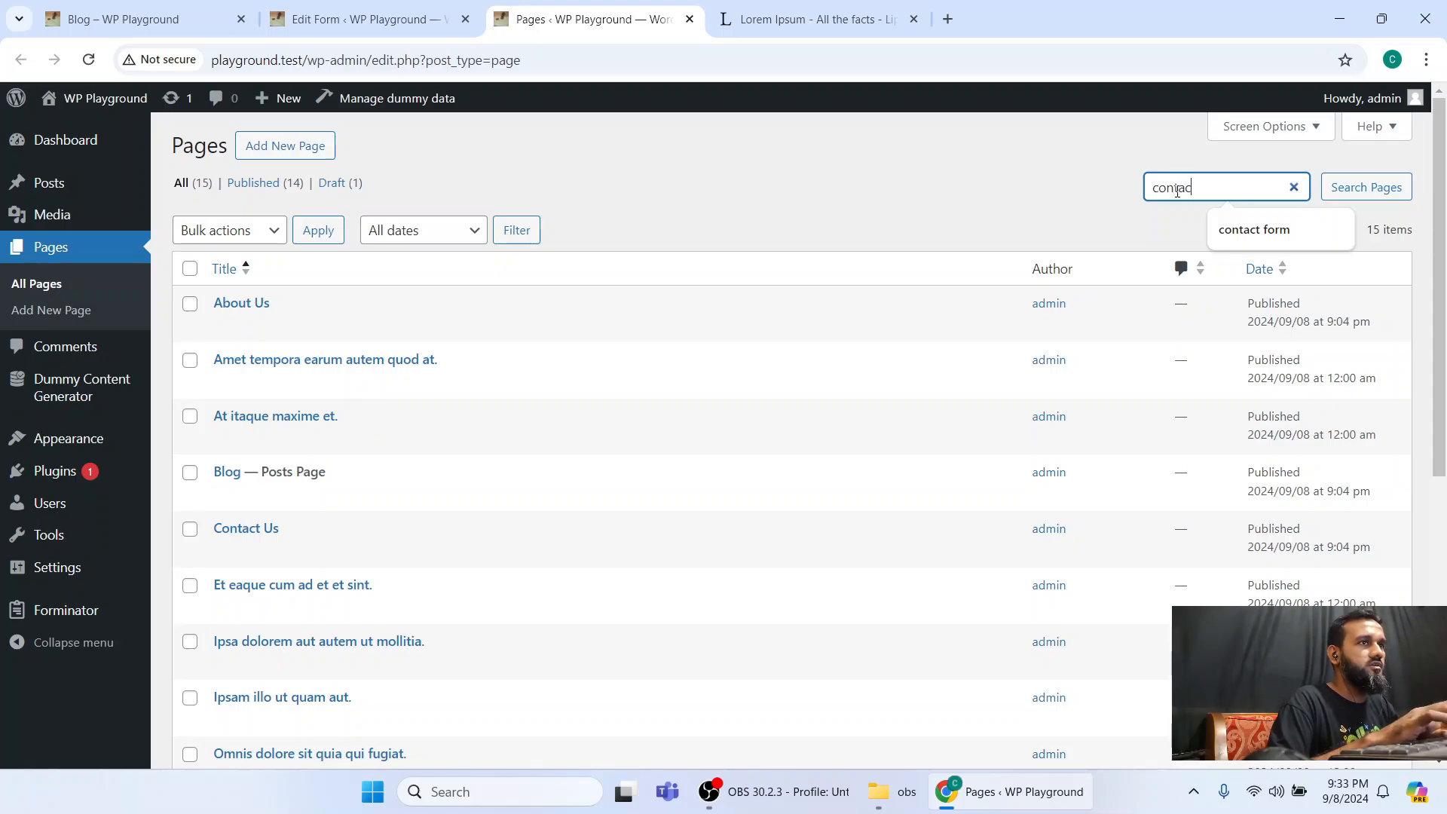
{"action": "key", "text": "Return"}
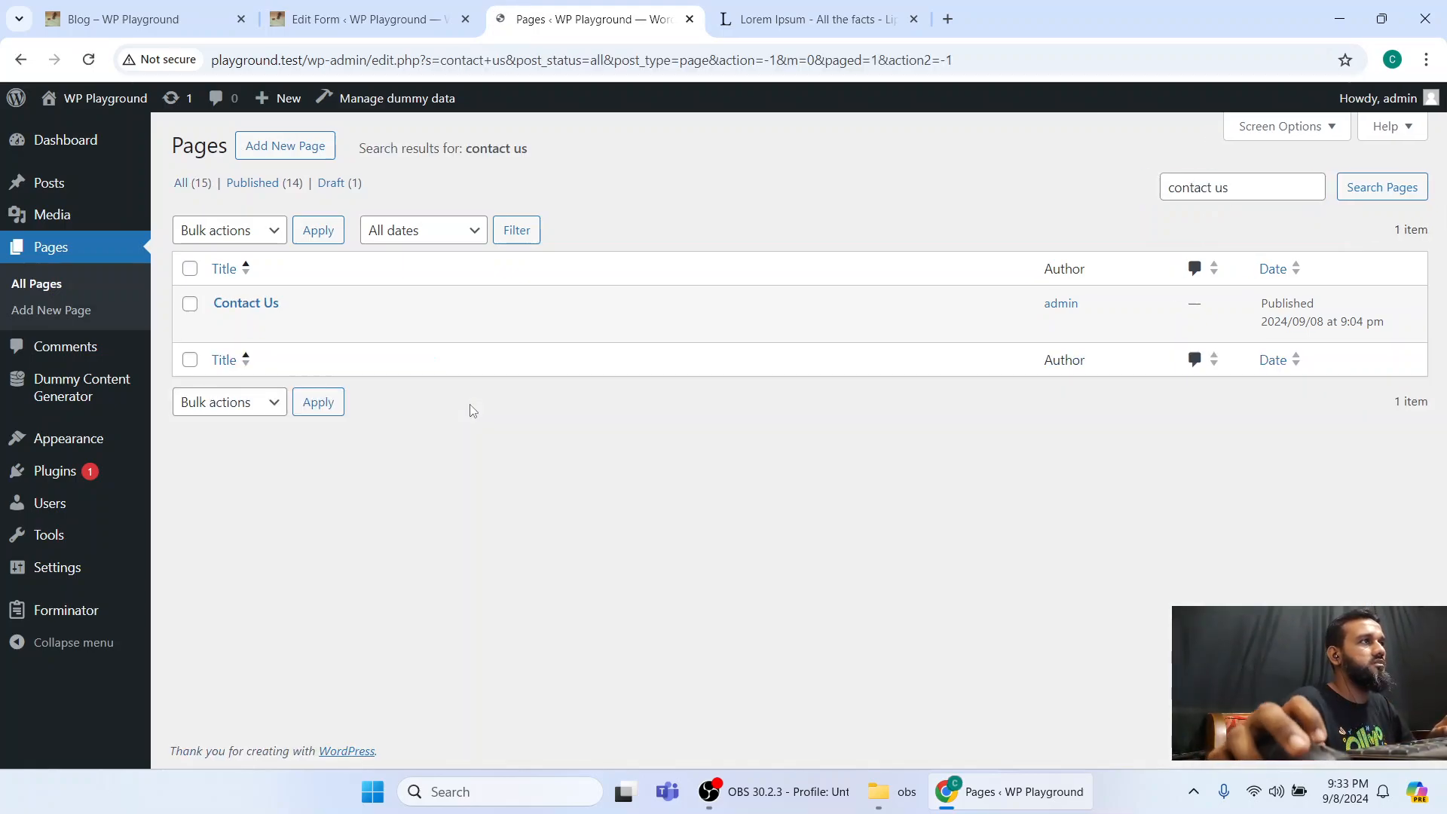
{"action": "left_click", "coordinate": [231, 308]}
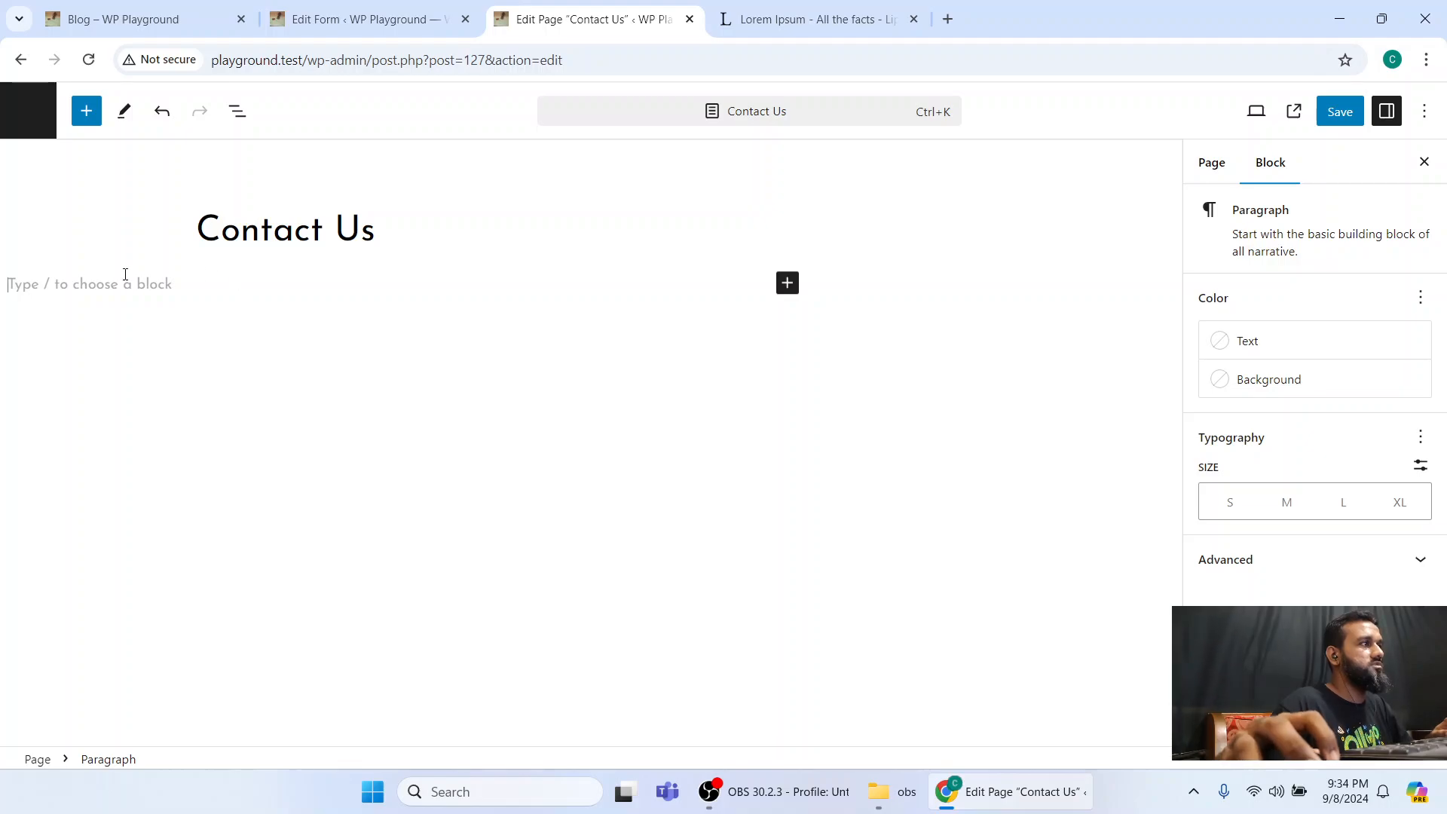
Paste the shortcode [forminator_form id="137"] into the body of the Contact Us page and save the page.
{"action": "left_click", "coordinate": [279, 285]}
{"action": "key", "text": "ctrl+v"}
{"action": "left_click", "coordinate": [1346, 118]}
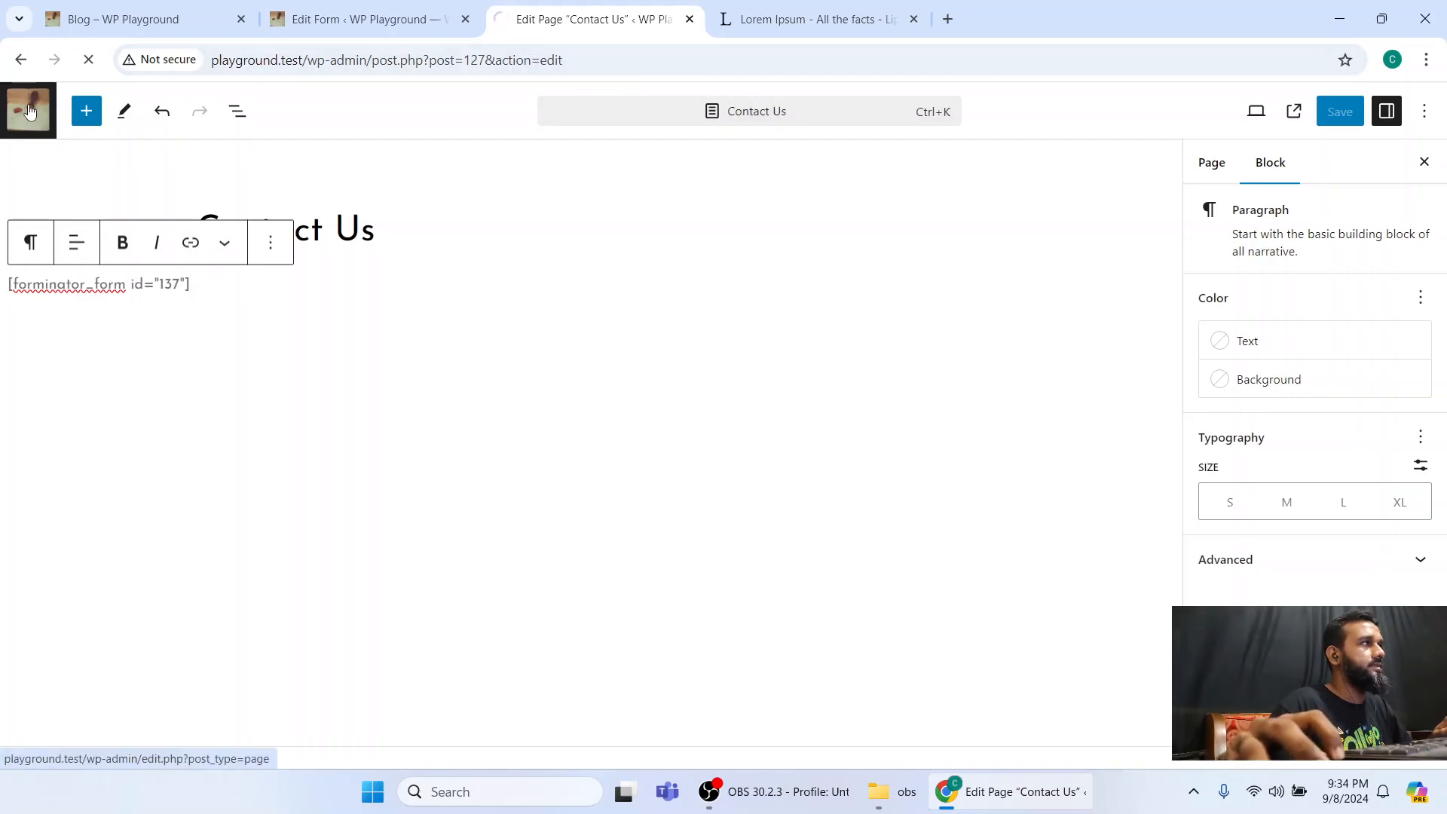
Leave the editor, visit the live site and examine the embedded form on its Contact Us page.
{"action": "left_click", "coordinate": [28, 111]}
{"action": "left_click", "coordinate": [63, 101]}
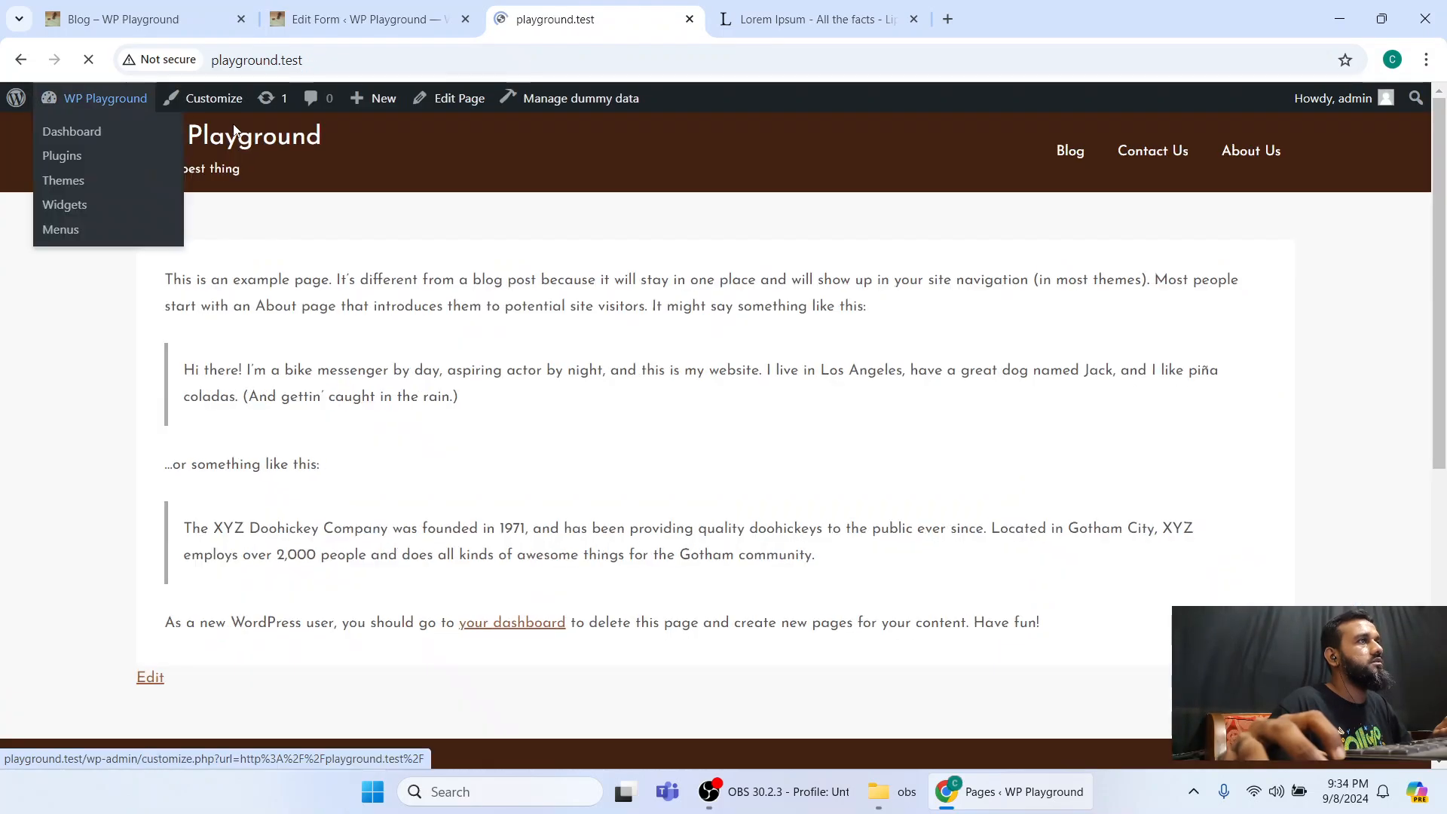
{"action": "left_click", "coordinate": [1143, 152]}
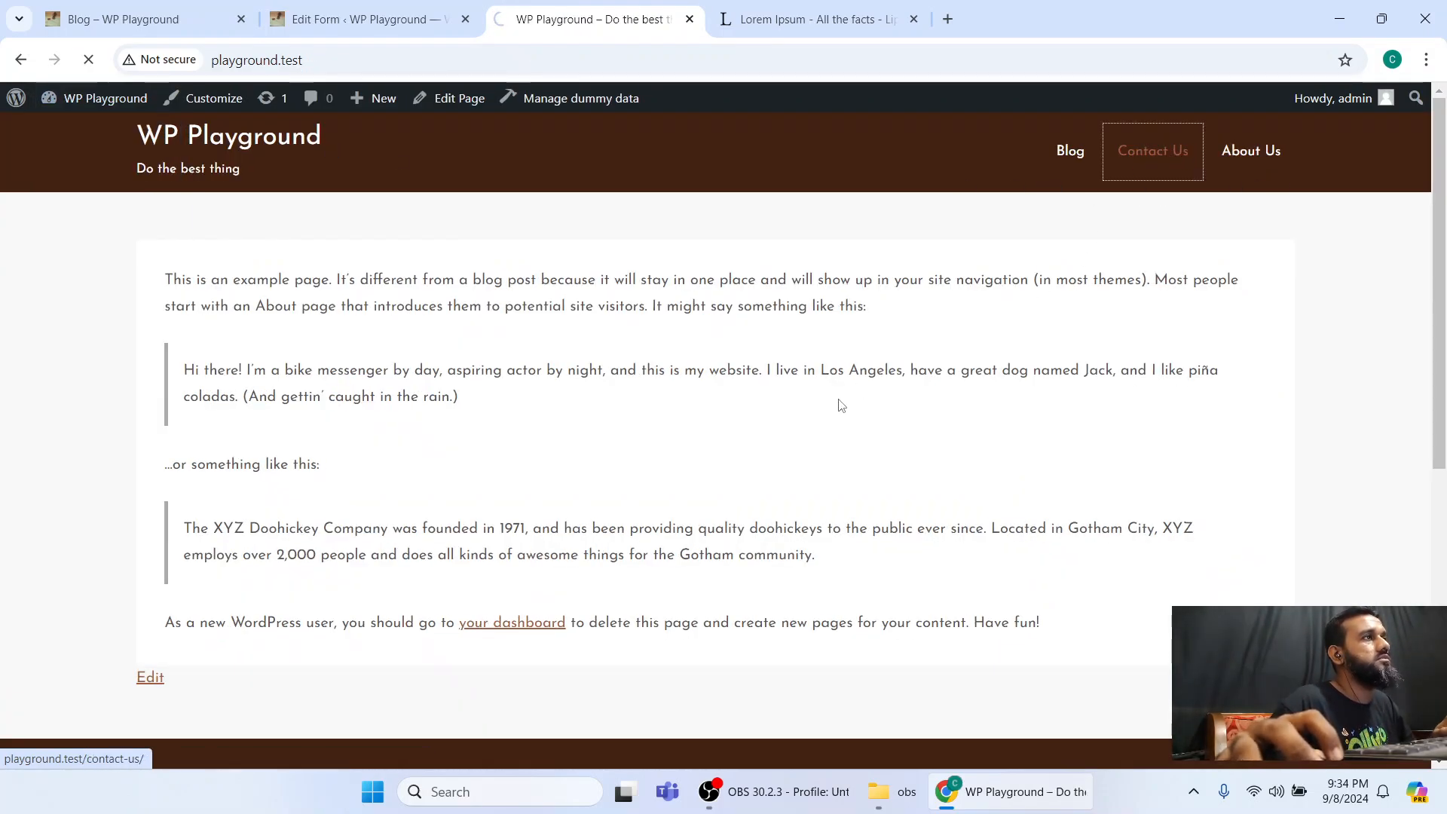
{"action": "scroll", "coordinate": [541, 355], "scroll_direction": "down", "scroll_amount": 6}
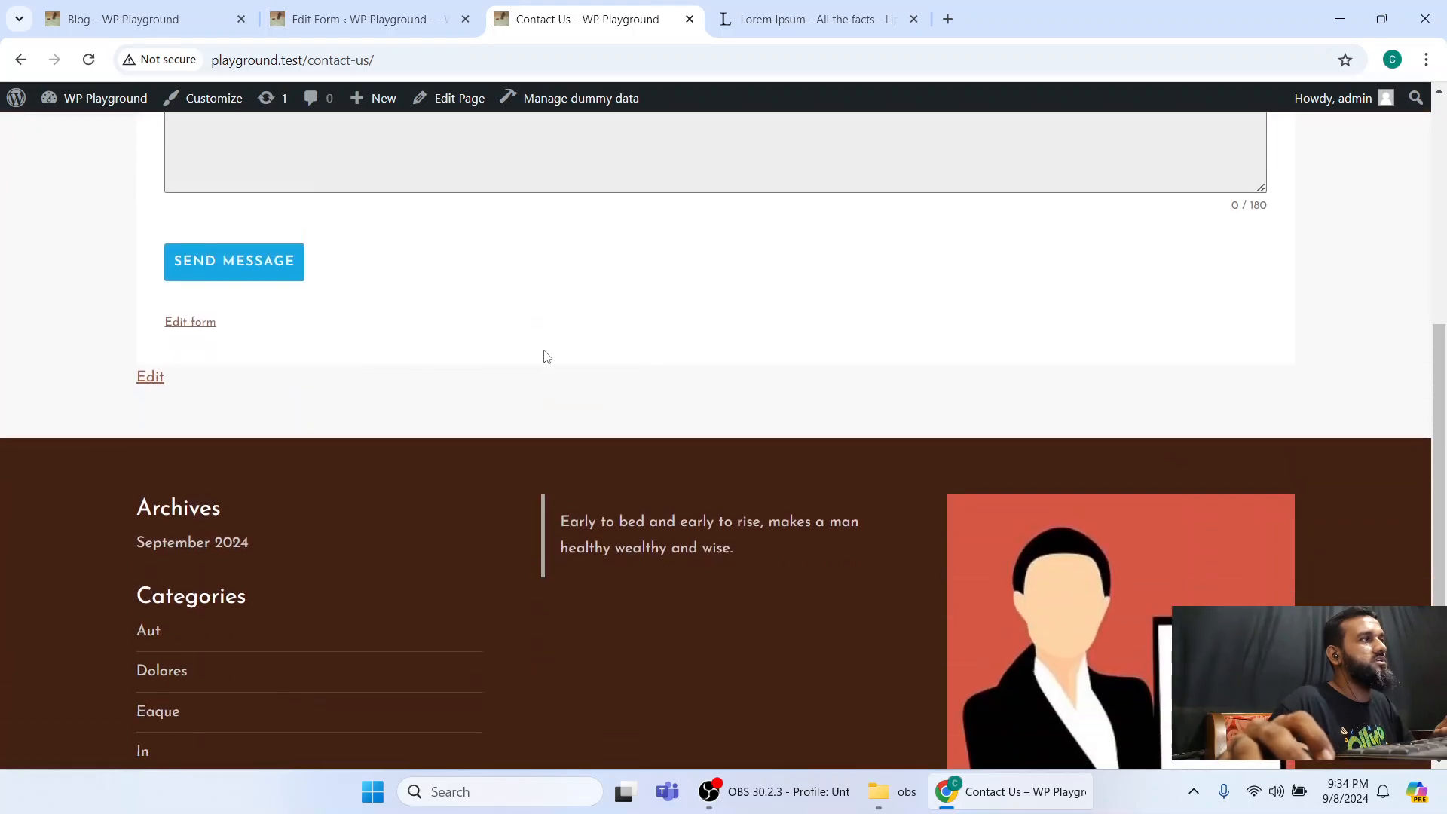
{"action": "scroll", "coordinate": [482, 392], "scroll_direction": "up", "scroll_amount": 6}
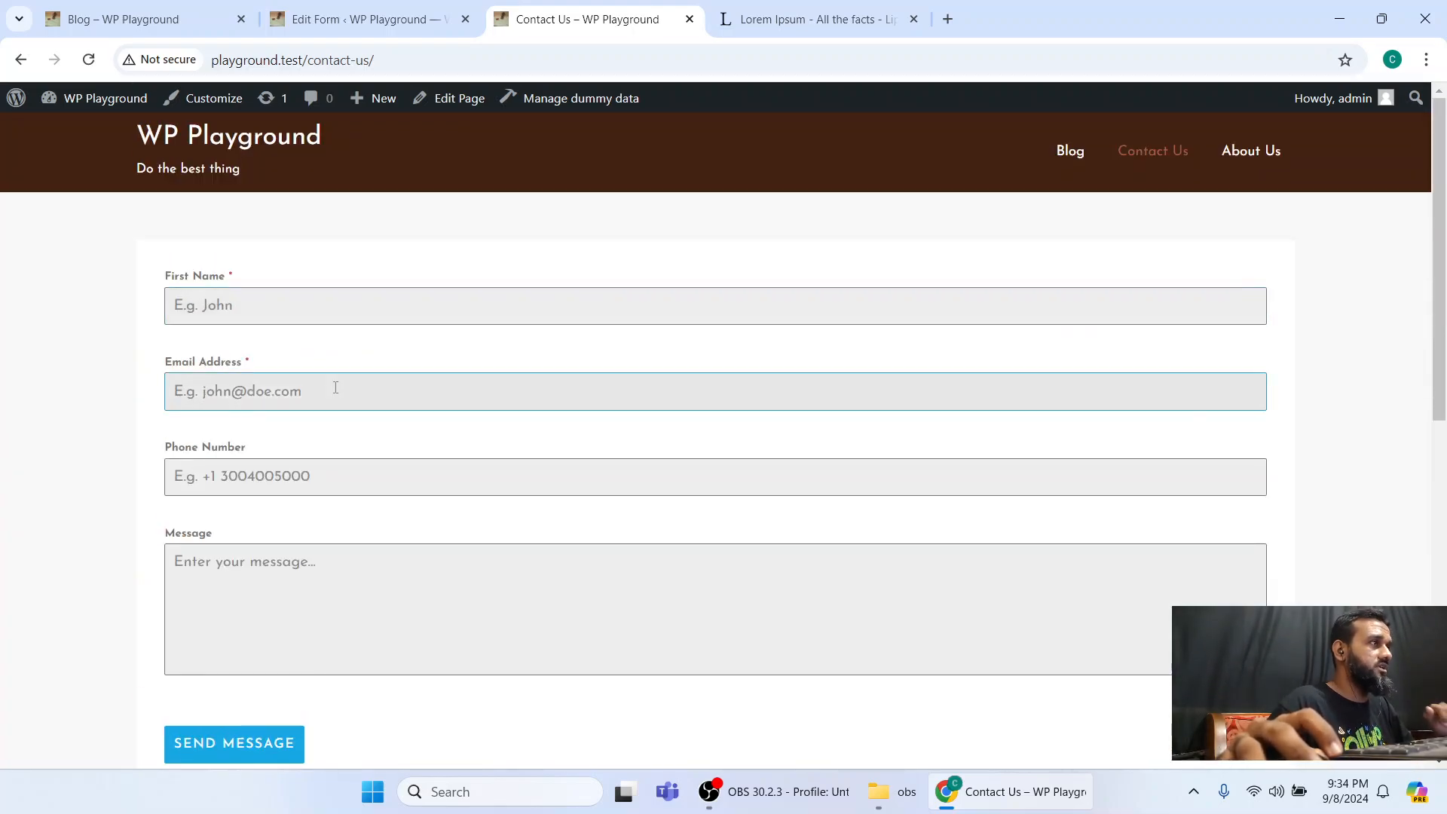
Test the required-field validation on the live form by leaving First Name and Email Address empty.
{"action": "left_click", "coordinate": [237, 304]}
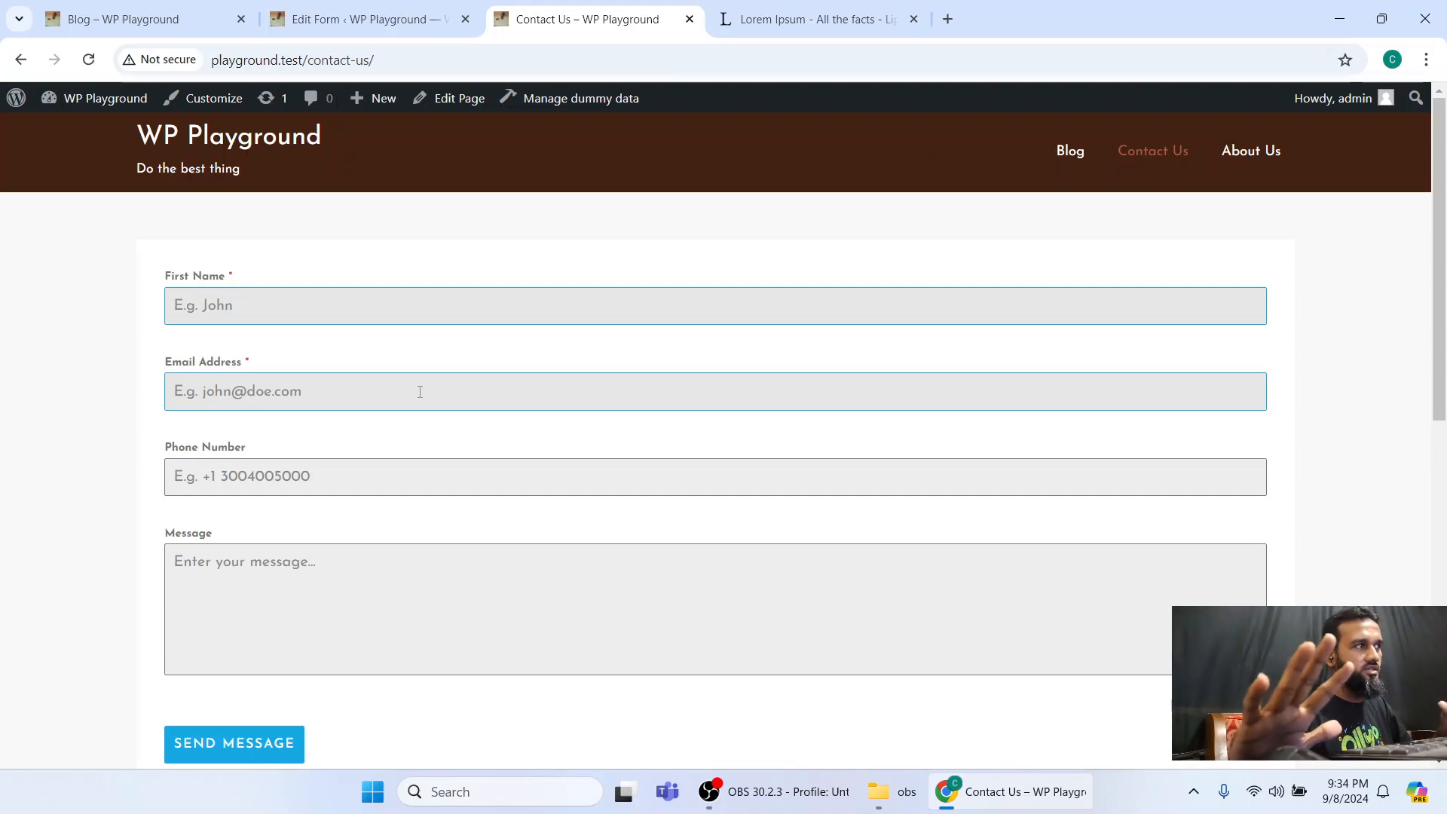
{"action": "left_click", "coordinate": [73, 314]}
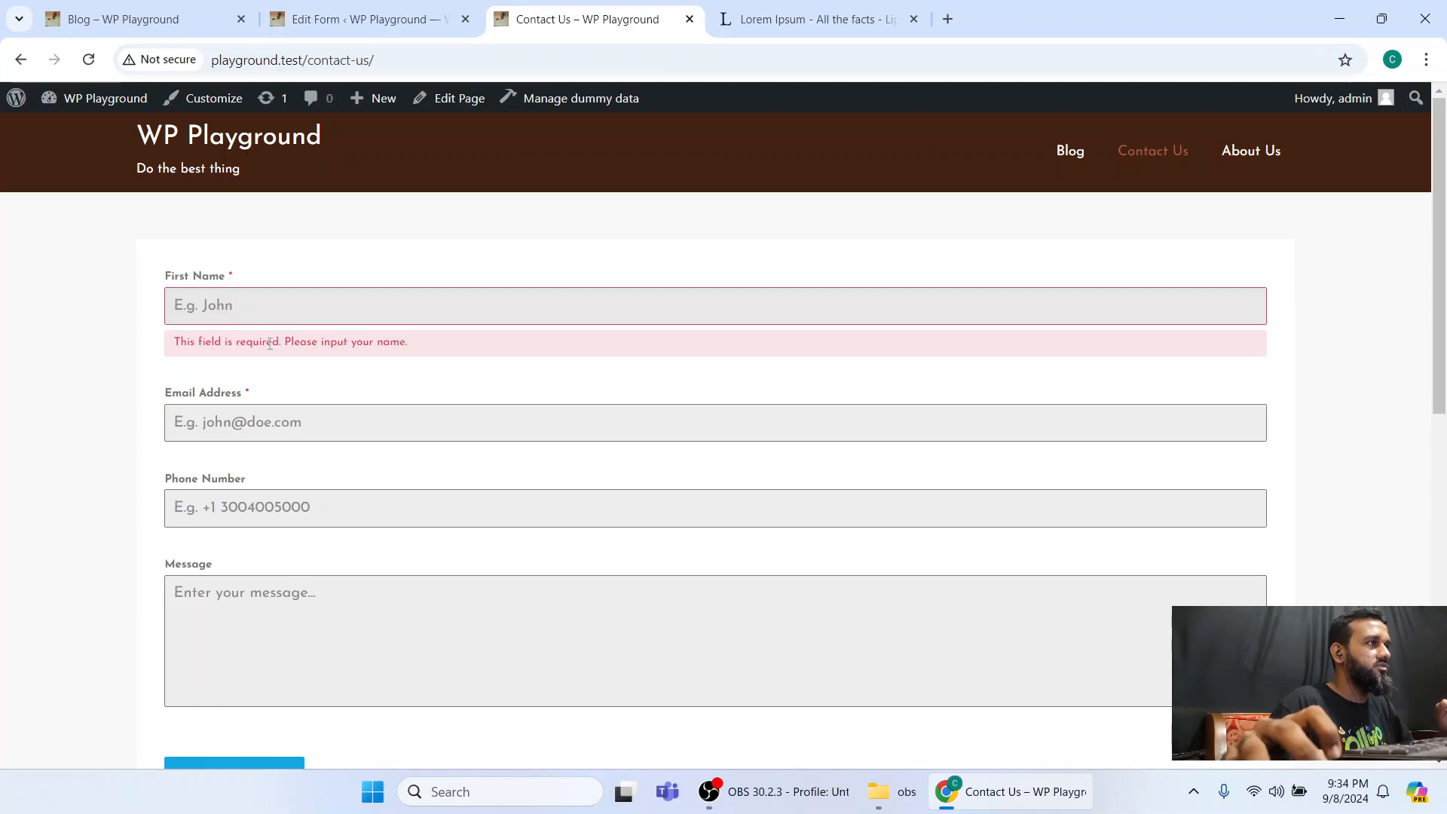
{"action": "scroll", "coordinate": [333, 359], "scroll_direction": "down", "scroll_amount": 3}
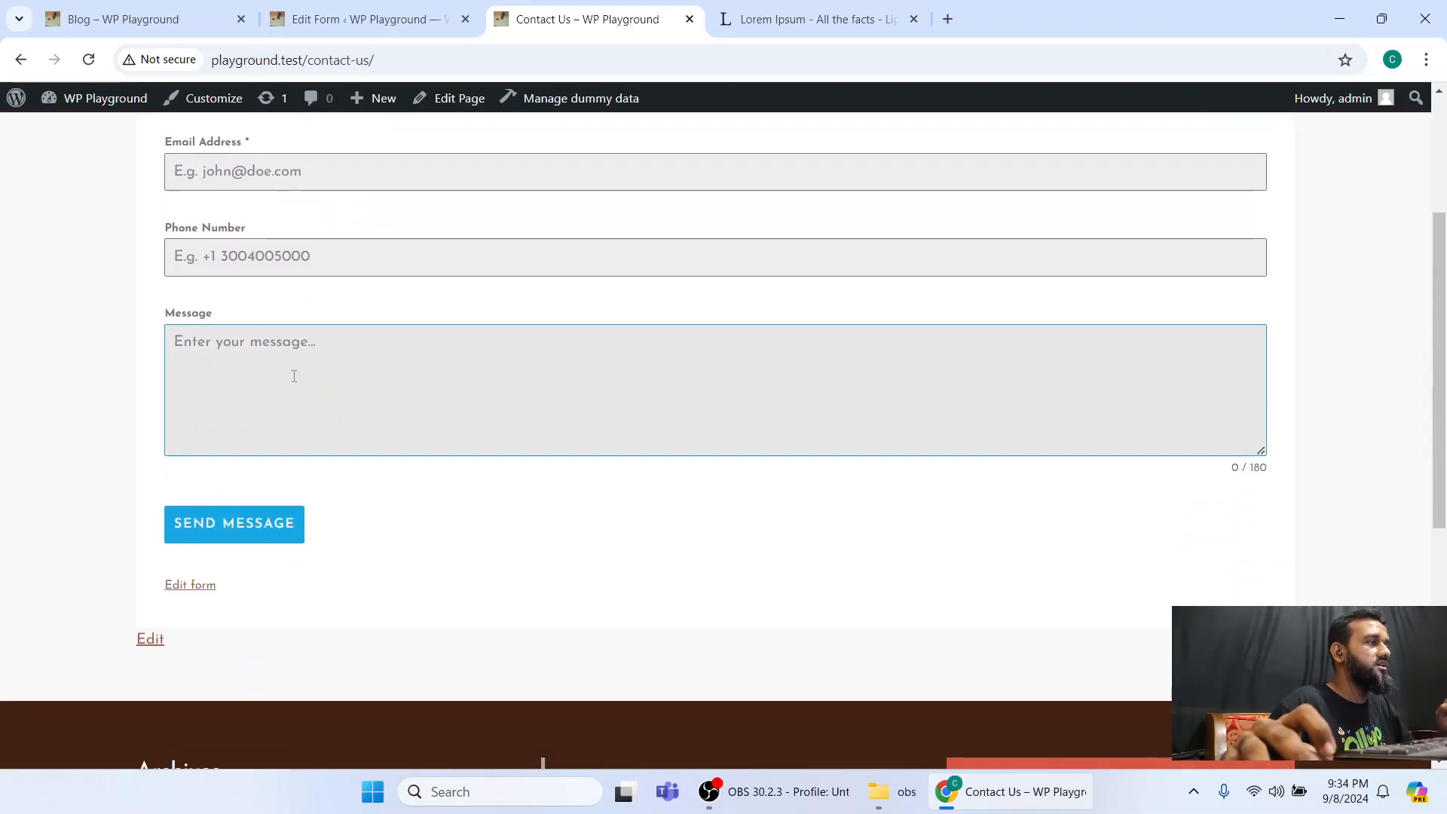
{"action": "scroll", "coordinate": [294, 377], "scroll_direction": "up", "scroll_amount": 3}
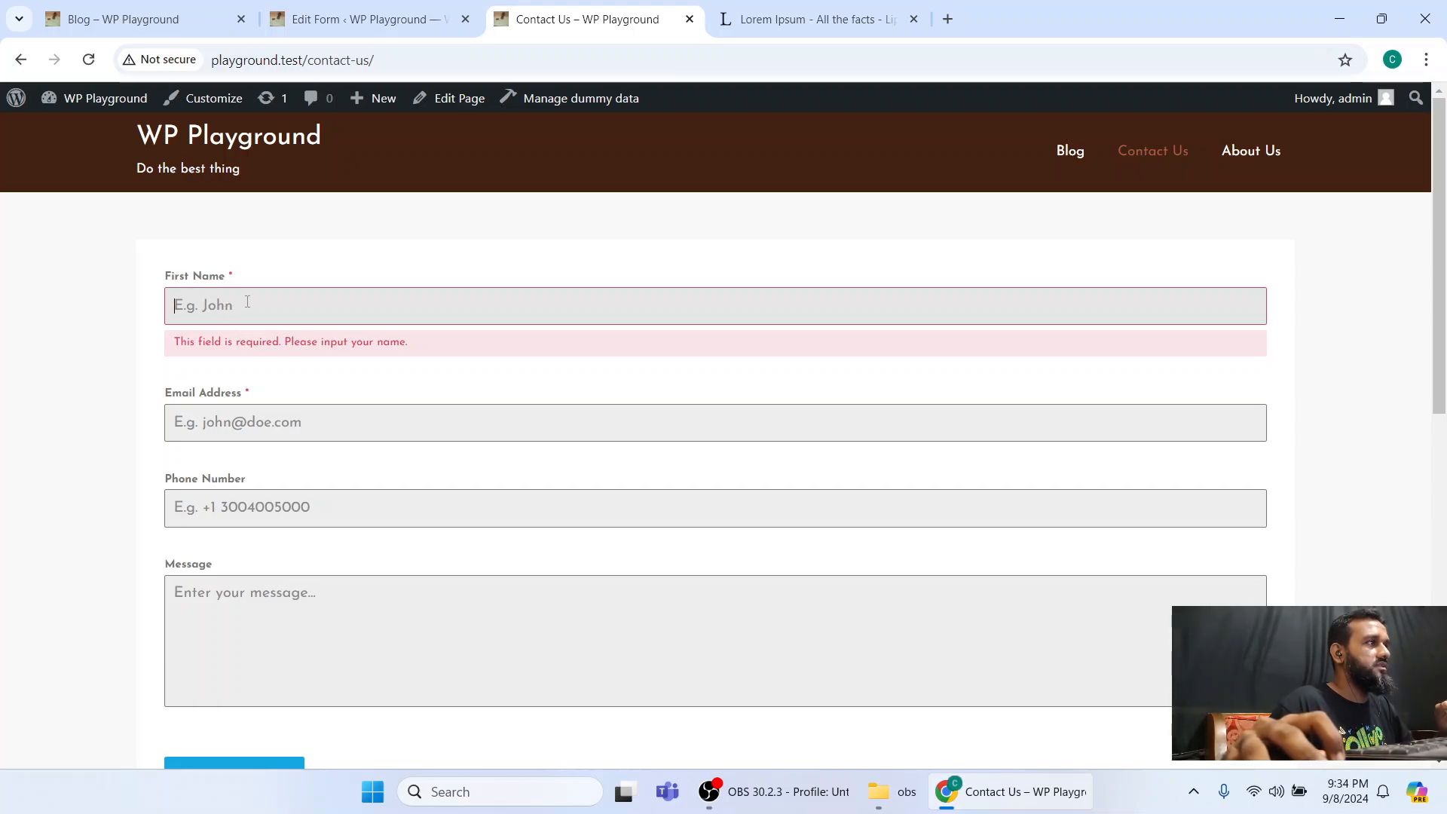
{"action": "left_click", "coordinate": [226, 423]}
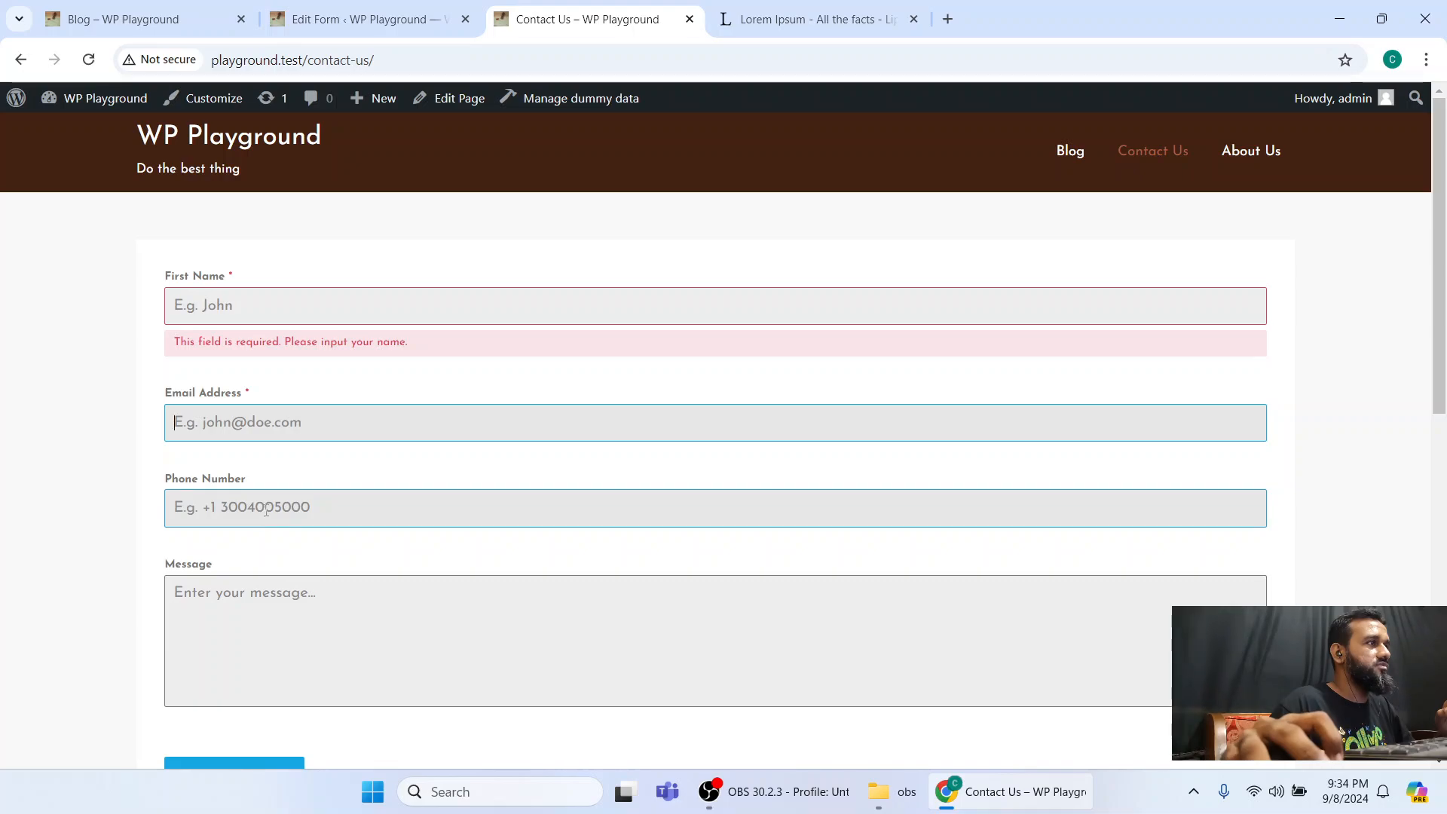
{"action": "left_click", "coordinate": [241, 619]}
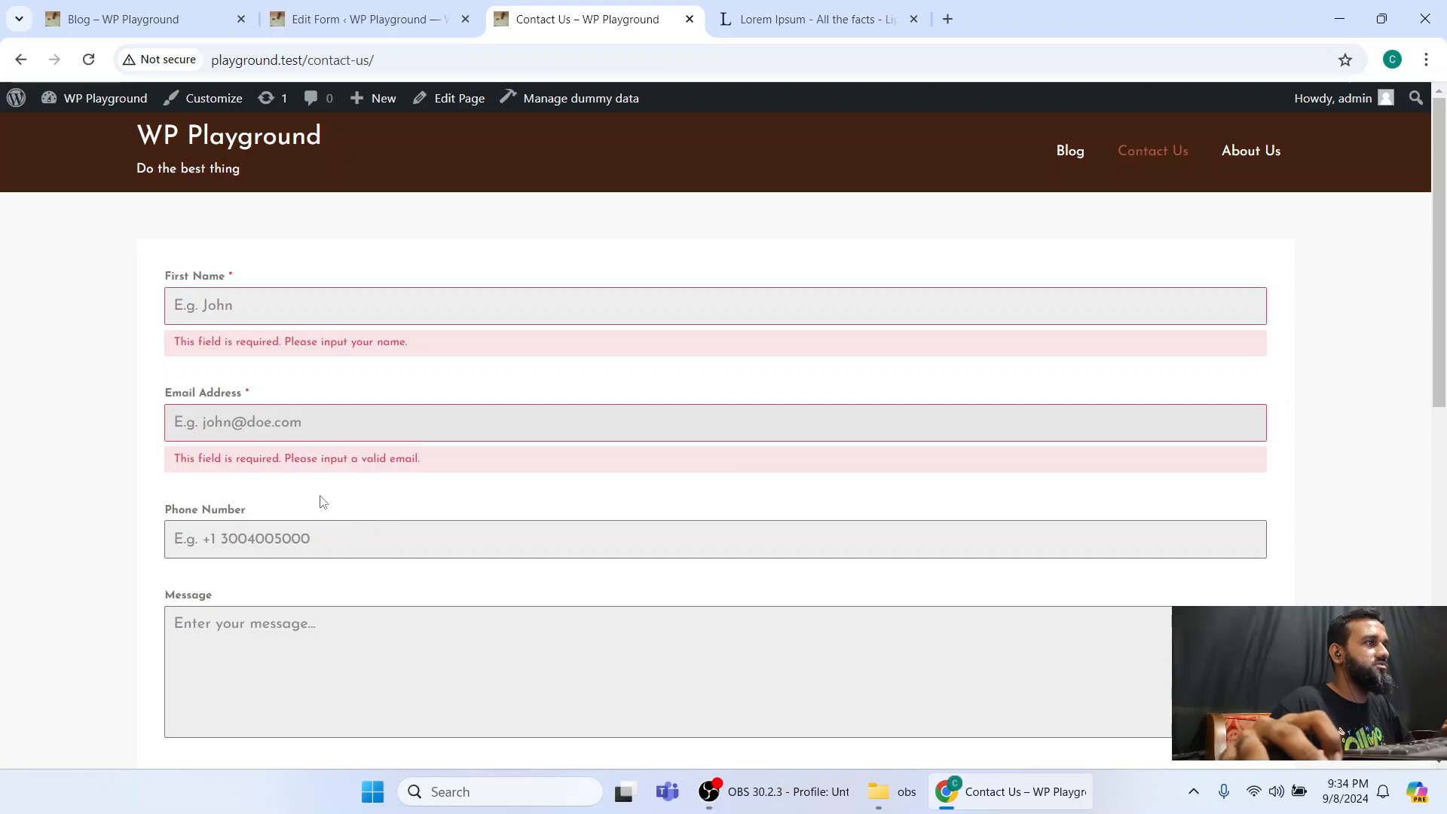
{"action": "left_click_drag", "start_coordinate": [426, 456], "coordinate": [135, 461]}
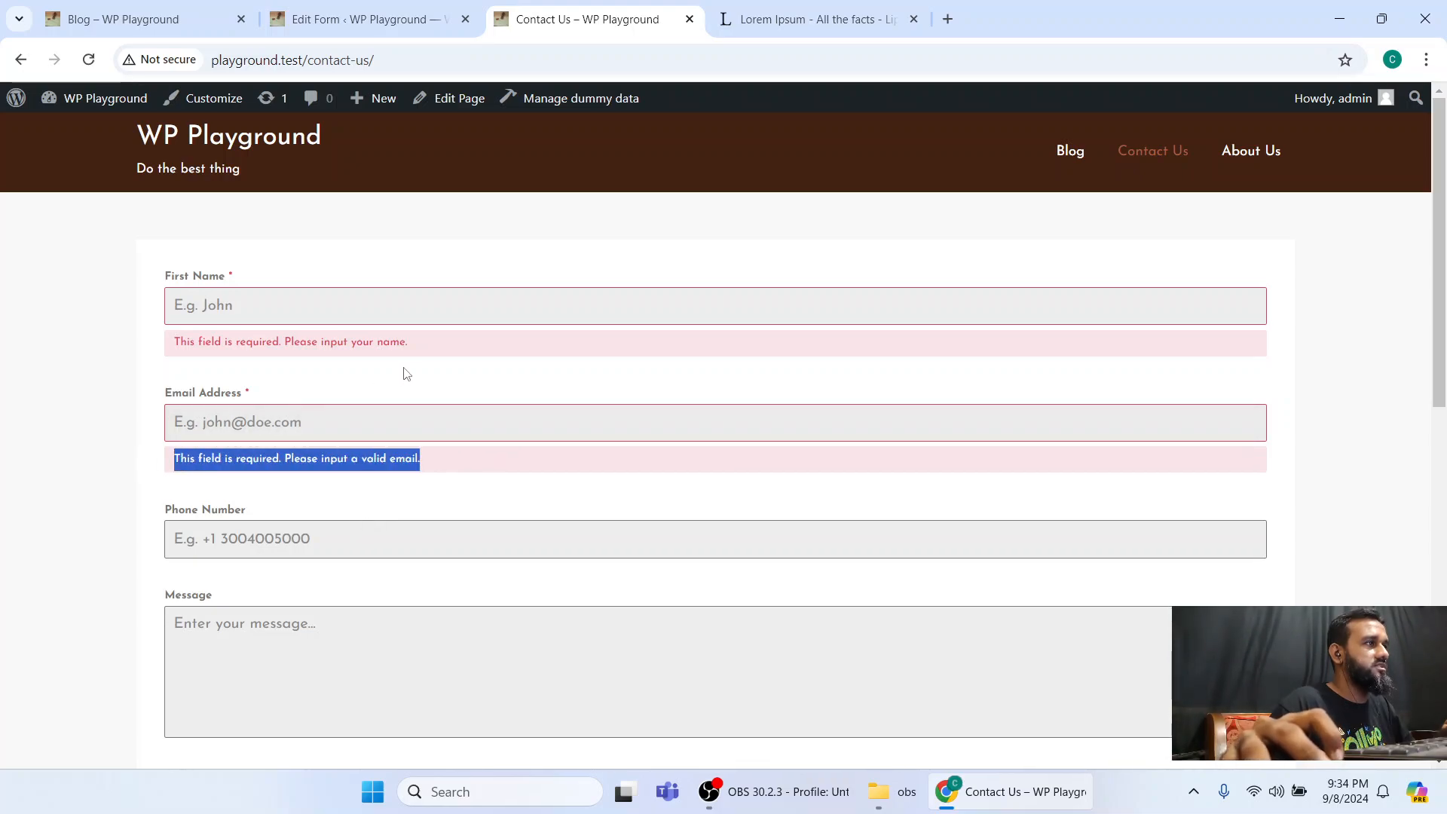
{"action": "left_click", "coordinate": [440, 336]}
Return to the contact form's editor, open the First Name field and shorten its label to "Name".
{"action": "left_click", "coordinate": [372, 15]}
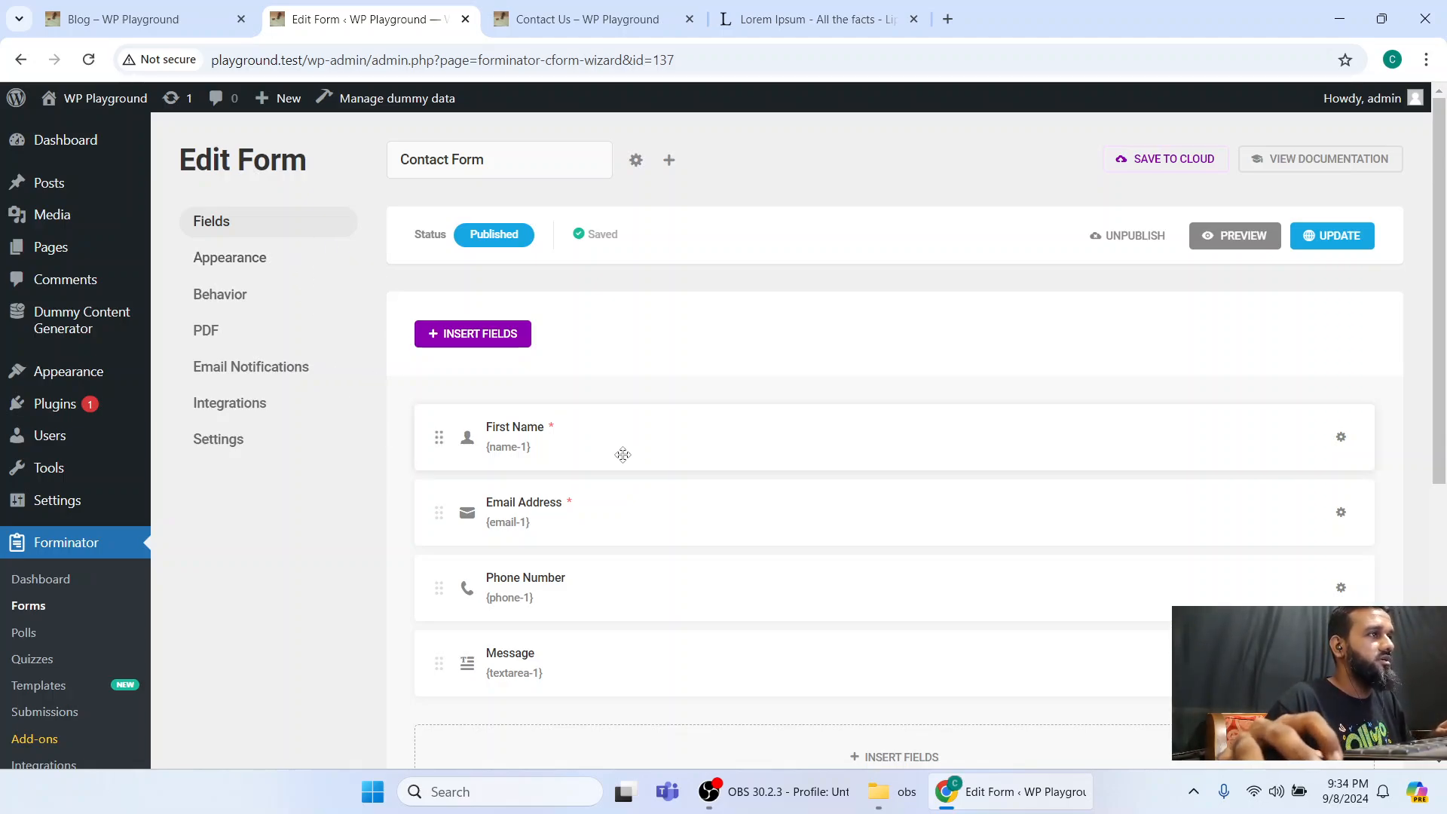
{"action": "scroll", "coordinate": [501, 413], "scroll_direction": "down", "scroll_amount": 2}
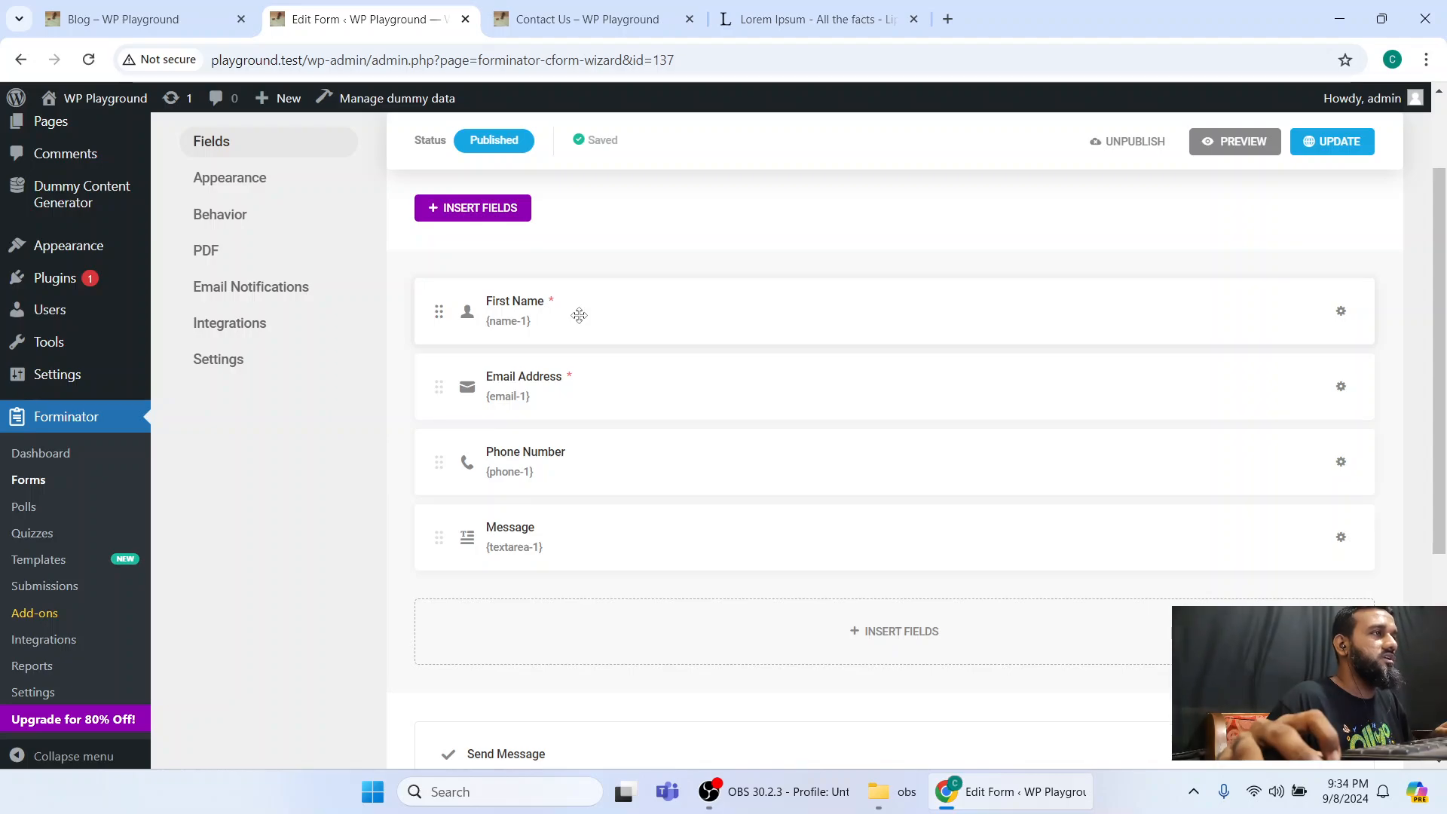
{"action": "left_click", "coordinate": [579, 315]}
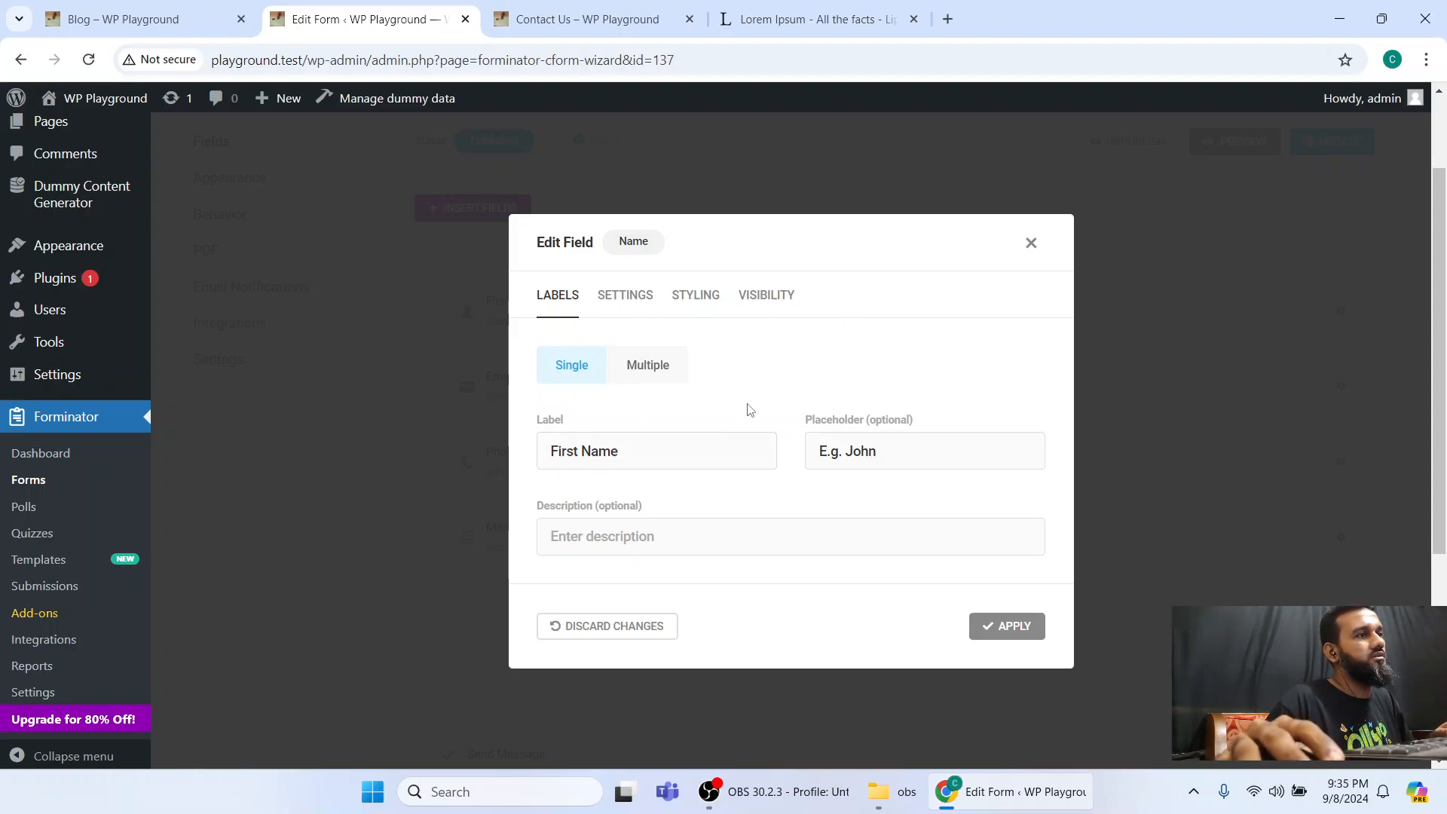
{"action": "scroll", "coordinate": [746, 411], "scroll_direction": "down", "scroll_amount": 3}
{"action": "scroll", "coordinate": [742, 444], "scroll_direction": "up", "scroll_amount": 3}
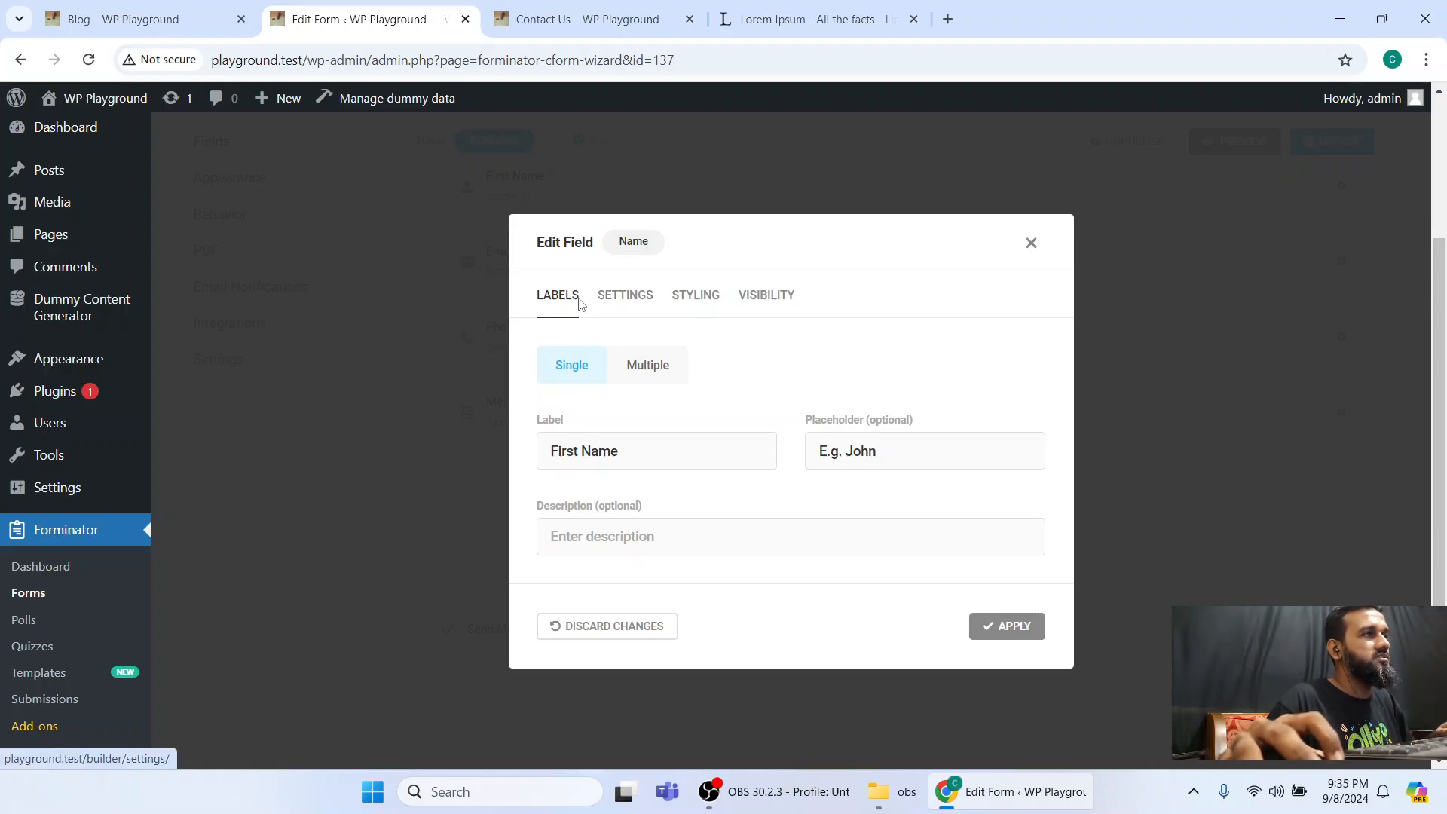
{"action": "left_click", "coordinate": [639, 443]}
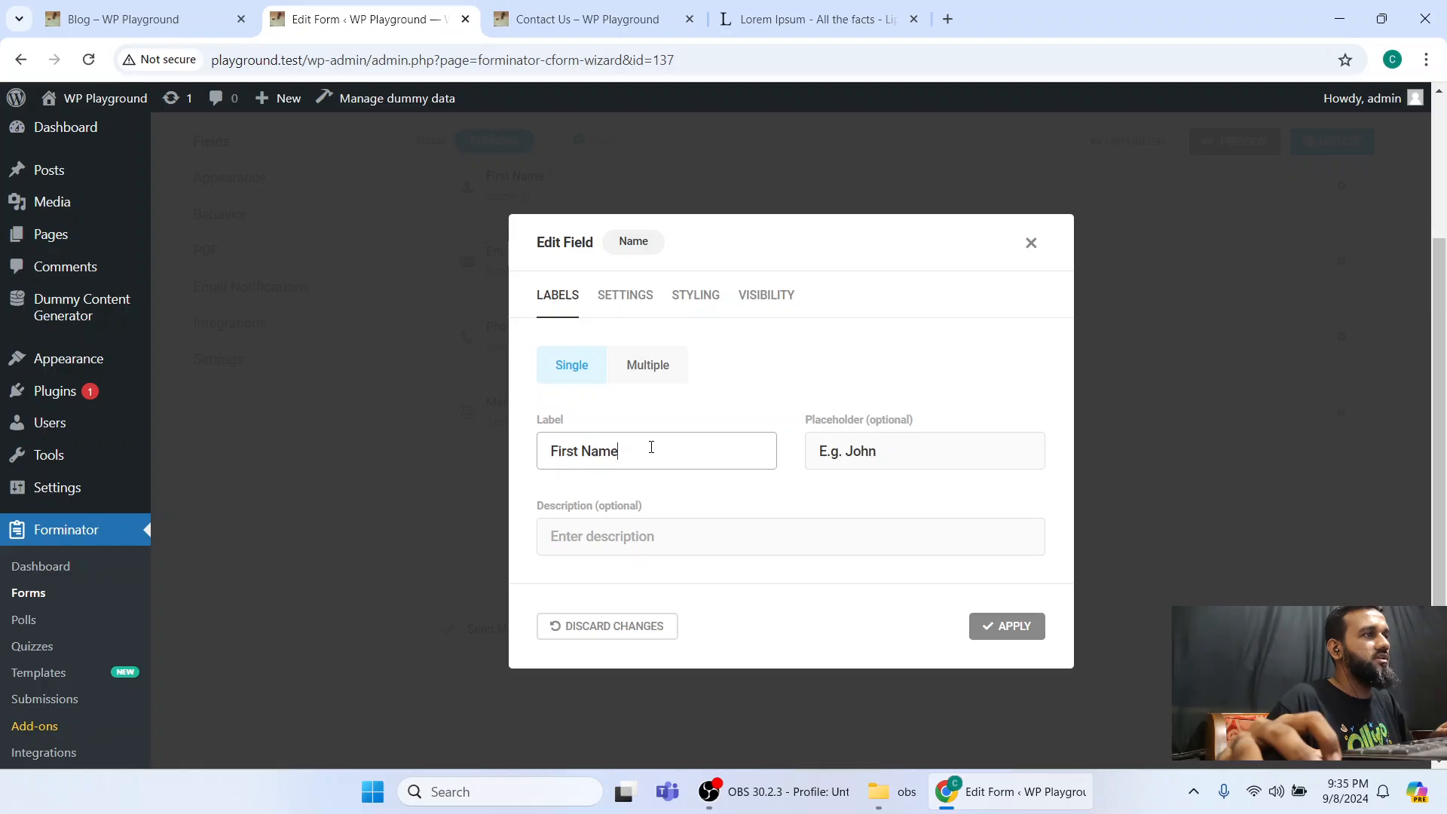
{"action": "left_click_drag", "start_coordinate": [649, 448], "coordinate": [541, 451]}
{"action": "left_click", "coordinate": [653, 453]}
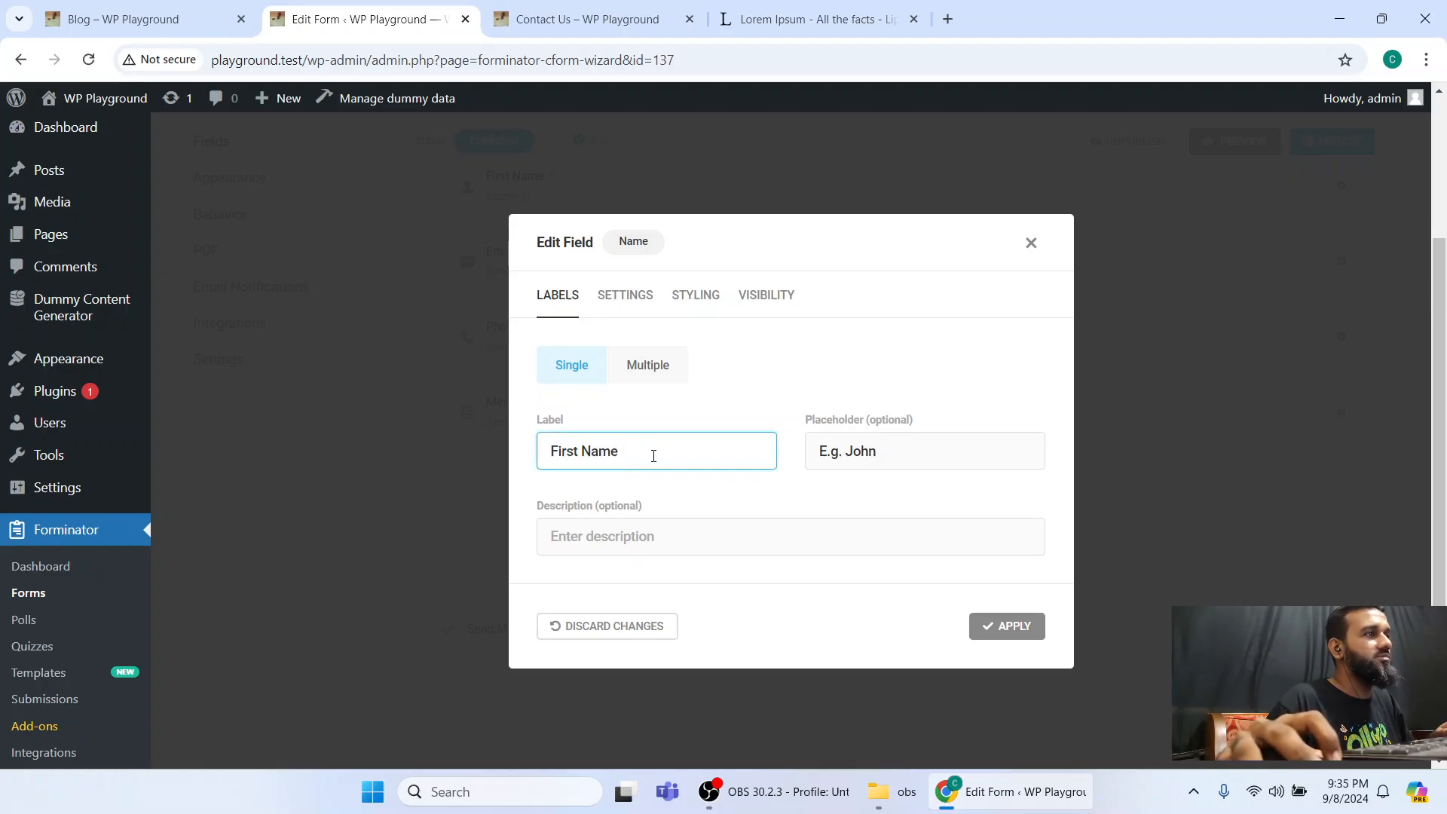
{"action": "key", "text": "ctrl+Left"}
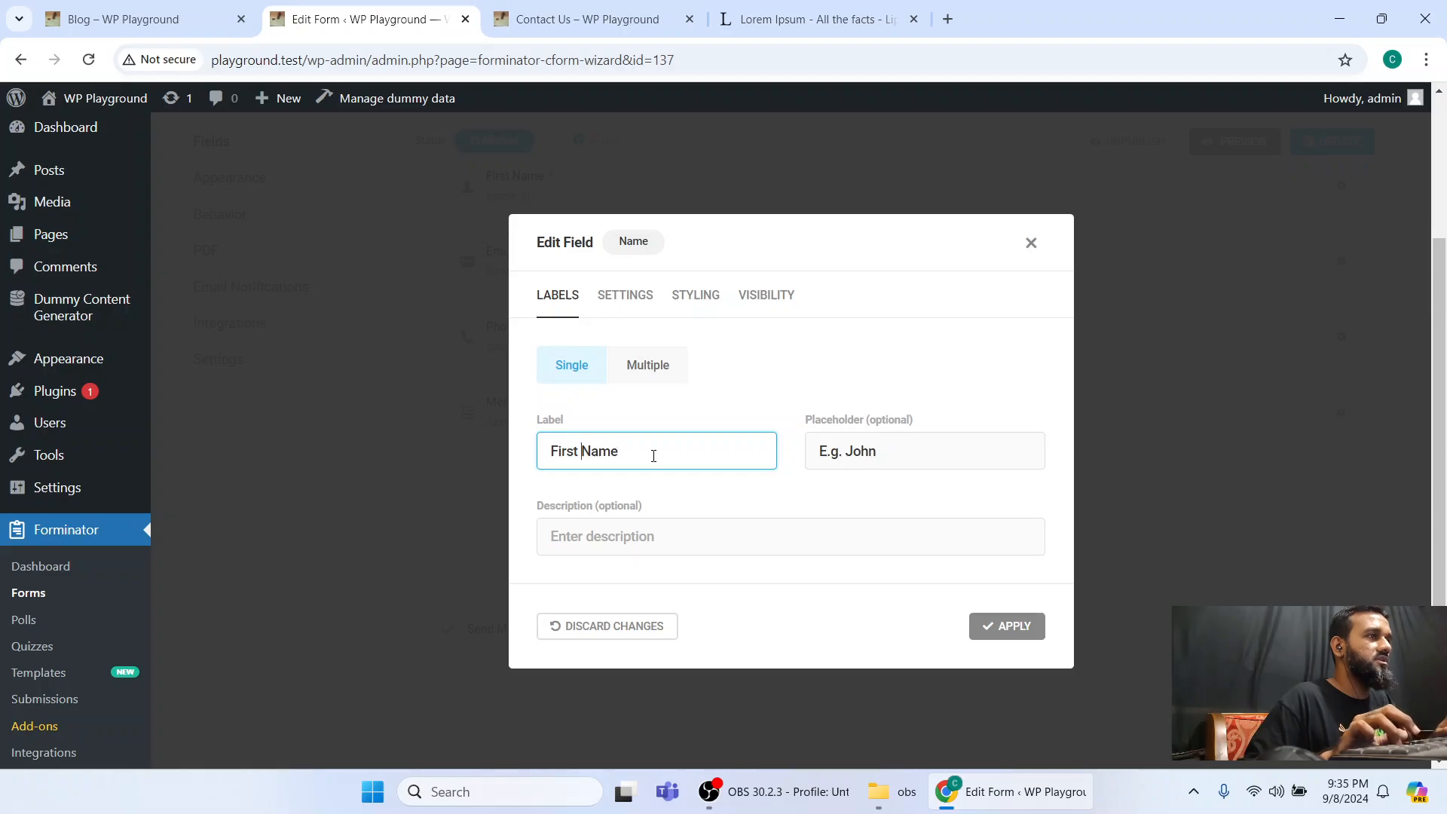
{"action": "key", "text": "ctrl+shift+Left"}
{"action": "key", "text": "BackSpace"}
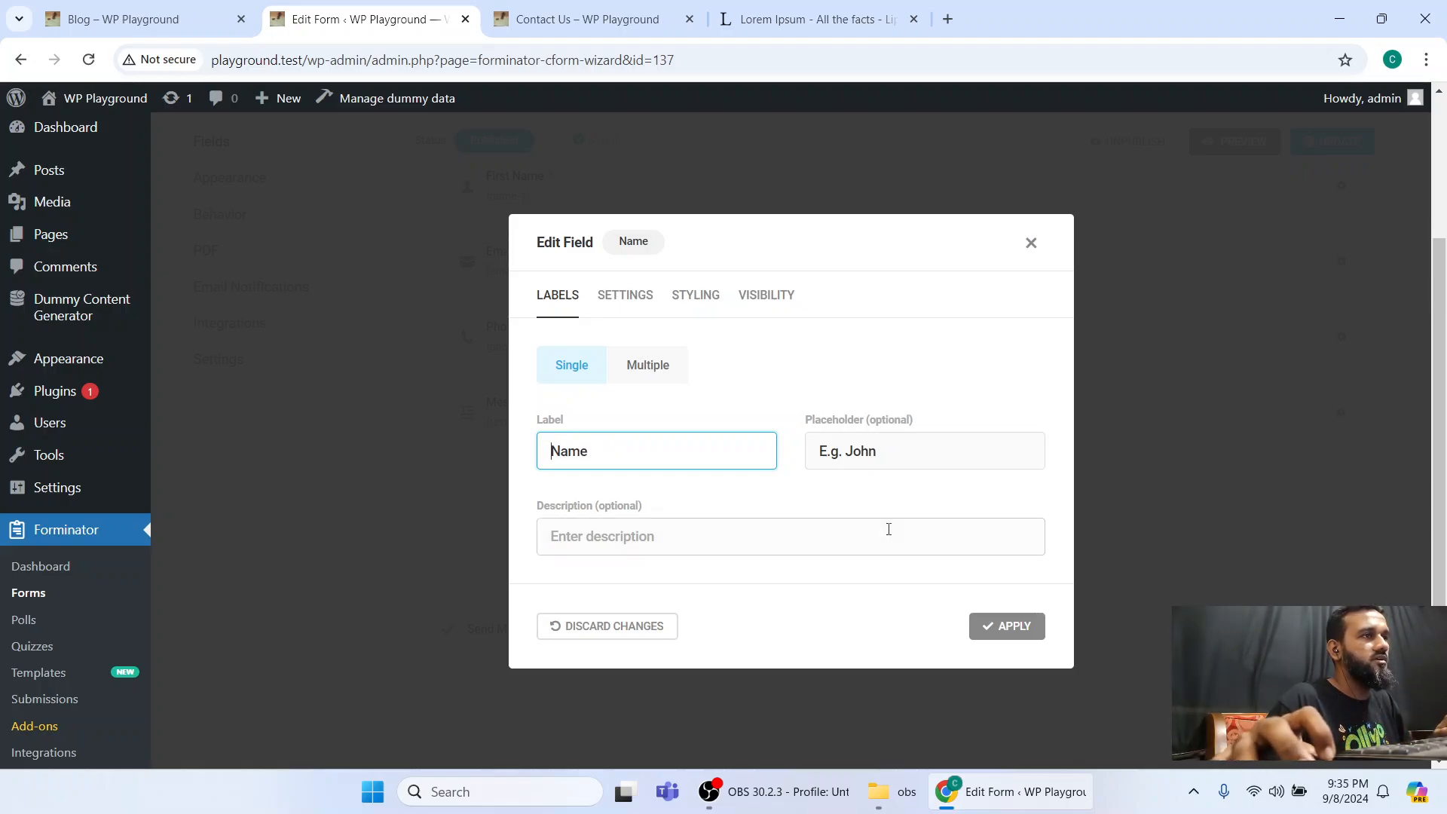
Try "Your name" as the Name field's placeholder and compare it with the field on the live page.
{"action": "left_click", "coordinate": [907, 450]}
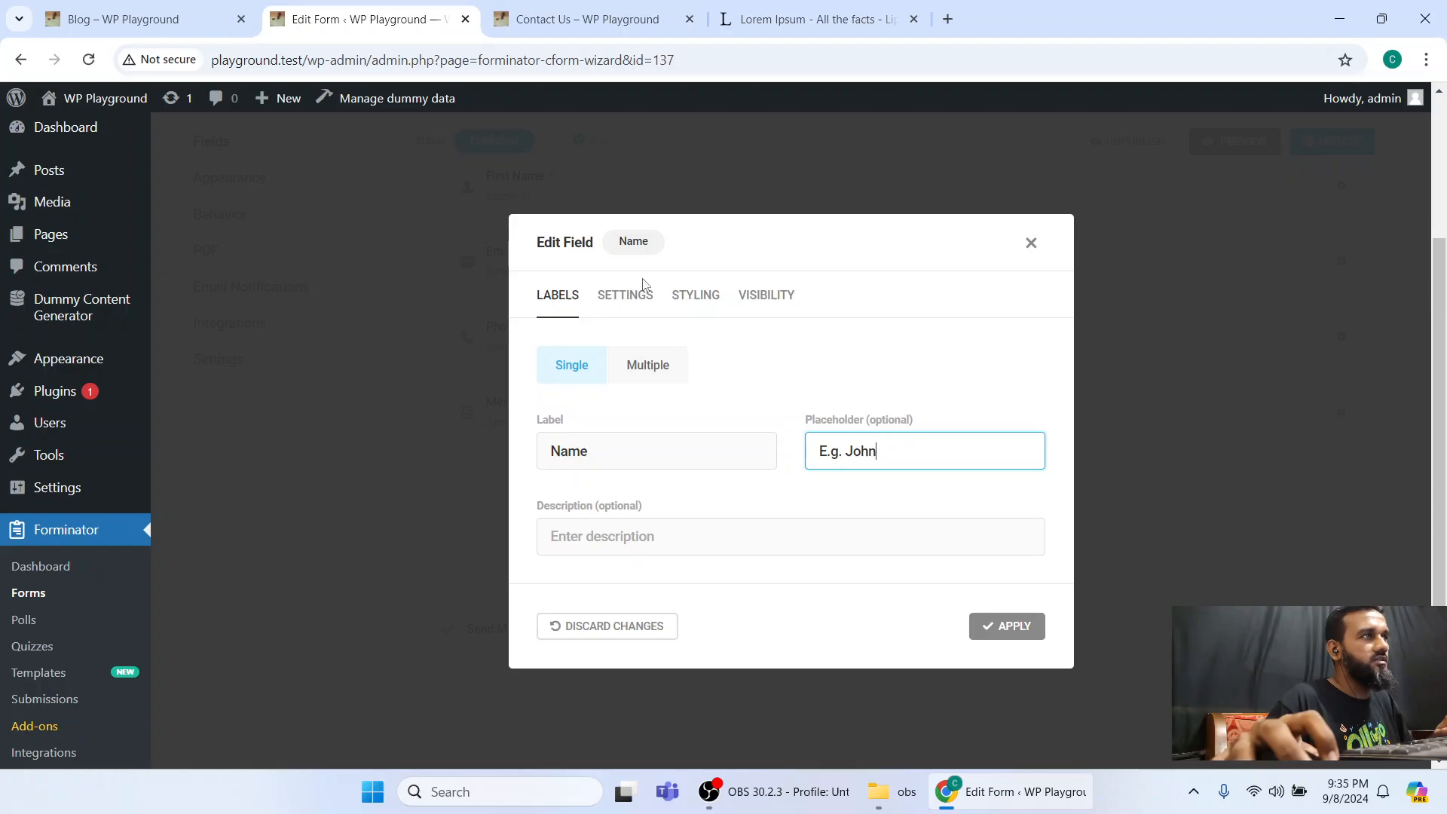
{"action": "left_click", "coordinate": [579, 10]}
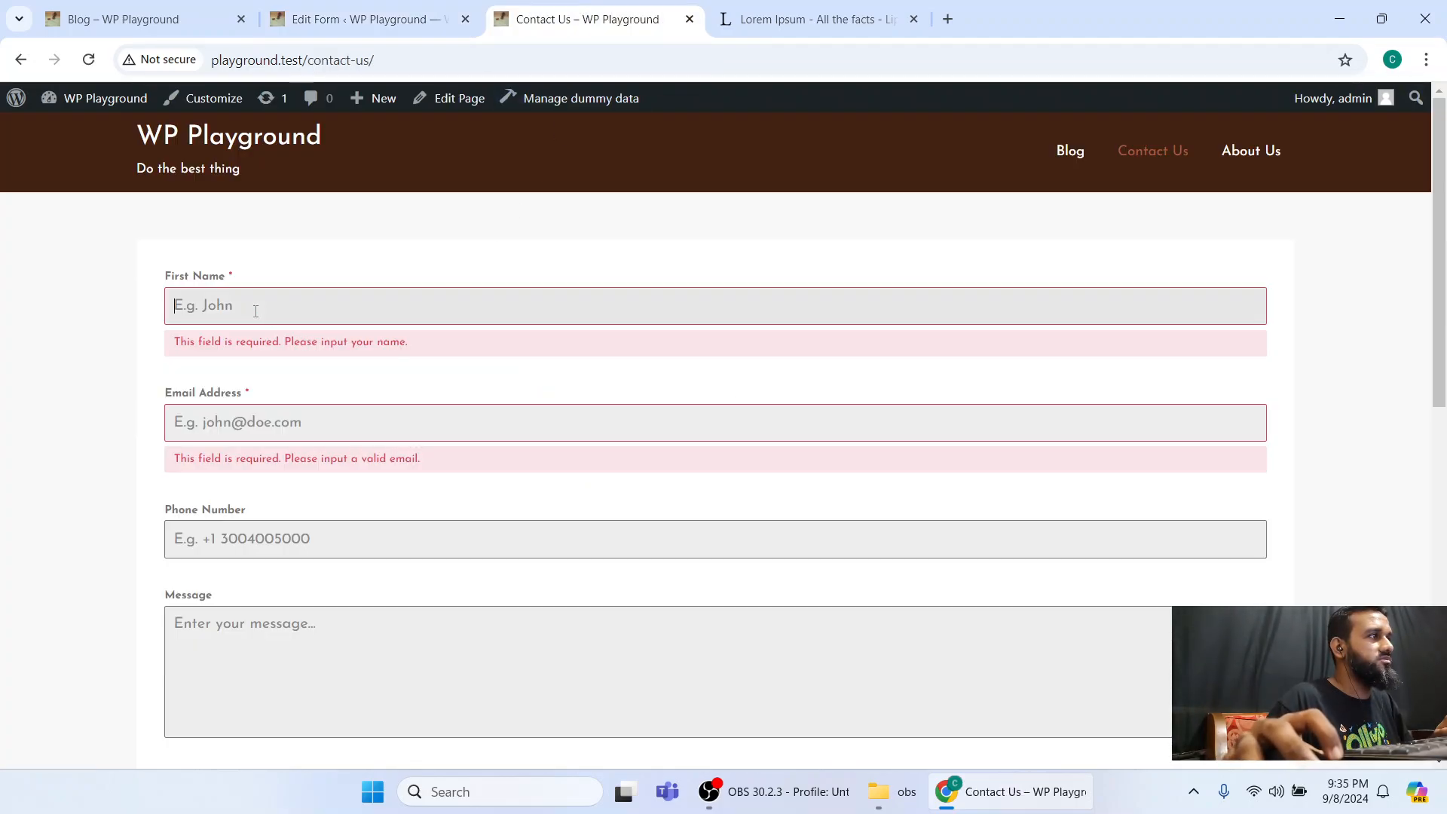
{"action": "left_click", "coordinate": [367, 19]}
{"action": "key", "text": "ctrl+a"}
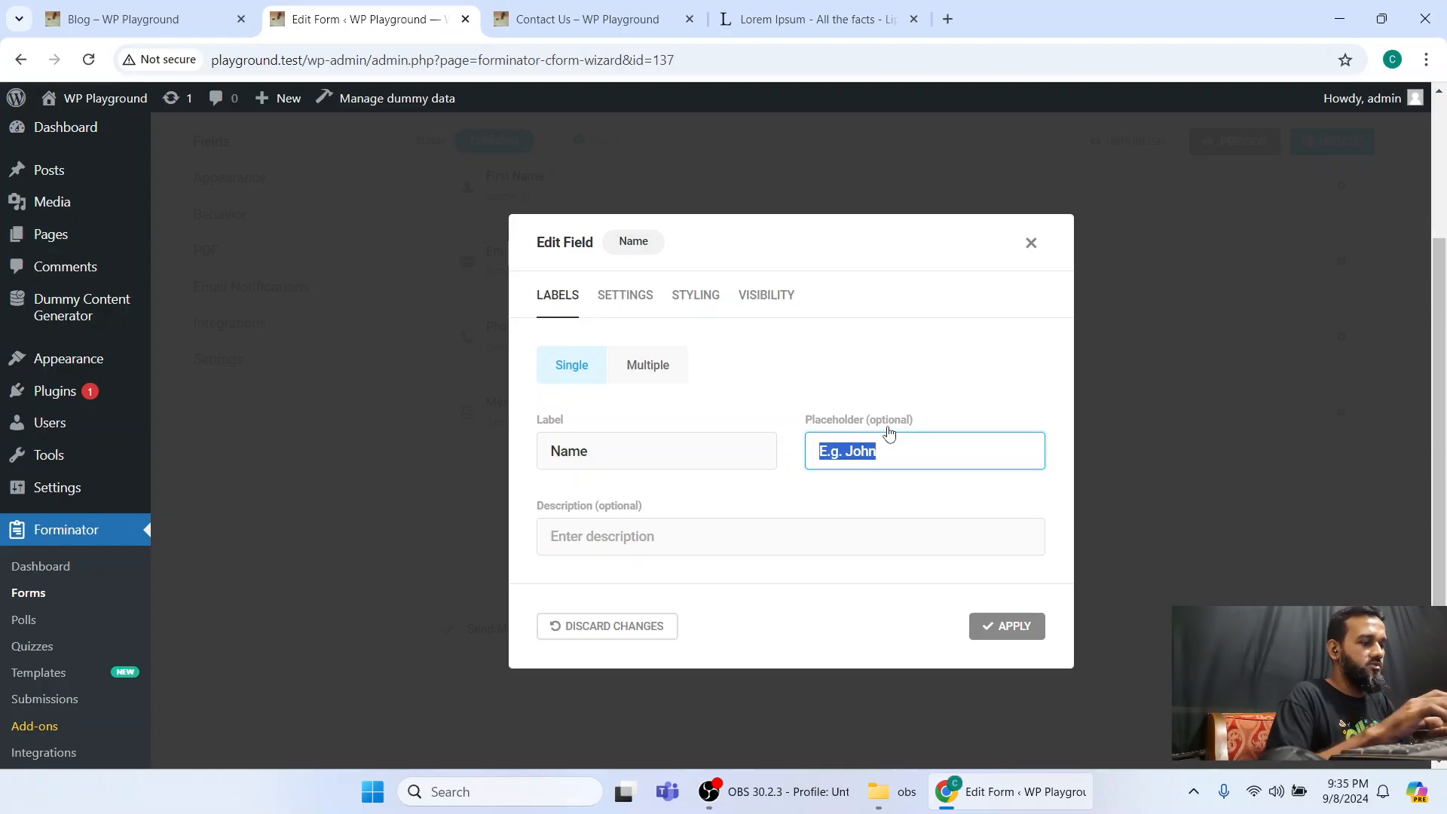
{"action": "type", "text": "Your nam"}
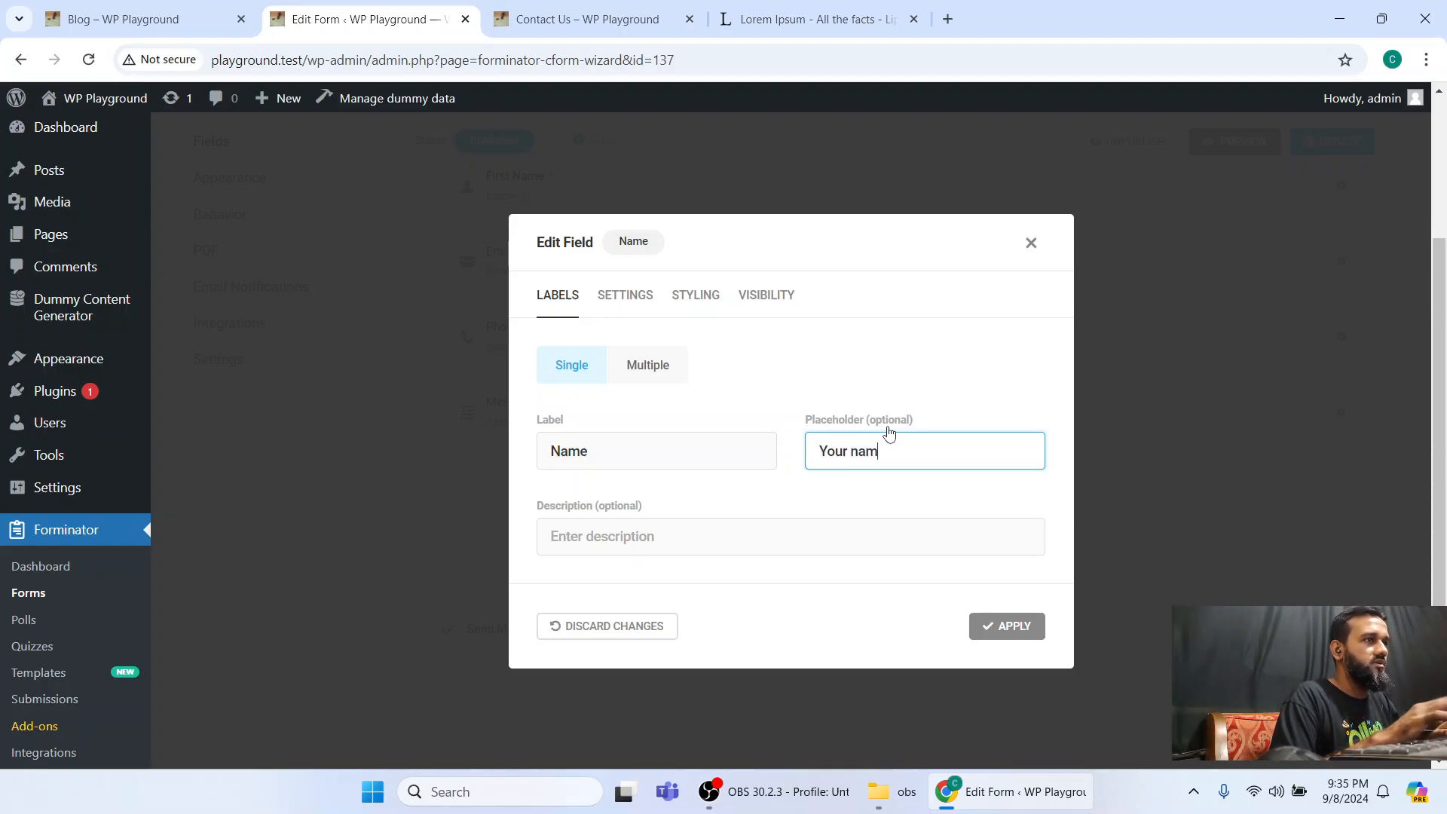
{"action": "type", "text": "e"}
{"action": "left_click", "coordinate": [884, 526]}
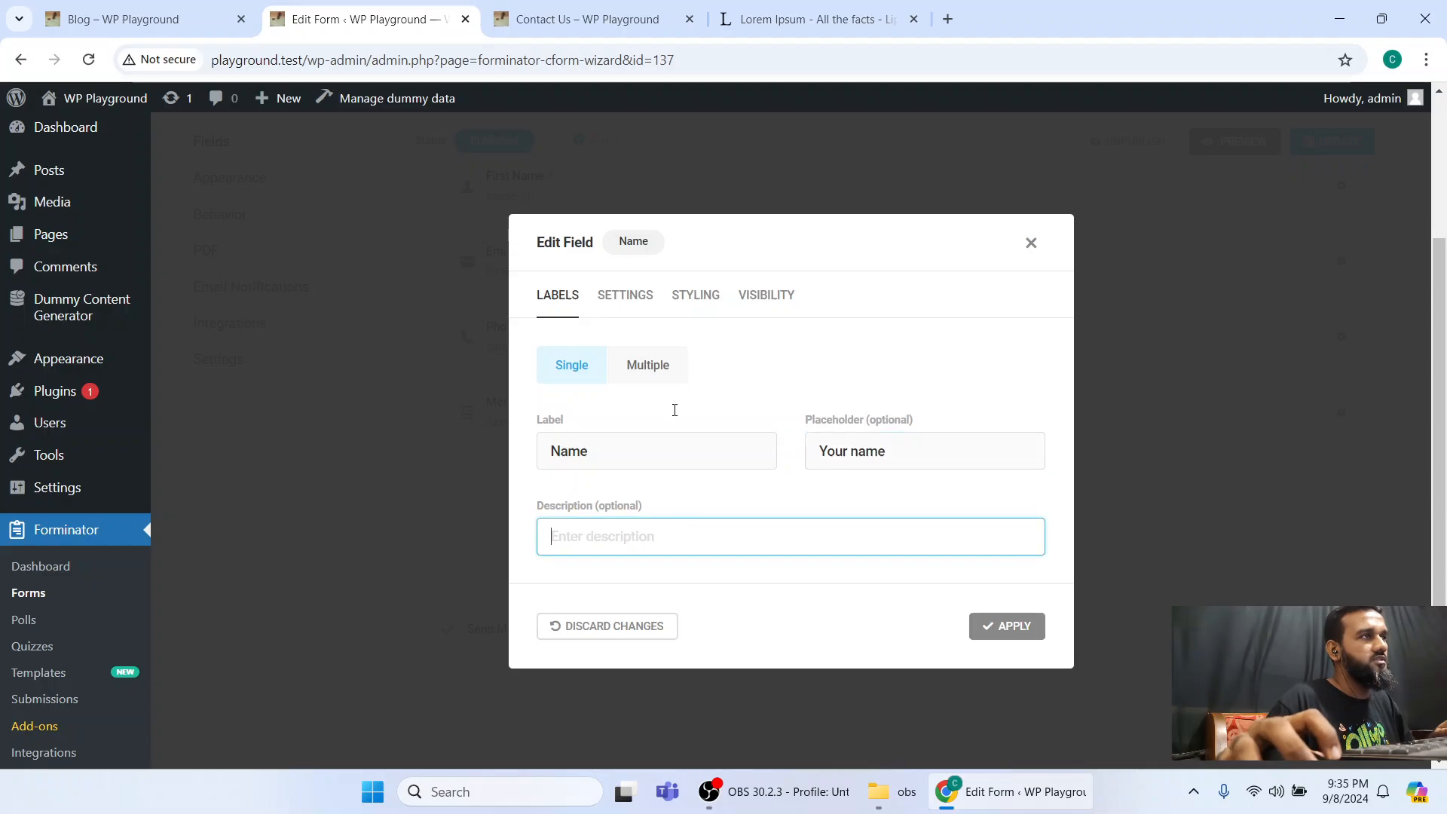
{"action": "left_click", "coordinate": [570, 22]}
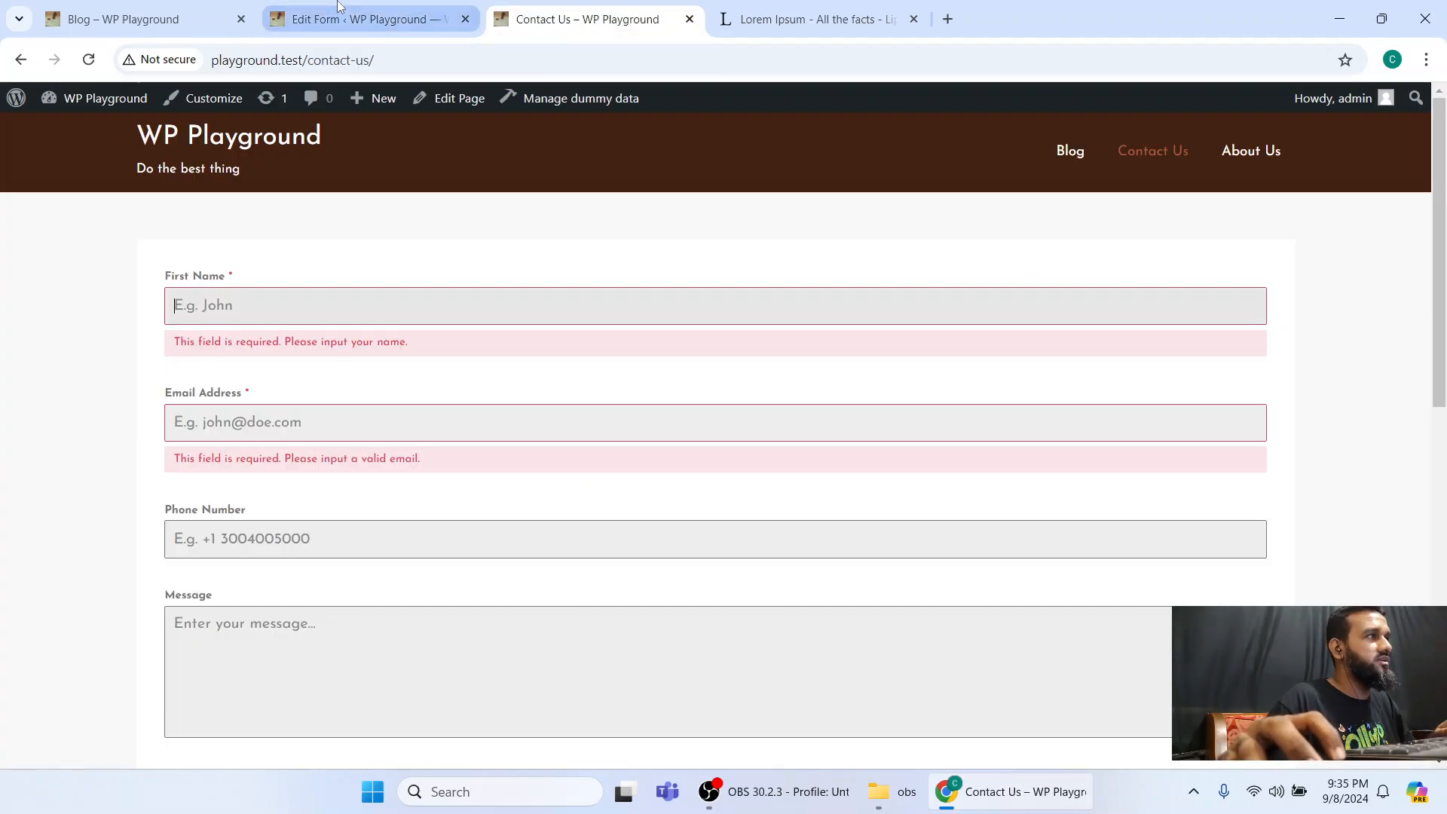
{"action": "left_click", "coordinate": [362, 19]}
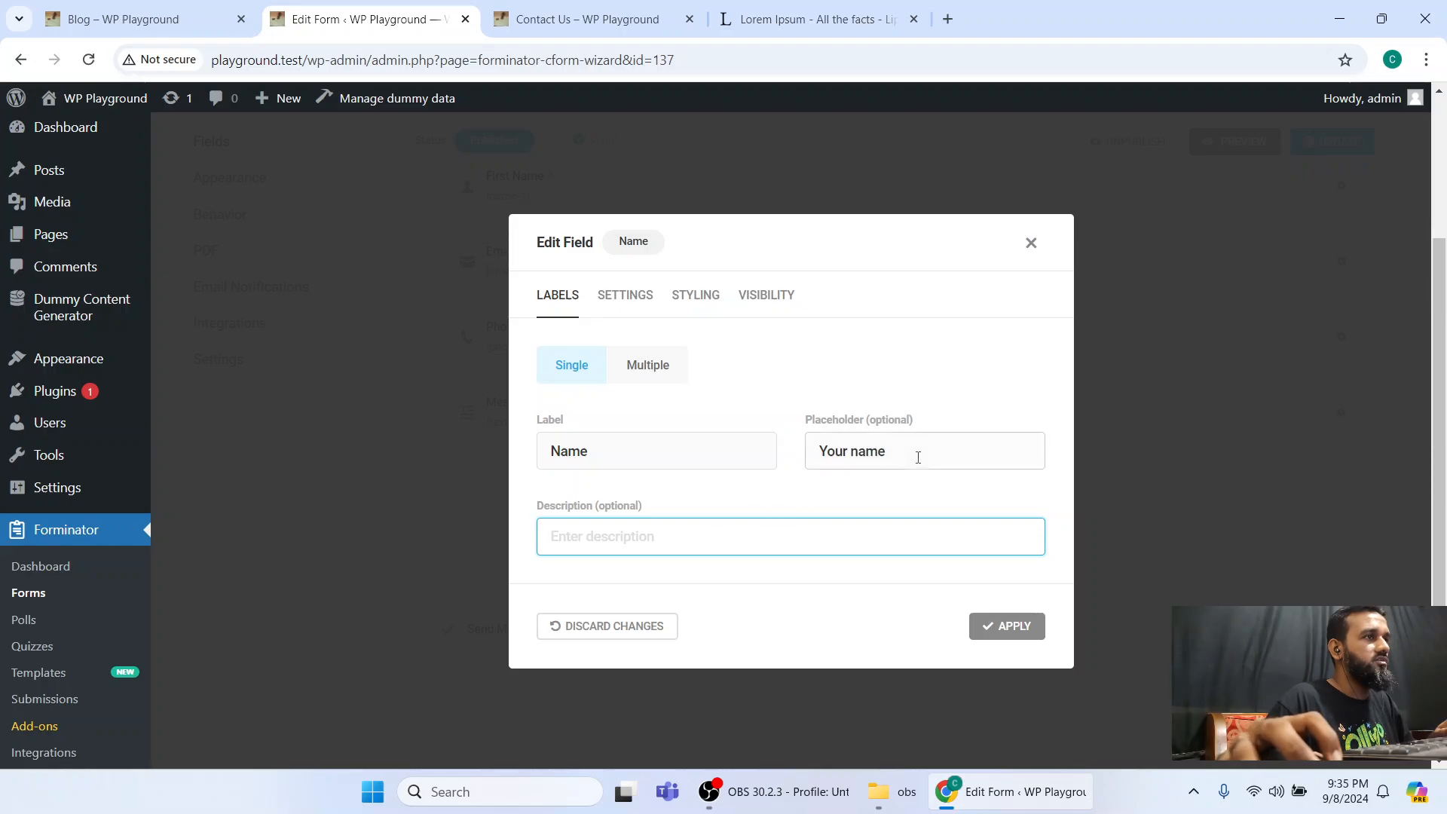
Set the Name field's placeholder to "E.g:" plus a sample first name and its description to "Your name", and apply the changes.
{"action": "triple_click", "coordinate": [917, 453]}
{"action": "key", "text": "BackSpace"}
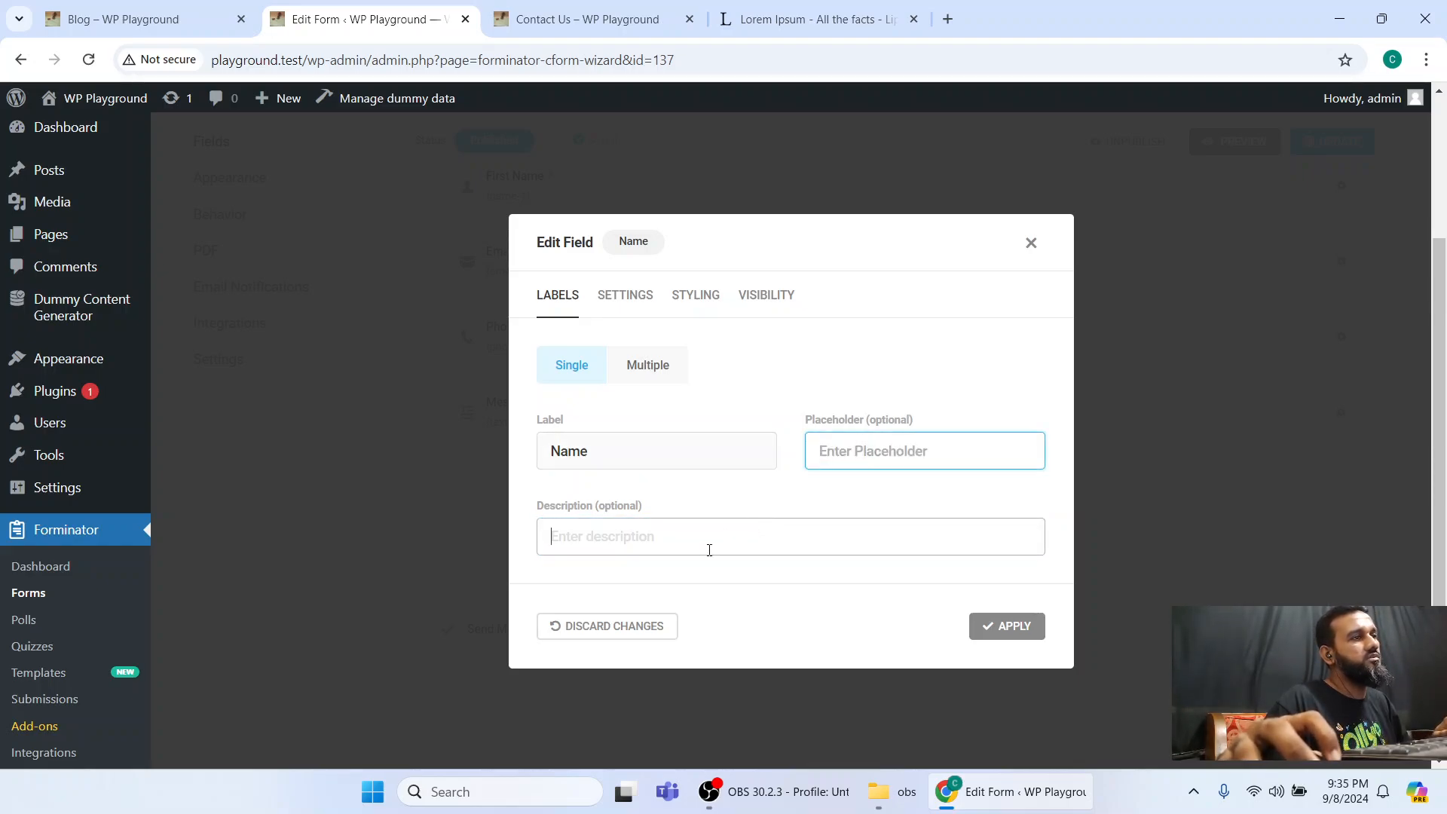
{"action": "left_click", "coordinate": [708, 539]}
{"action": "left_click", "coordinate": [825, 452]}
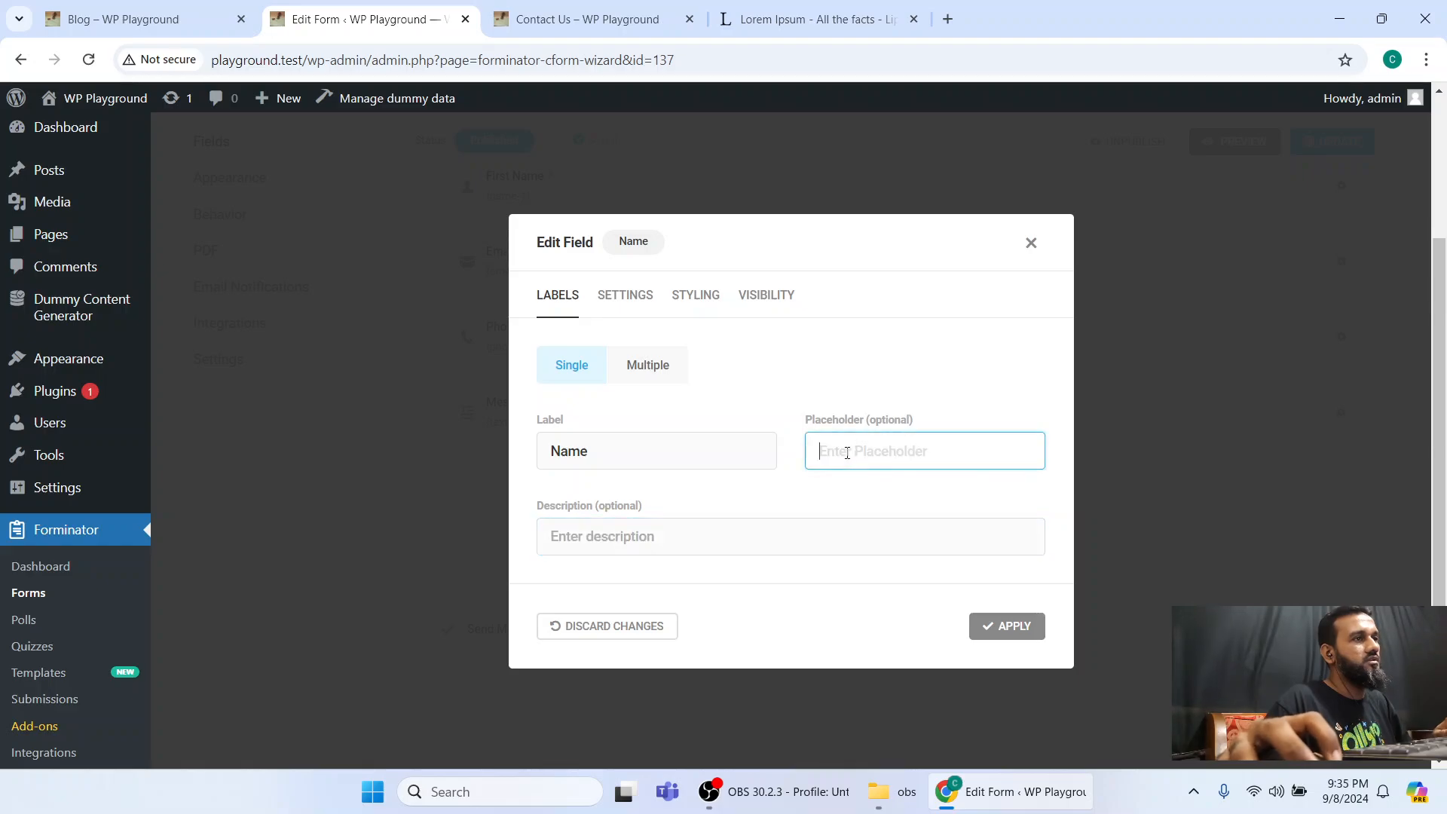
{"action": "type", "text": "E.G:"}
{"action": "key", "text": "BackSpace"}
{"action": "key", "text": "BackSpace"}
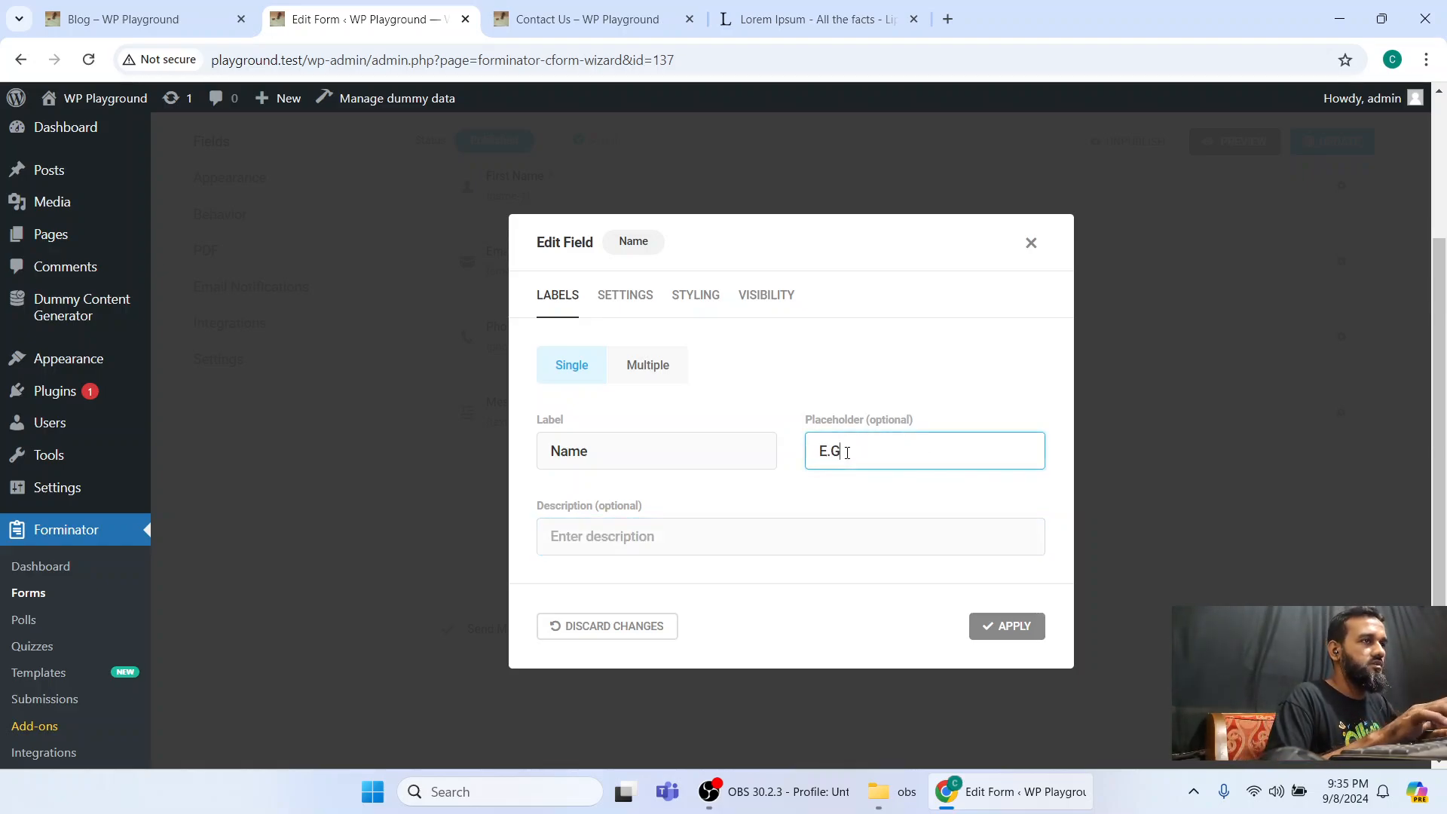
{"action": "type", "text": "g: John"}
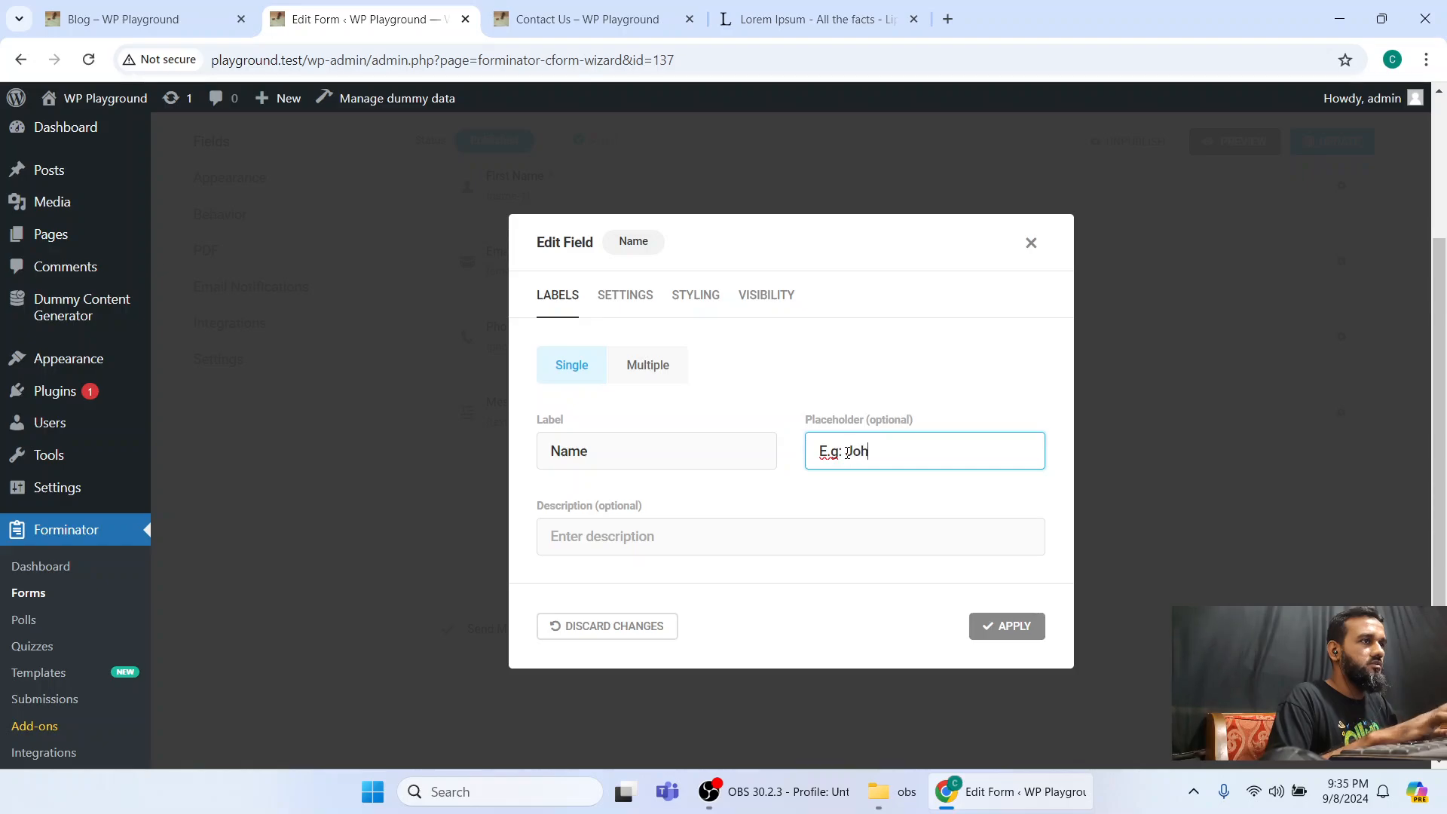
{"action": "key", "text": "Tab"}
{"action": "type", "text": "Your name"}
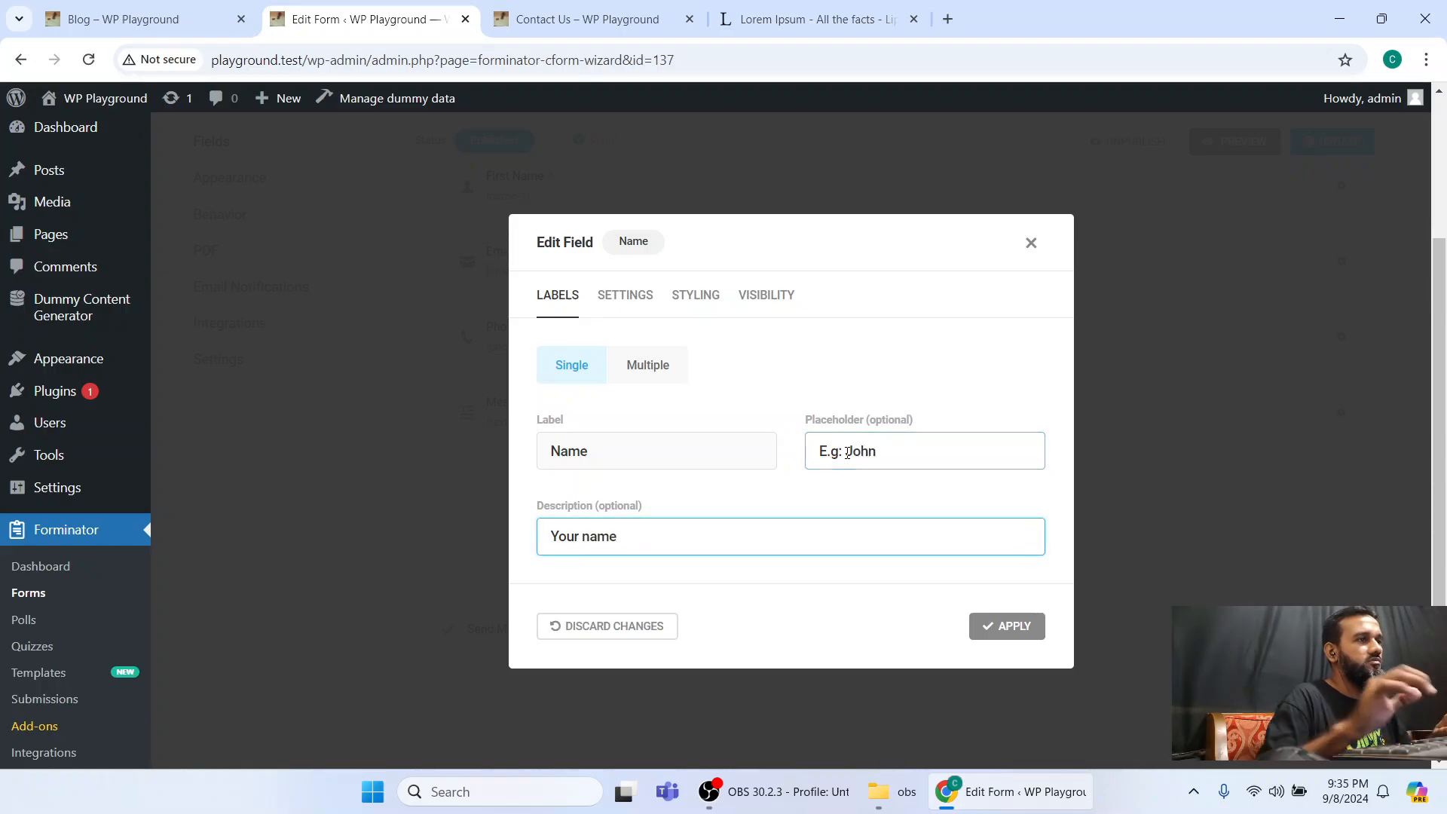
{"action": "left_click", "coordinate": [991, 631]}
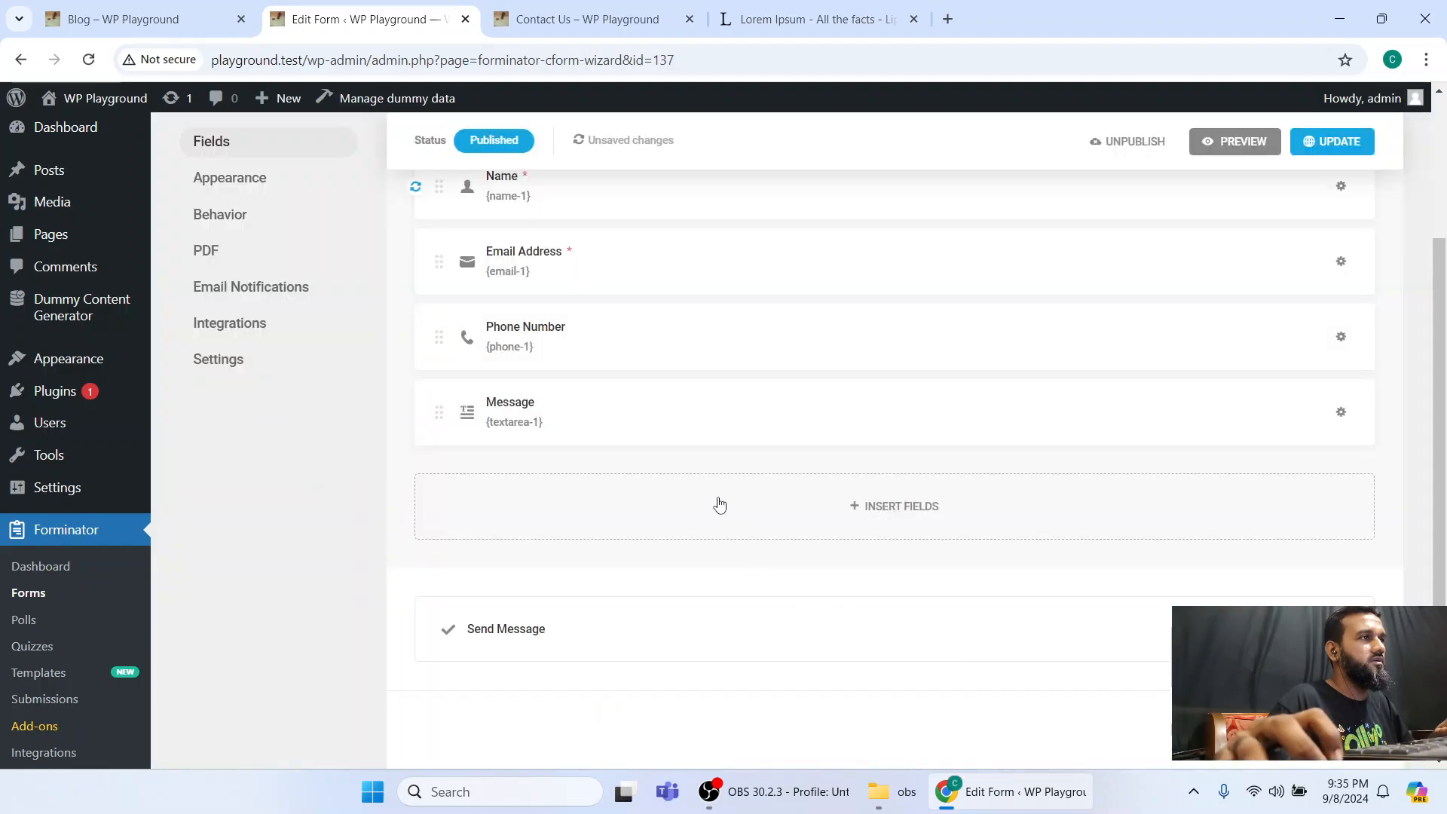
Update the form, reload the live Contact Us page and examine the Name field's label, placeholder and description.
{"action": "left_click", "coordinate": [1301, 142]}
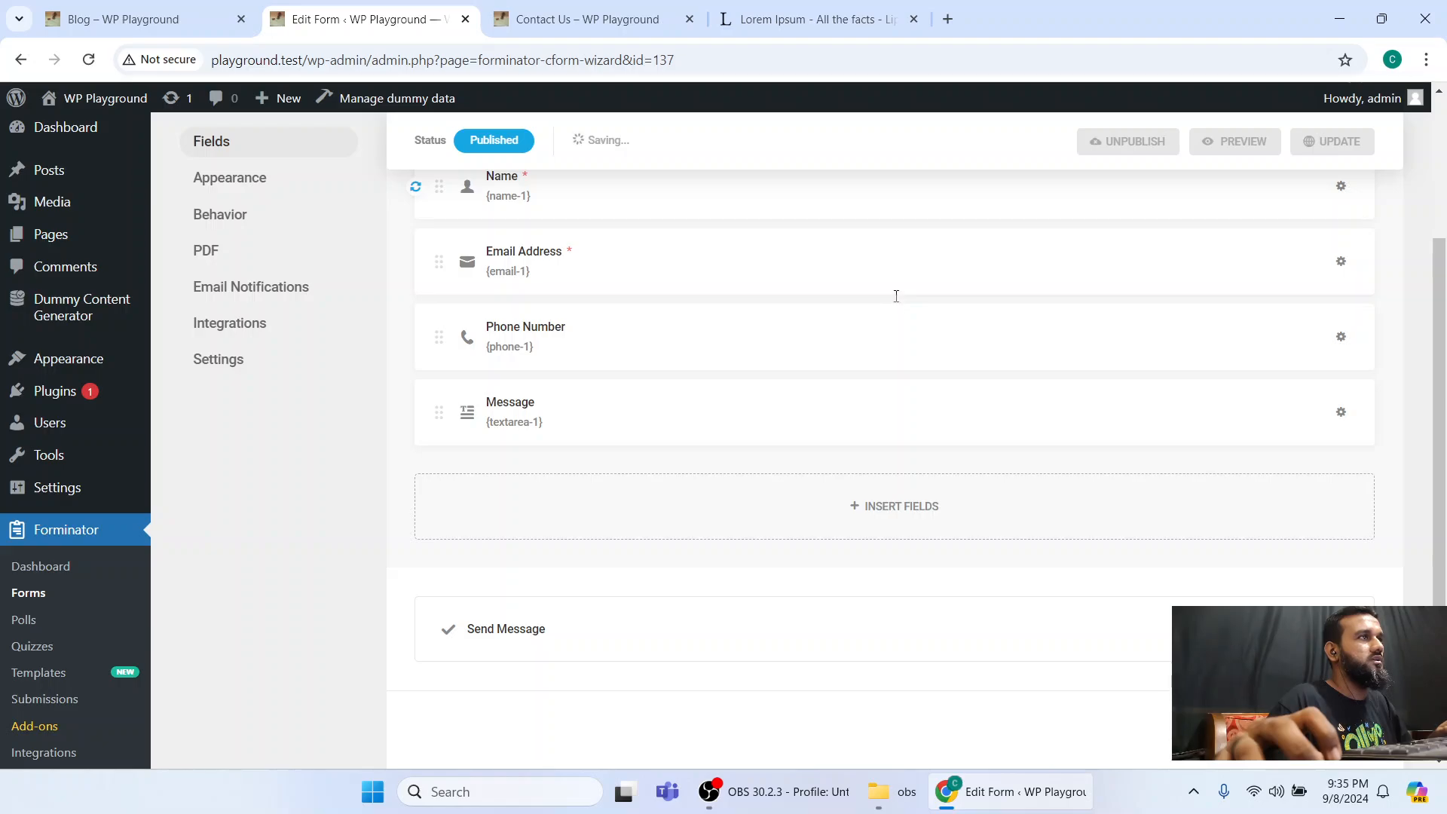
{"action": "key", "text": "ctrl+Tab"}
{"action": "key", "text": "F5"}
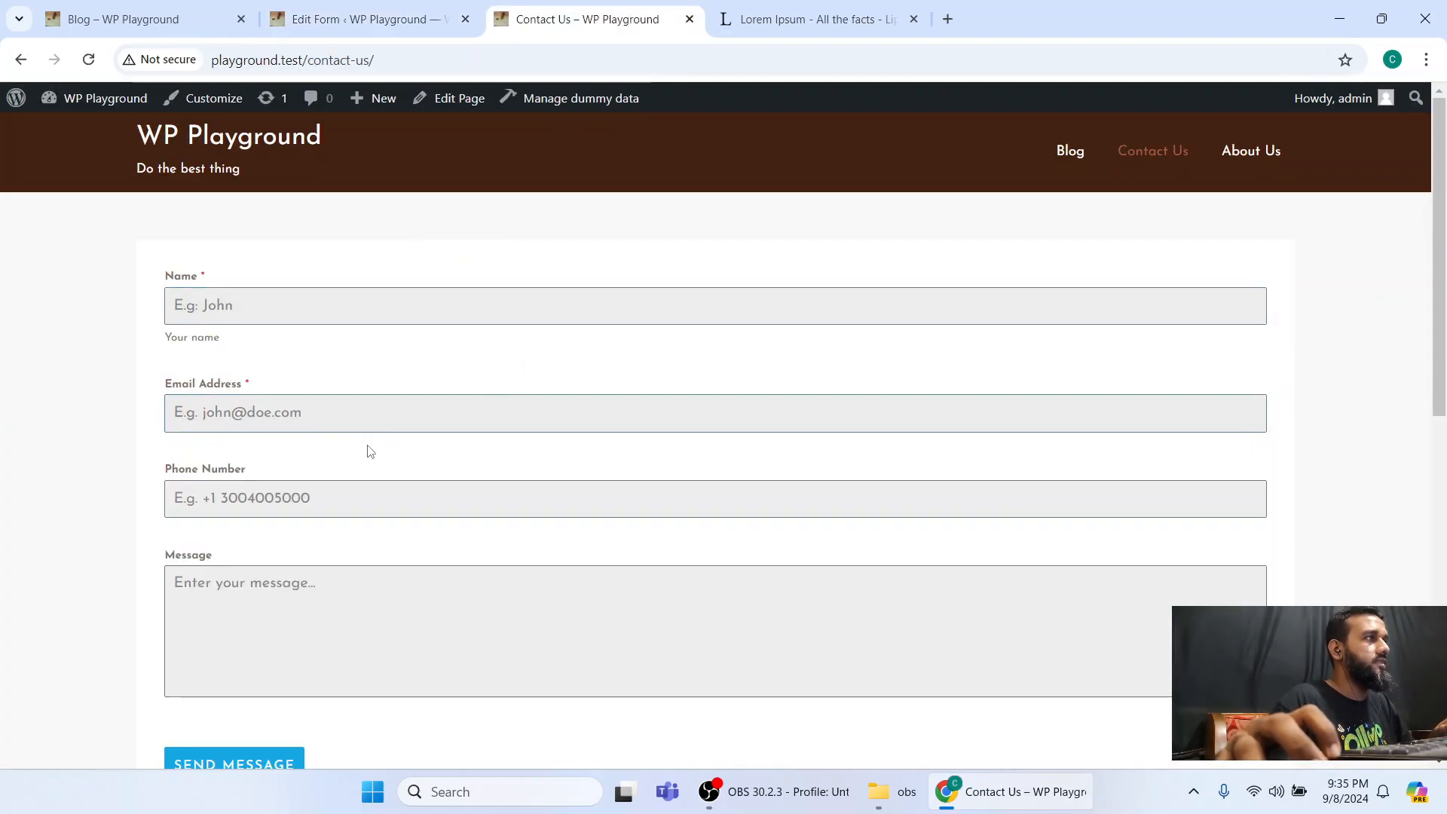
{"action": "left_click_drag", "start_coordinate": [216, 337], "coordinate": [167, 337]}
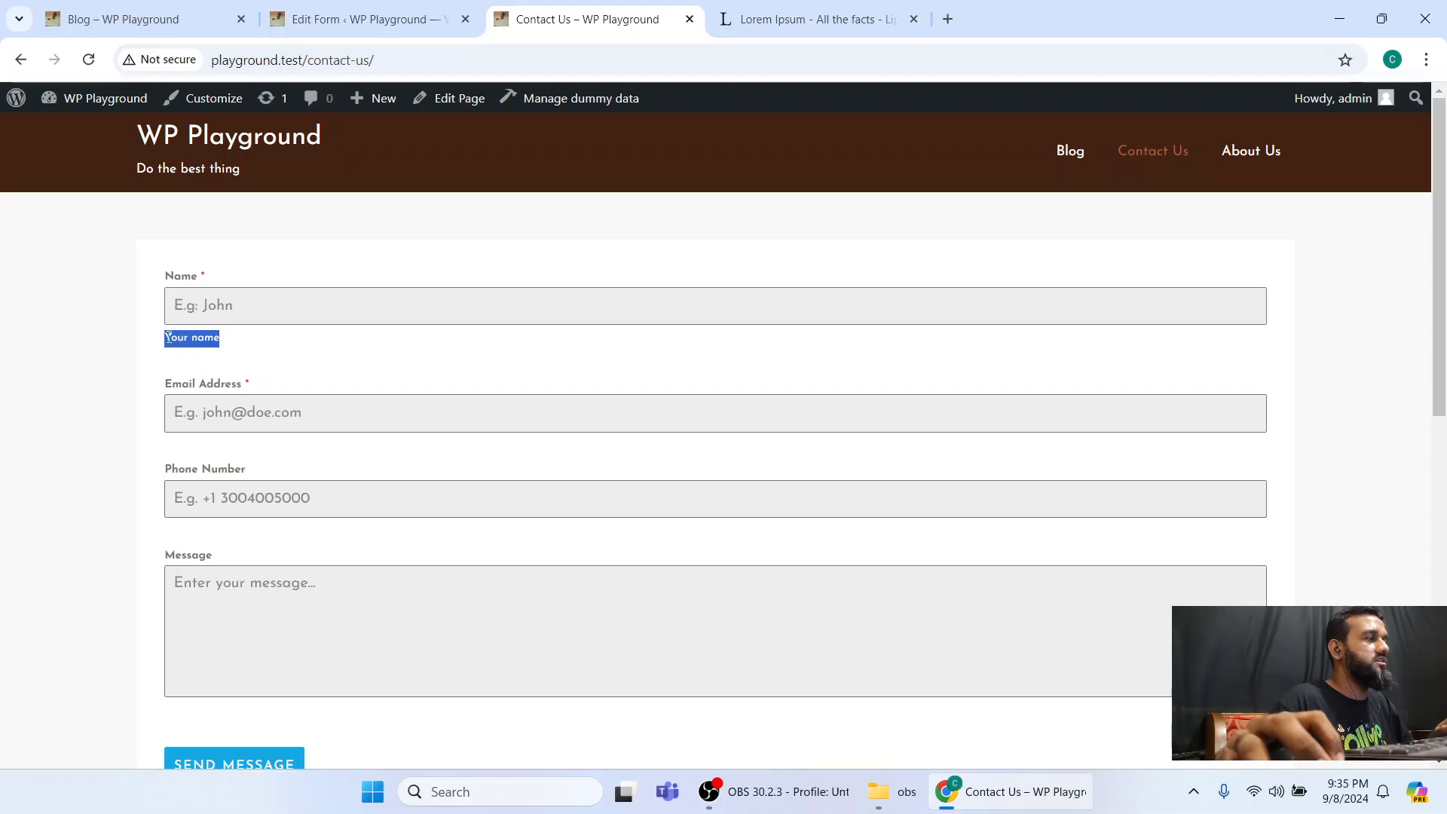
{"action": "left_click", "coordinate": [247, 347]}
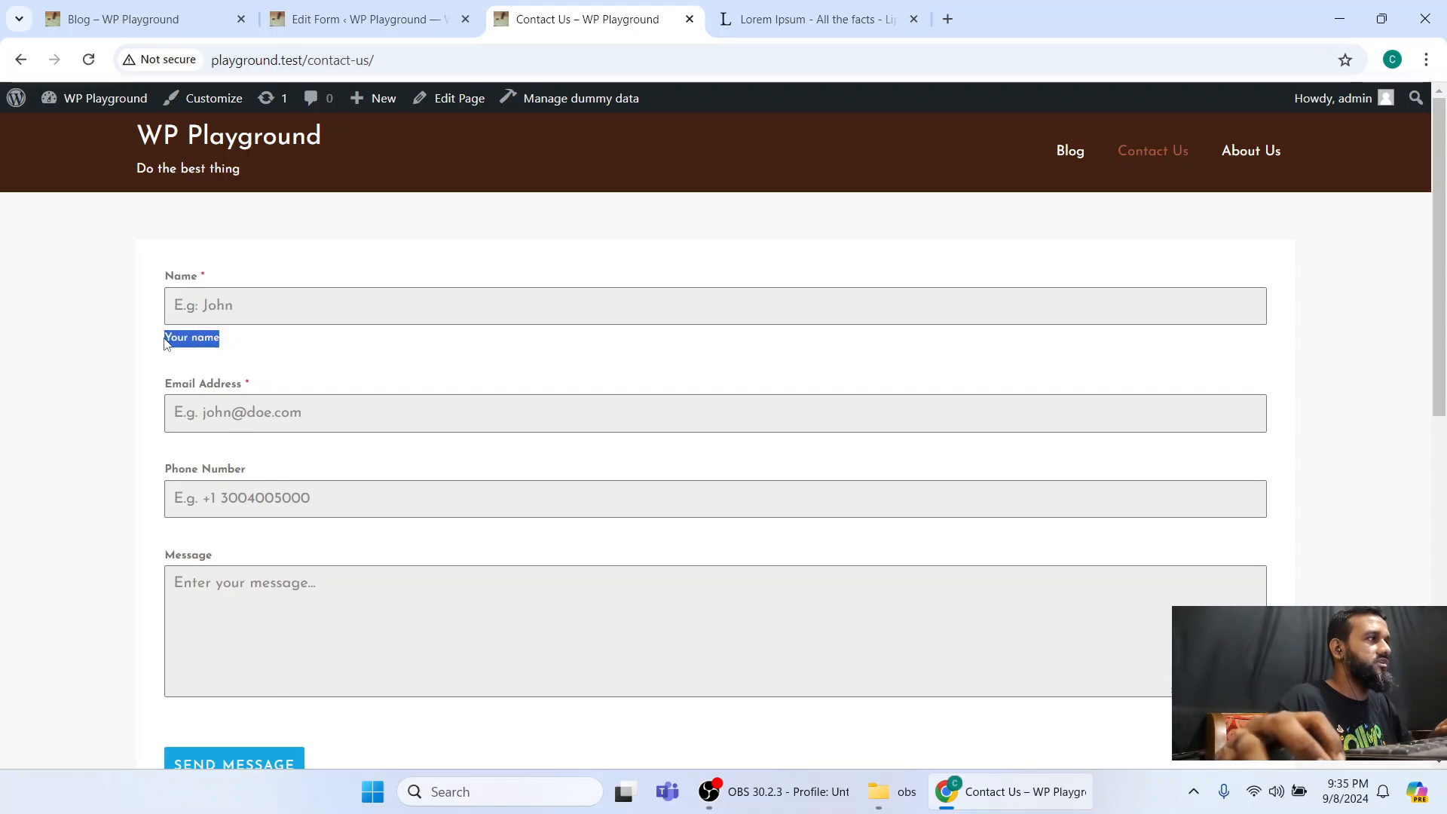
{"action": "left_click", "coordinate": [251, 305]}
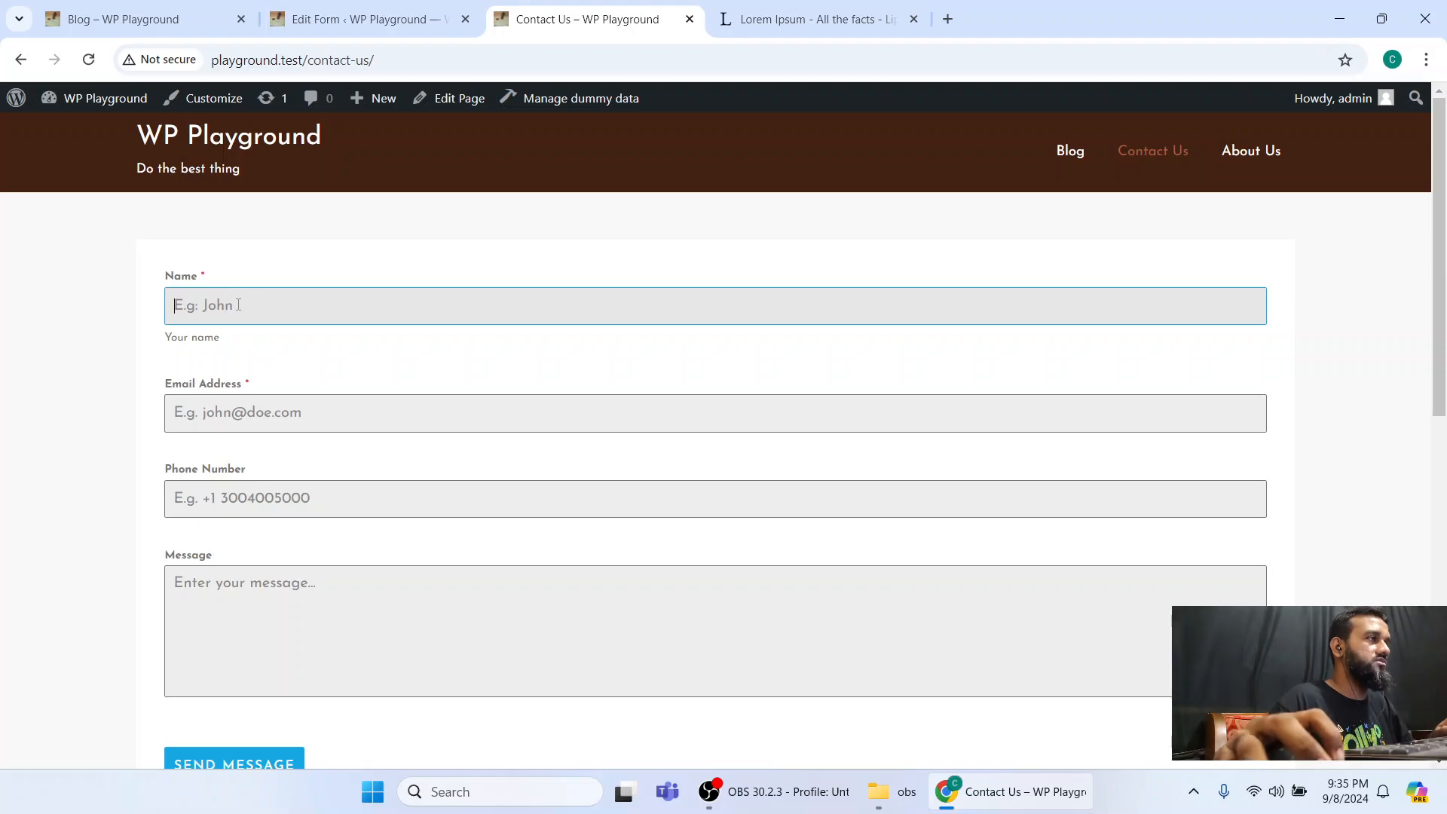
Back in the form editor, make the Name field optional and apply the change.
{"action": "left_click", "coordinate": [354, 19]}
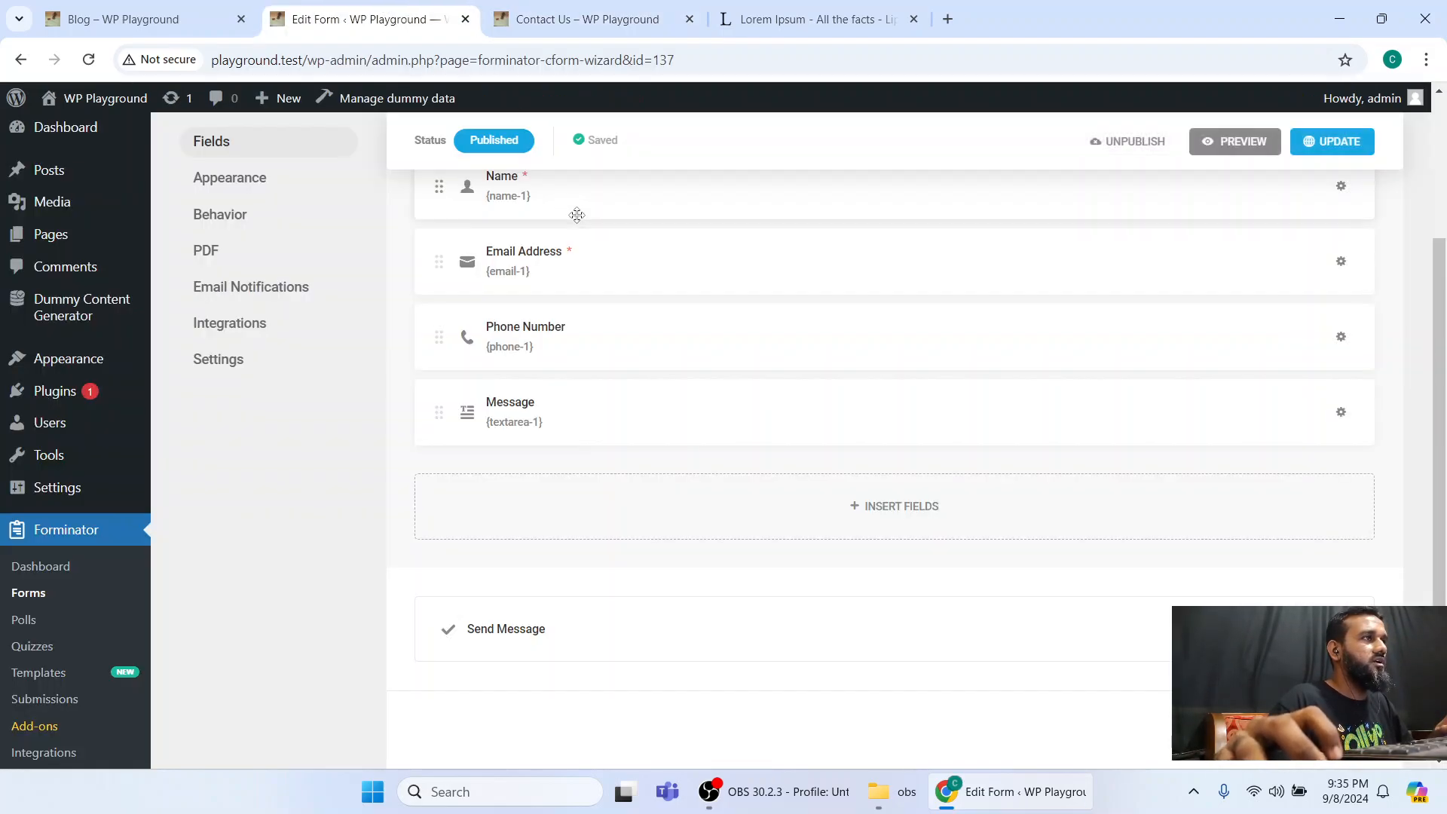
{"action": "scroll", "coordinate": [578, 398], "scroll_direction": "up", "scroll_amount": 2}
{"action": "left_click", "coordinate": [586, 314]}
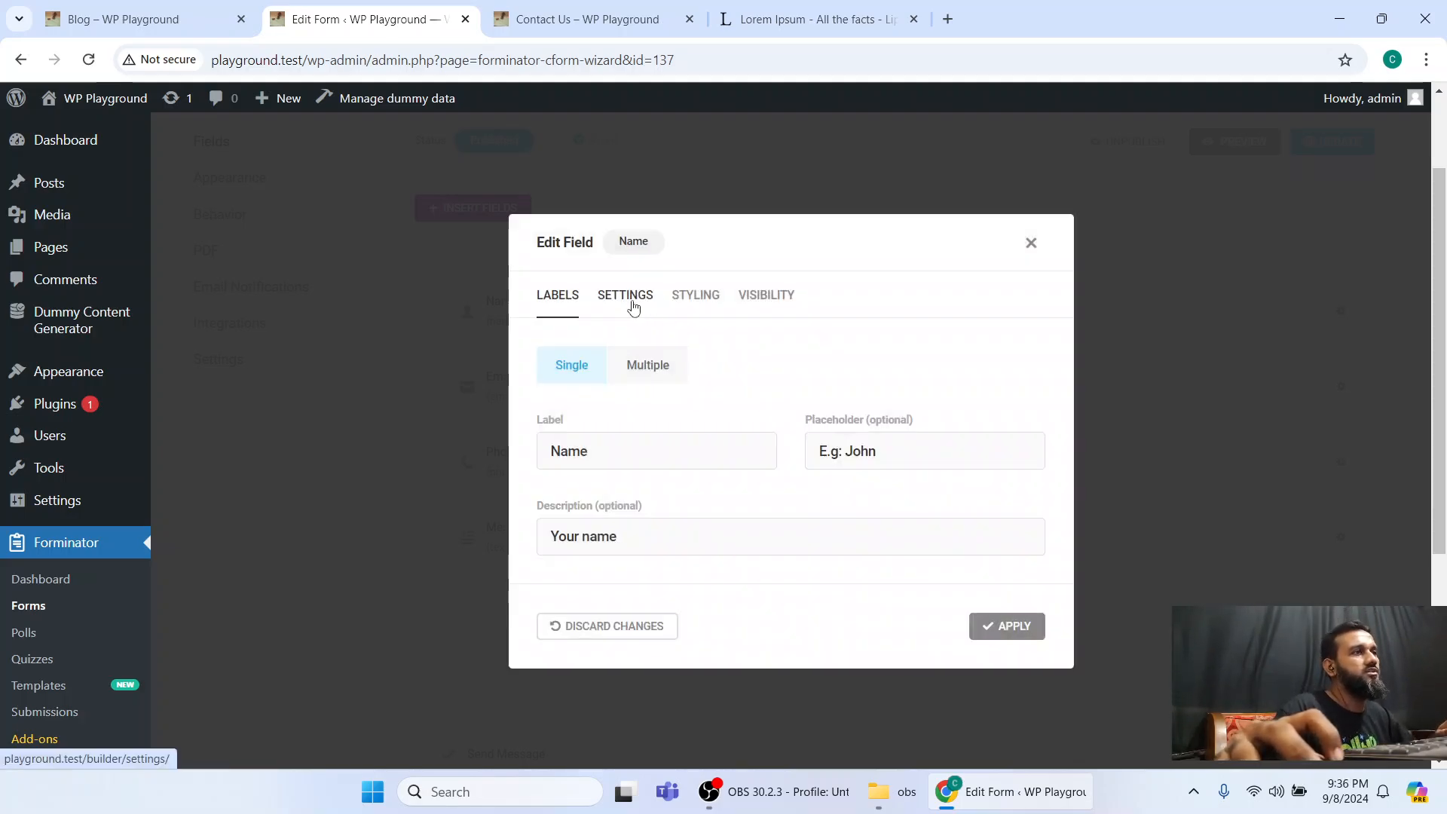
{"action": "left_click", "coordinate": [615, 299]}
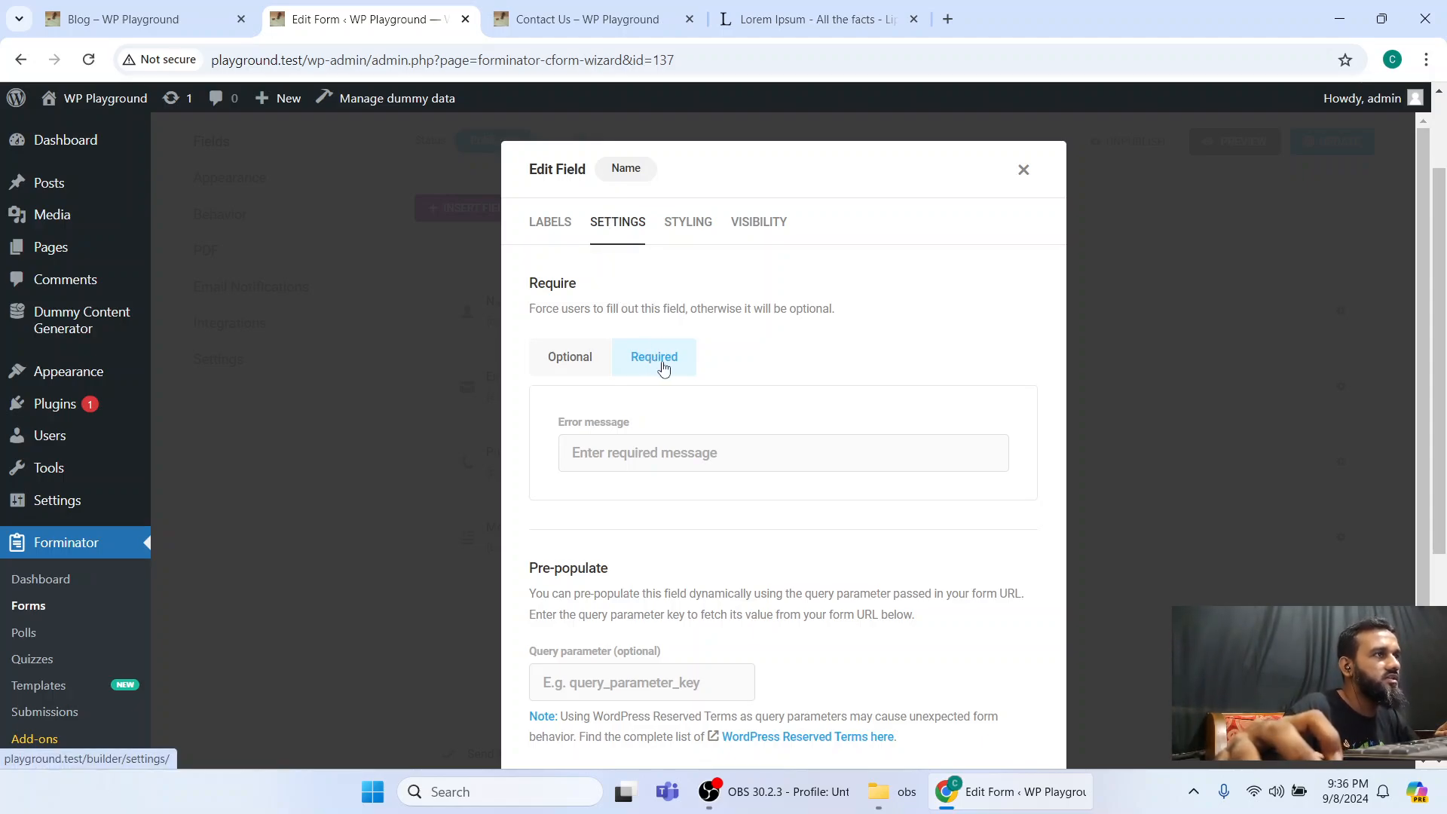
{"action": "left_click", "coordinate": [565, 358]}
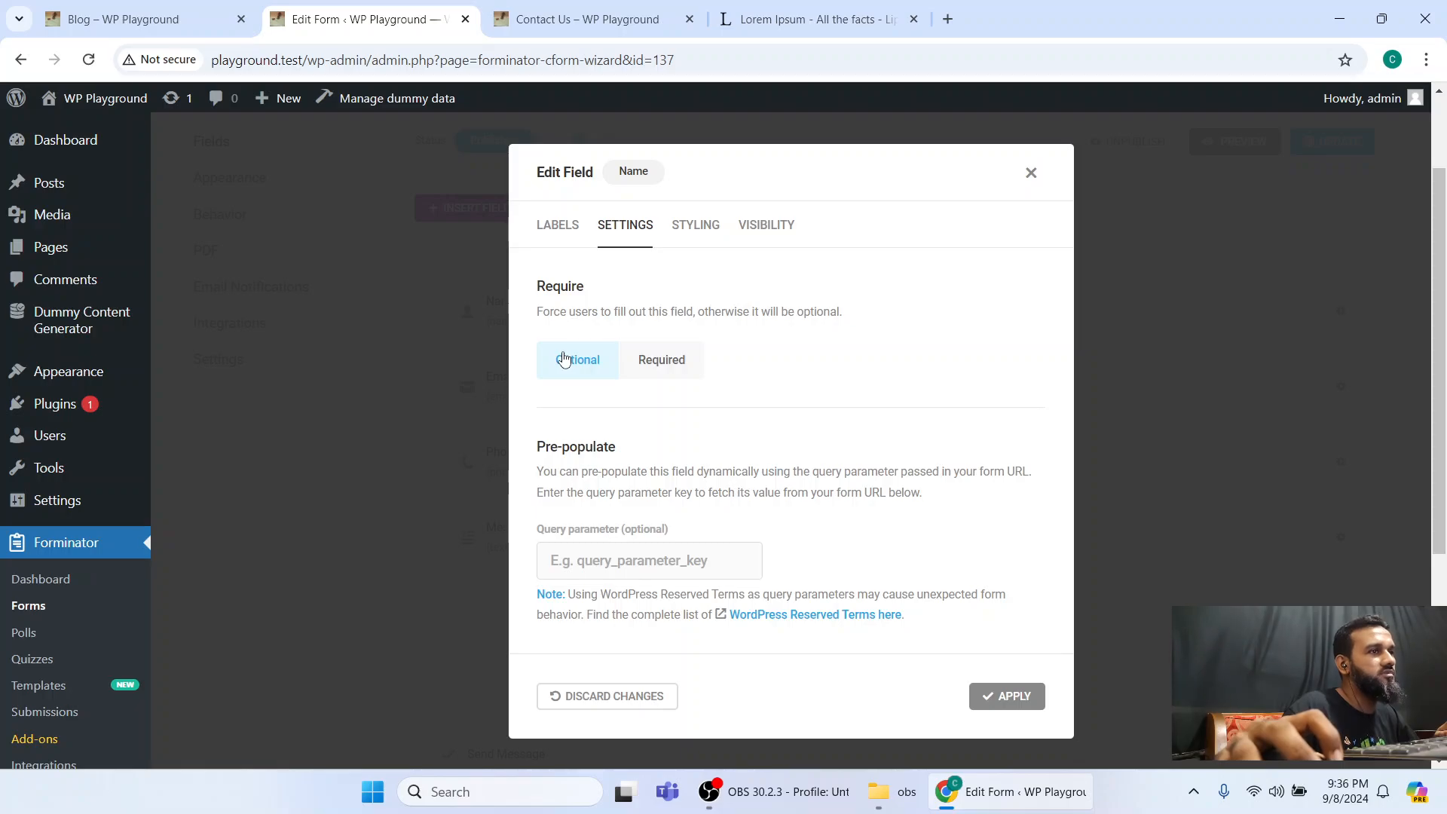
{"action": "left_click", "coordinate": [981, 694]}
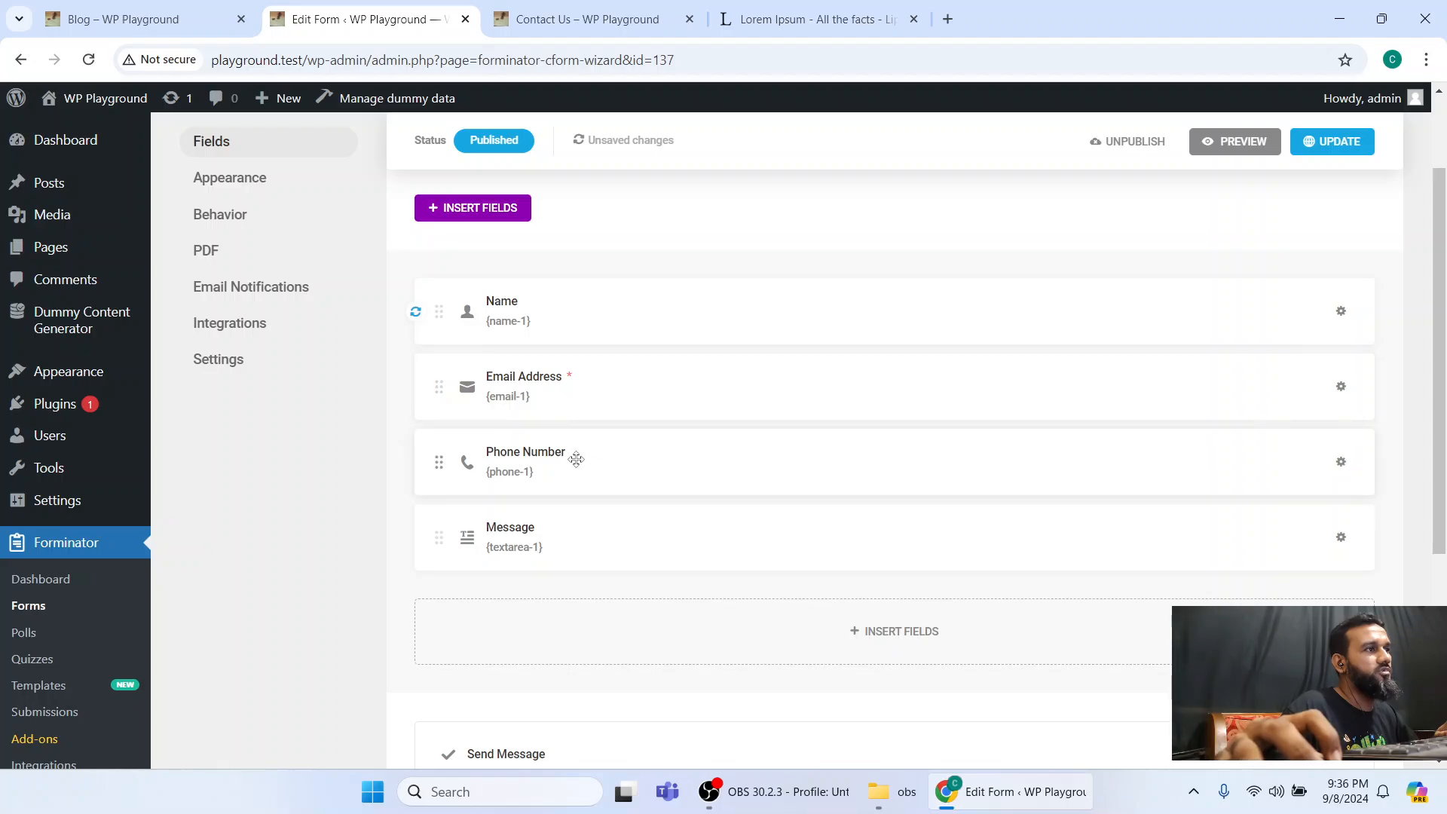
Delete the Phone Number field from the contact form and confirm the deletion.
{"action": "left_click", "coordinate": [1339, 464]}
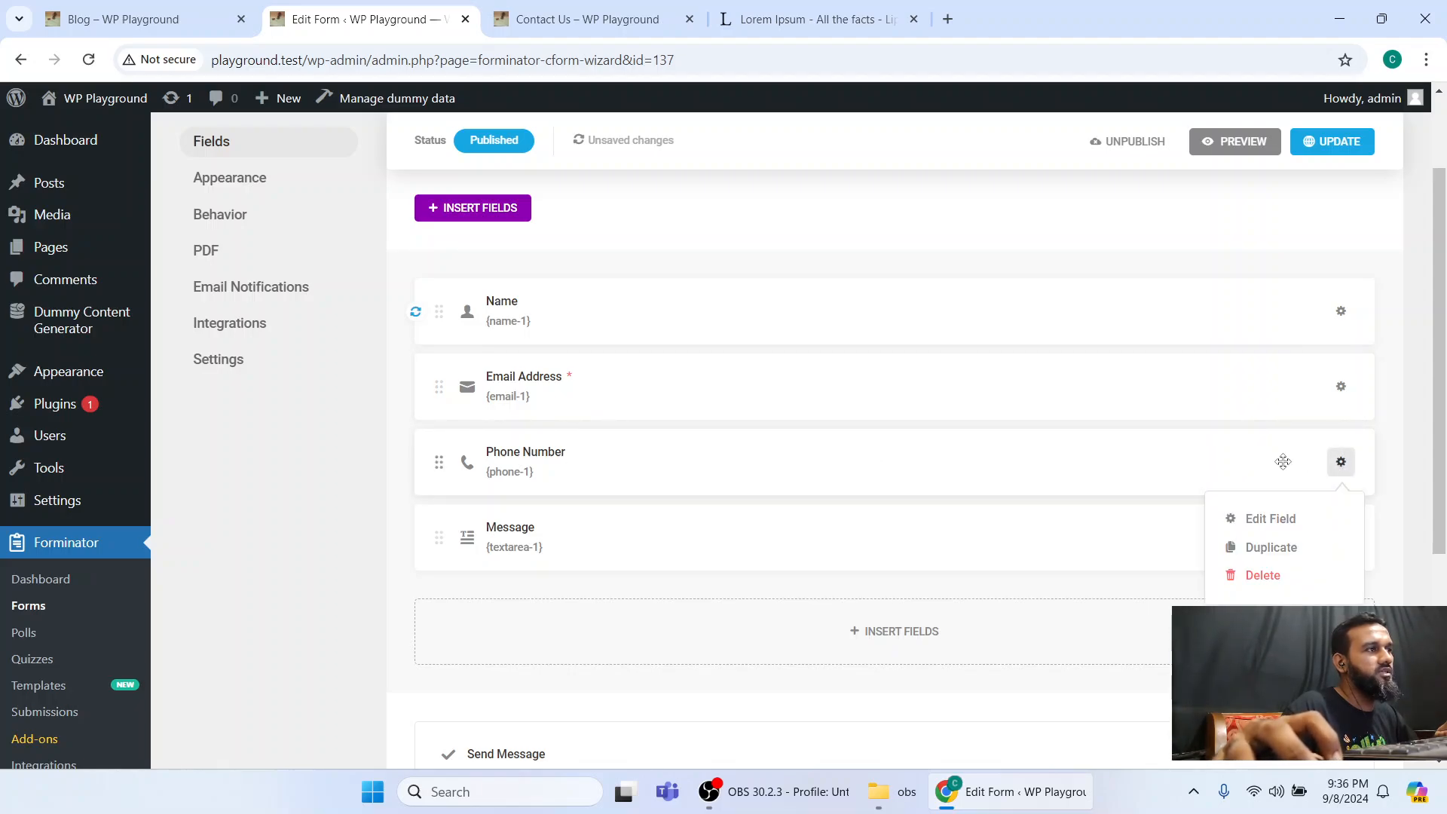
{"action": "left_click", "coordinate": [1340, 463]}
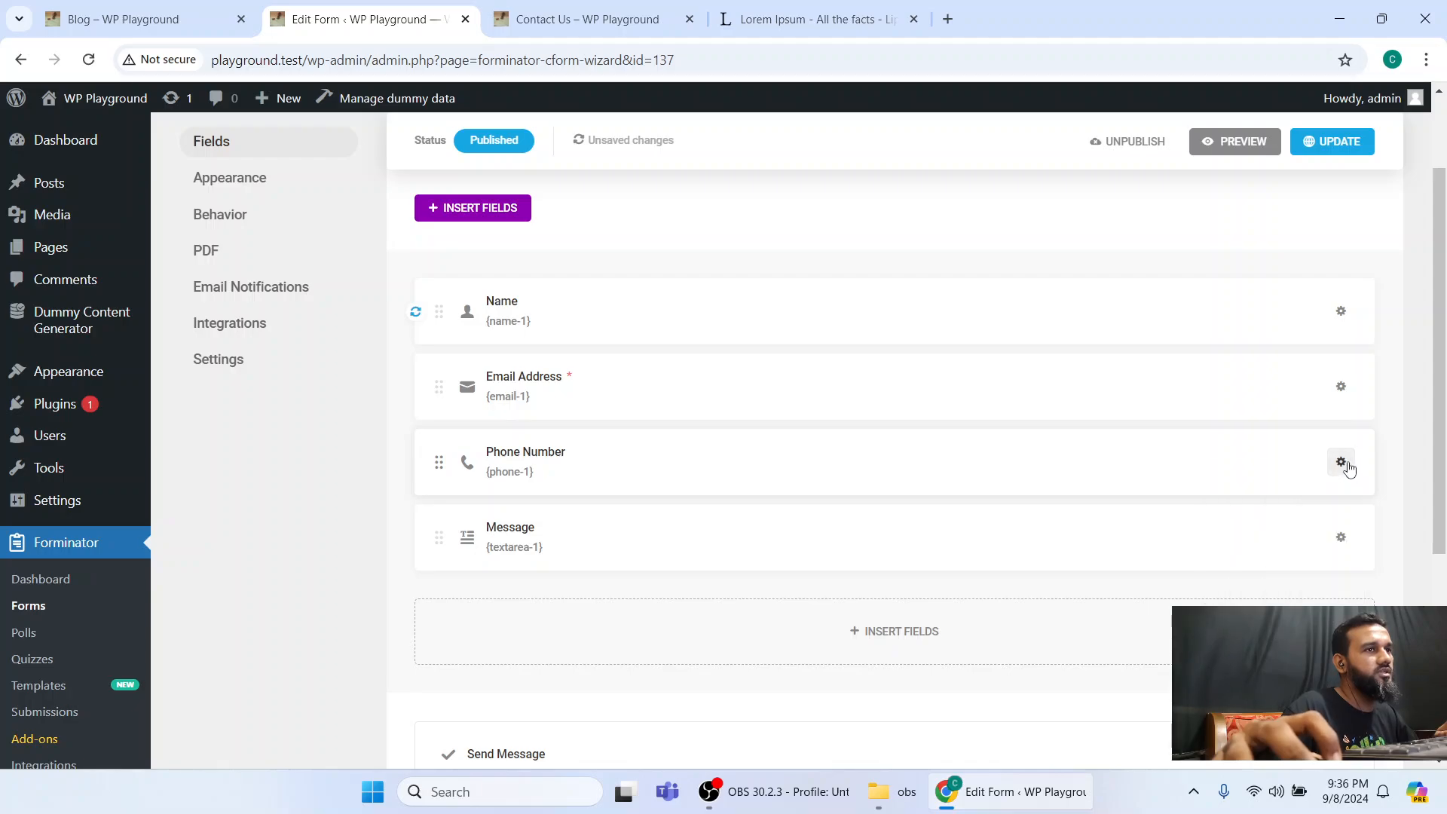
{"action": "left_click", "coordinate": [1341, 463]}
{"action": "left_click", "coordinate": [1266, 577]}
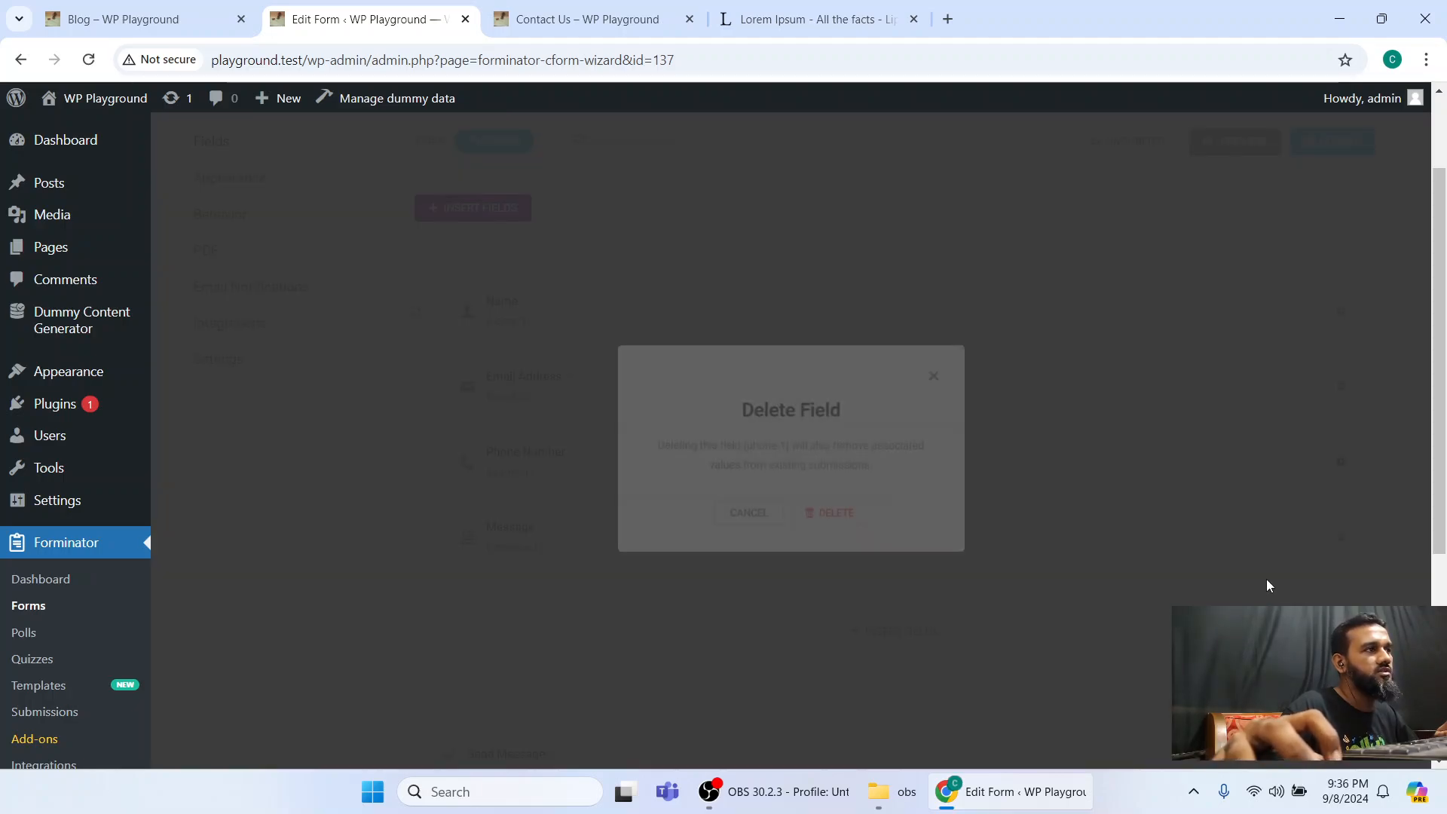
{"action": "left_click", "coordinate": [829, 513]}
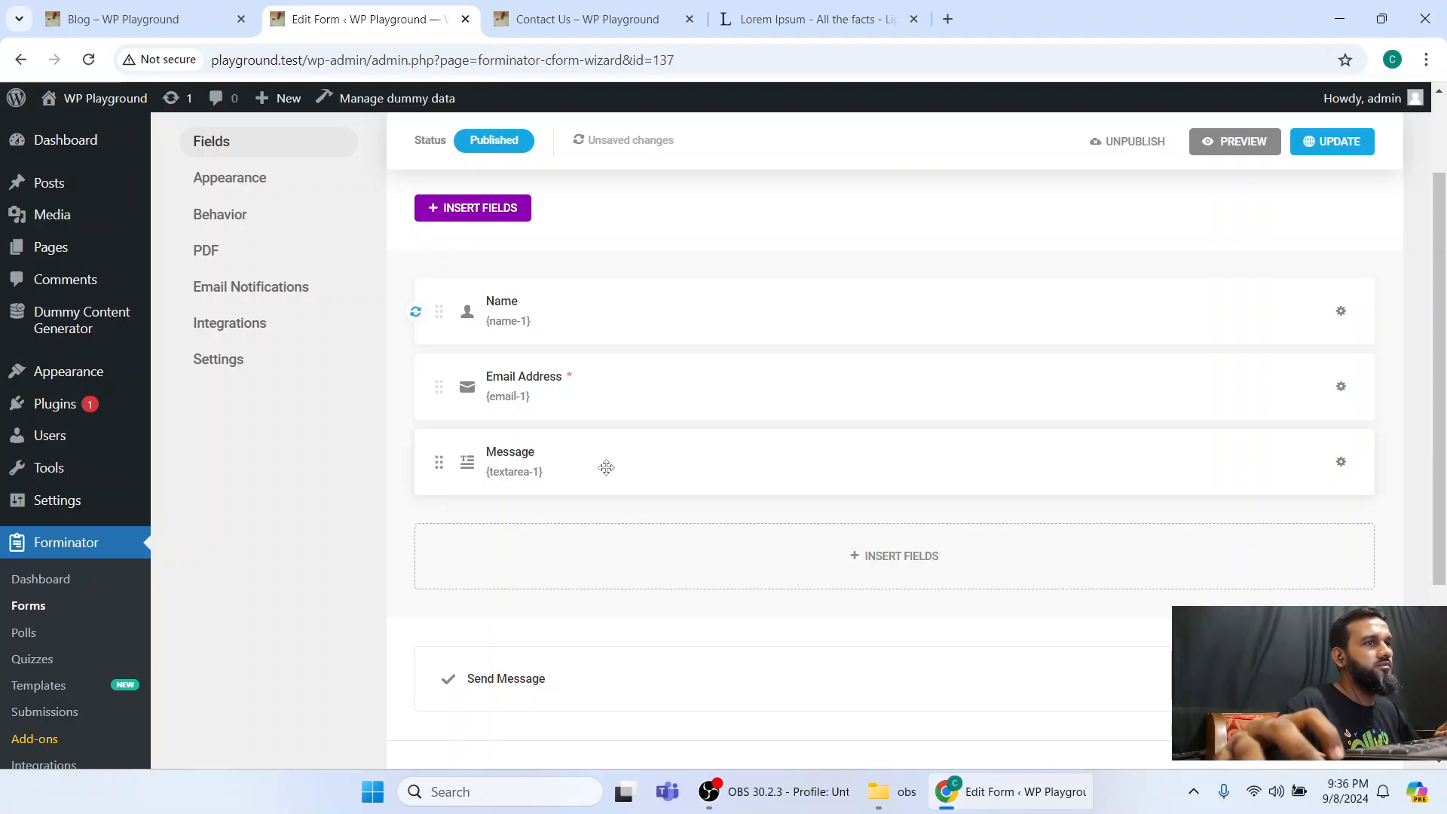
Check that the Name field is set to Optional, apply its settings and update the contact form.
{"action": "left_click", "coordinate": [587, 326]}
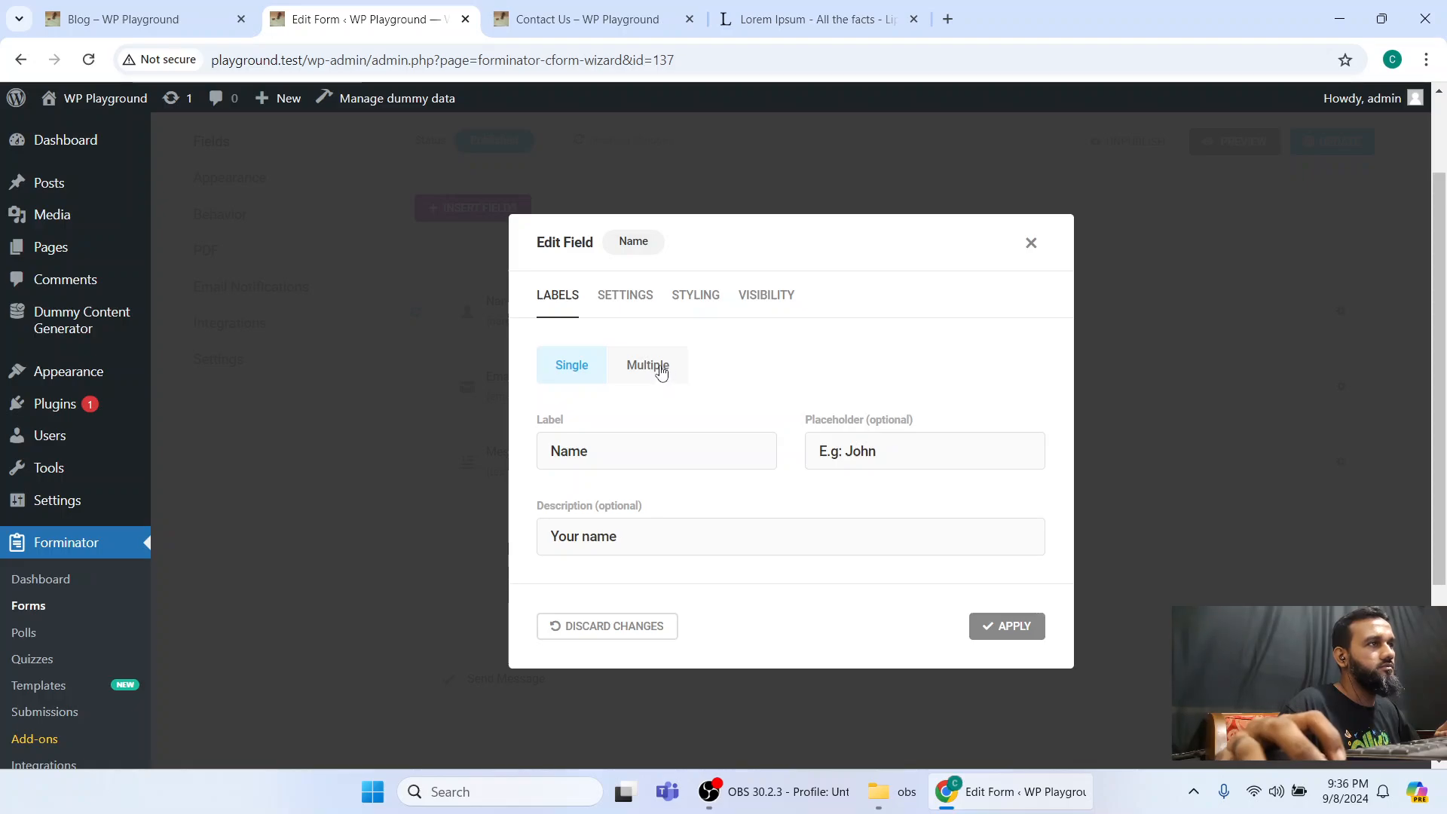
{"action": "scroll", "coordinate": [629, 362], "scroll_direction": "down", "scroll_amount": 2}
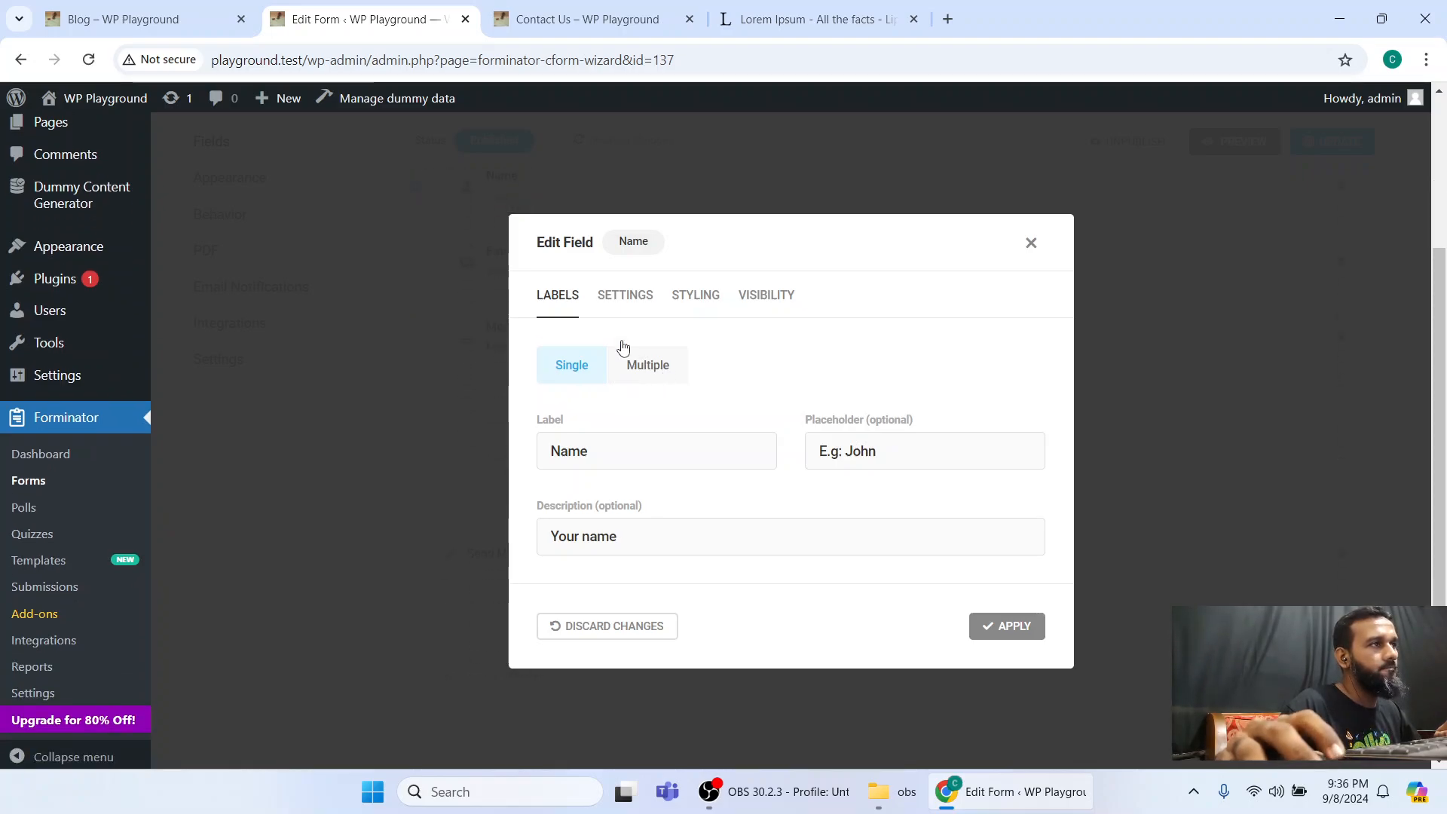
{"action": "left_click", "coordinate": [607, 294]}
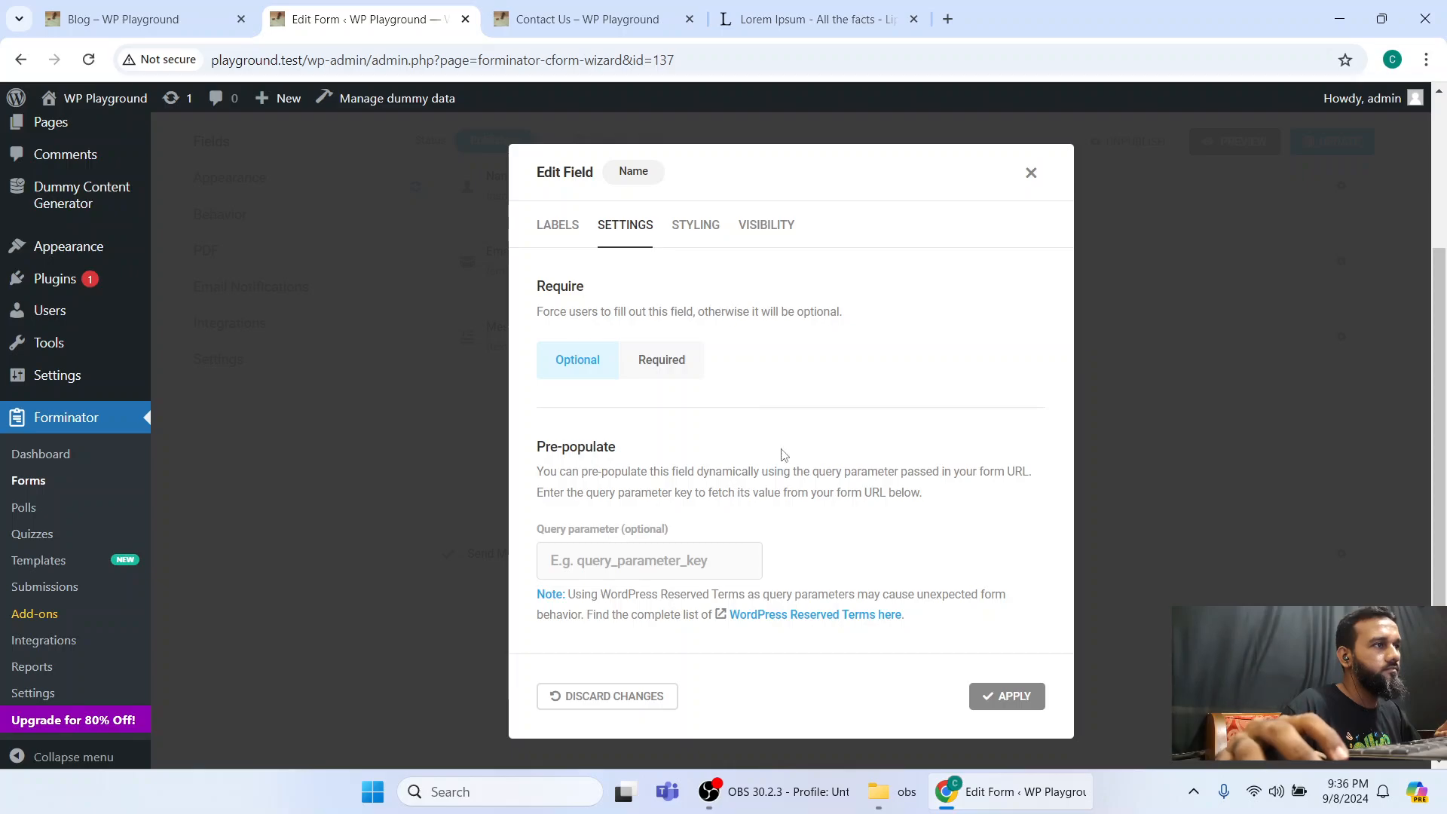
{"action": "left_click", "coordinate": [994, 695]}
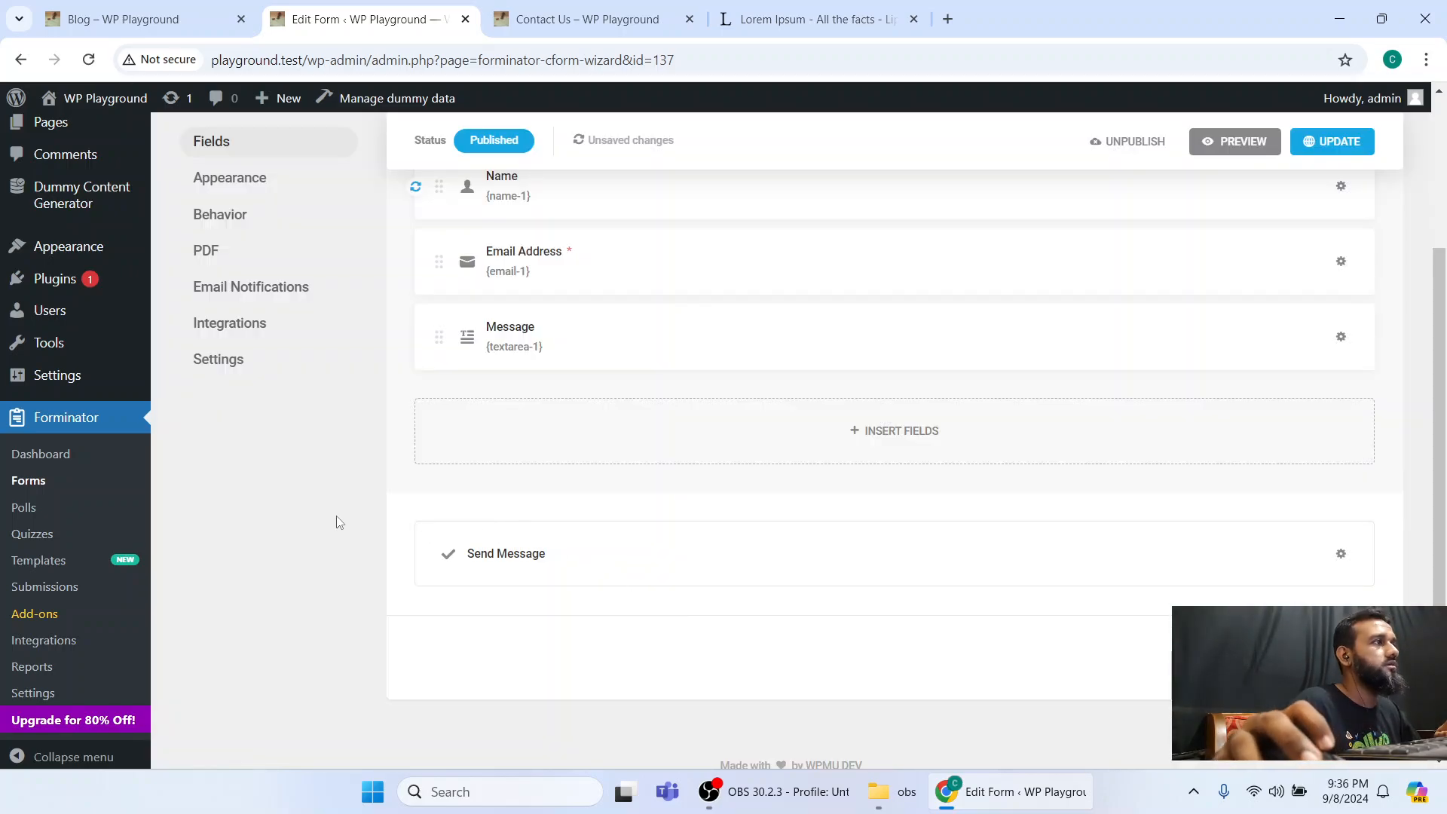
{"action": "left_click", "coordinate": [1315, 141]}
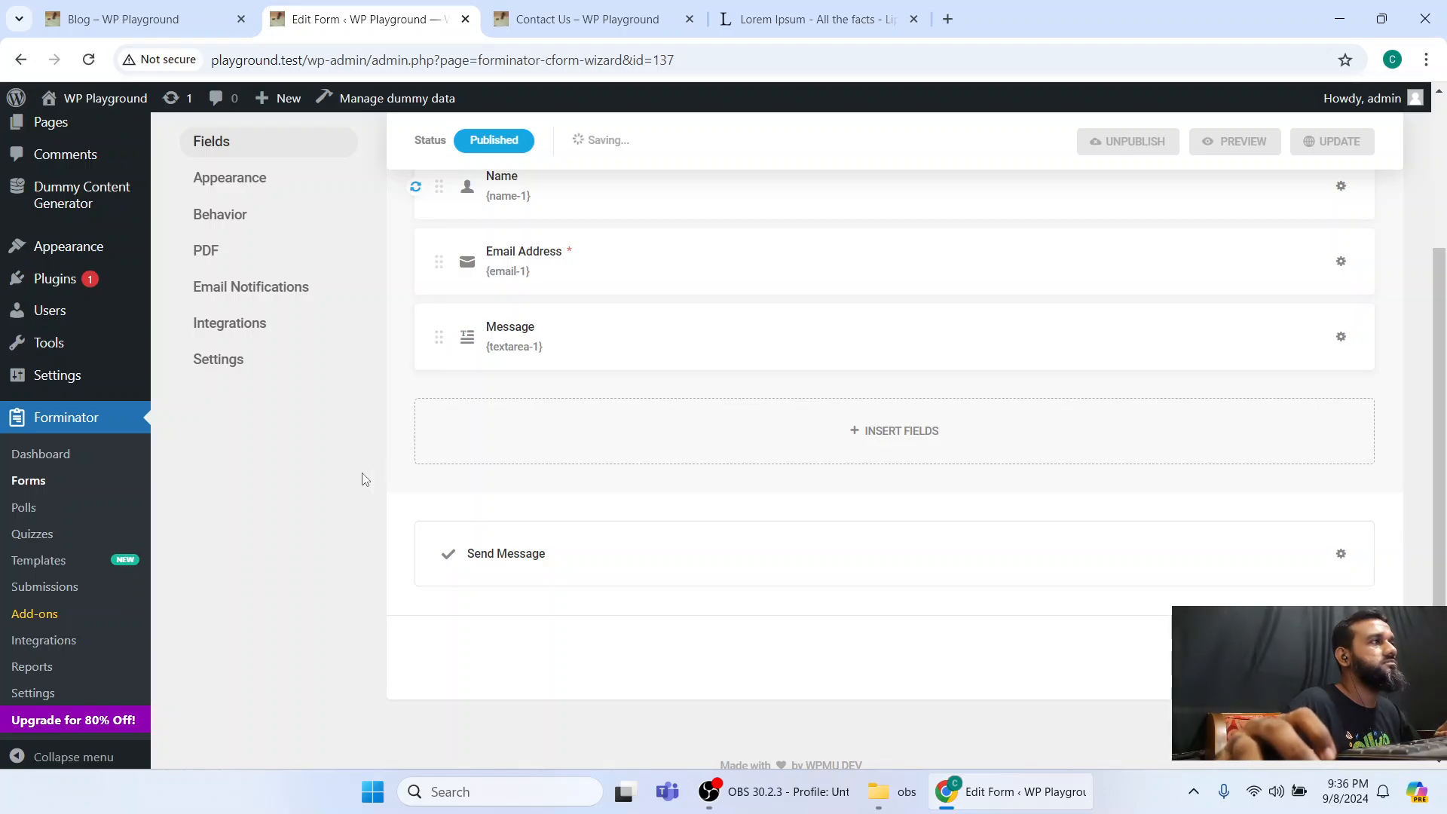
{"action": "left_click", "coordinate": [588, 19]}
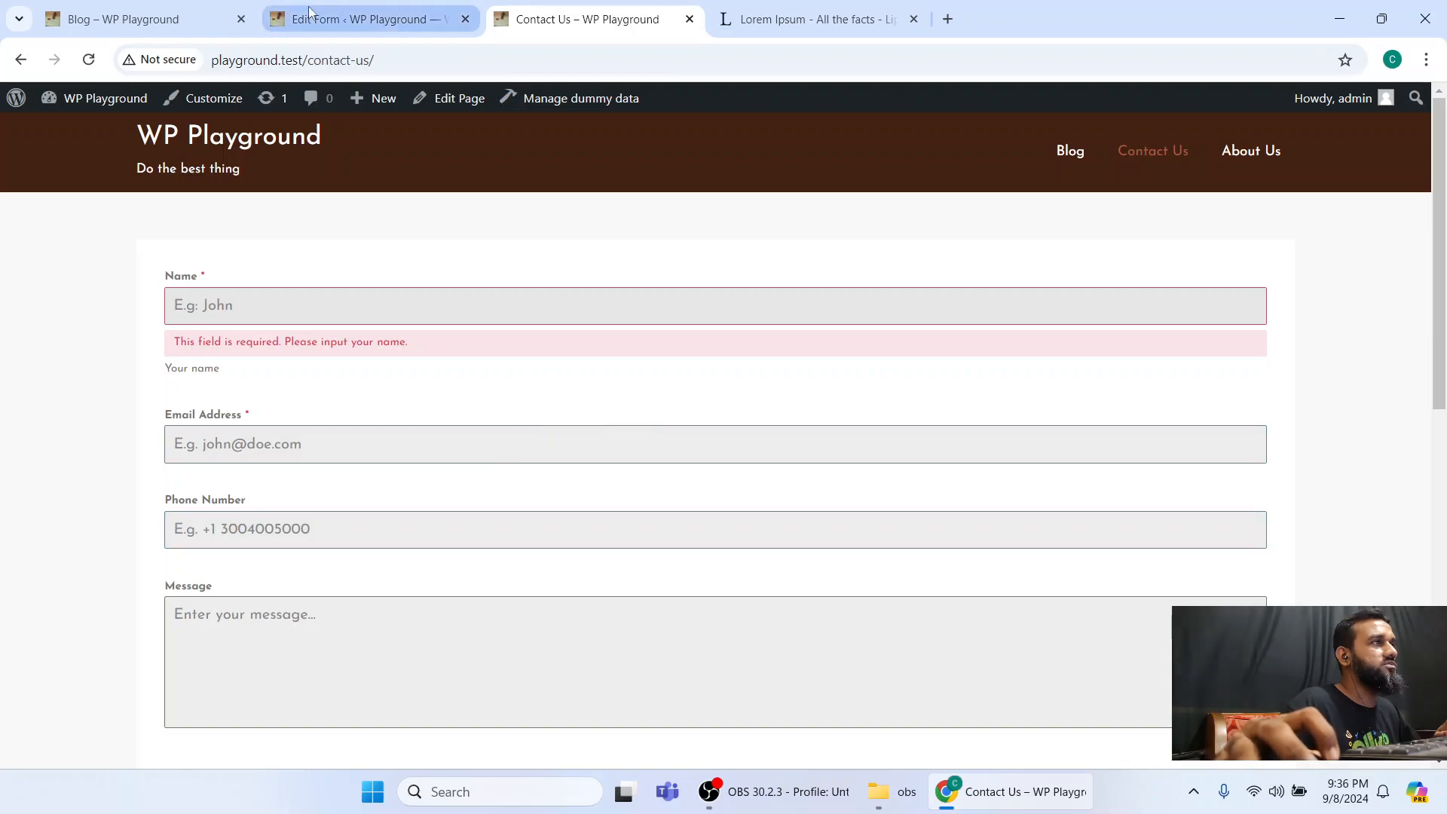
{"action": "left_click", "coordinate": [369, 19]}
Compare the form's Flat, Bold, Material and None design styles, choose Material and update the form.
{"action": "left_click", "coordinate": [219, 181]}
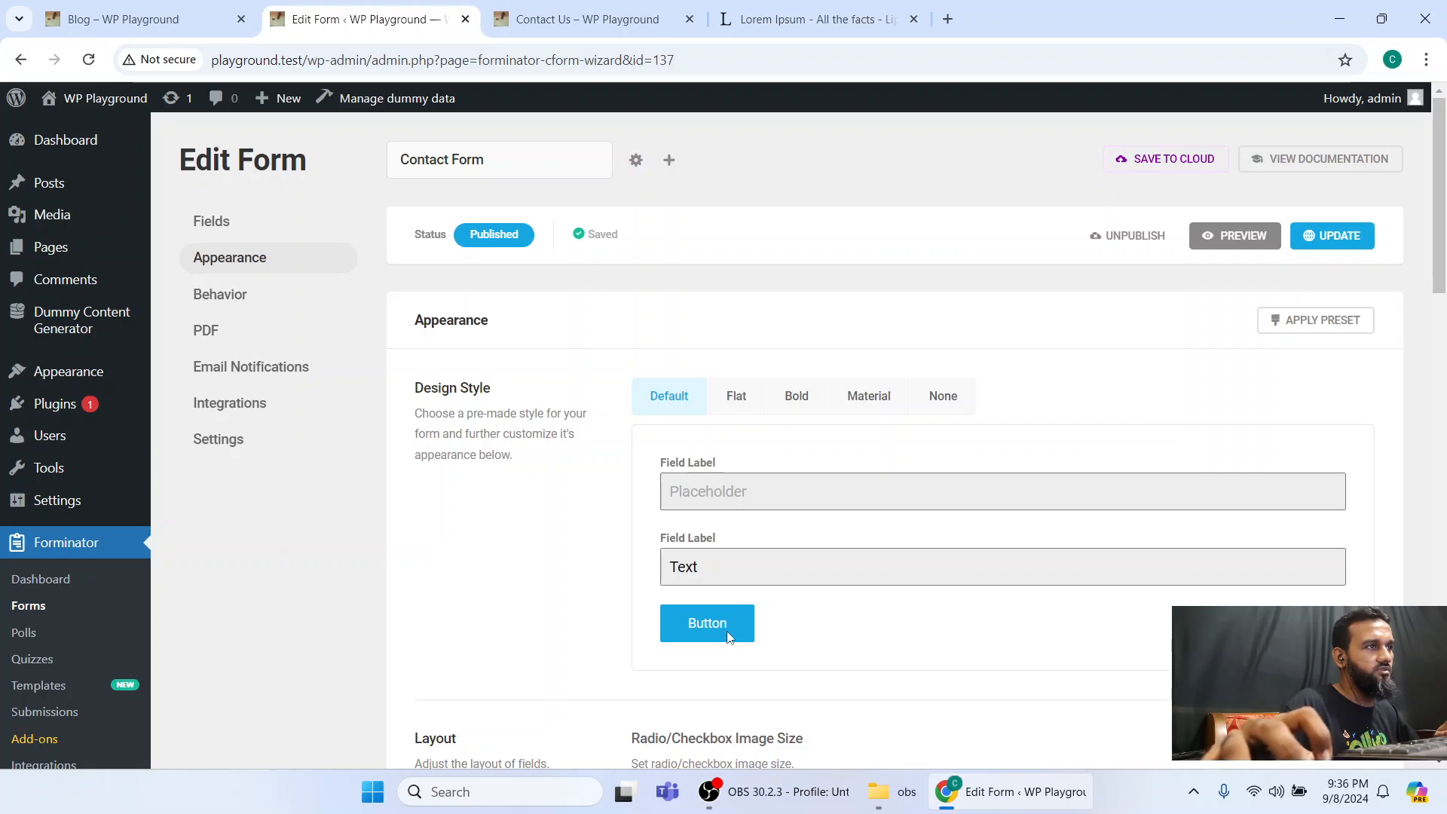
{"action": "left_click", "coordinate": [741, 400]}
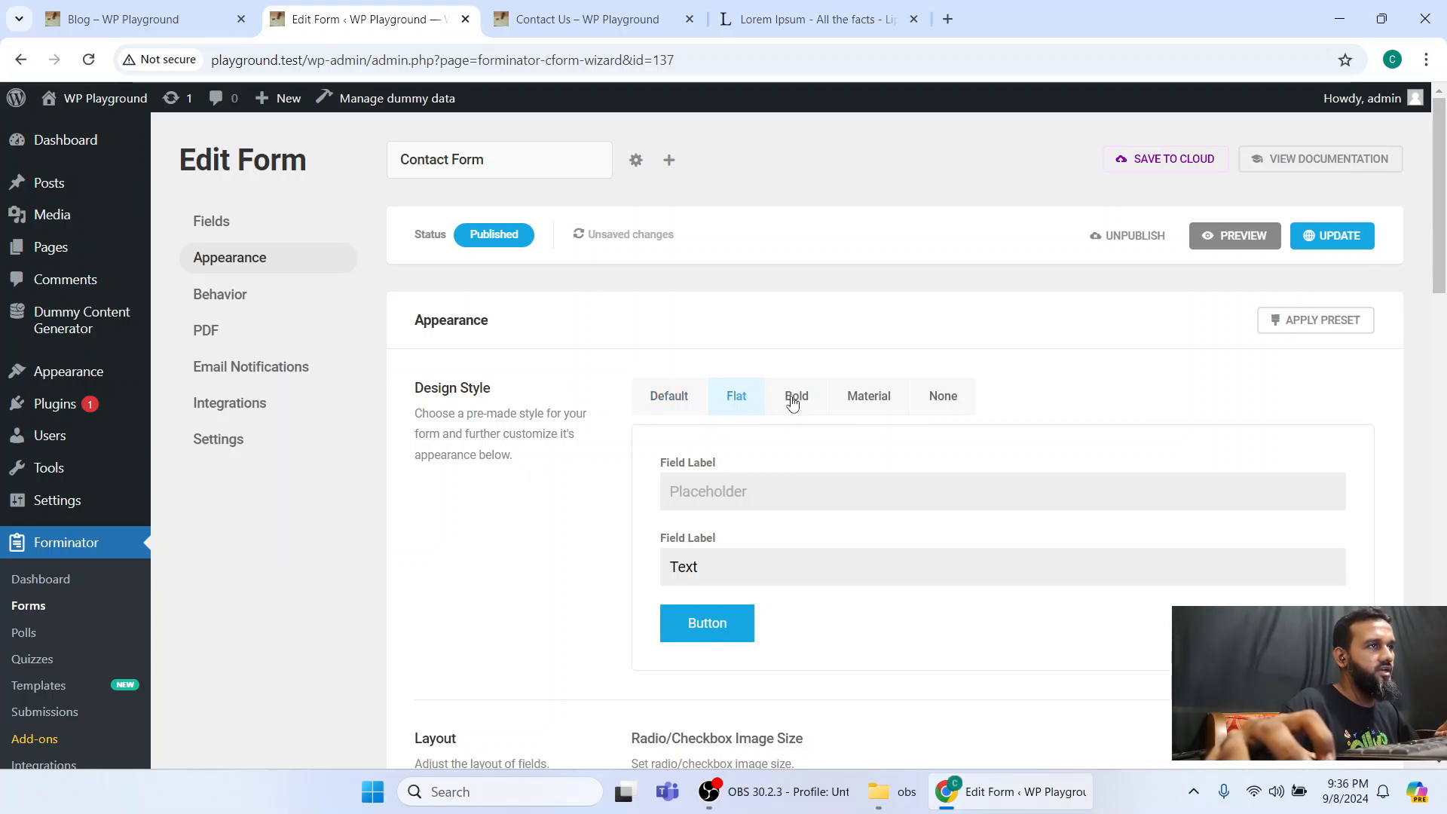
{"action": "left_click", "coordinate": [798, 403]}
{"action": "left_click", "coordinate": [868, 399]}
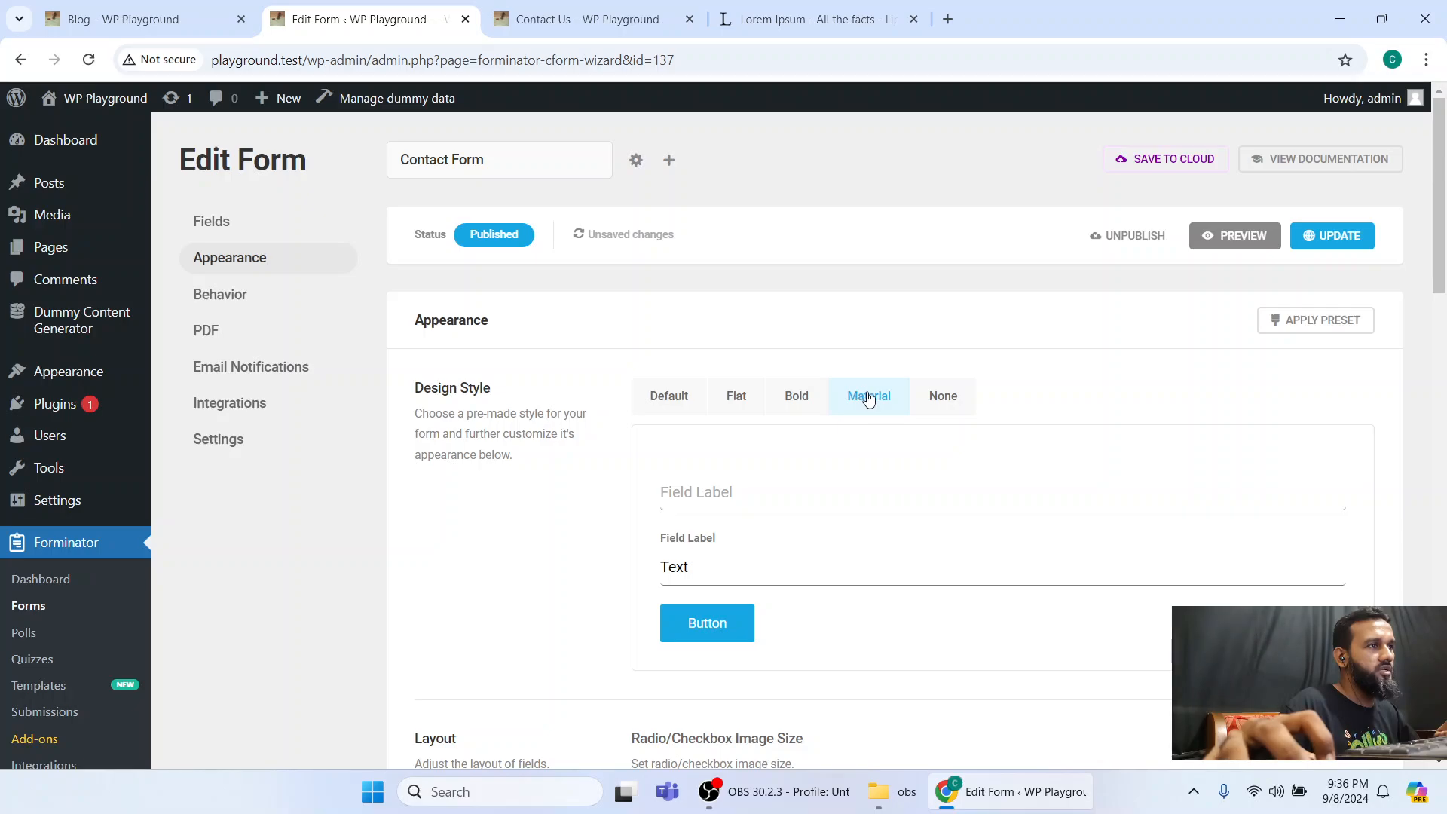
{"action": "left_click", "coordinate": [942, 403]}
{"action": "left_click", "coordinate": [868, 400]}
{"action": "left_click", "coordinate": [1328, 235]}
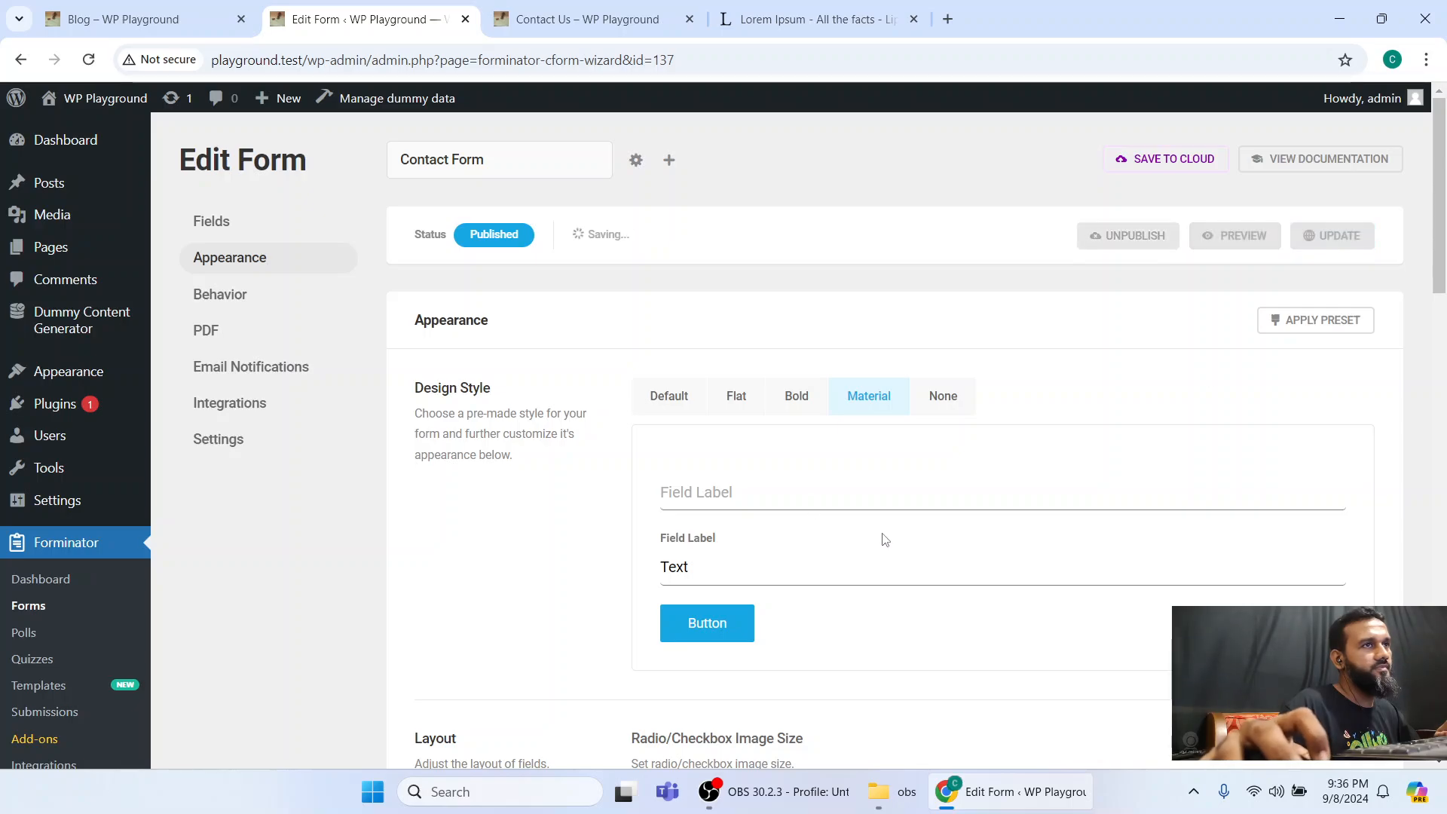
Reload the live Contact Us page and examine how the Material style renders the form and its Message field.
{"action": "left_click", "coordinate": [567, 6]}
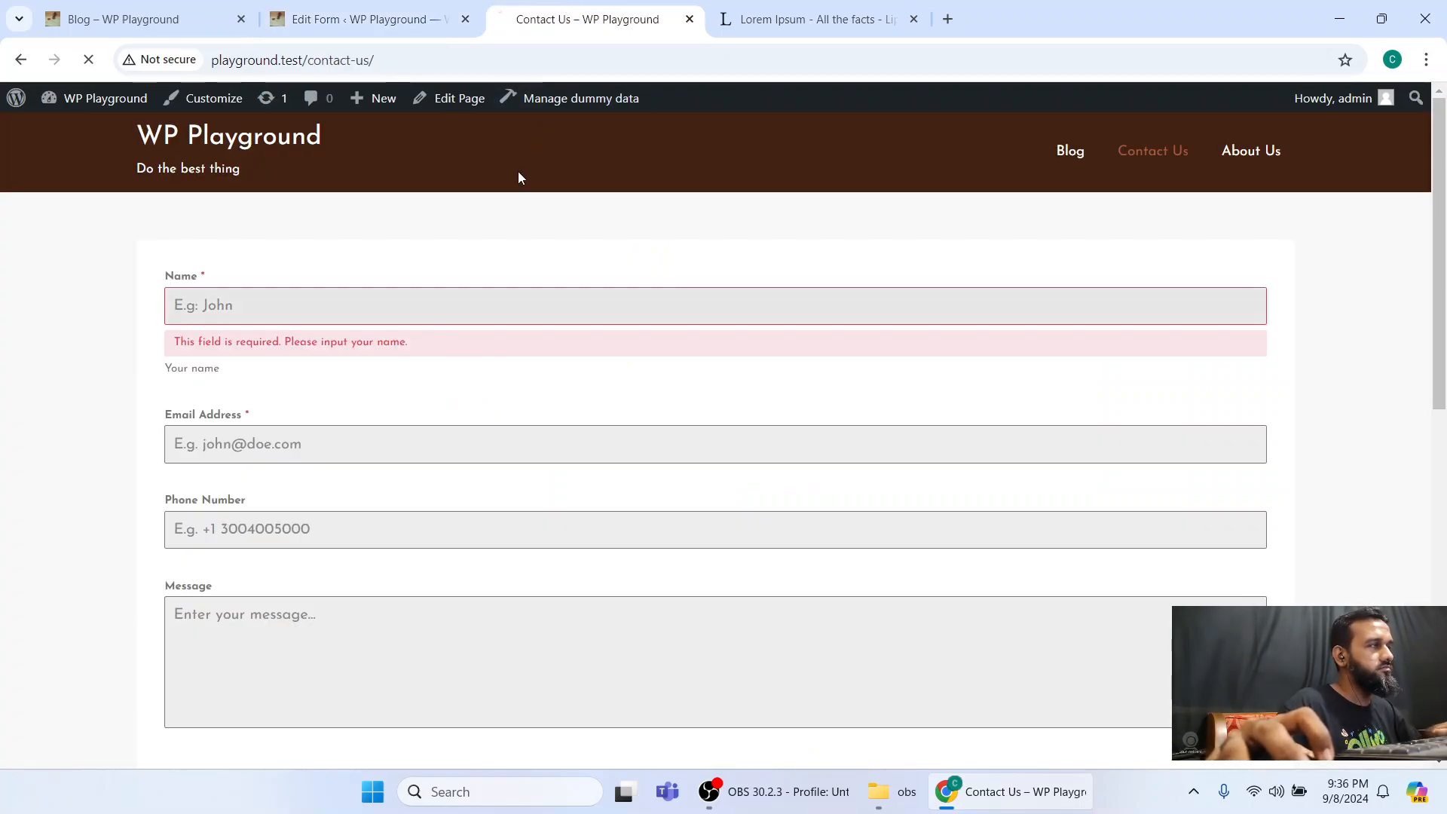
{"action": "key", "text": "F5"}
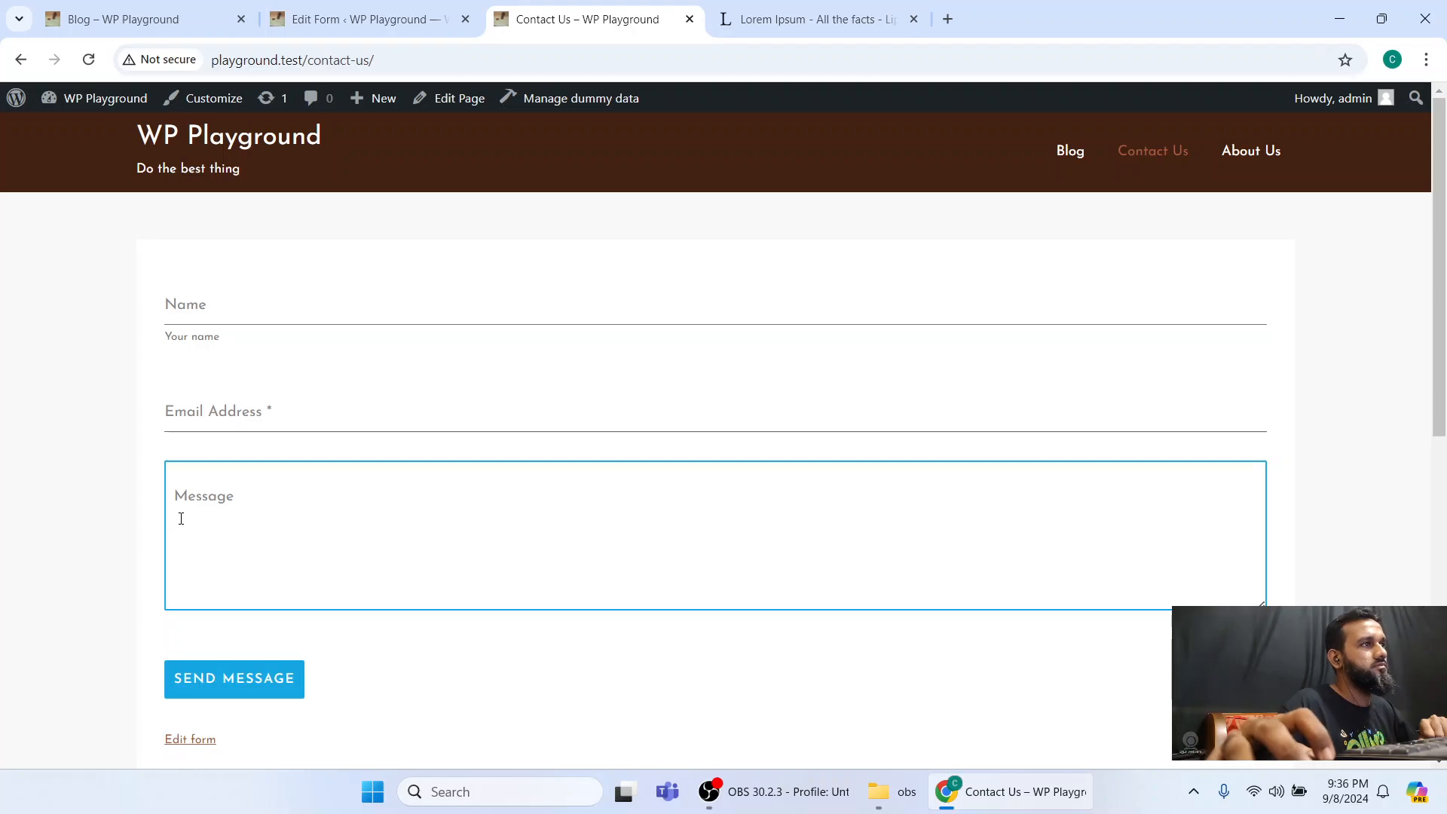
{"action": "left_click", "coordinate": [264, 492]}
{"action": "left_click", "coordinate": [117, 501]}
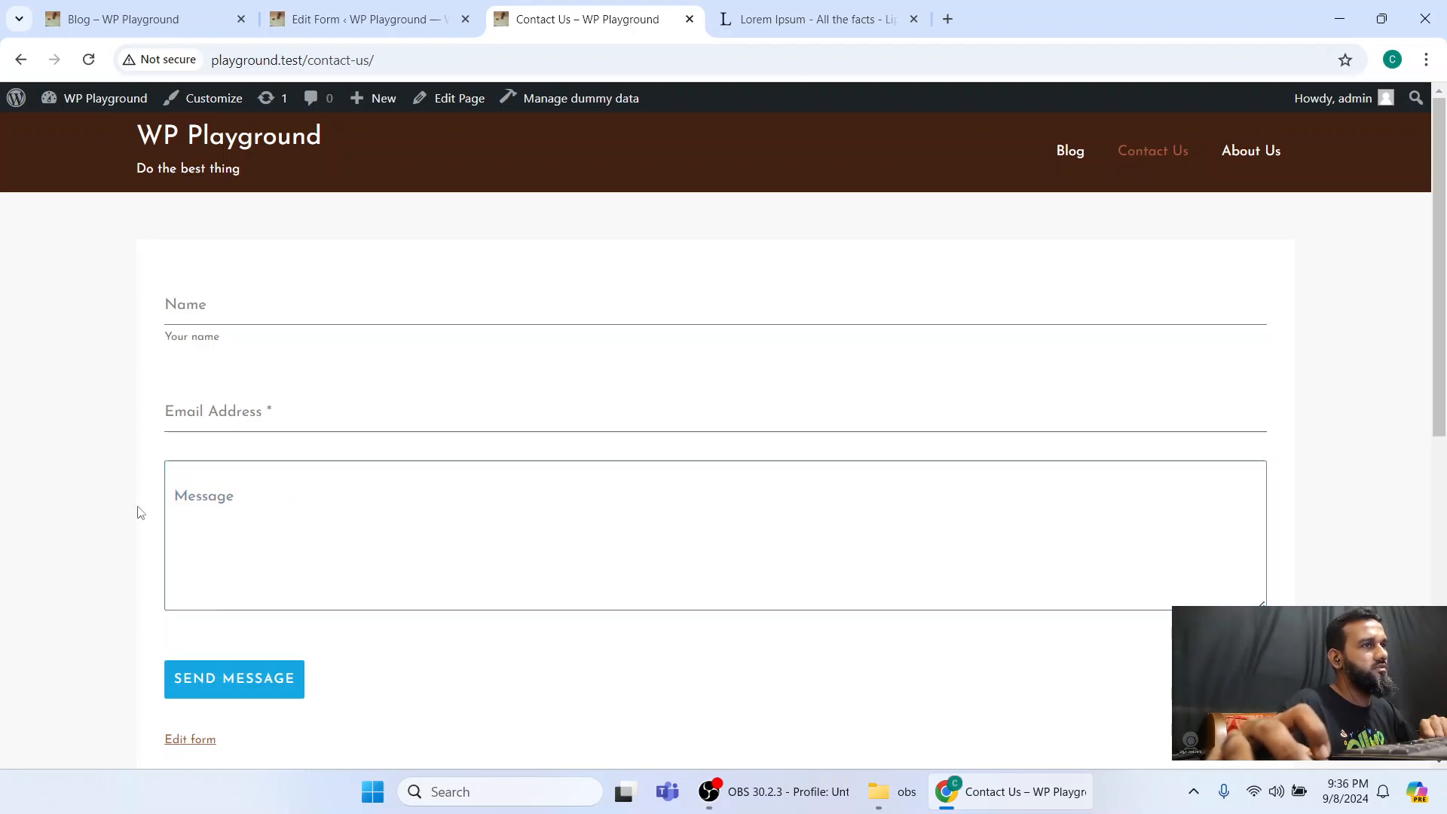
Back in the form editor, change the design style to Flat and update the form.
{"action": "left_click", "coordinate": [354, 19]}
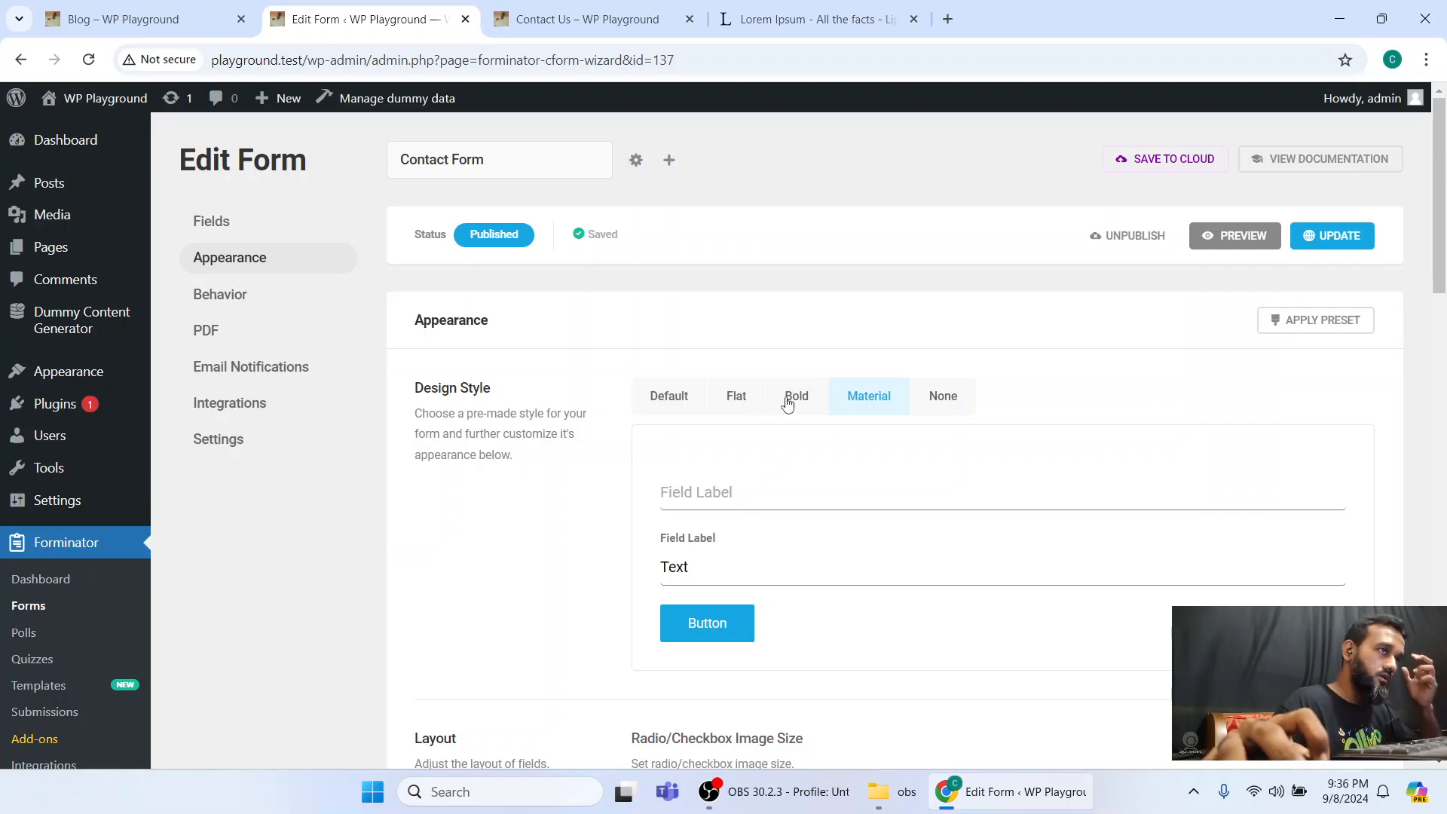
{"action": "left_click", "coordinate": [786, 401]}
{"action": "left_click", "coordinate": [734, 402]}
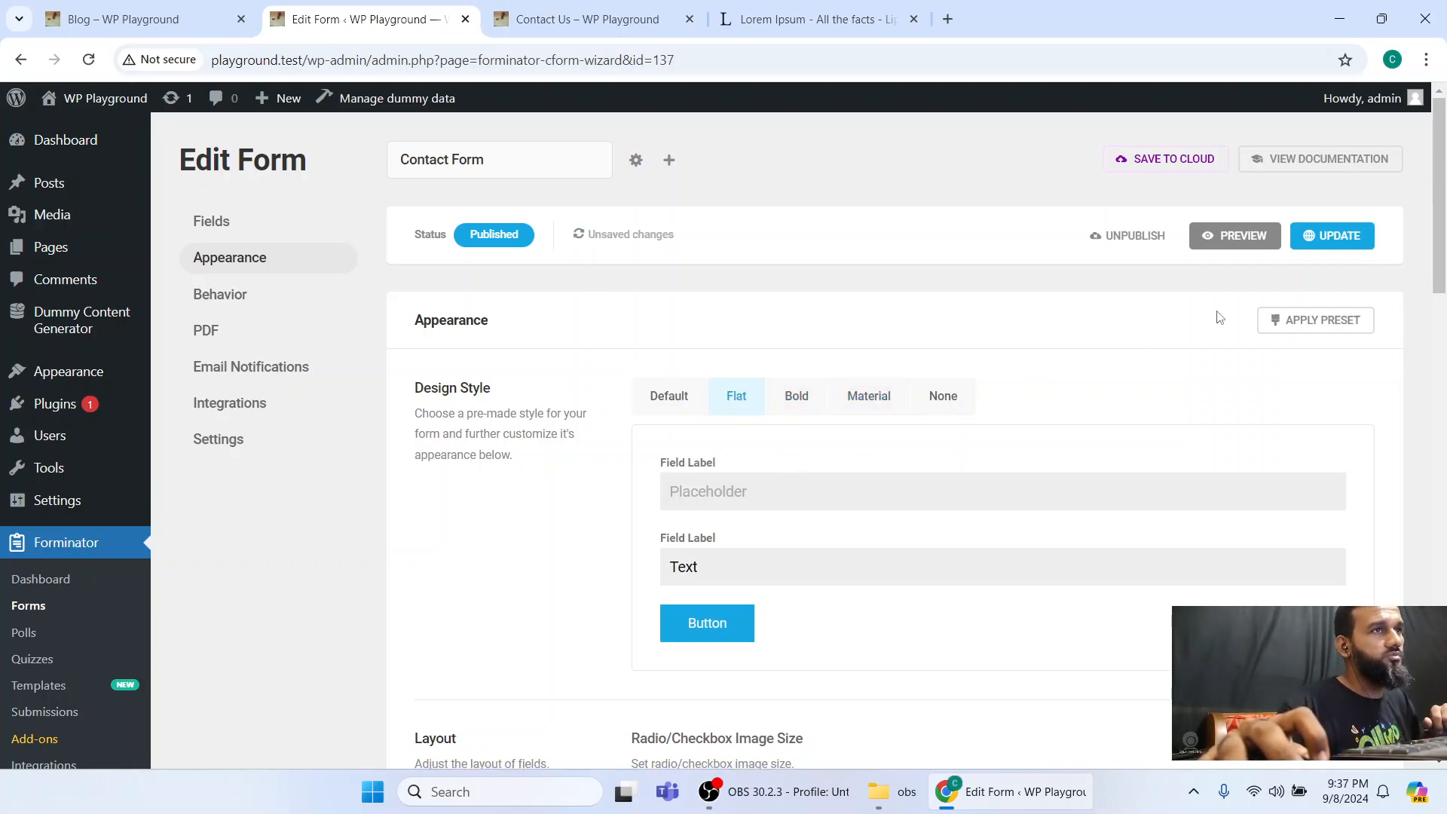
{"action": "left_click", "coordinate": [1331, 236]}
Reload the live Contact Us page and examine the form in the Flat style.
{"action": "left_click", "coordinate": [592, 19]}
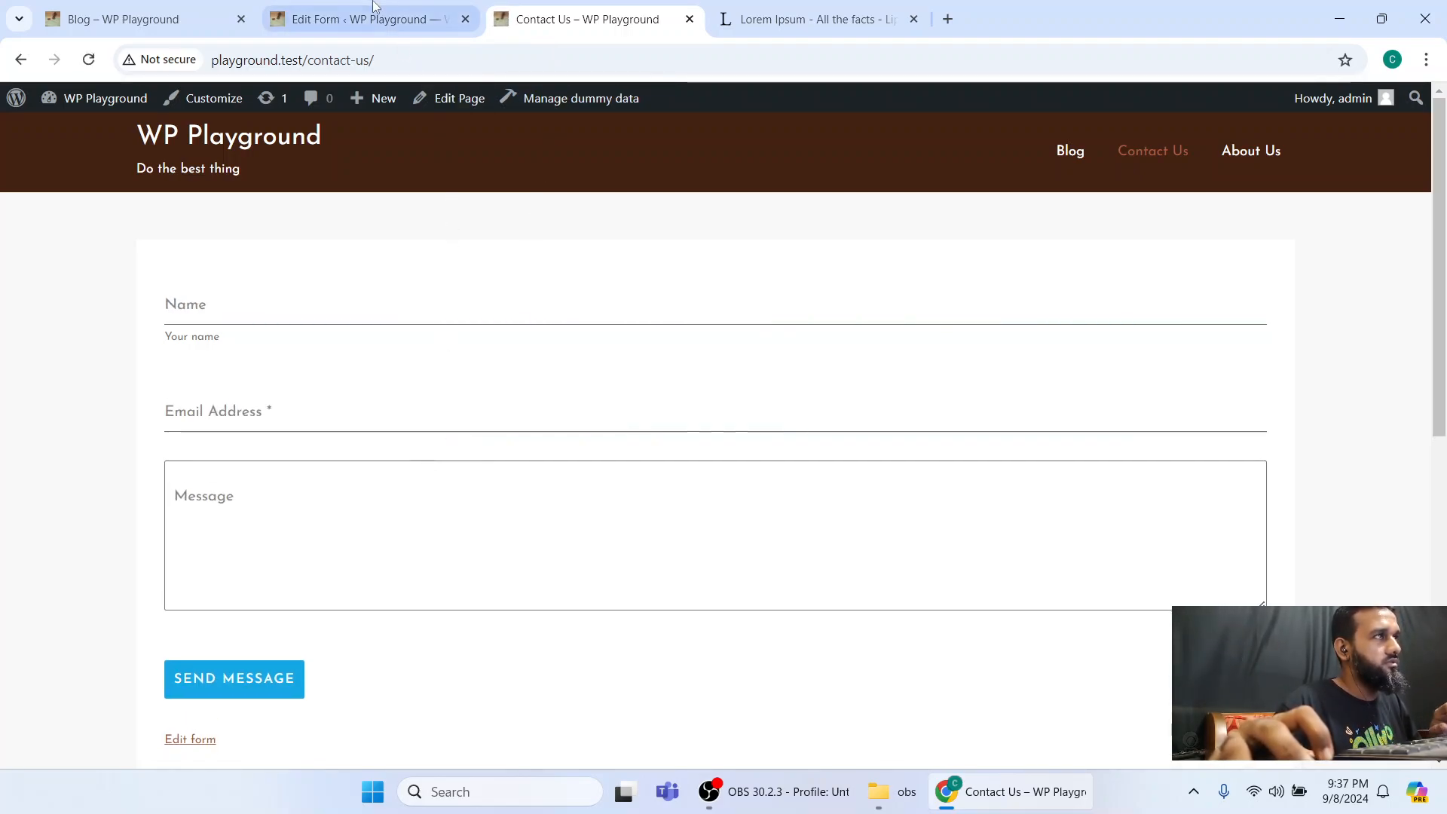
{"action": "left_click", "coordinate": [362, 19]}
{"action": "key", "text": "ctrl+Tab"}
{"action": "key", "text": "F5"}
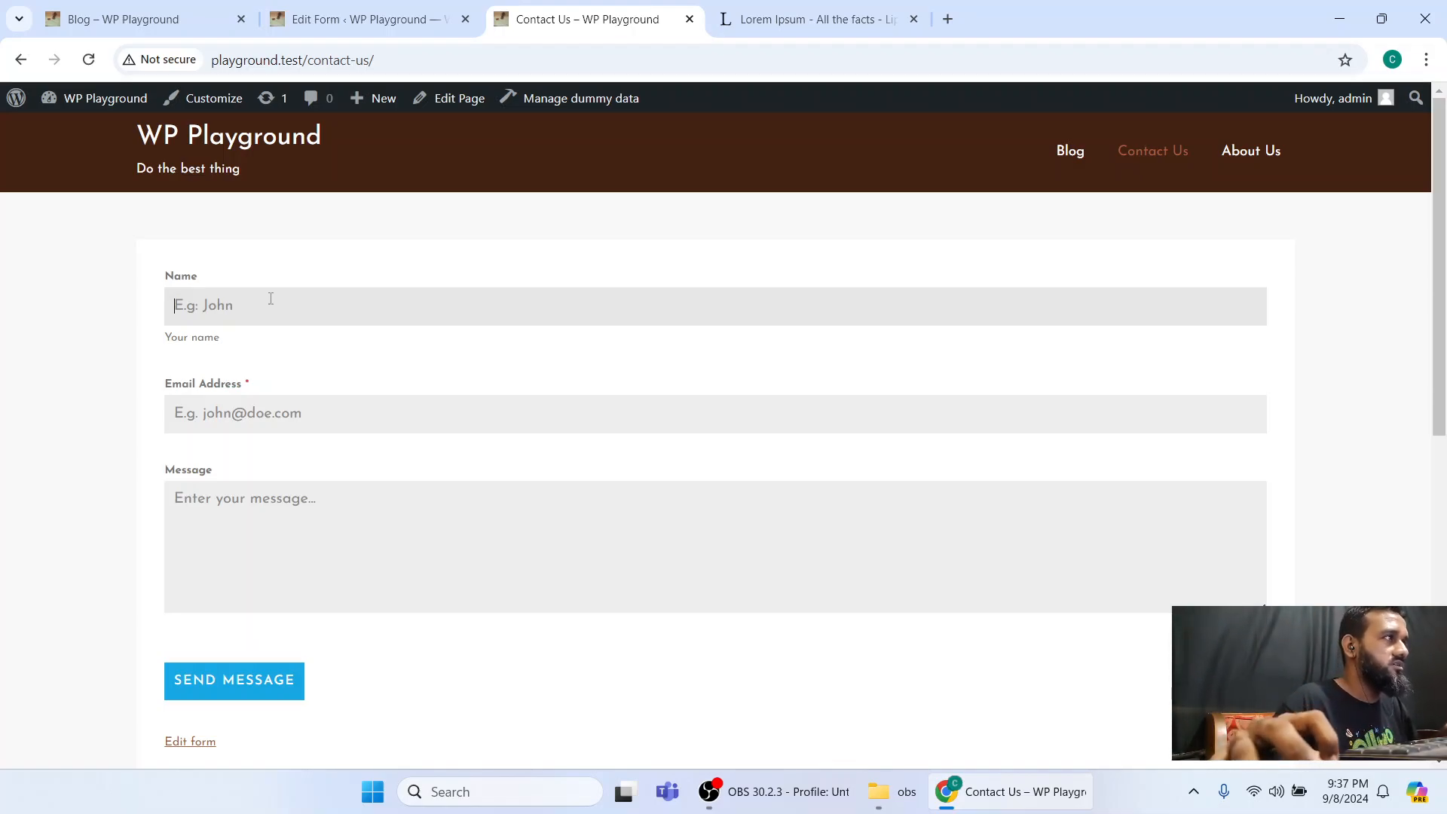
In the form editor, review the remaining appearance options for layout, colors, fonts and form container.
{"action": "left_click", "coordinate": [404, 6]}
{"action": "scroll", "coordinate": [527, 462], "scroll_direction": "down", "scroll_amount": 5}
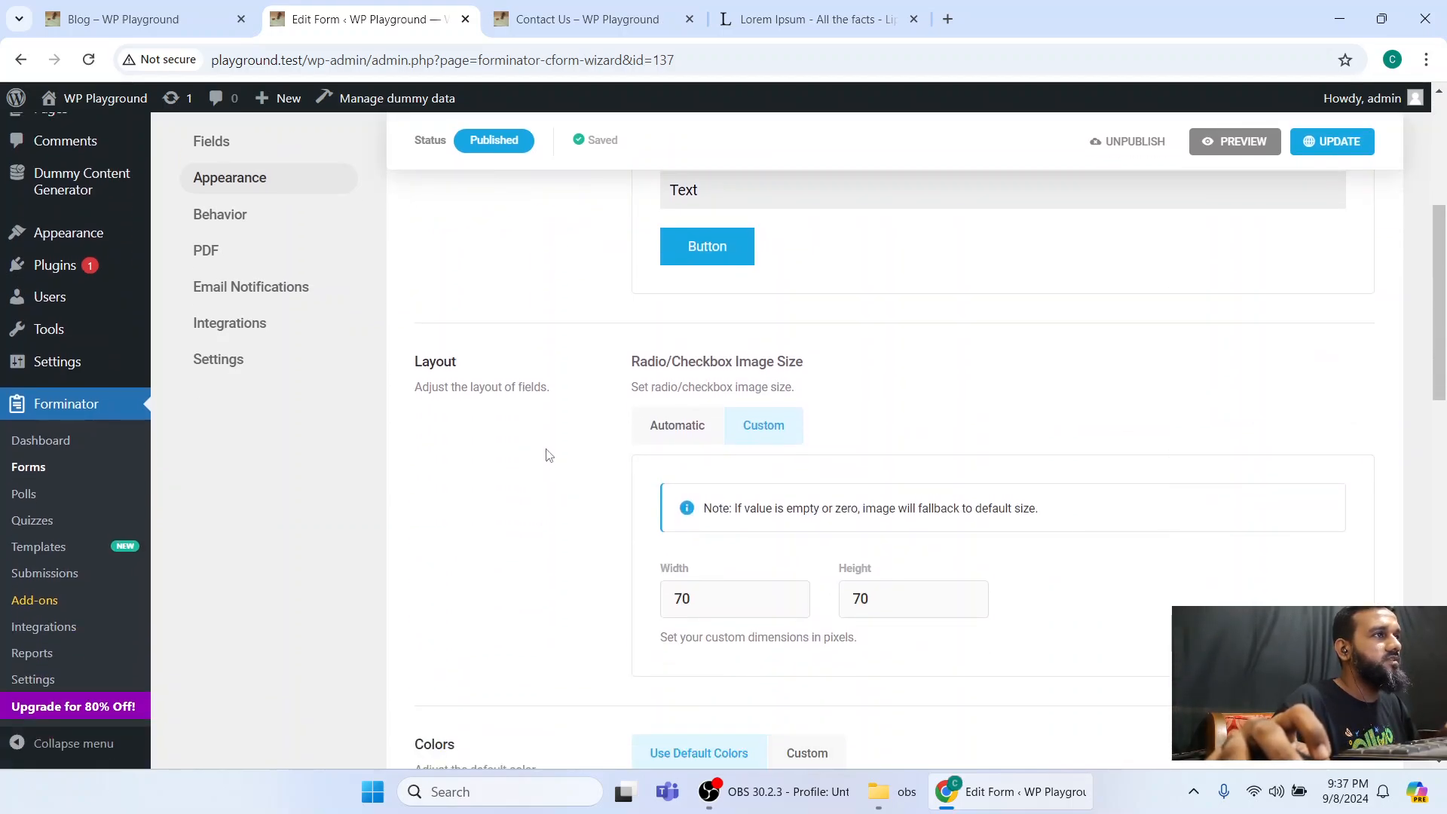
{"action": "scroll", "coordinate": [590, 448], "scroll_direction": "down", "scroll_amount": 1}
{"action": "scroll", "coordinate": [588, 449], "scroll_direction": "down", "scroll_amount": 4}
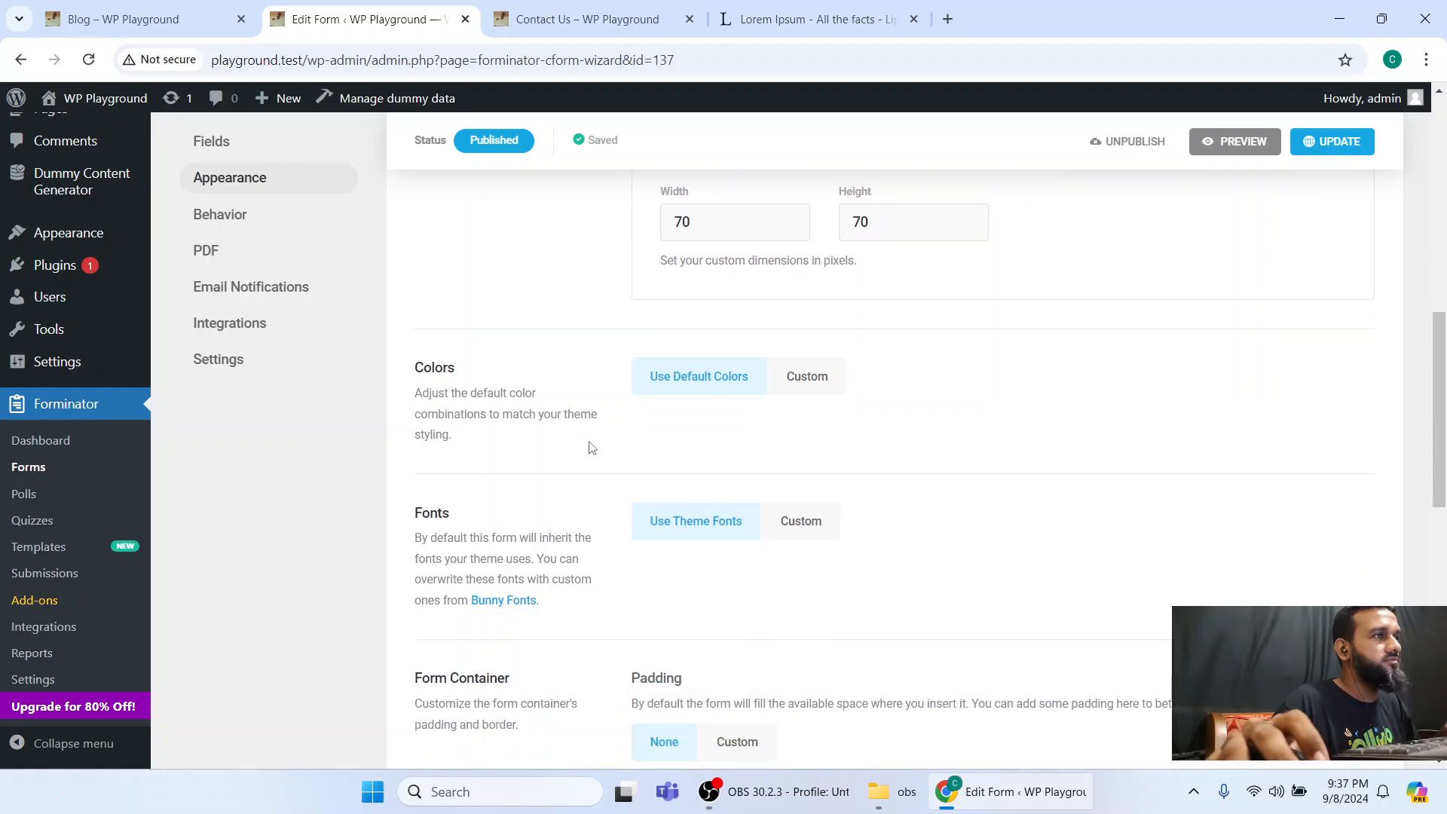
{"action": "scroll", "coordinate": [646, 431], "scroll_direction": "down", "scroll_amount": 1}
{"action": "scroll", "coordinate": [648, 448], "scroll_direction": "down", "scroll_amount": 3}
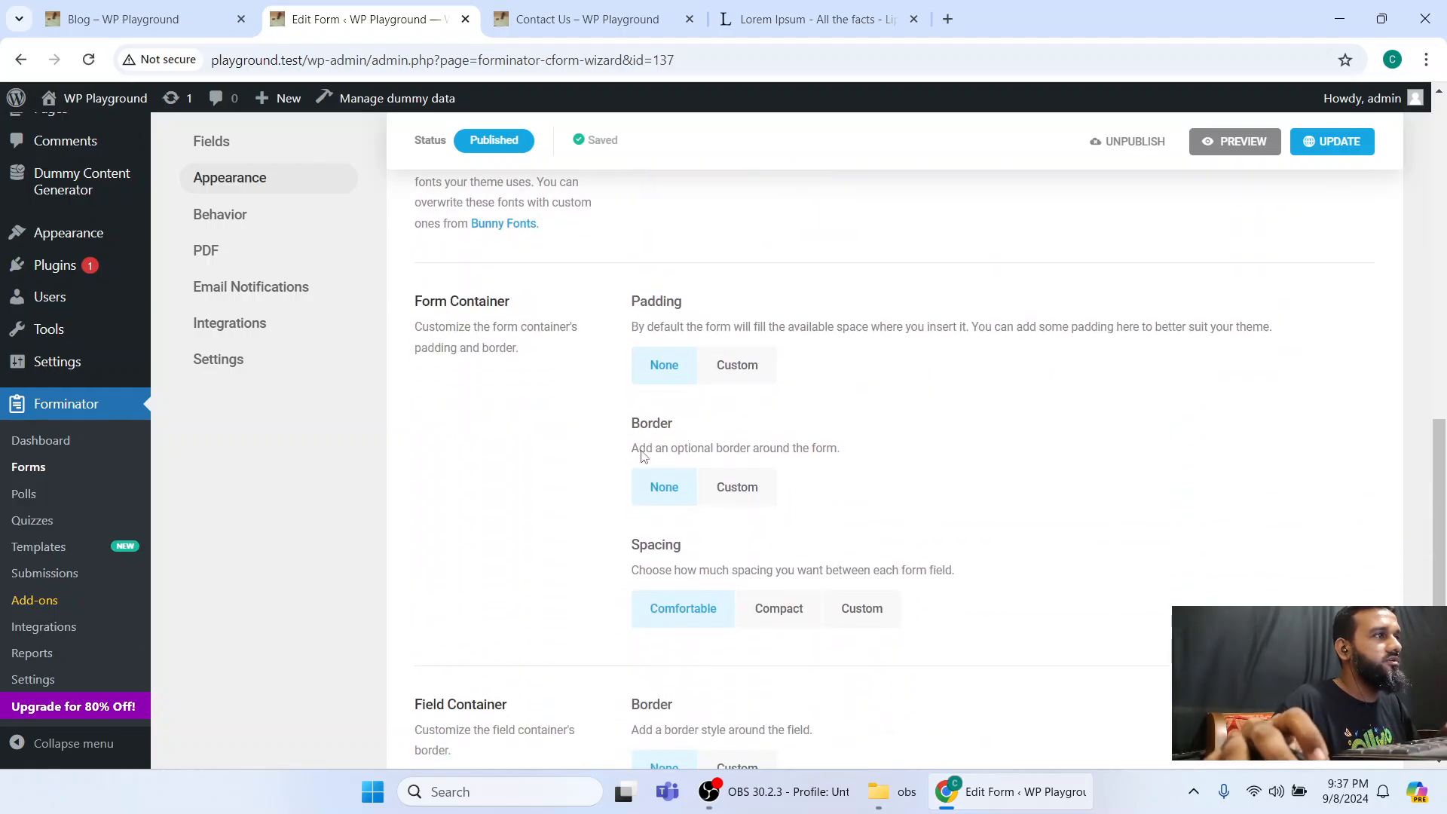
{"action": "scroll", "coordinate": [555, 494], "scroll_direction": "up", "scroll_amount": 5}
{"action": "scroll", "coordinate": [555, 491], "scroll_direction": "up", "scroll_amount": 8}
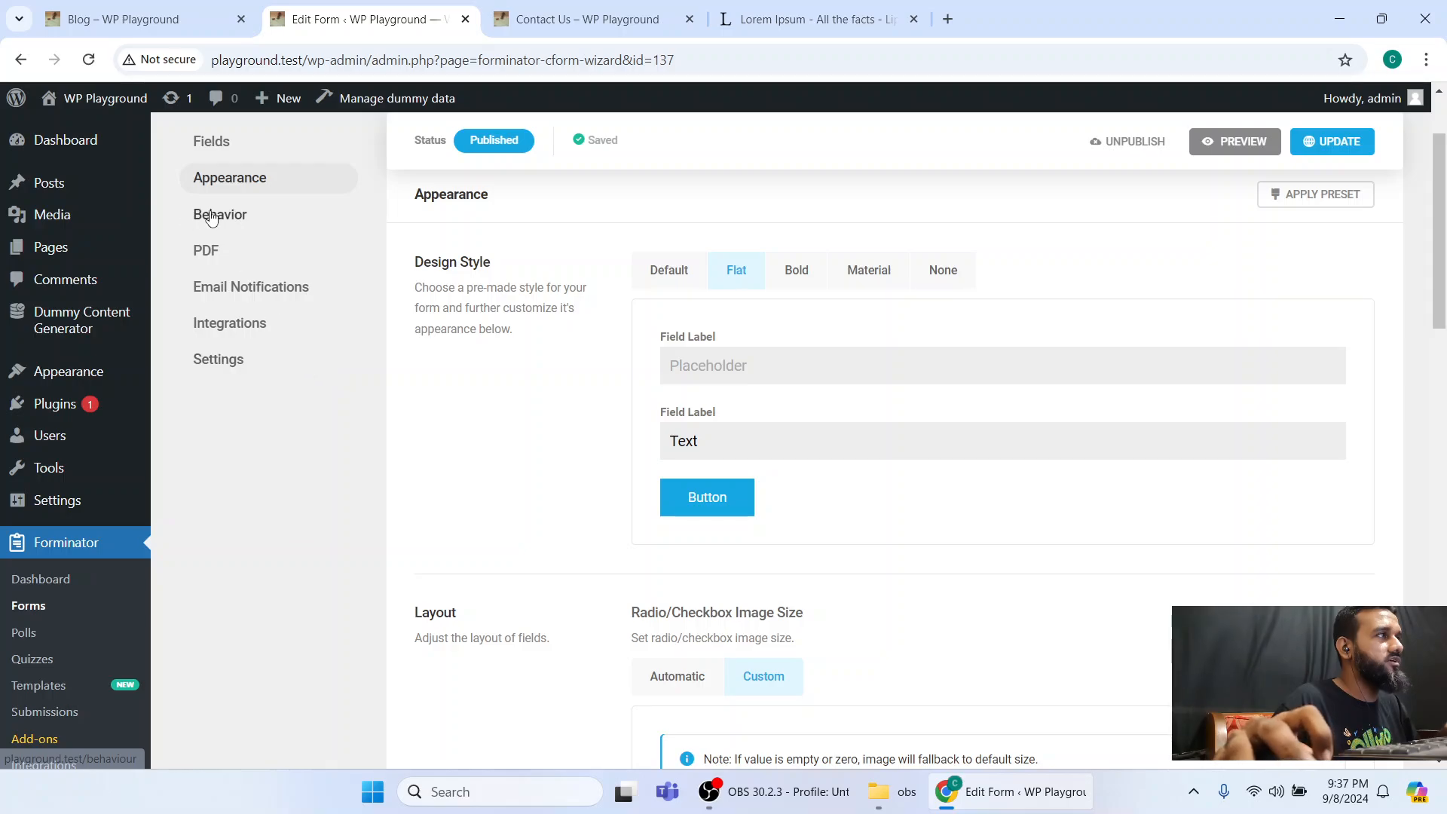
Open the form's Behavior settings and review the After submission section alongside the live contact form.
{"action": "left_click", "coordinate": [210, 215]}
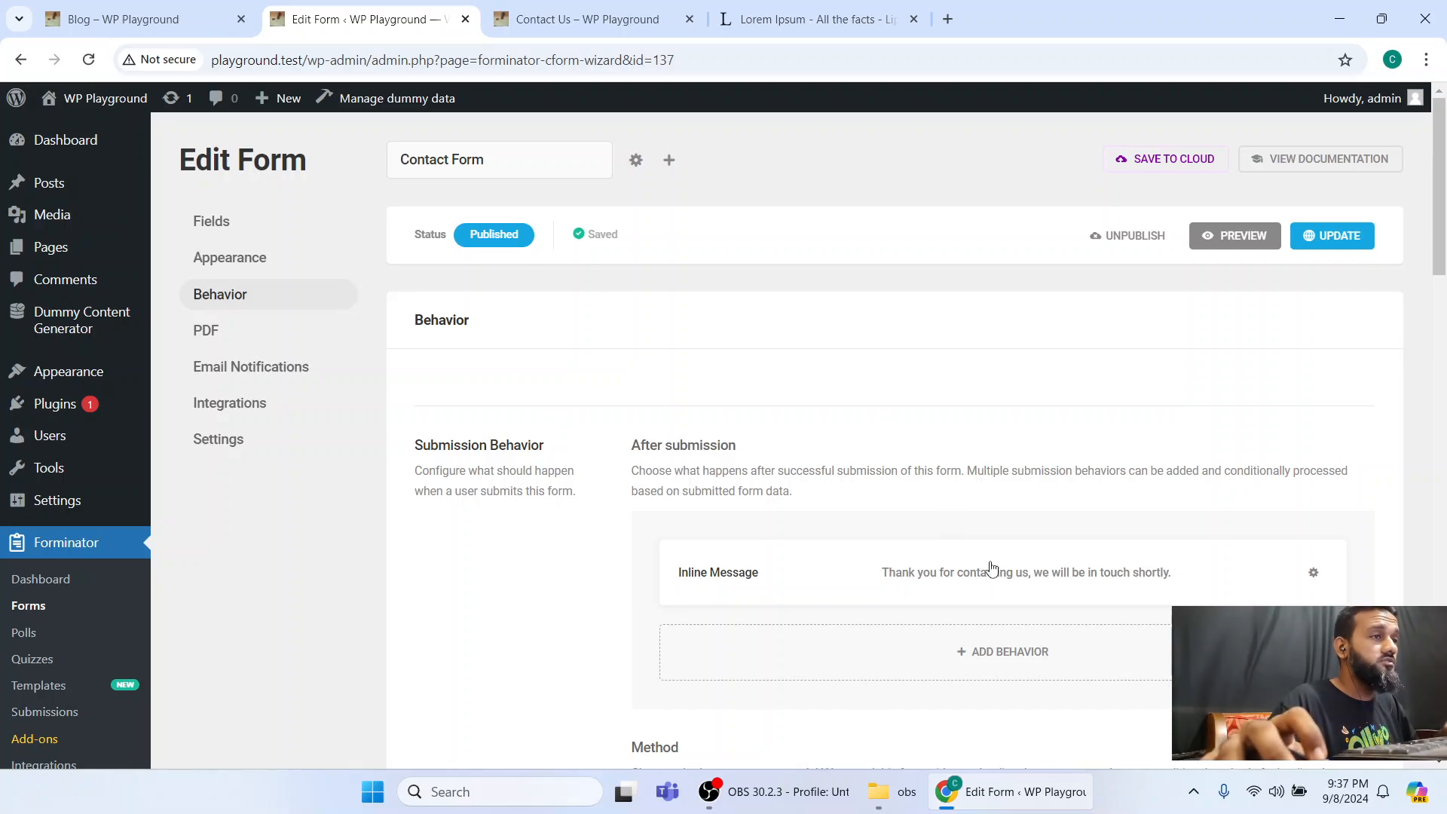
{"action": "scroll", "coordinate": [992, 574], "scroll_direction": "down", "scroll_amount": 2}
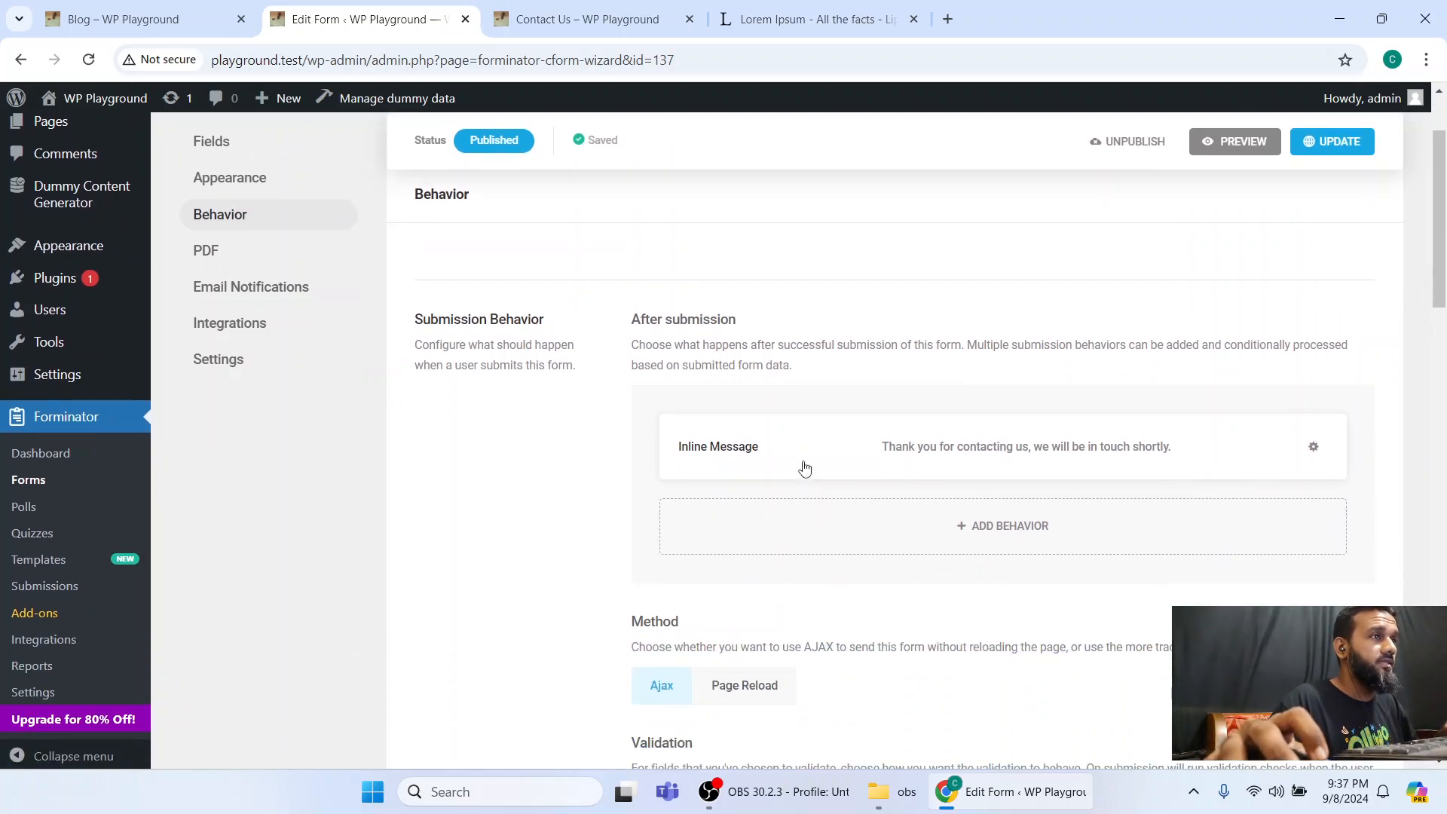
{"action": "left_click", "coordinate": [540, 6]}
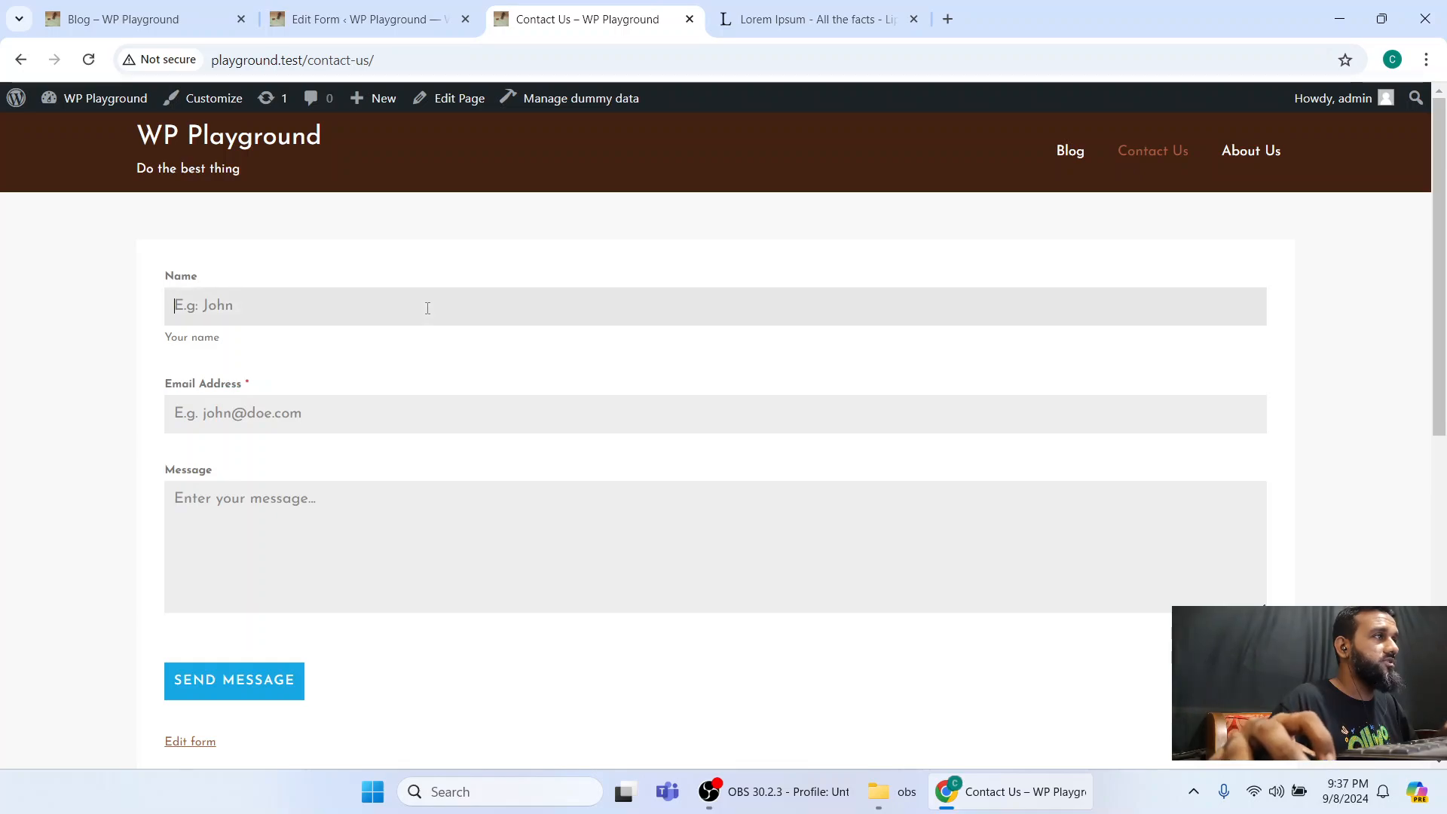
{"action": "left_click", "coordinate": [374, 511]}
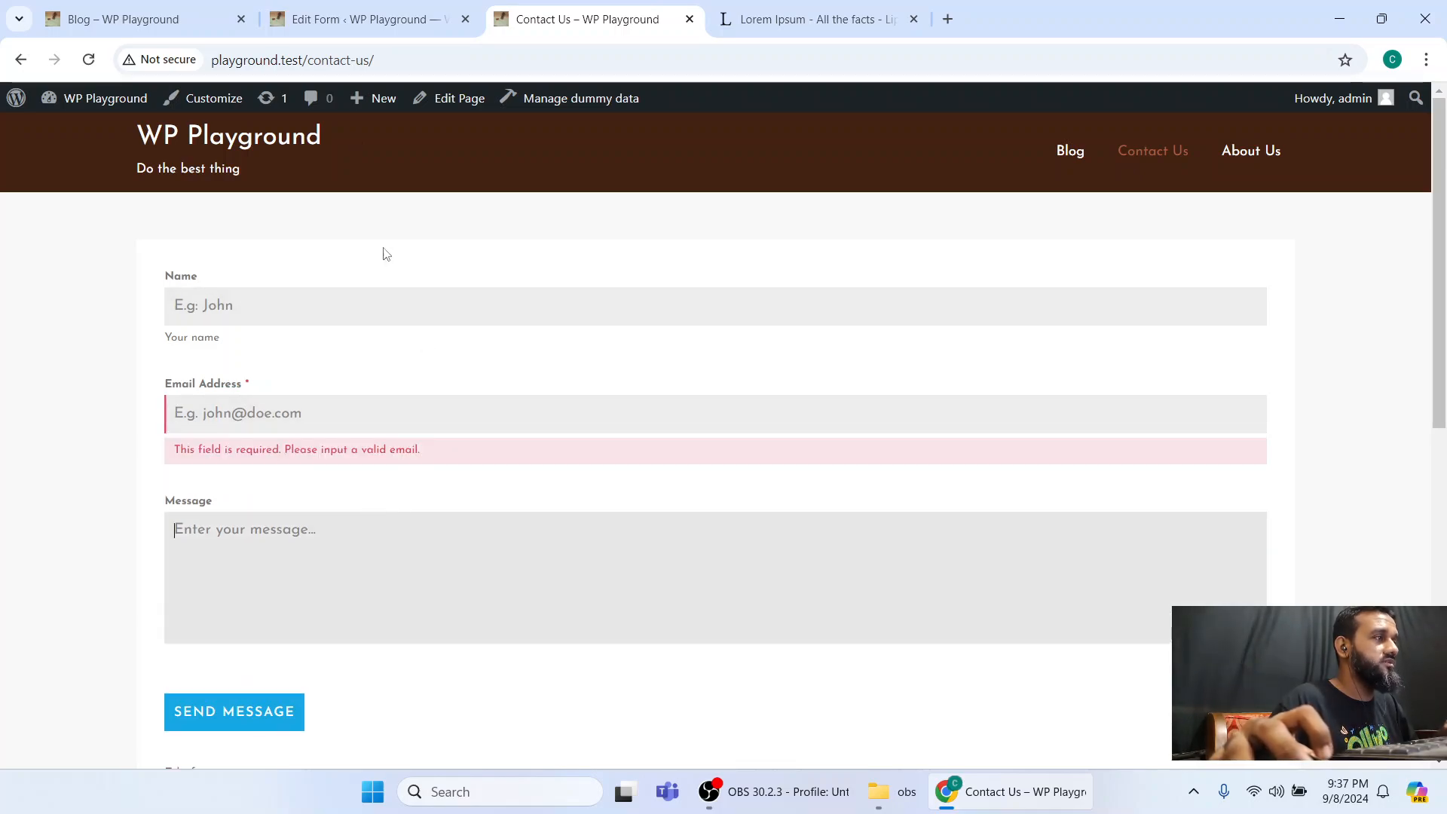
{"action": "key", "text": "ctrl+shift+Tab"}
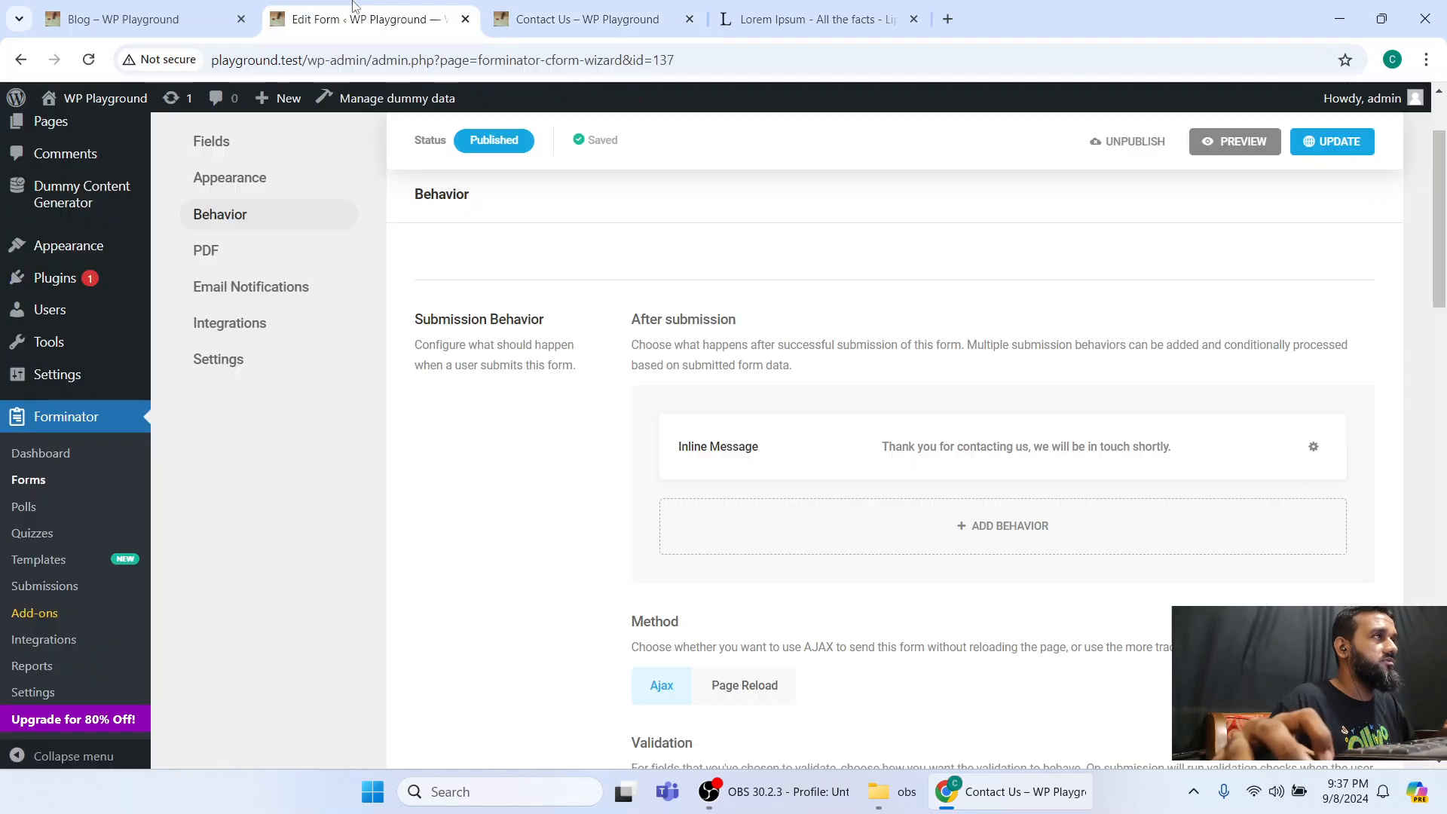
{"action": "scroll", "coordinate": [595, 459], "scroll_direction": "up", "scroll_amount": 2}
{"action": "left_click_drag", "start_coordinate": [622, 444], "coordinate": [754, 441]}
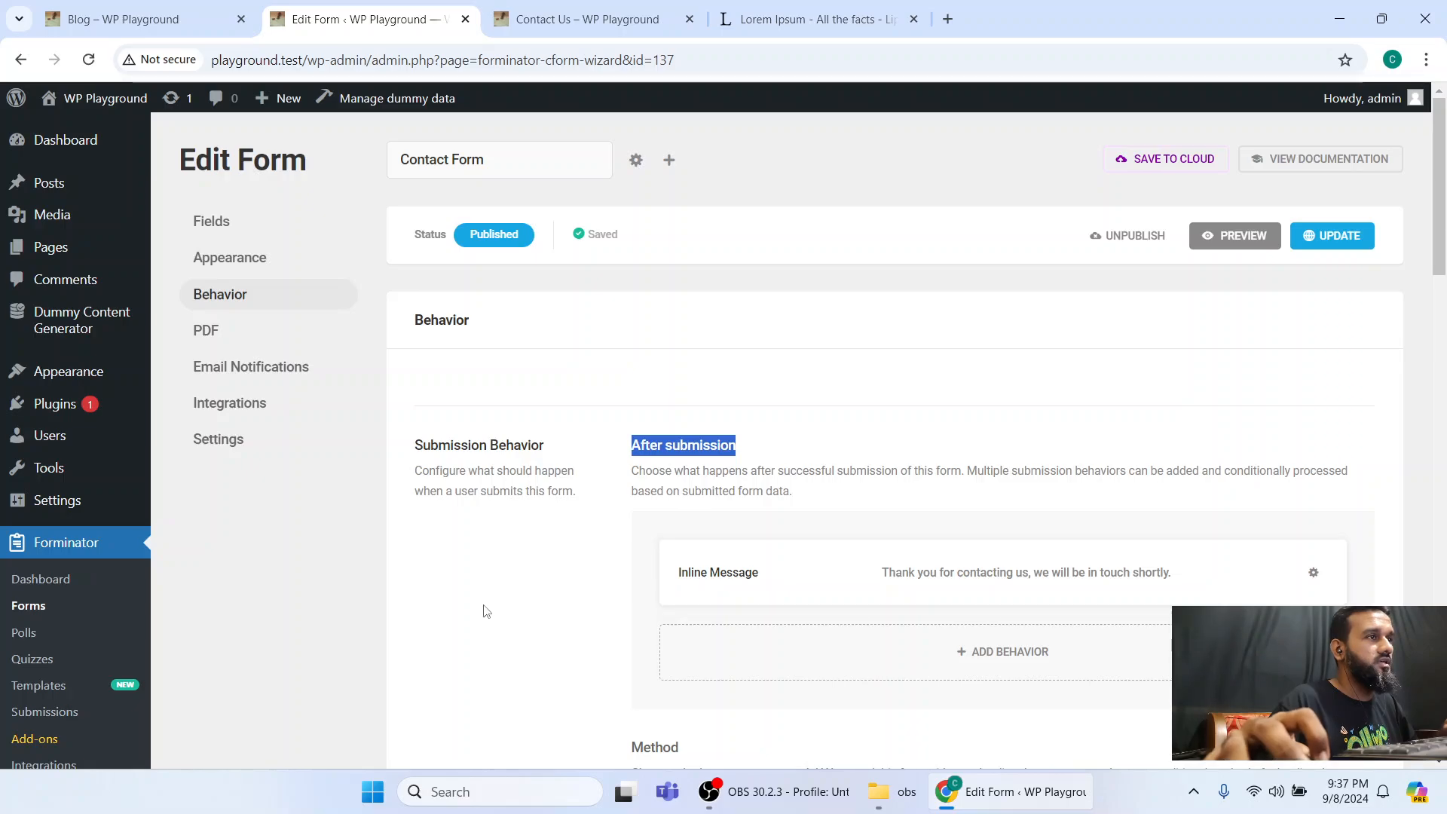
{"action": "left_click", "coordinate": [484, 611]}
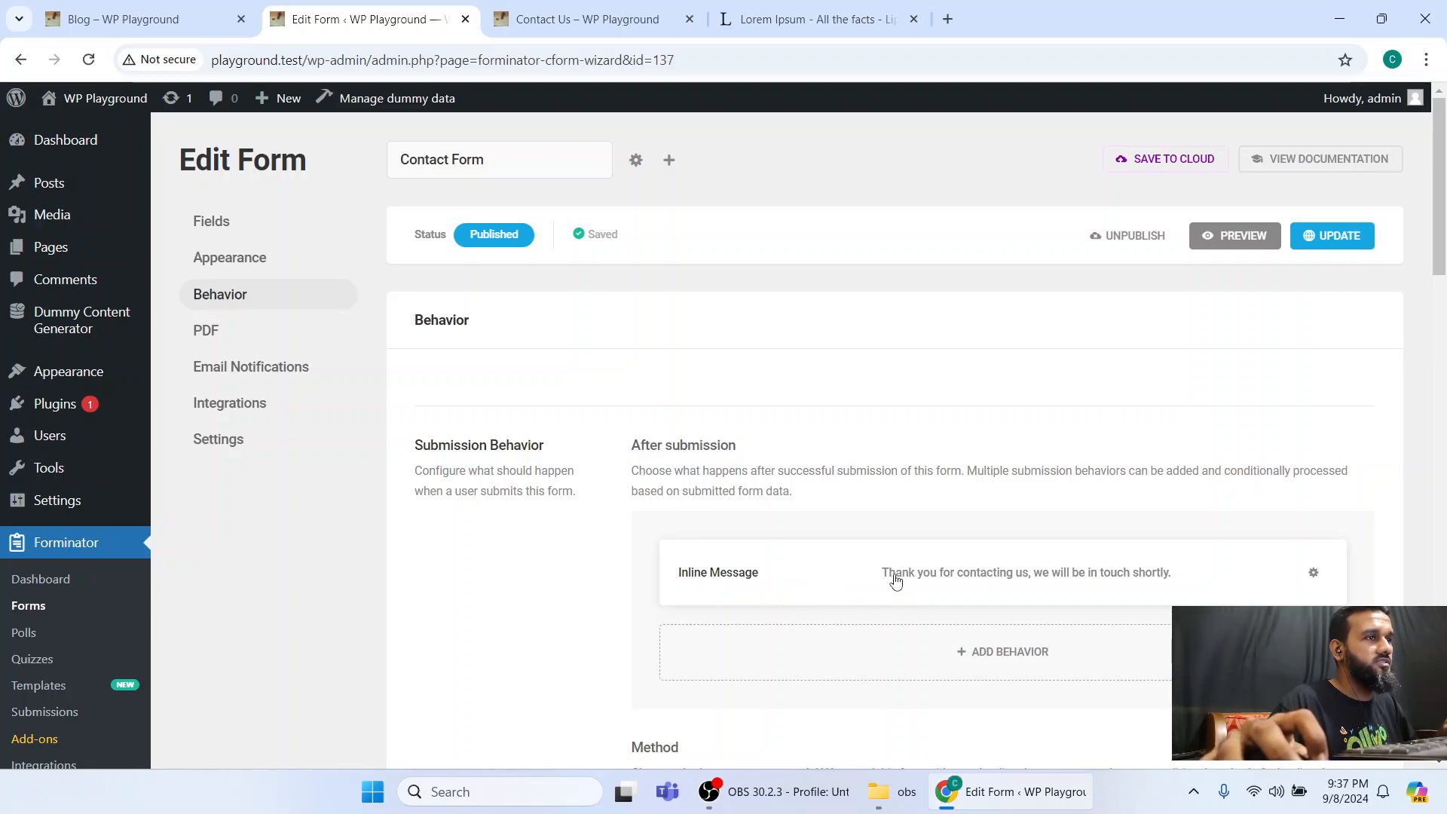
Open the Inline Message behavior and examine its success message and auto-close setting.
{"action": "left_click", "coordinate": [895, 581]}
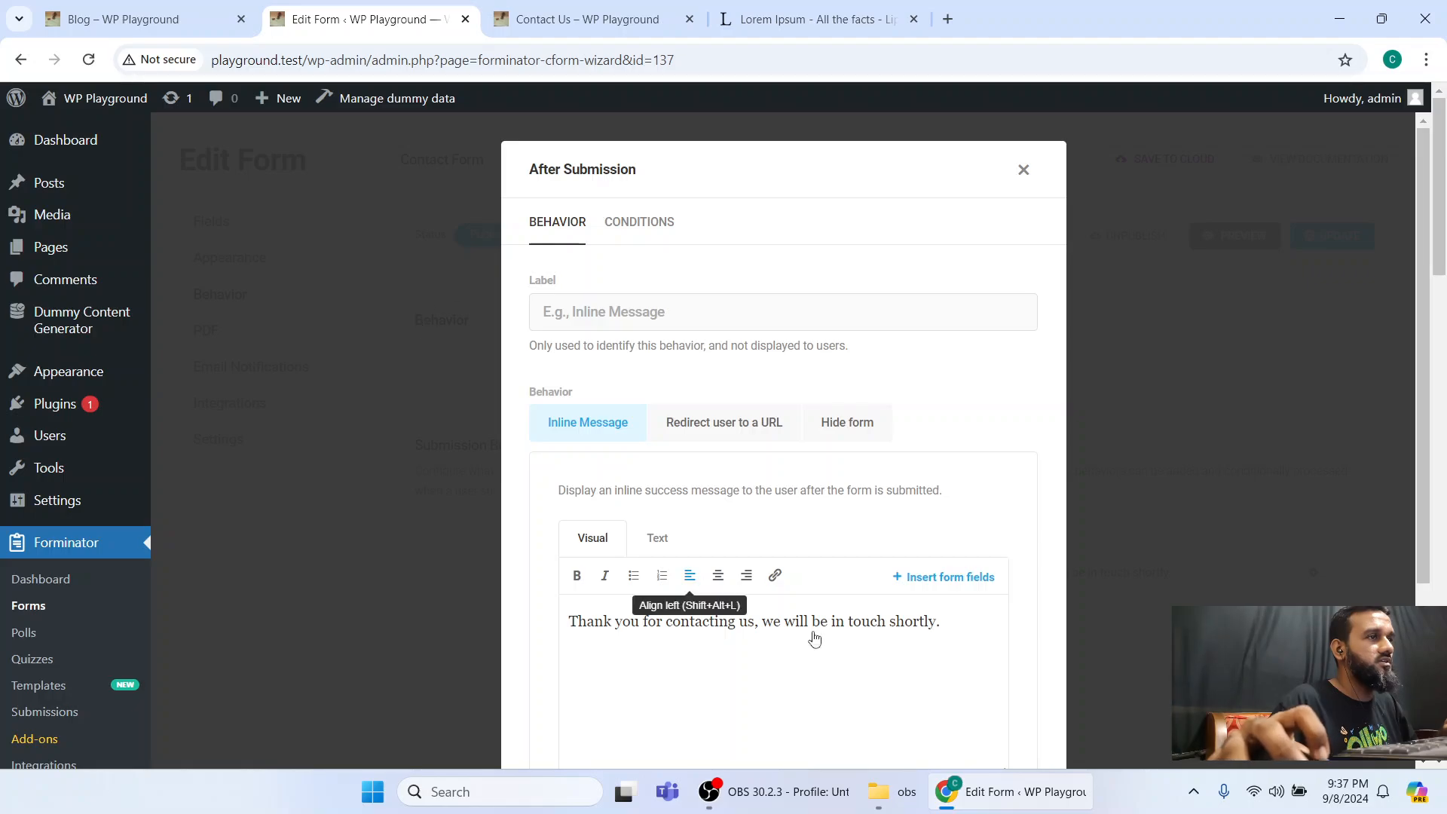
{"action": "left_click", "coordinate": [1021, 169]}
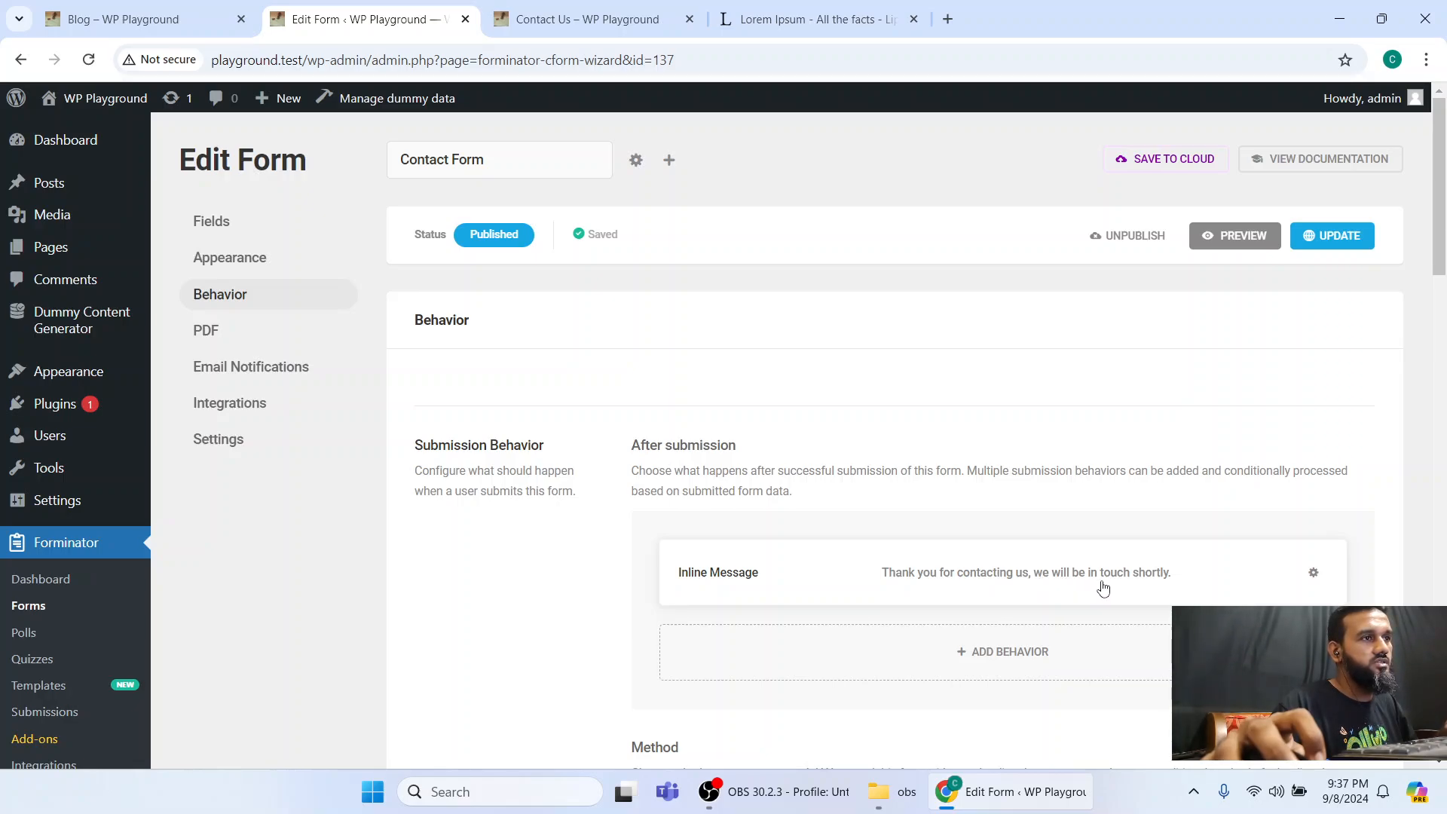
{"action": "left_click", "coordinate": [885, 588]}
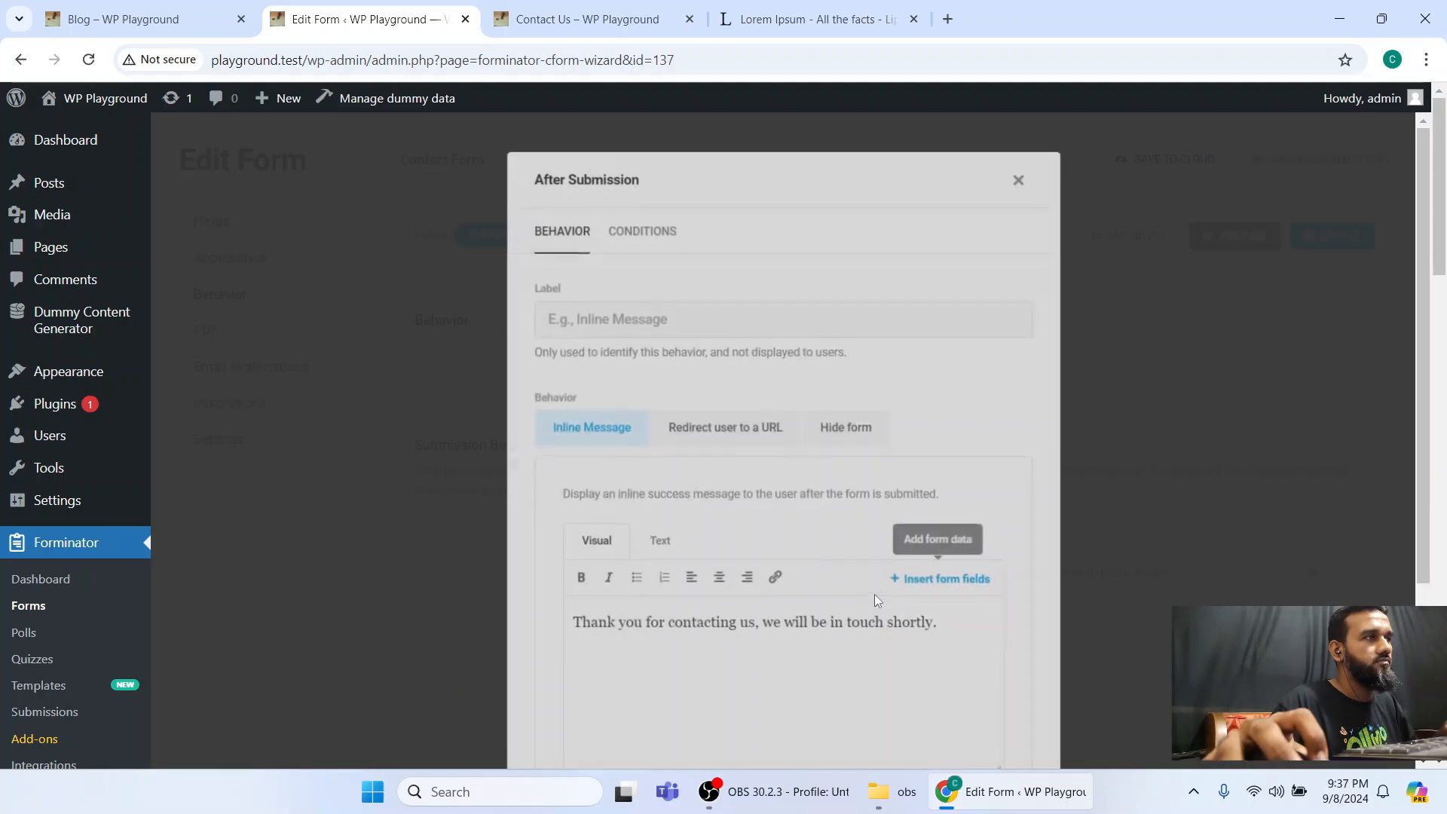
{"action": "scroll", "coordinate": [838, 526], "scroll_direction": "down", "scroll_amount": 2}
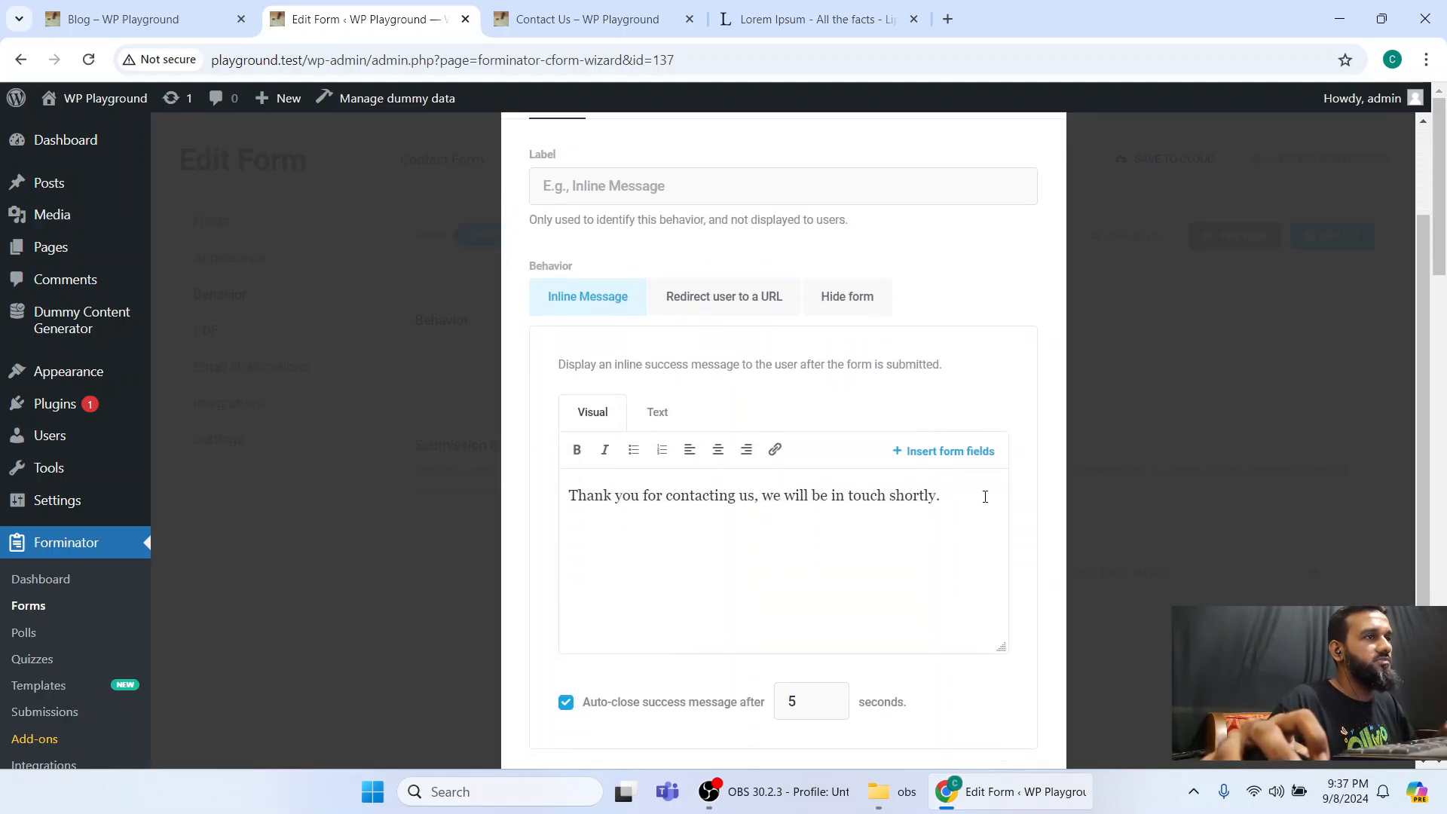
{"action": "scroll", "coordinate": [768, 426], "scroll_direction": "up", "scroll_amount": 2}
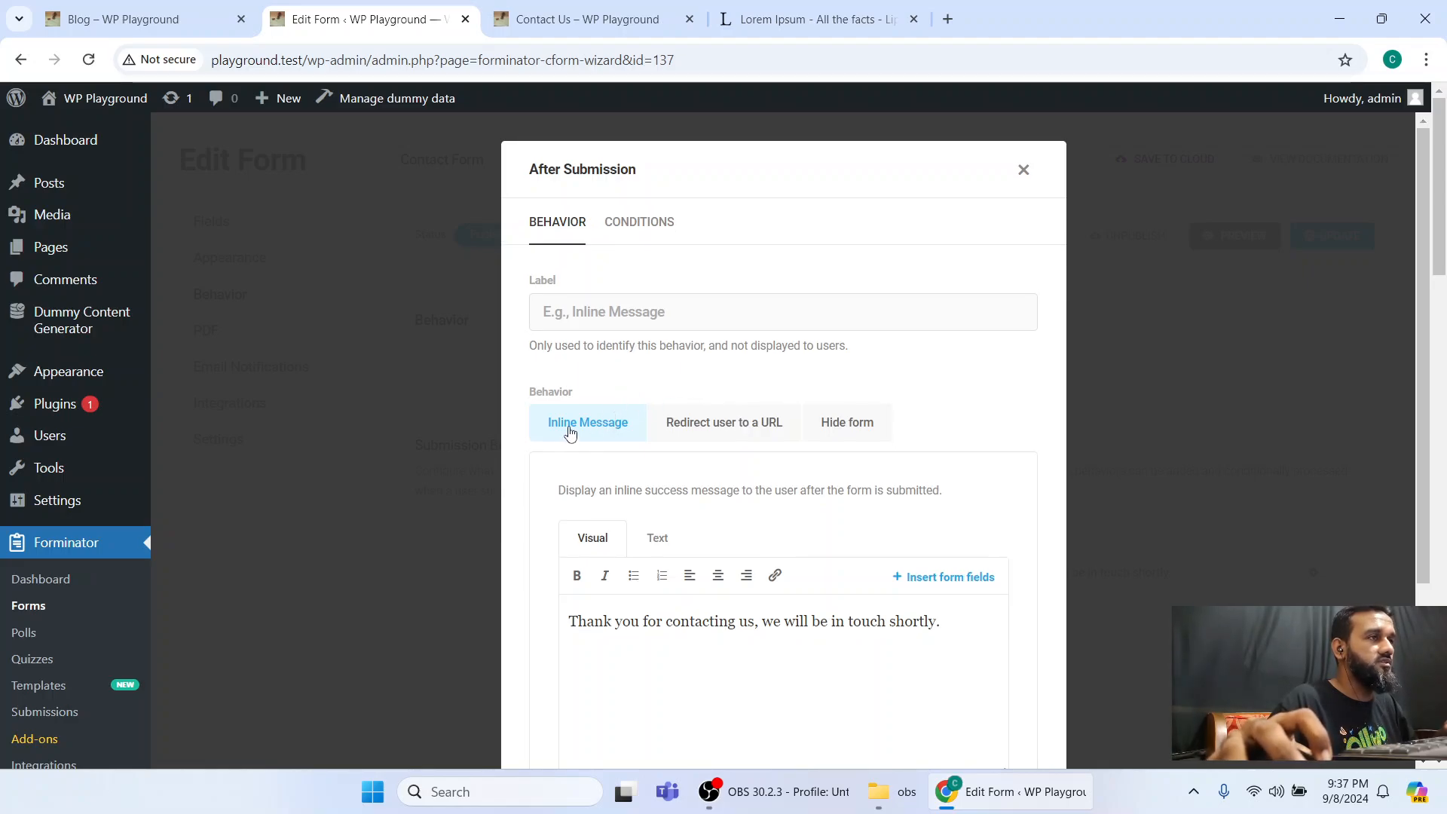
Examine the redirect-to-URL behavior, including its redirect URL and redirection options, alongside the live contact form.
{"action": "left_click", "coordinate": [695, 429]}
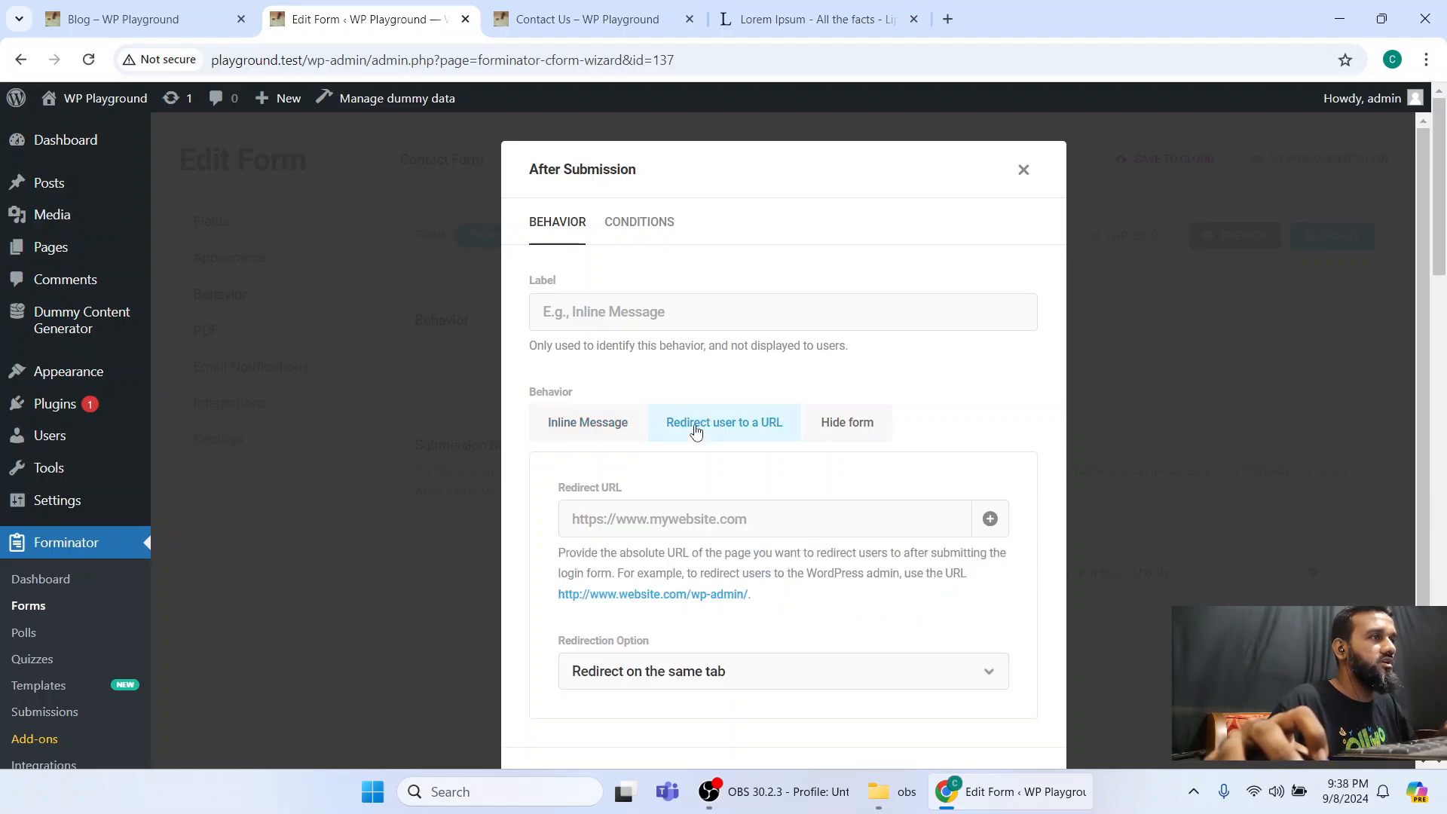
{"action": "left_click", "coordinate": [662, 522]}
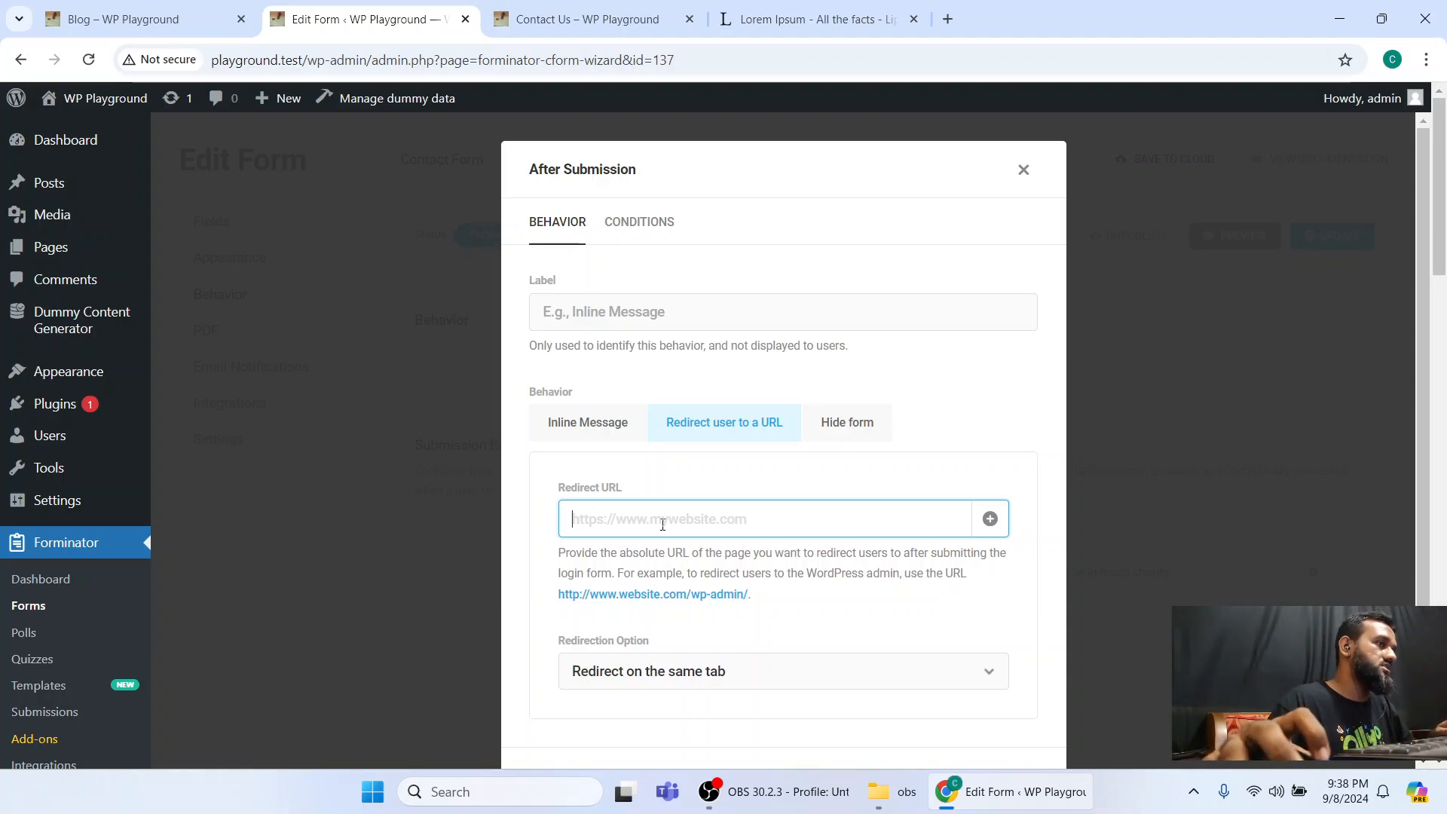
{"action": "scroll", "coordinate": [719, 647], "scroll_direction": "down", "scroll_amount": 1}
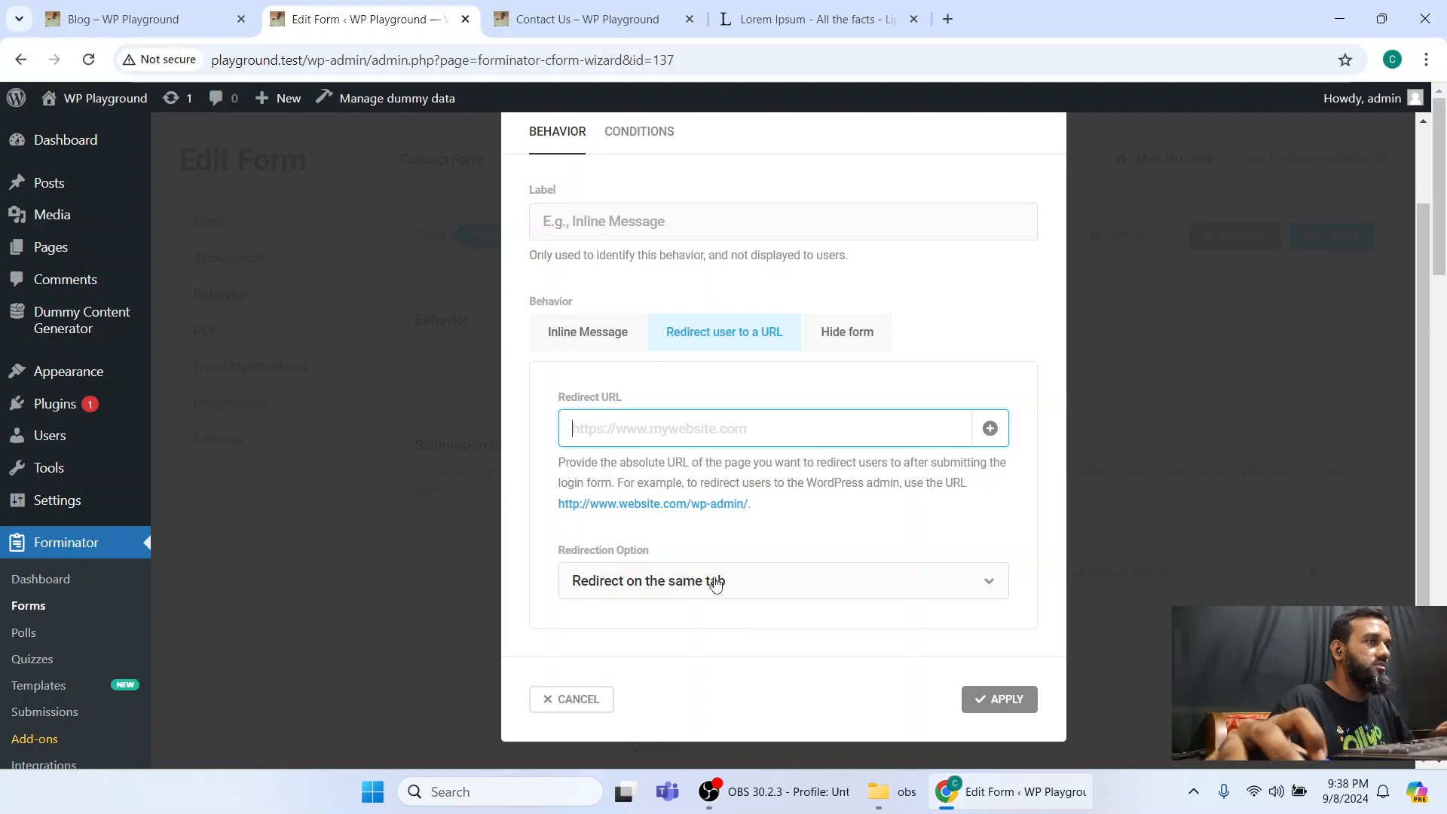
{"action": "left_click", "coordinate": [767, 588]}
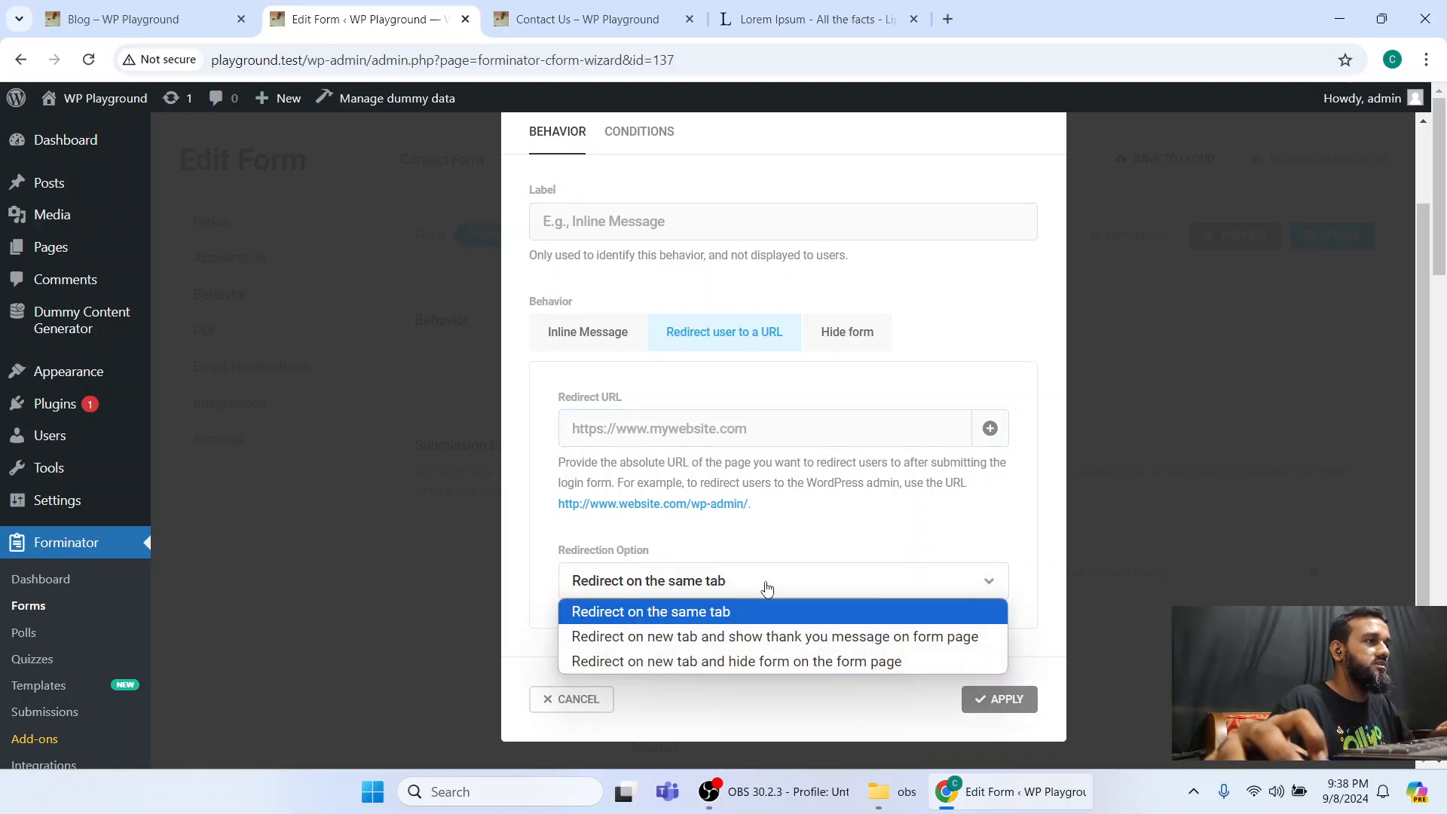
{"action": "left_click", "coordinate": [603, 19]}
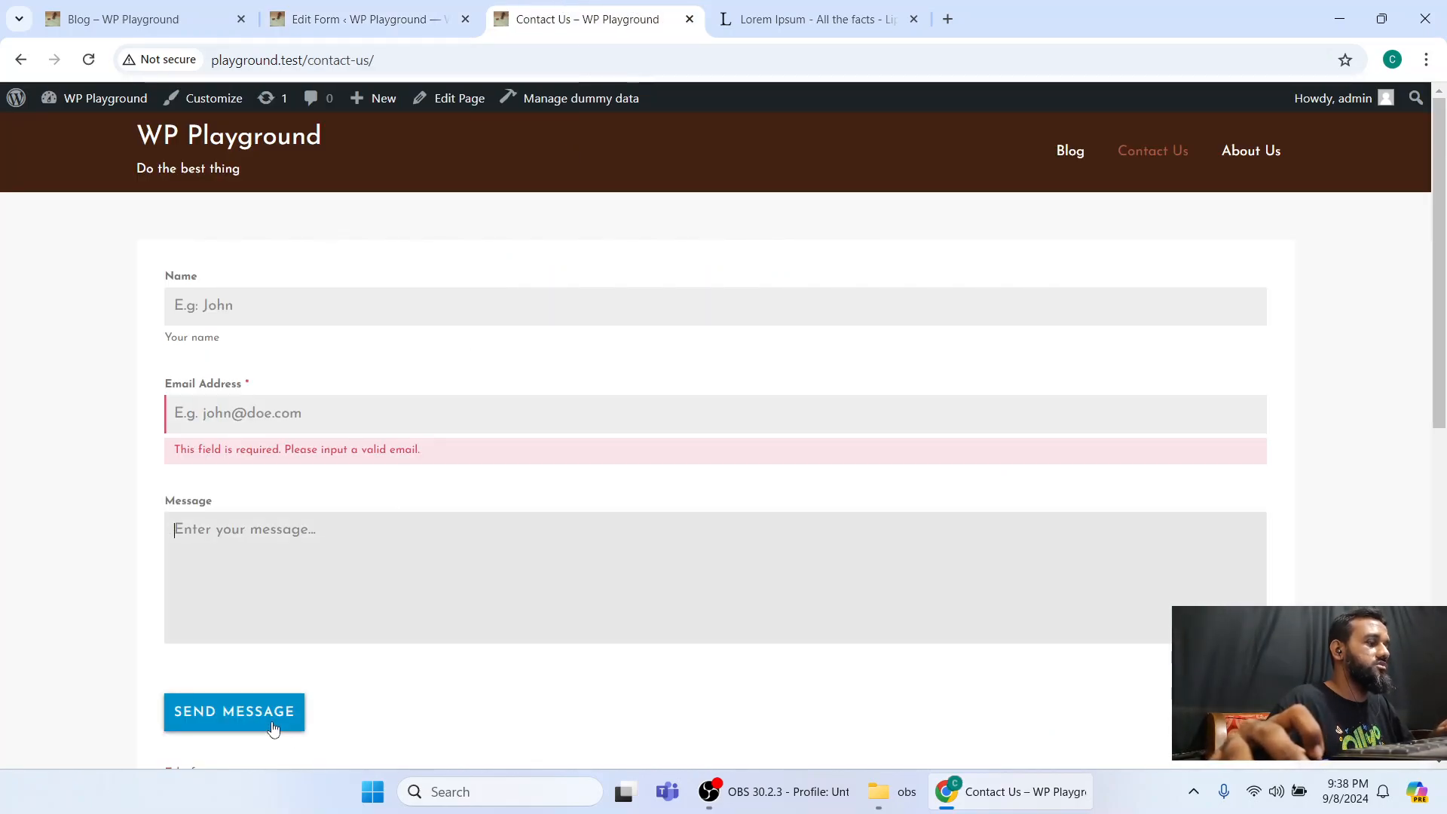
{"action": "left_click", "coordinate": [323, 6]}
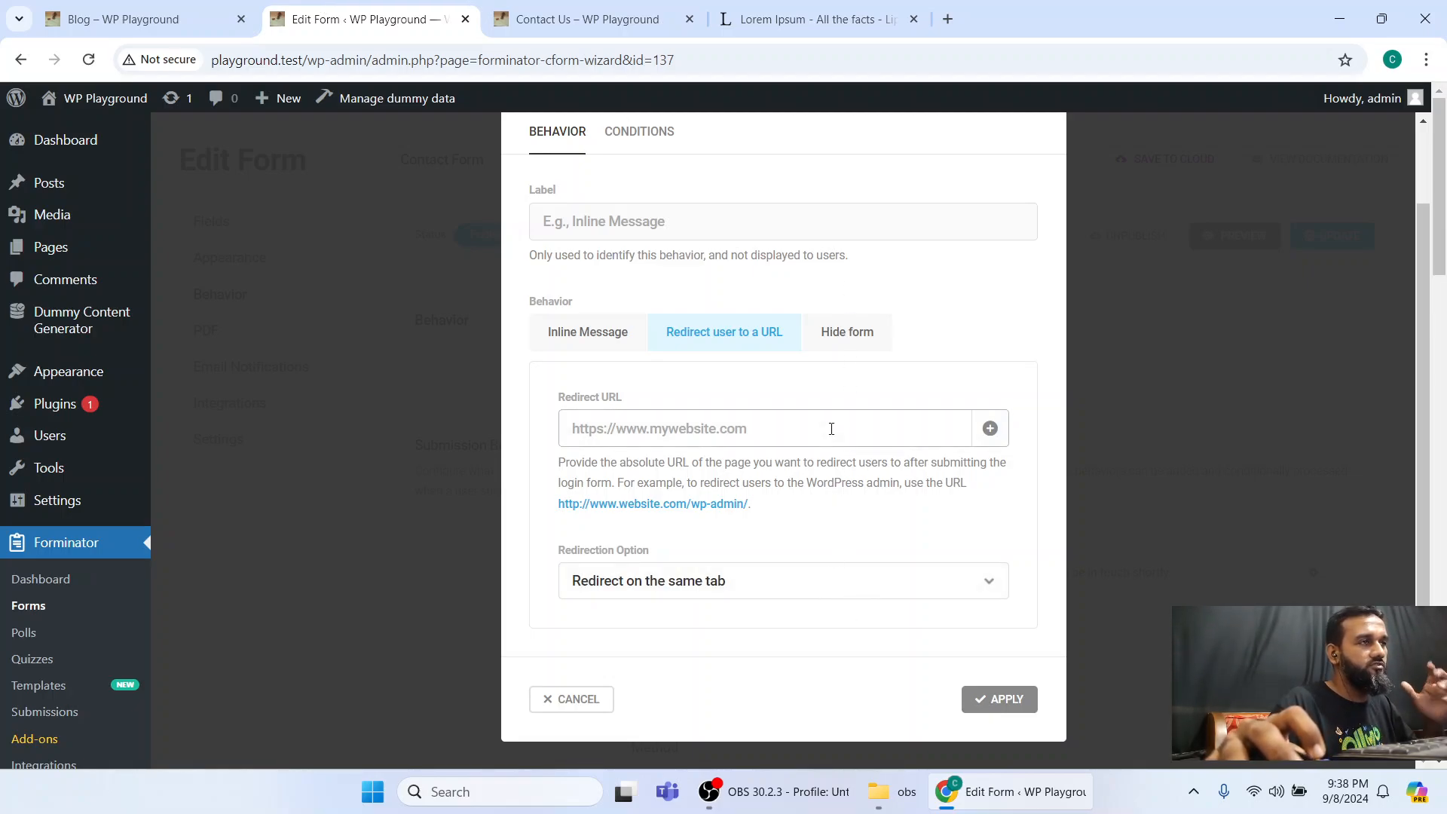
Examine the Hide form behavior and its success message text.
{"action": "left_click", "coordinate": [846, 333]}
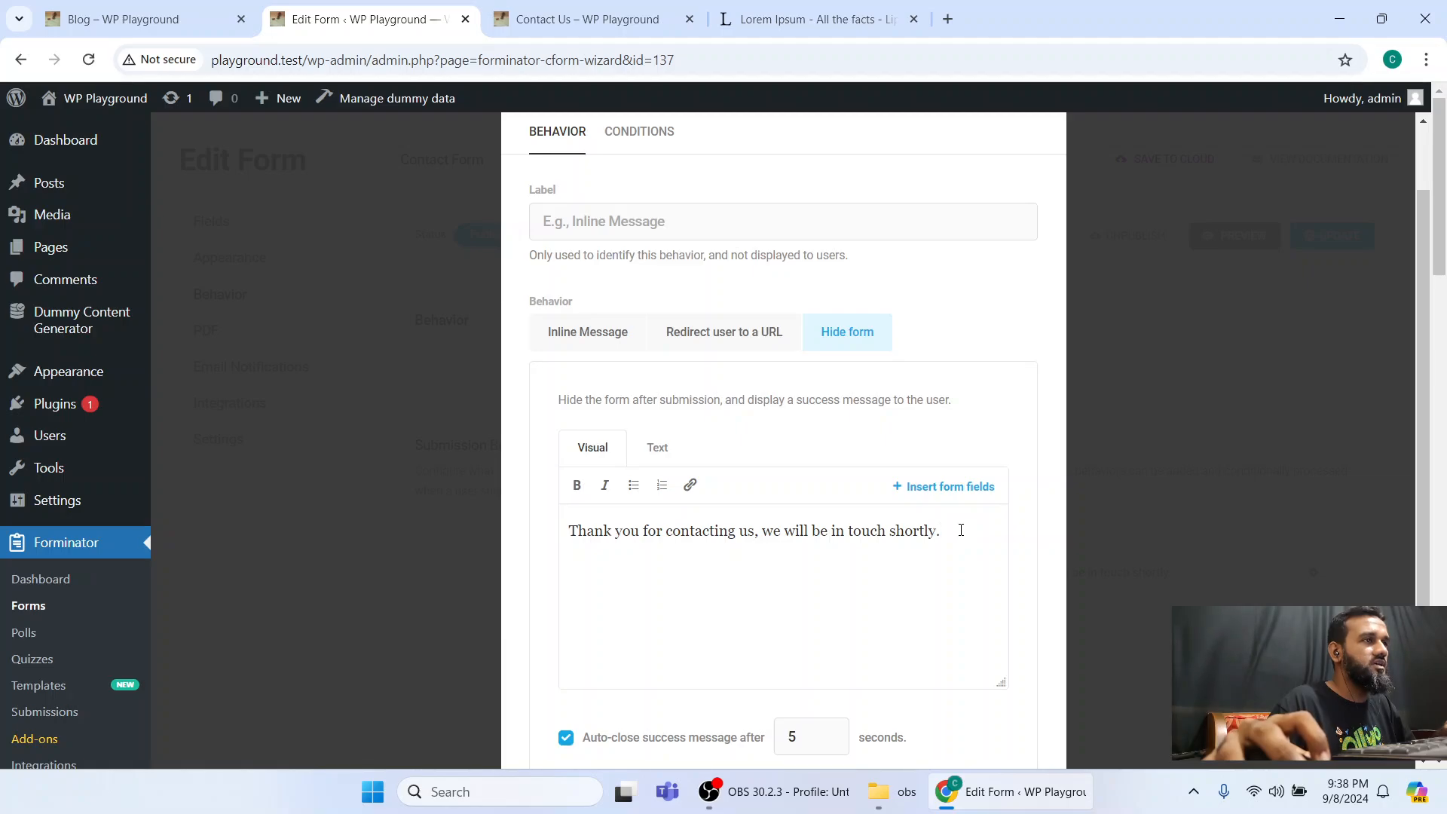
{"action": "left_click_drag", "start_coordinate": [960, 527], "coordinate": [569, 532]}
{"action": "left_click", "coordinate": [856, 581]}
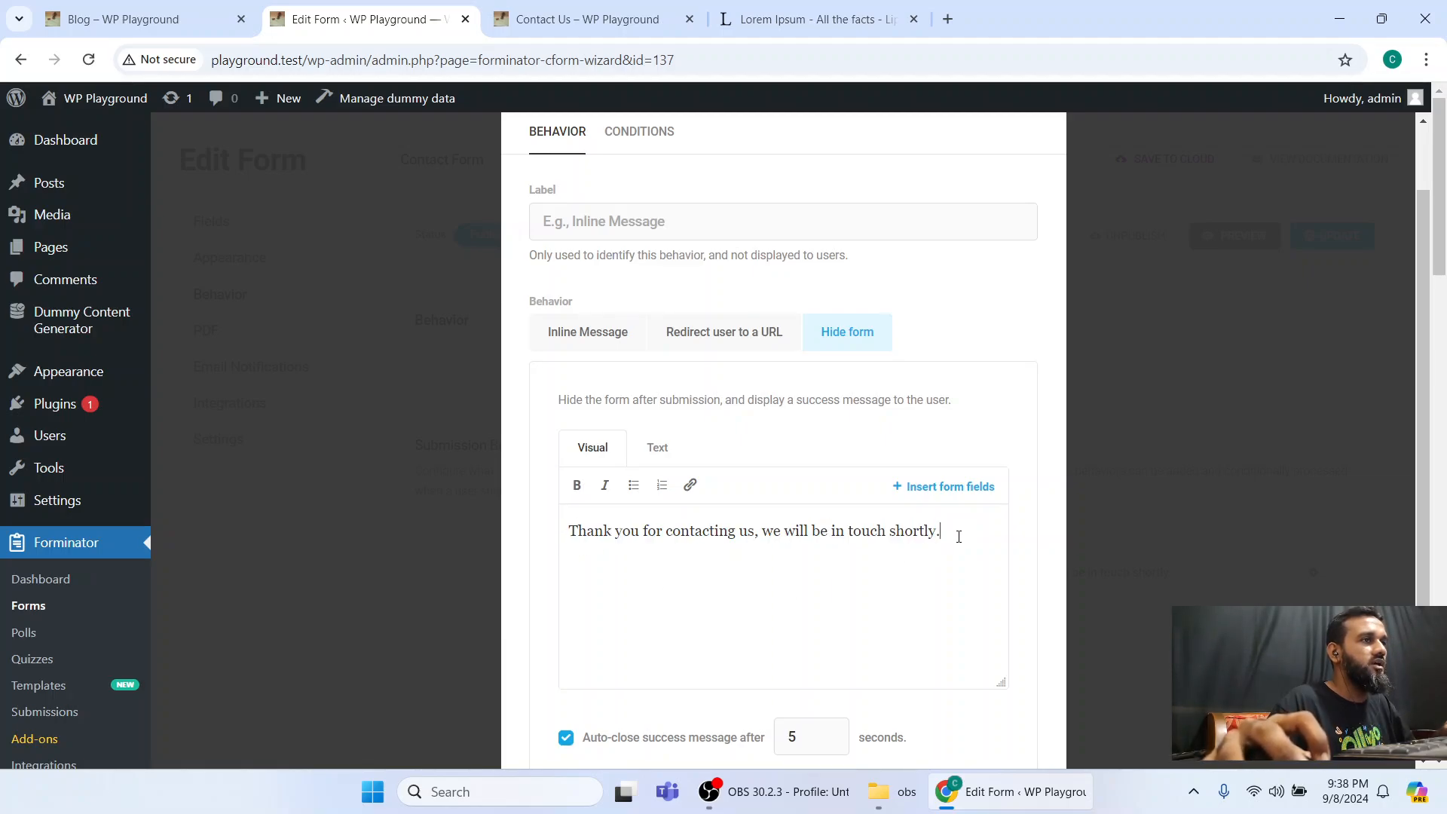
{"action": "left_click_drag", "start_coordinate": [957, 532], "coordinate": [575, 527]}
{"action": "left_click", "coordinate": [703, 628]}
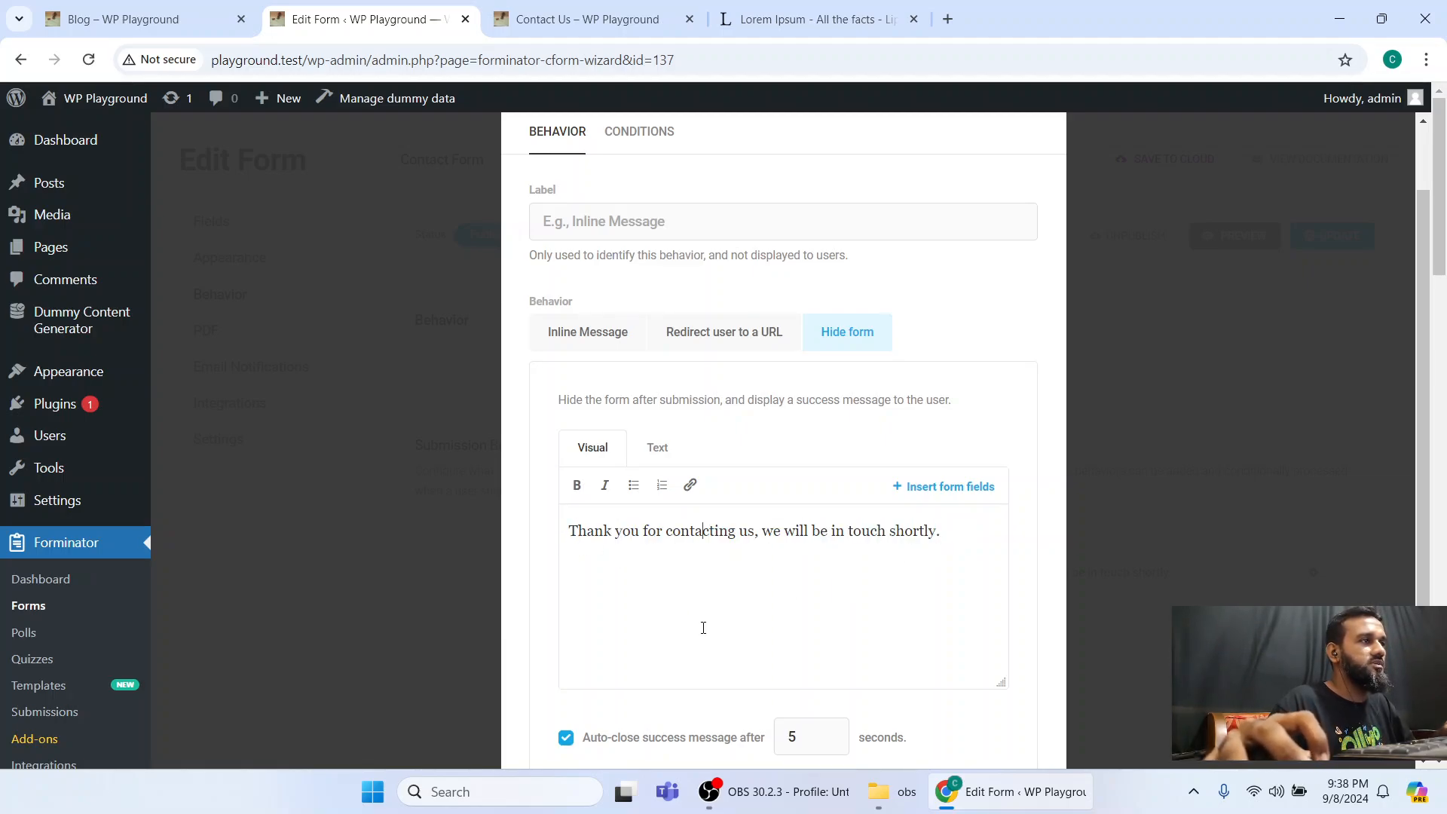
Choose the Inline Message behavior, shorten its success message to "Thank you for contacting us." and apply it.
{"action": "left_click", "coordinate": [565, 332]}
{"action": "scroll", "coordinate": [953, 540], "scroll_direction": "down", "scroll_amount": 2}
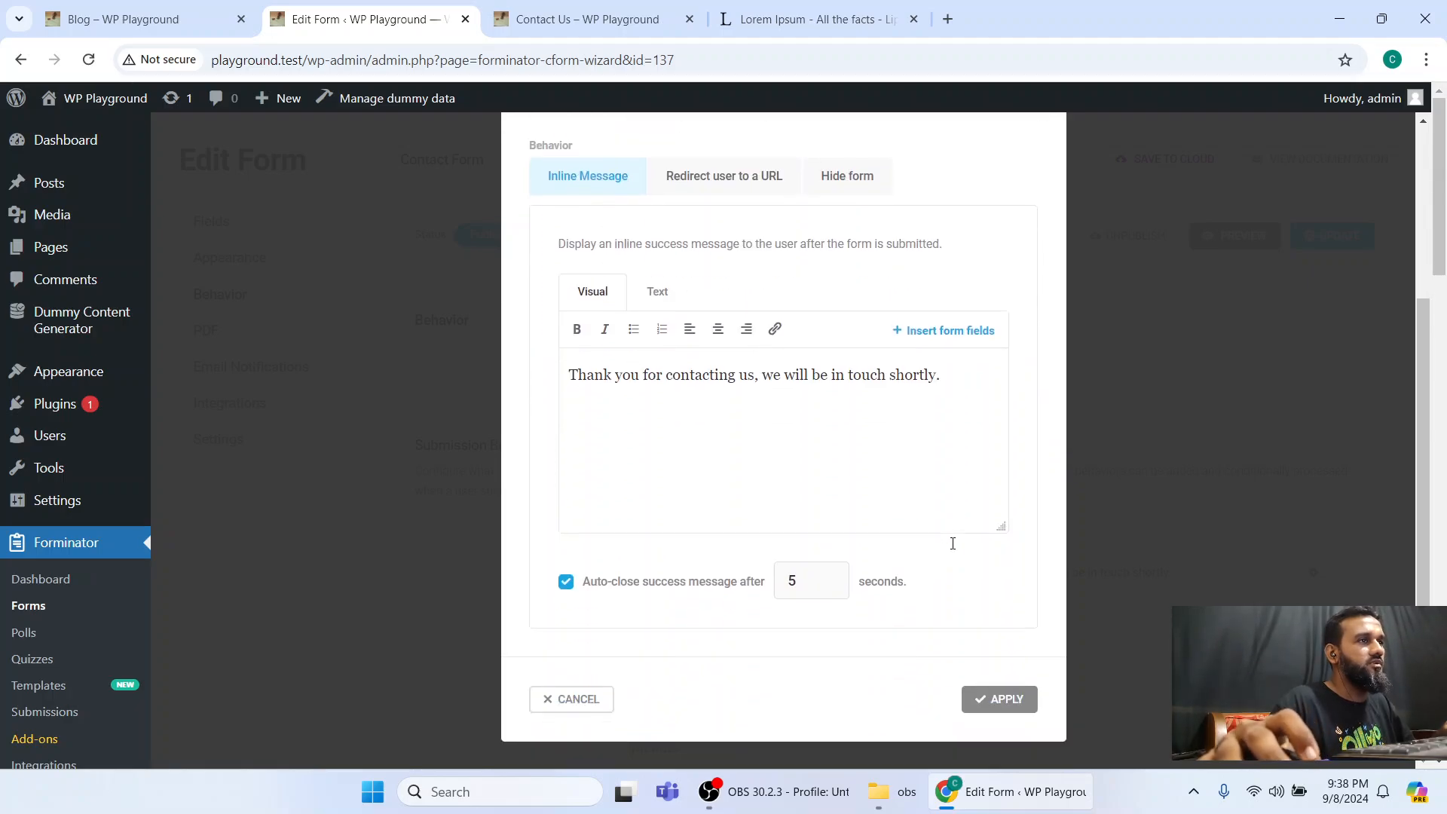
{"action": "left_click_drag", "start_coordinate": [952, 376], "coordinate": [906, 376]}
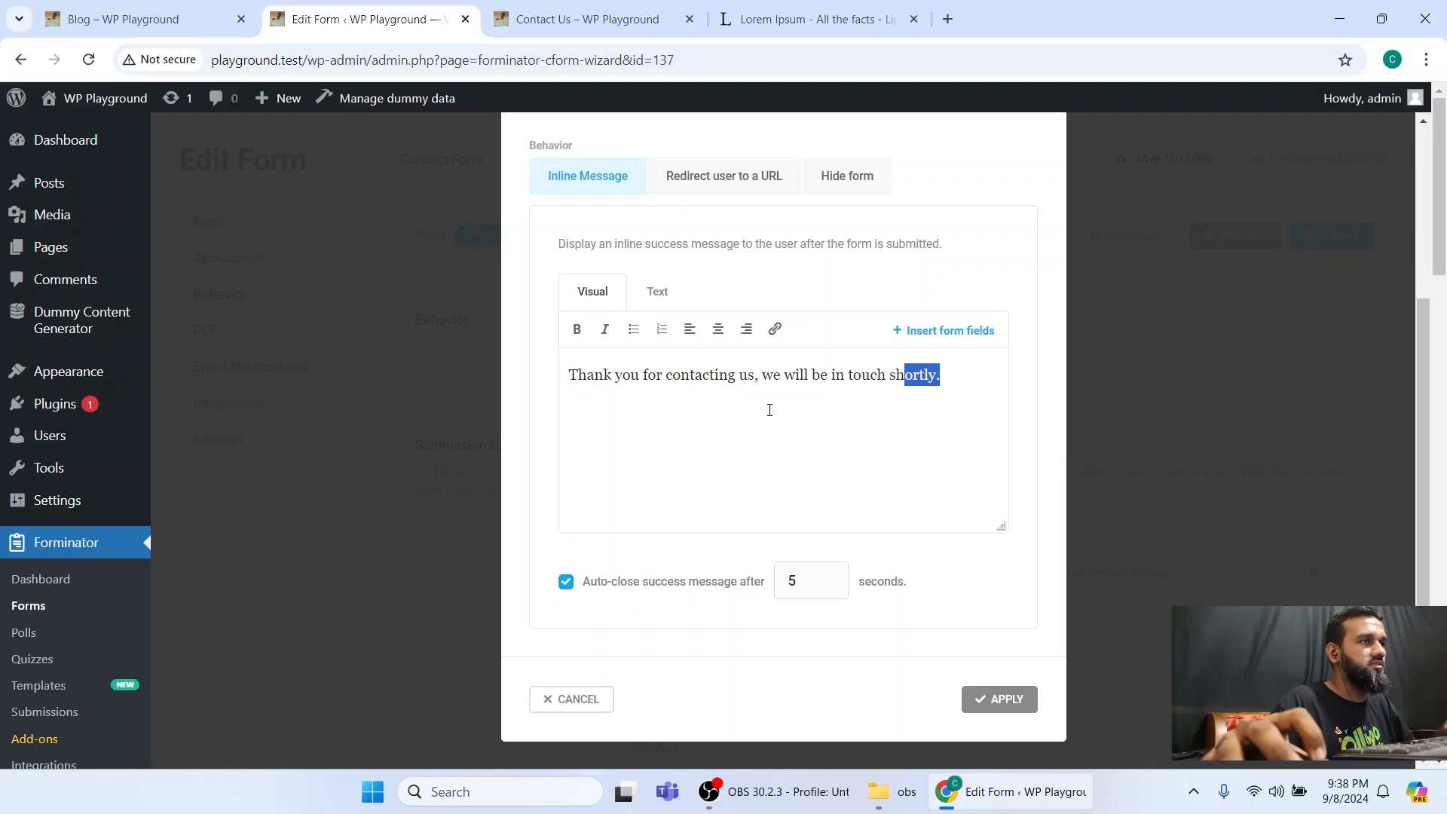
{"action": "left_click", "coordinate": [755, 380]}
{"action": "left_click_drag", "start_coordinate": [755, 381], "coordinate": [936, 374]}
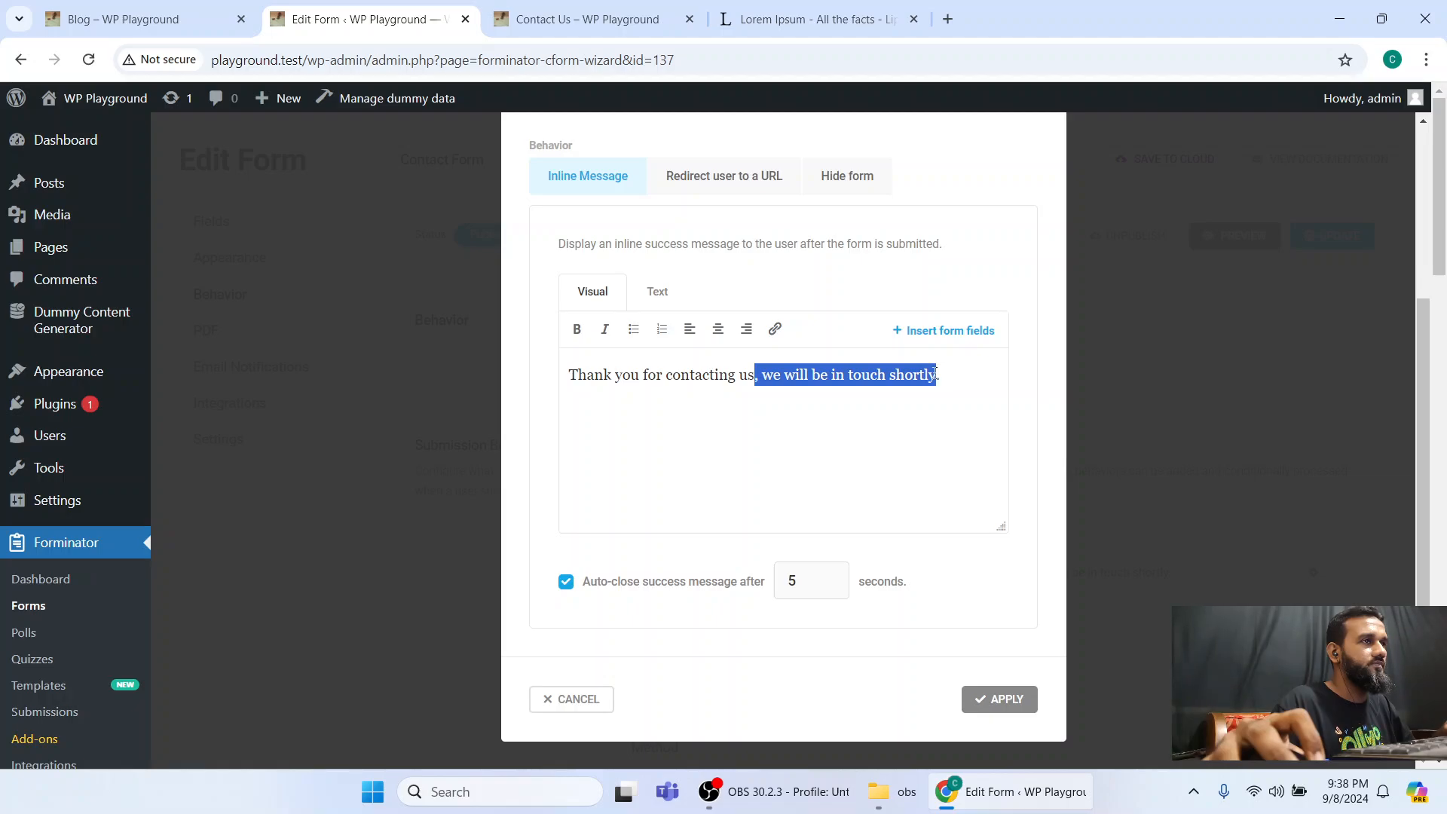
{"action": "key", "text": "BackSpace"}
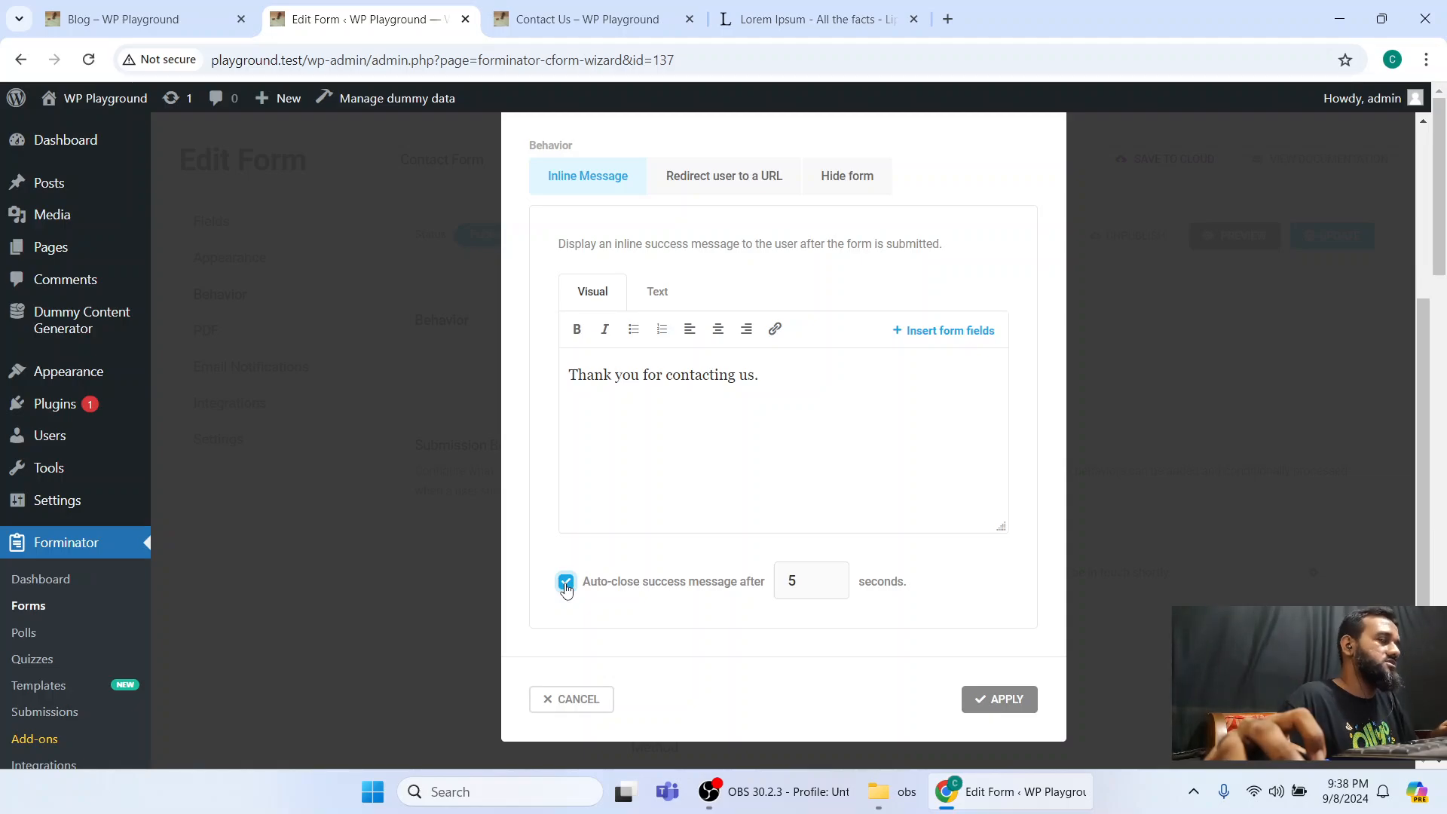
{"action": "left_click", "coordinate": [799, 581]}
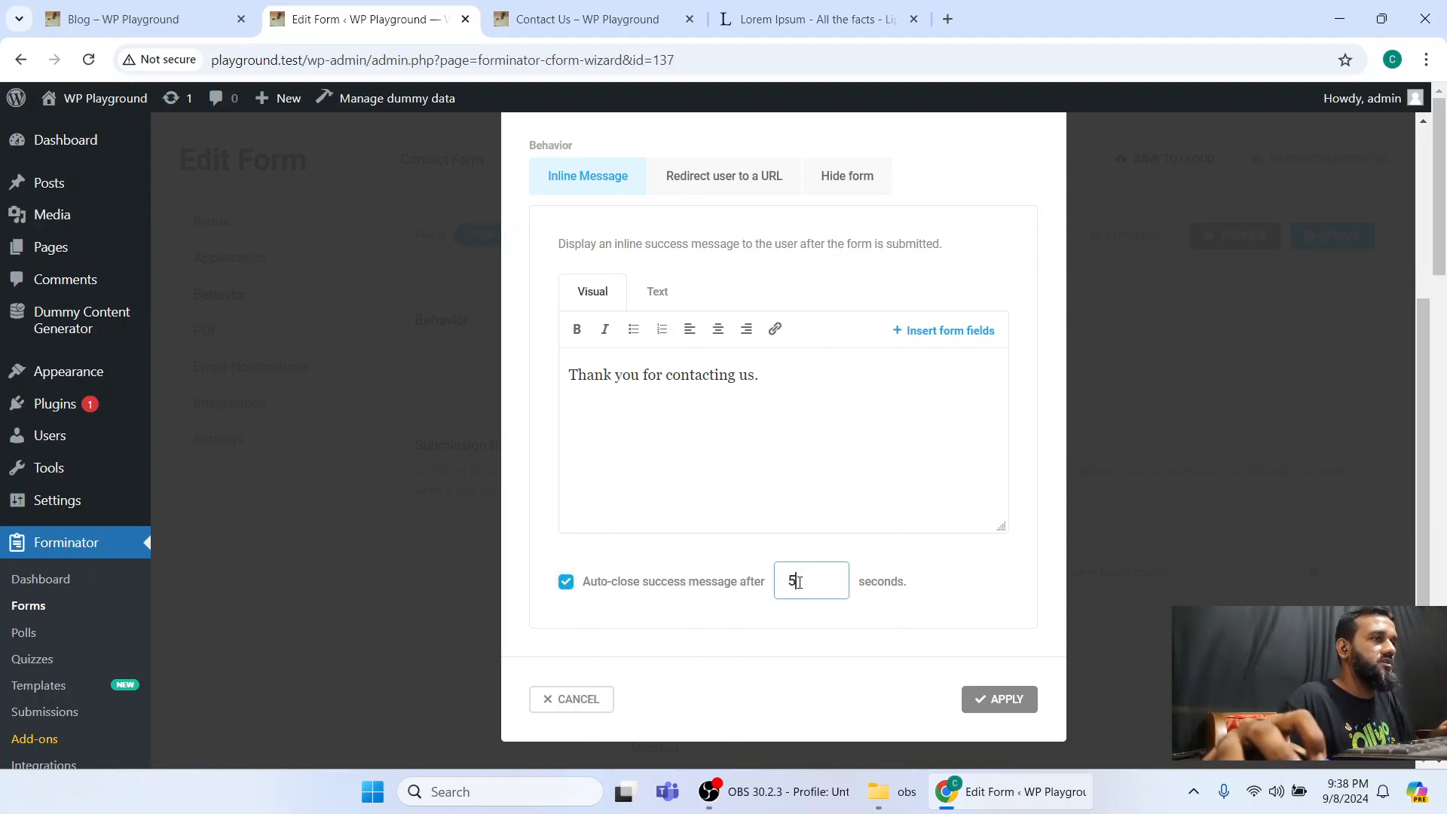
{"action": "left_click", "coordinate": [993, 700]}
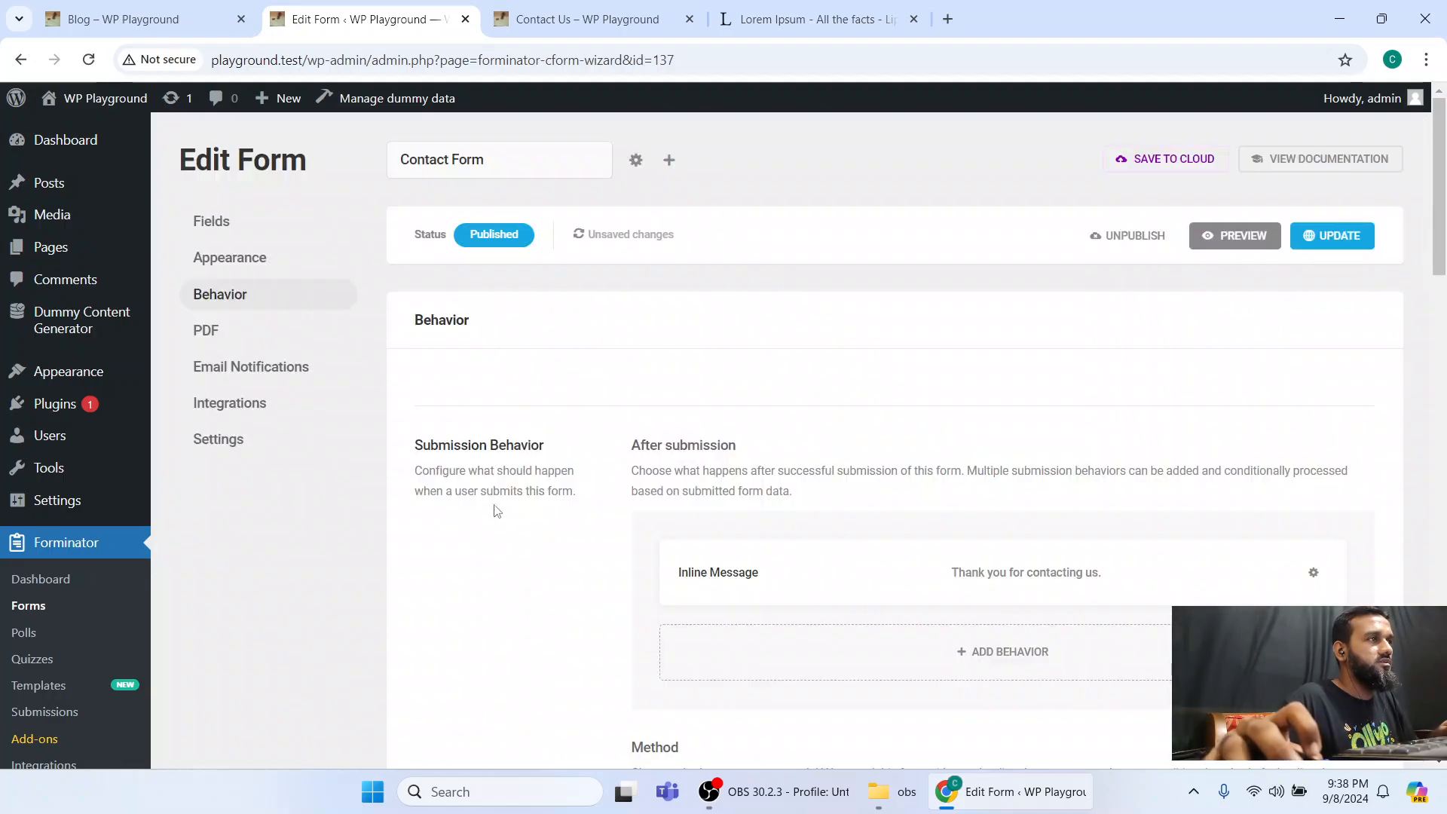
Examine the submission method, validation, inline validation and submission indicator settings alongside the live contact form.
{"action": "scroll", "coordinate": [462, 527], "scroll_direction": "down", "scroll_amount": 5}
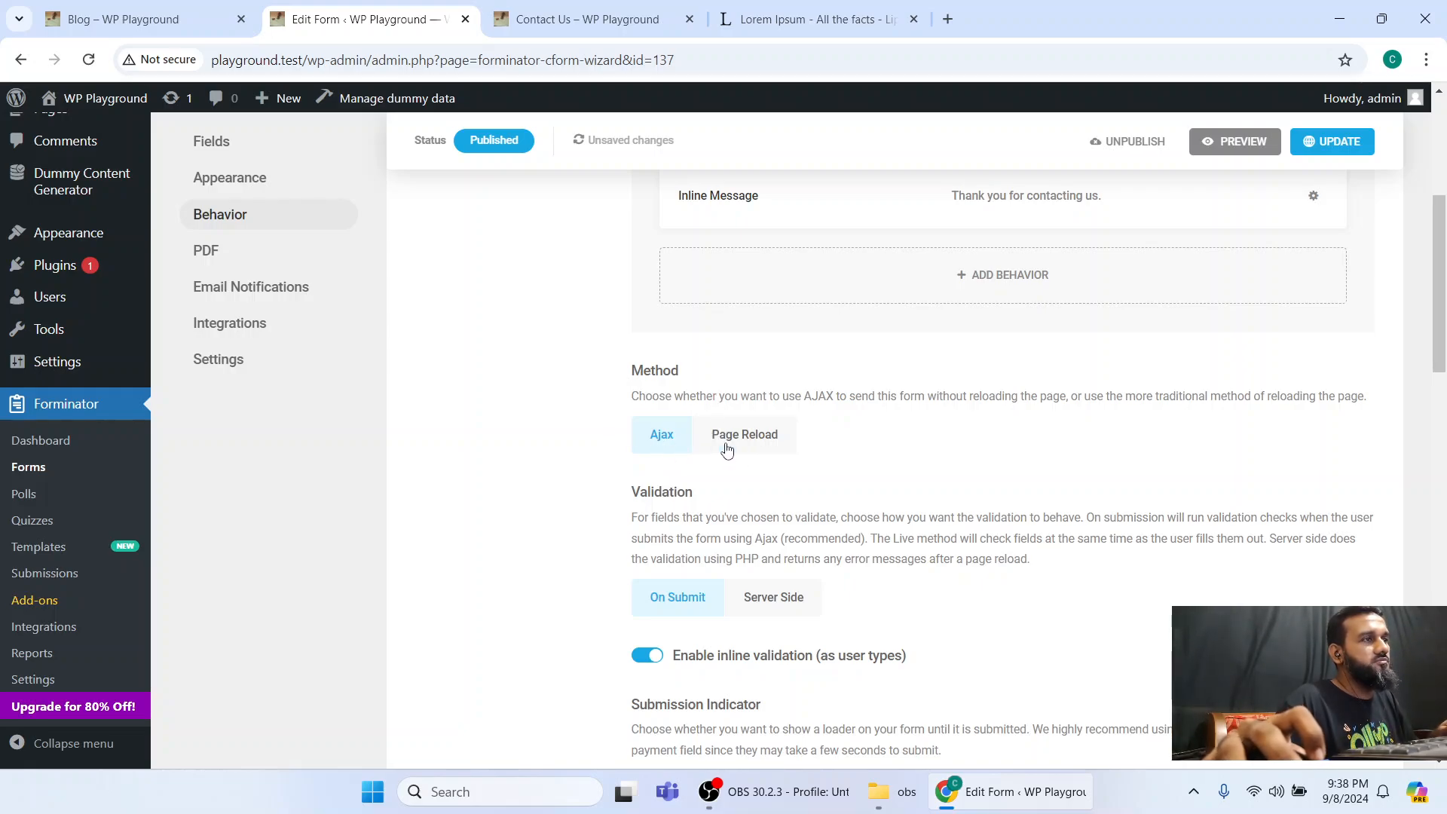
{"action": "left_click", "coordinate": [577, 6]}
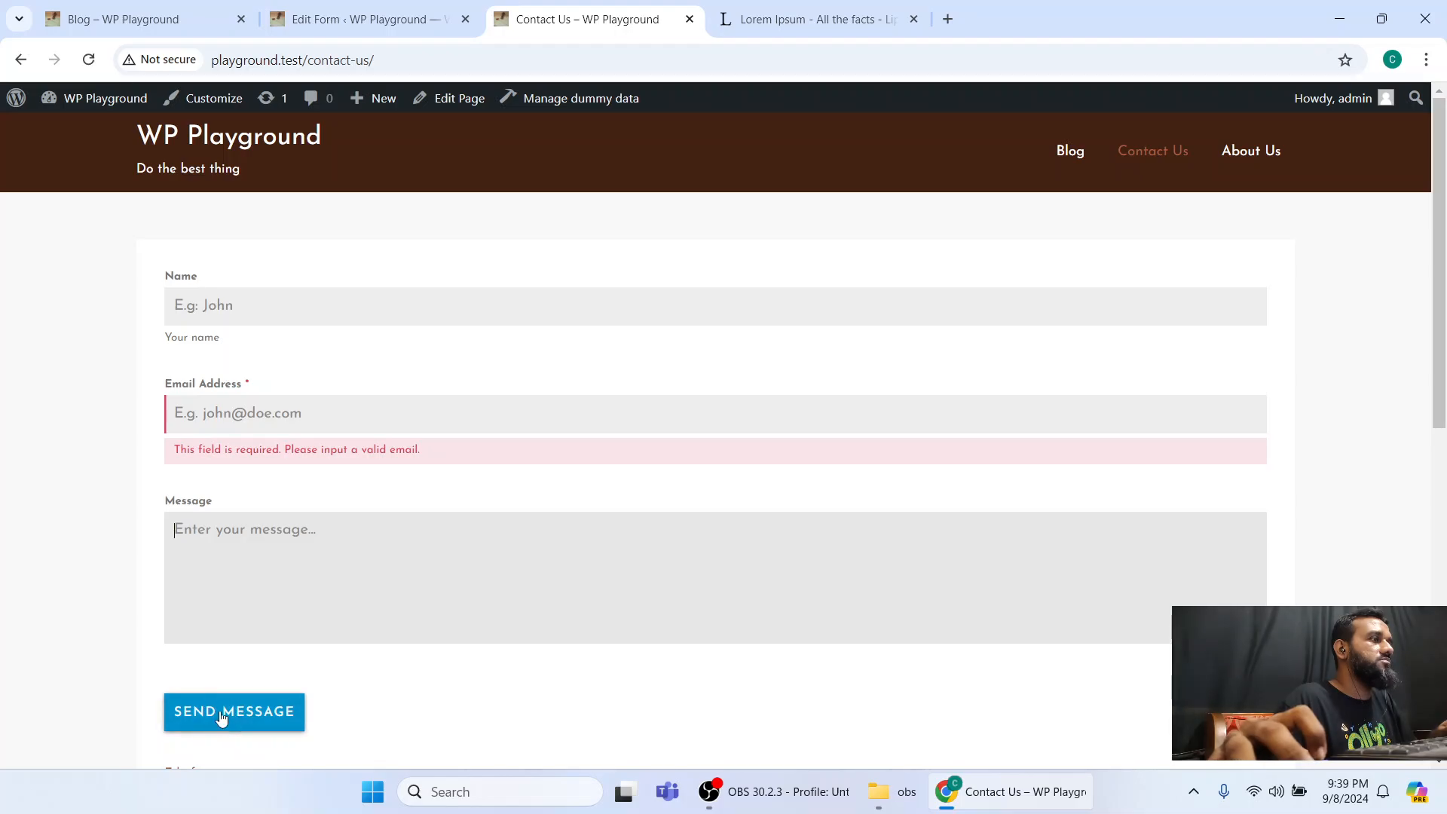
{"action": "left_click", "coordinate": [422, 18]}
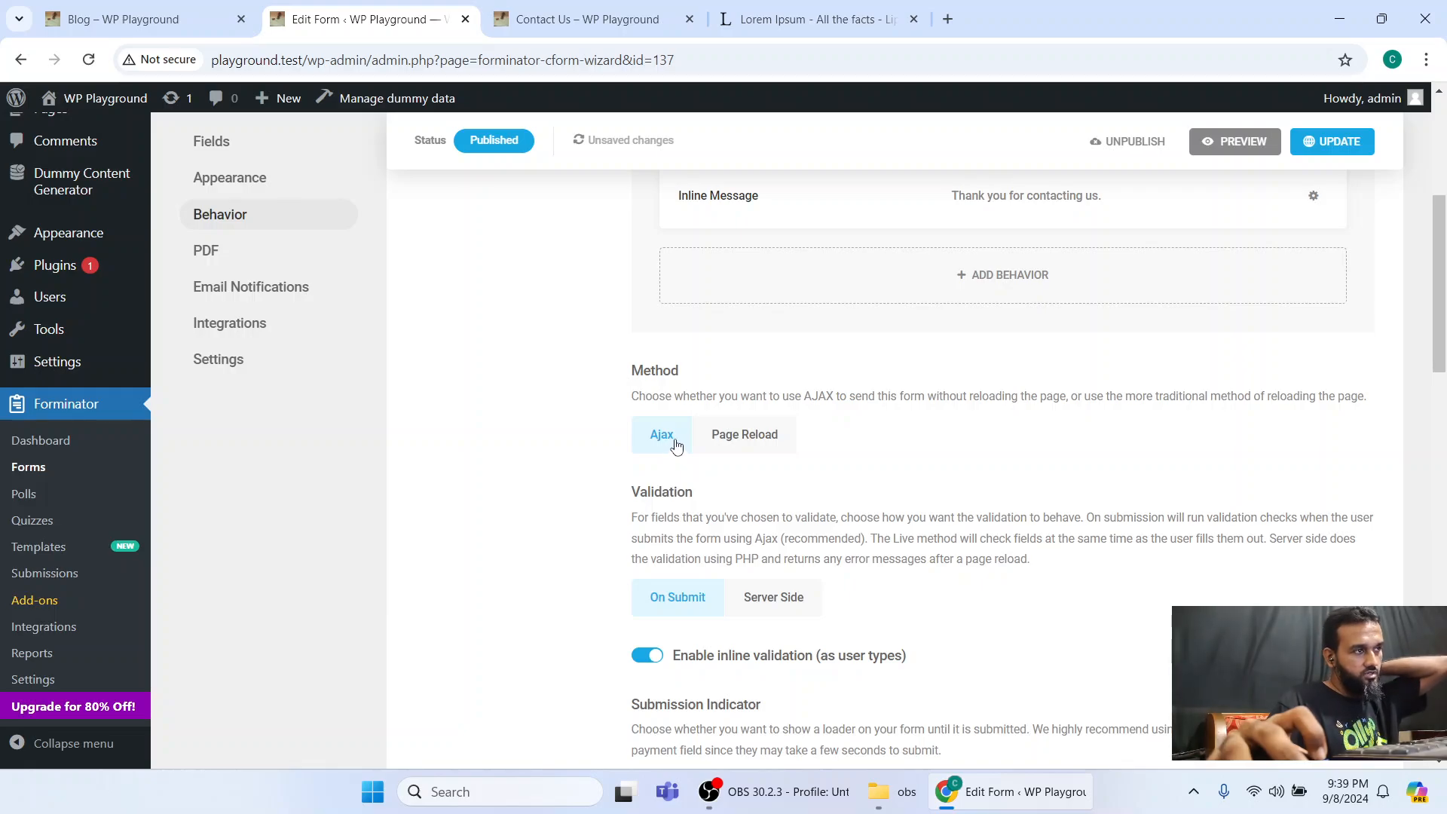
{"action": "scroll", "coordinate": [700, 476], "scroll_direction": "down", "scroll_amount": 2}
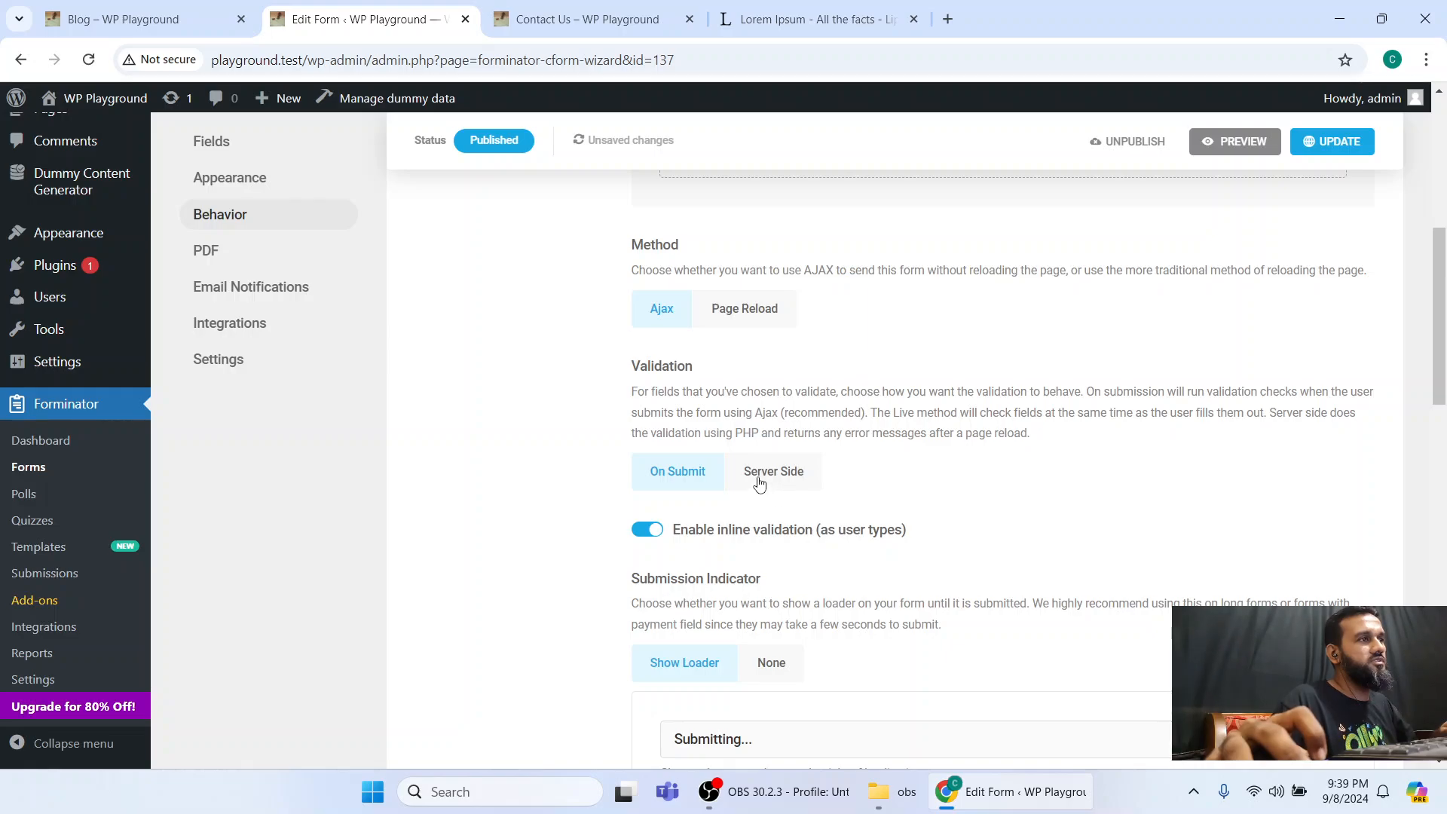
{"action": "left_click", "coordinate": [551, 16]}
{"action": "left_click", "coordinate": [362, 19]}
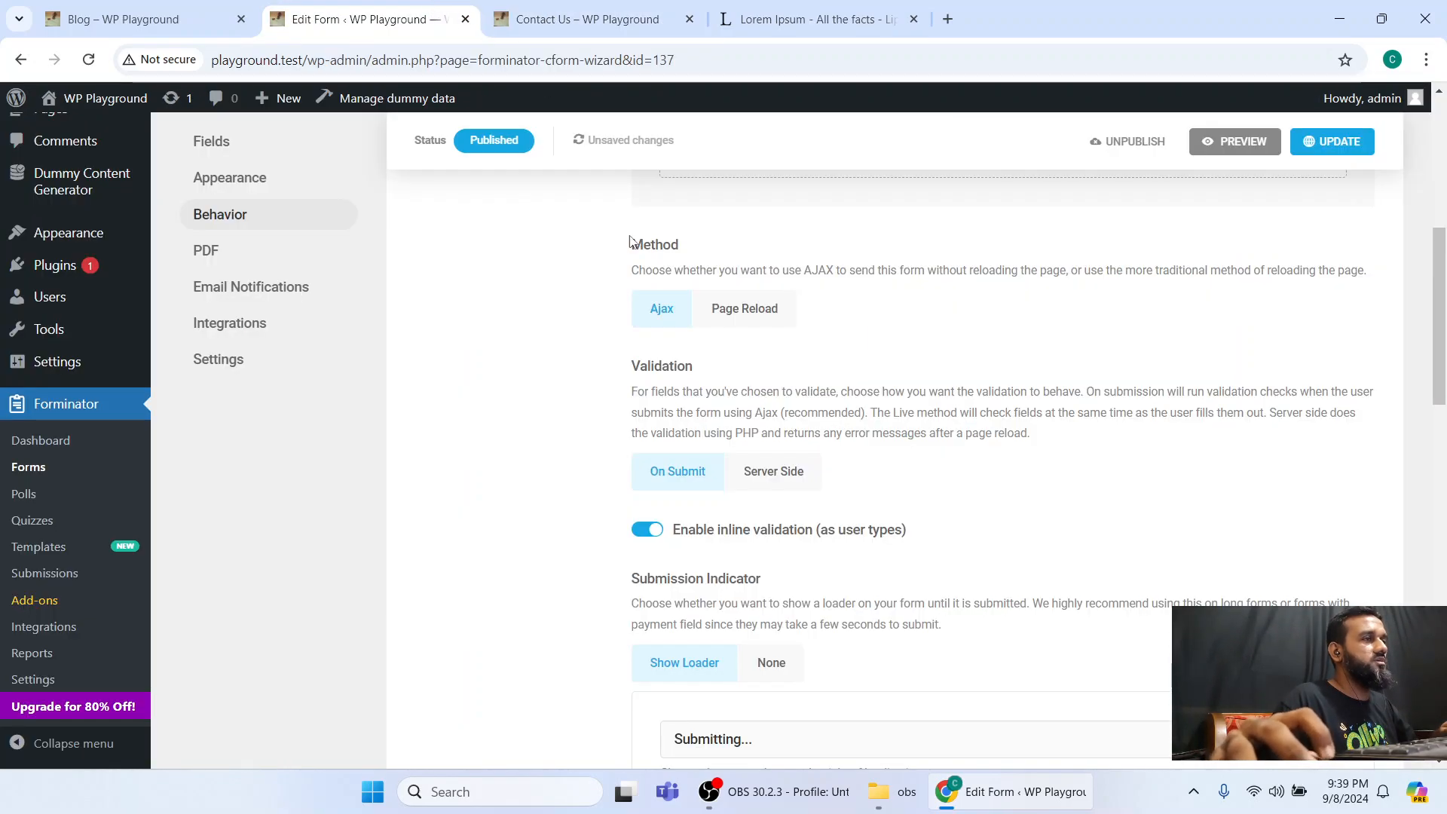
{"action": "left_click", "coordinate": [563, 8]}
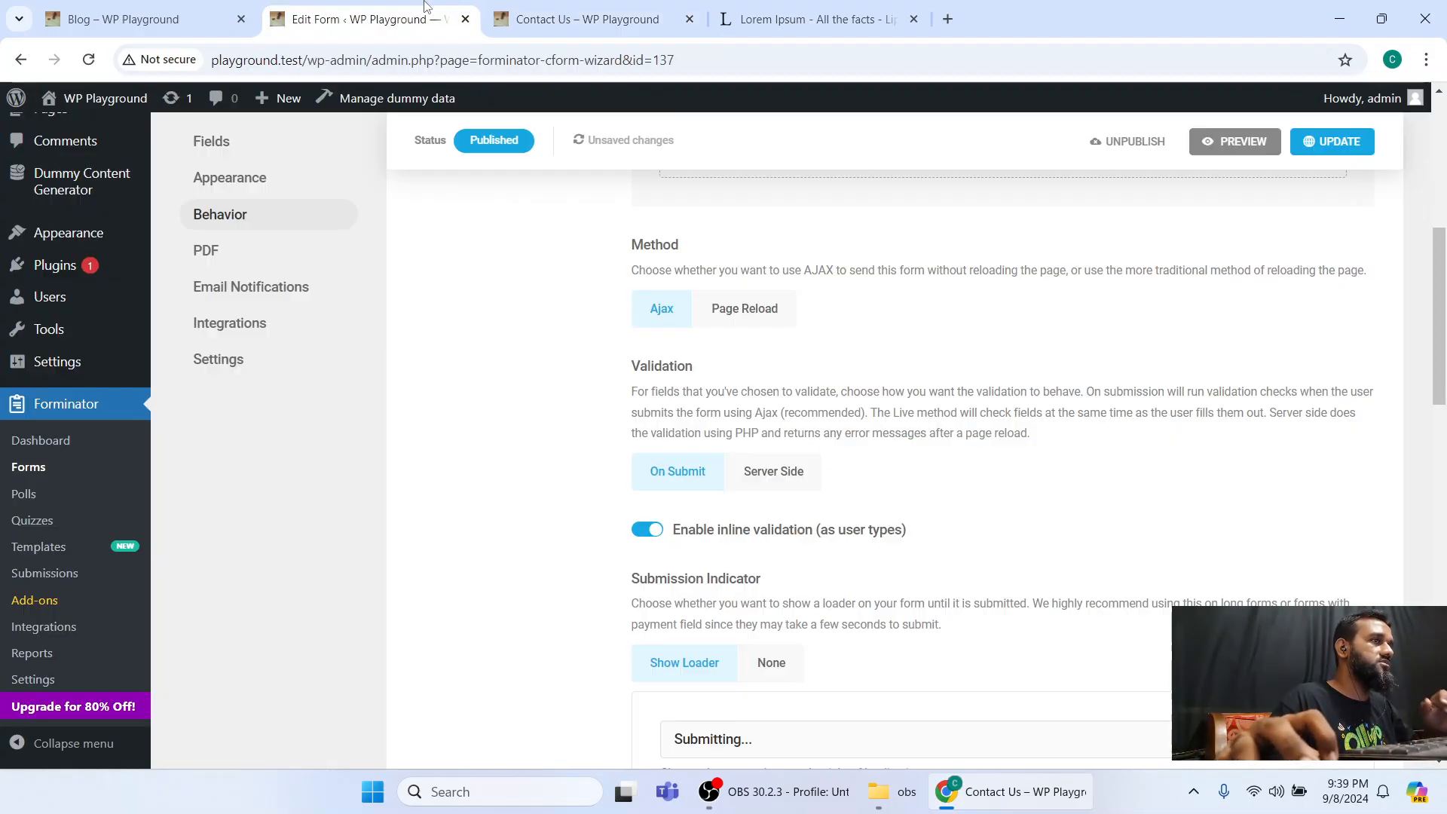
{"action": "left_click", "coordinate": [361, 19]}
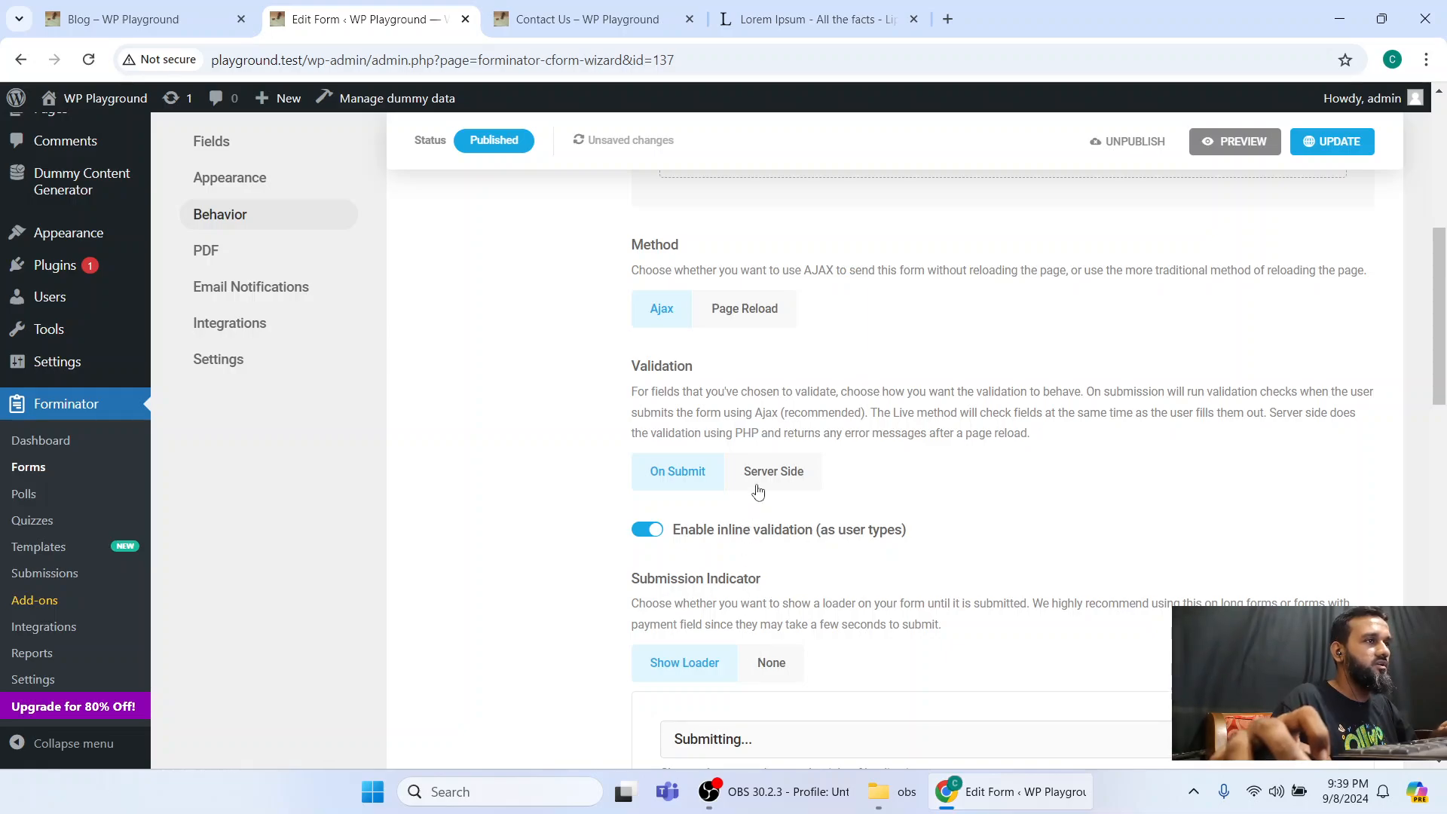
{"action": "scroll", "coordinate": [570, 495], "scroll_direction": "down", "scroll_amount": 3}
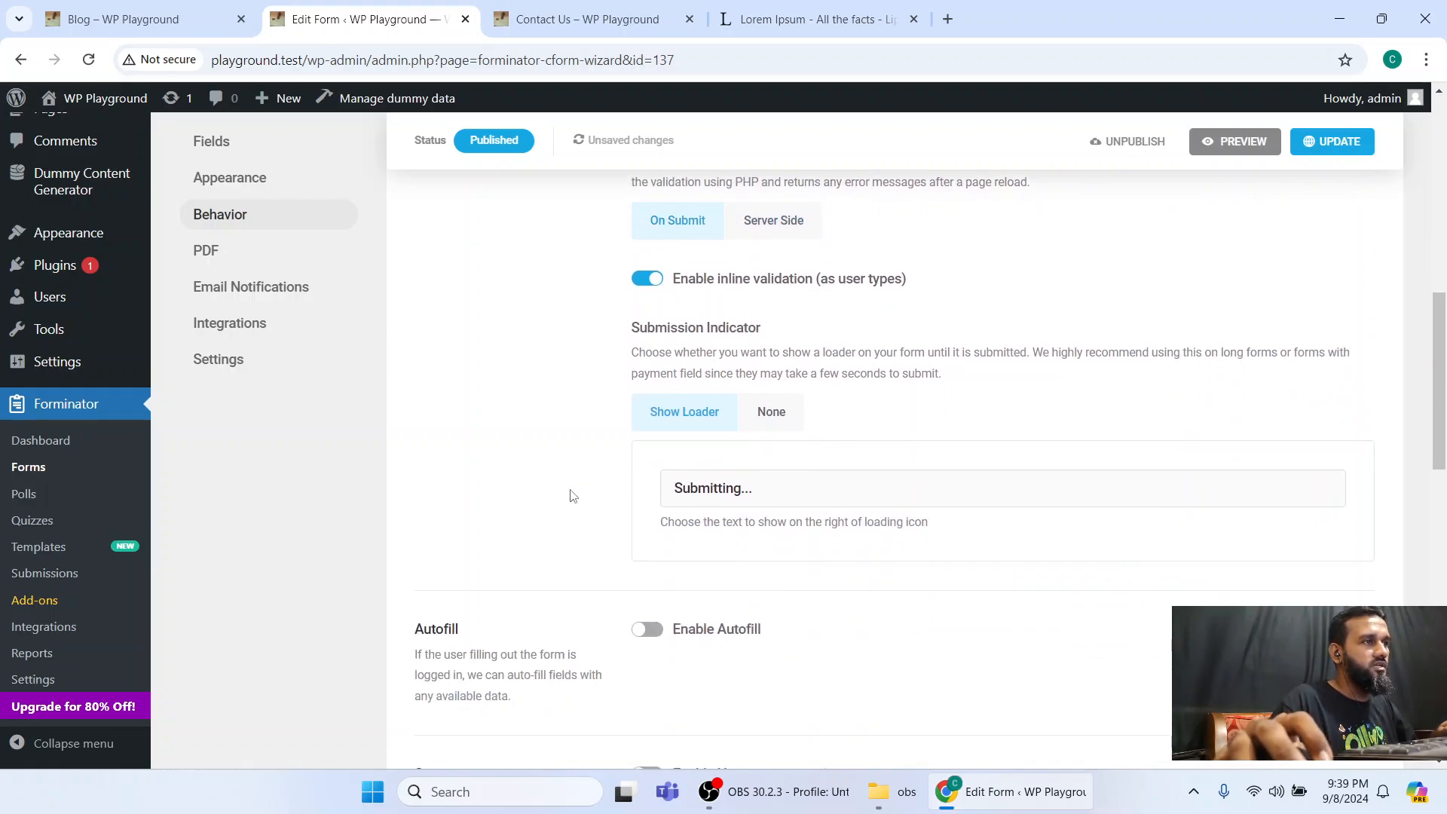
{"action": "left_click", "coordinate": [648, 279]}
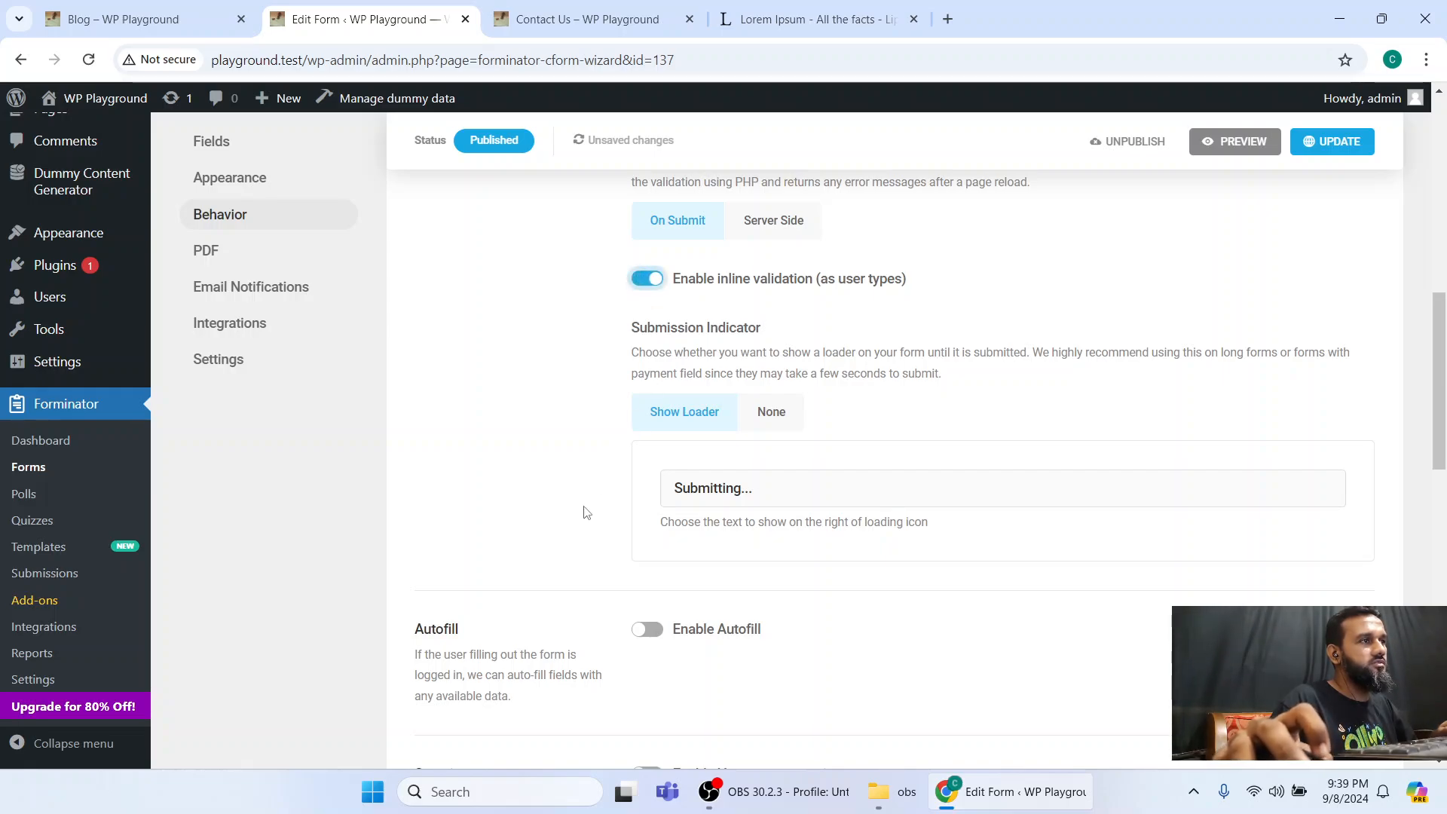
Enable Autofill for logged-in users and compare its Name and Email Address fields with the live contact form.
{"action": "scroll", "coordinate": [772, 428], "scroll_direction": "down", "scroll_amount": 3}
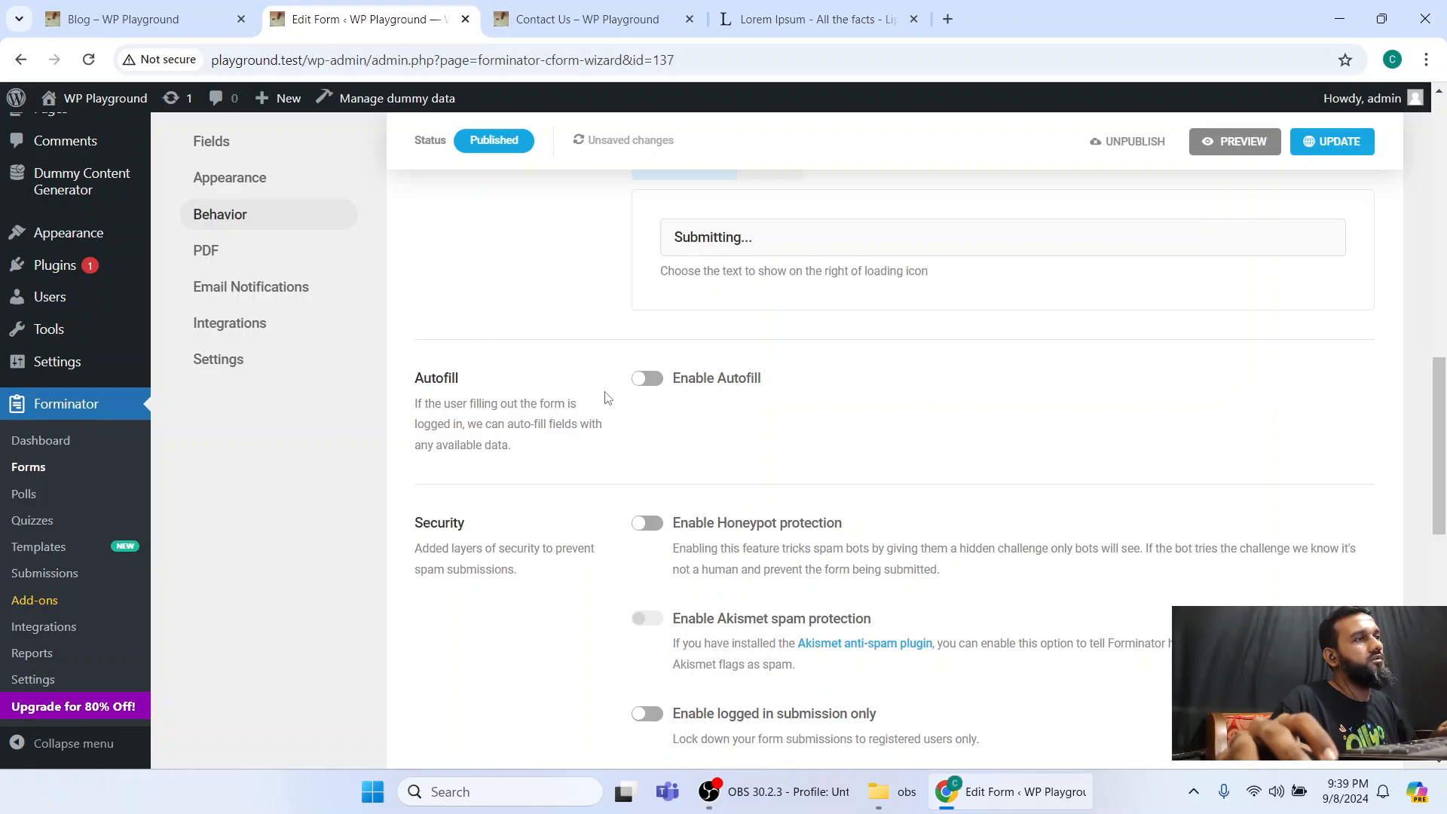
{"action": "scroll", "coordinate": [613, 391], "scroll_direction": "down", "scroll_amount": 2}
{"action": "left_click", "coordinate": [649, 254]}
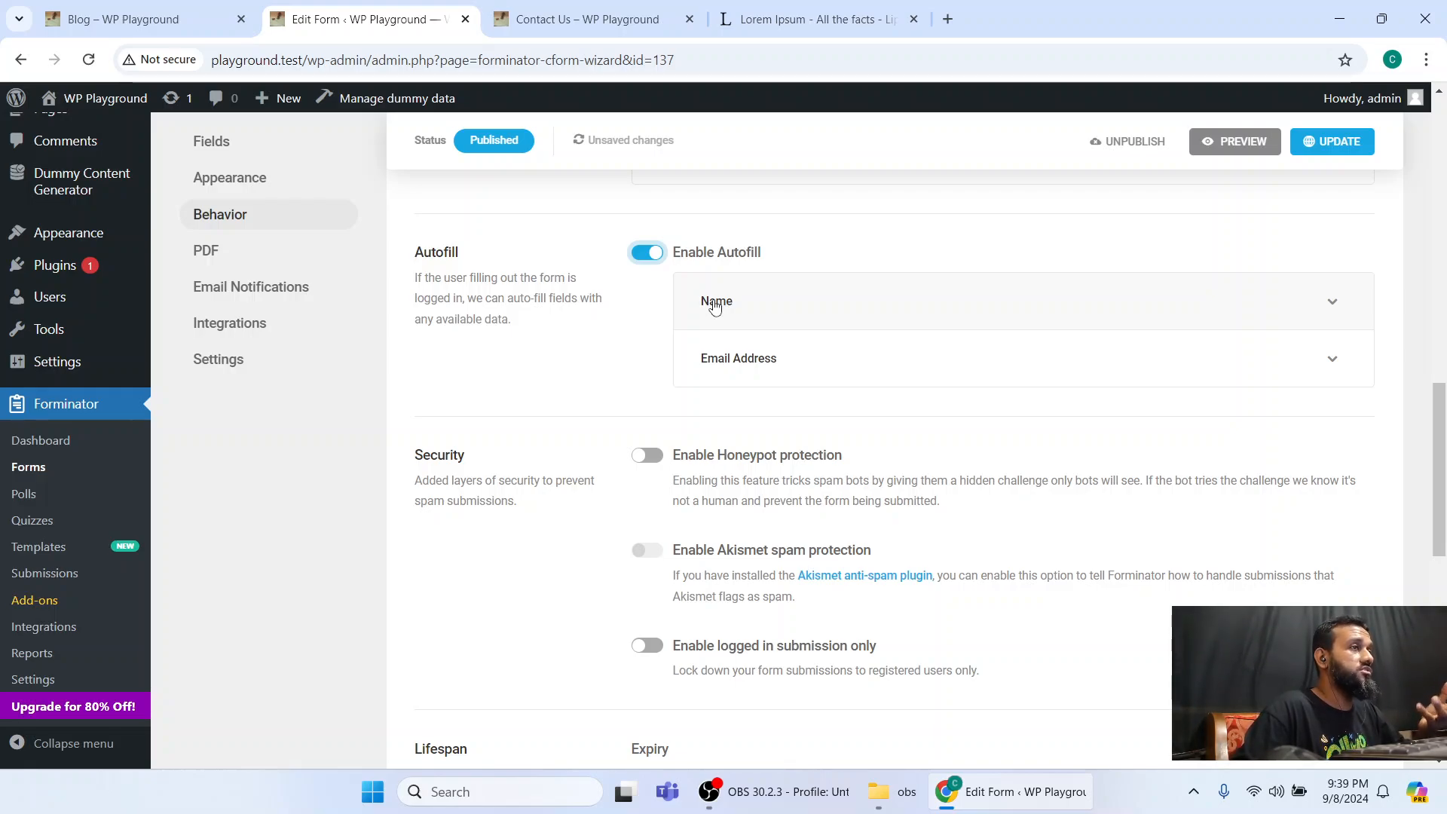
{"action": "key", "text": "ctrl+Tab"}
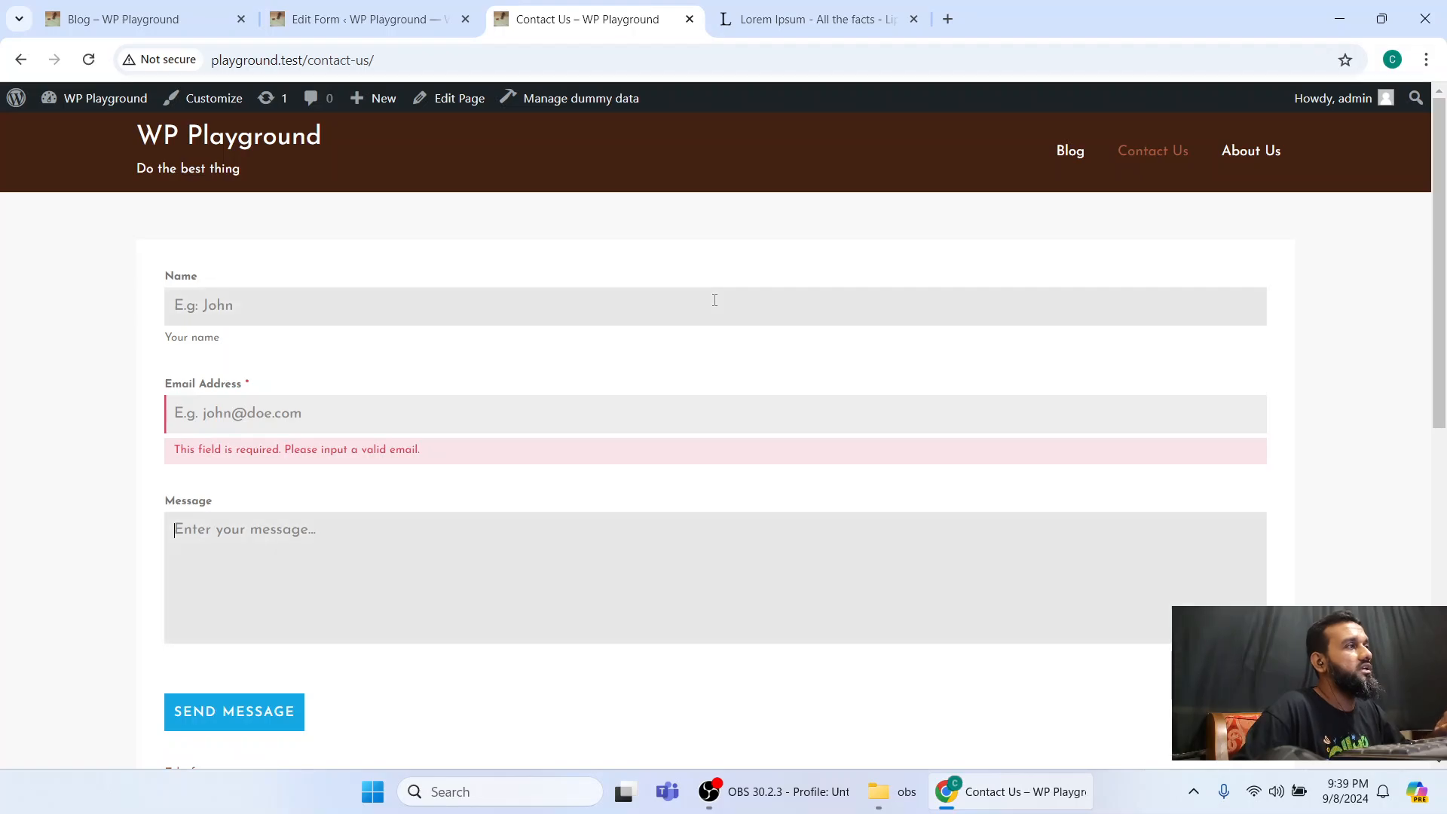
{"action": "key", "text": "ctrl+shift+Tab"}
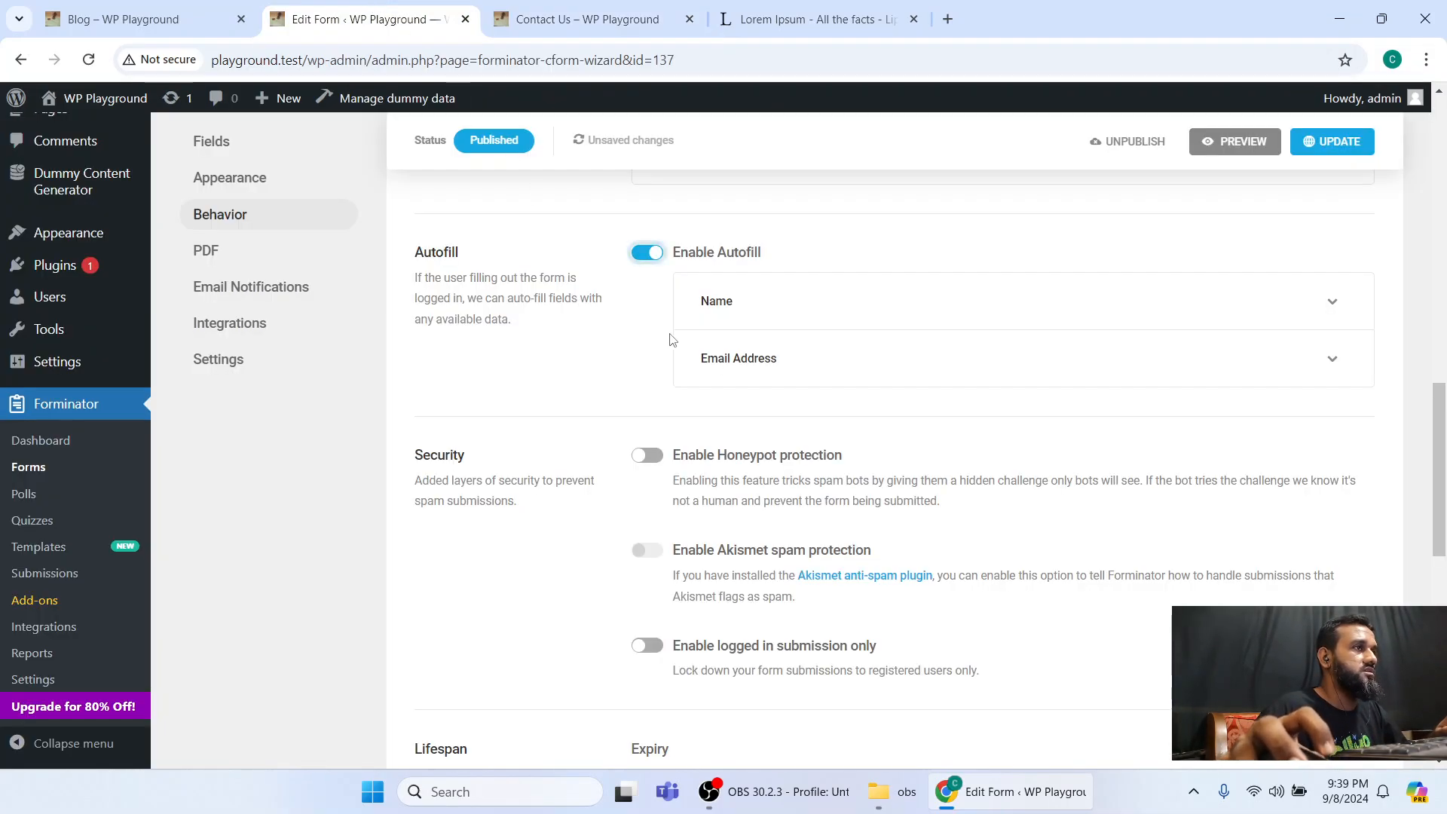
Enable Honeypot protection in the form's security settings and review the lifespan, rendering and save-and-continue options.
{"action": "scroll", "coordinate": [644, 316], "scroll_direction": "down", "scroll_amount": 2}
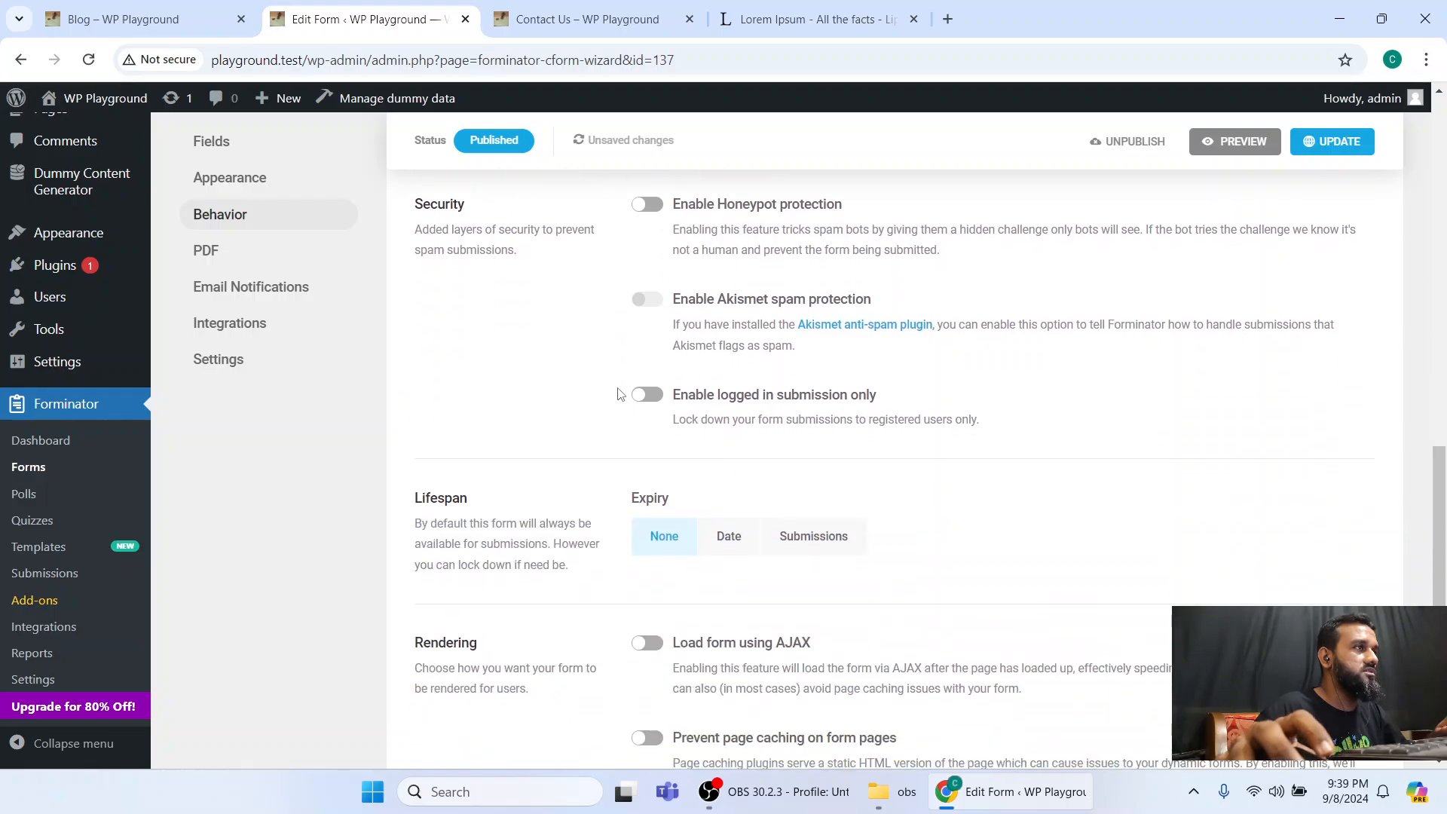
{"action": "left_click", "coordinate": [648, 338]}
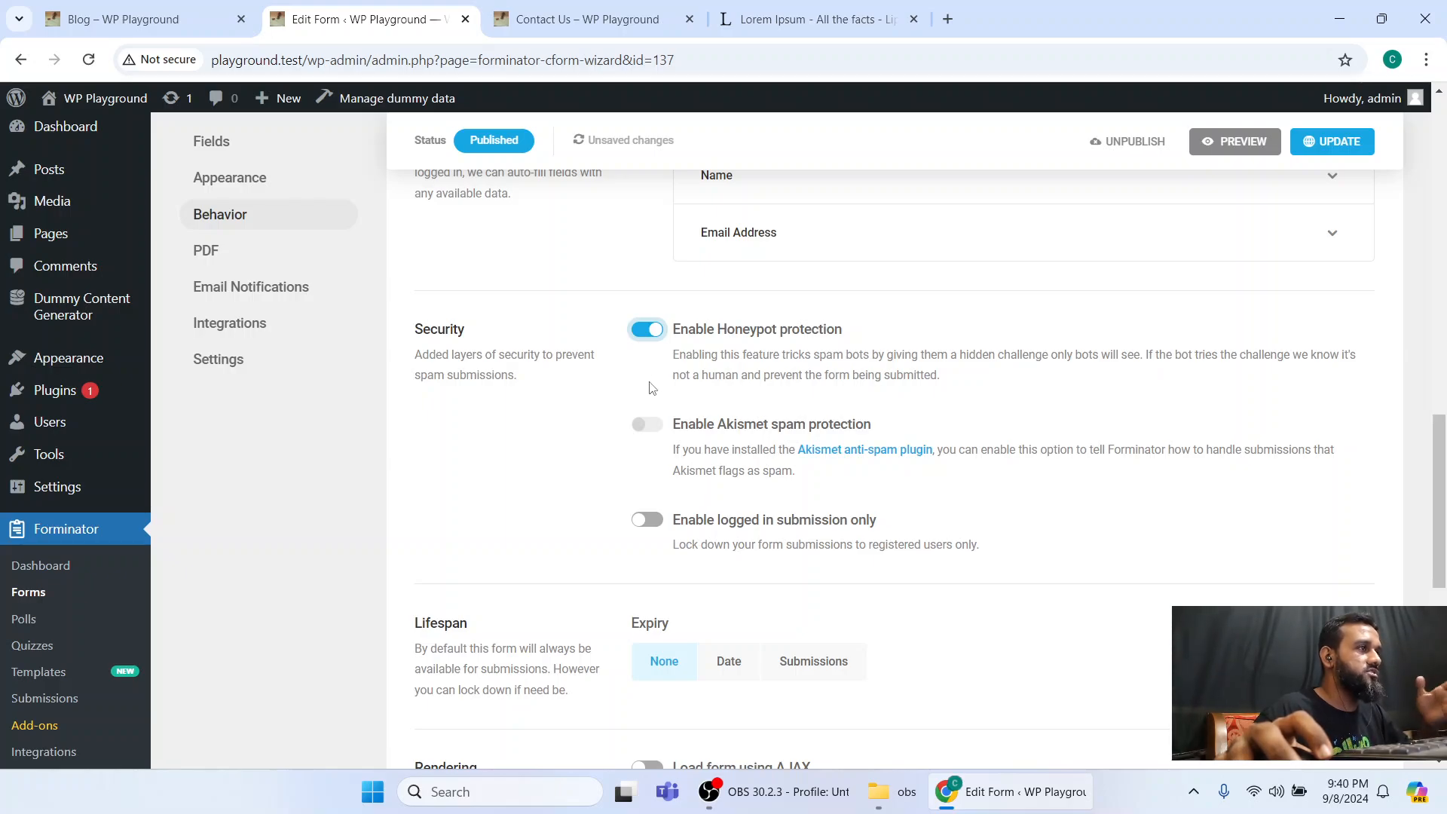
{"action": "scroll", "coordinate": [651, 388], "scroll_direction": "down", "scroll_amount": 4}
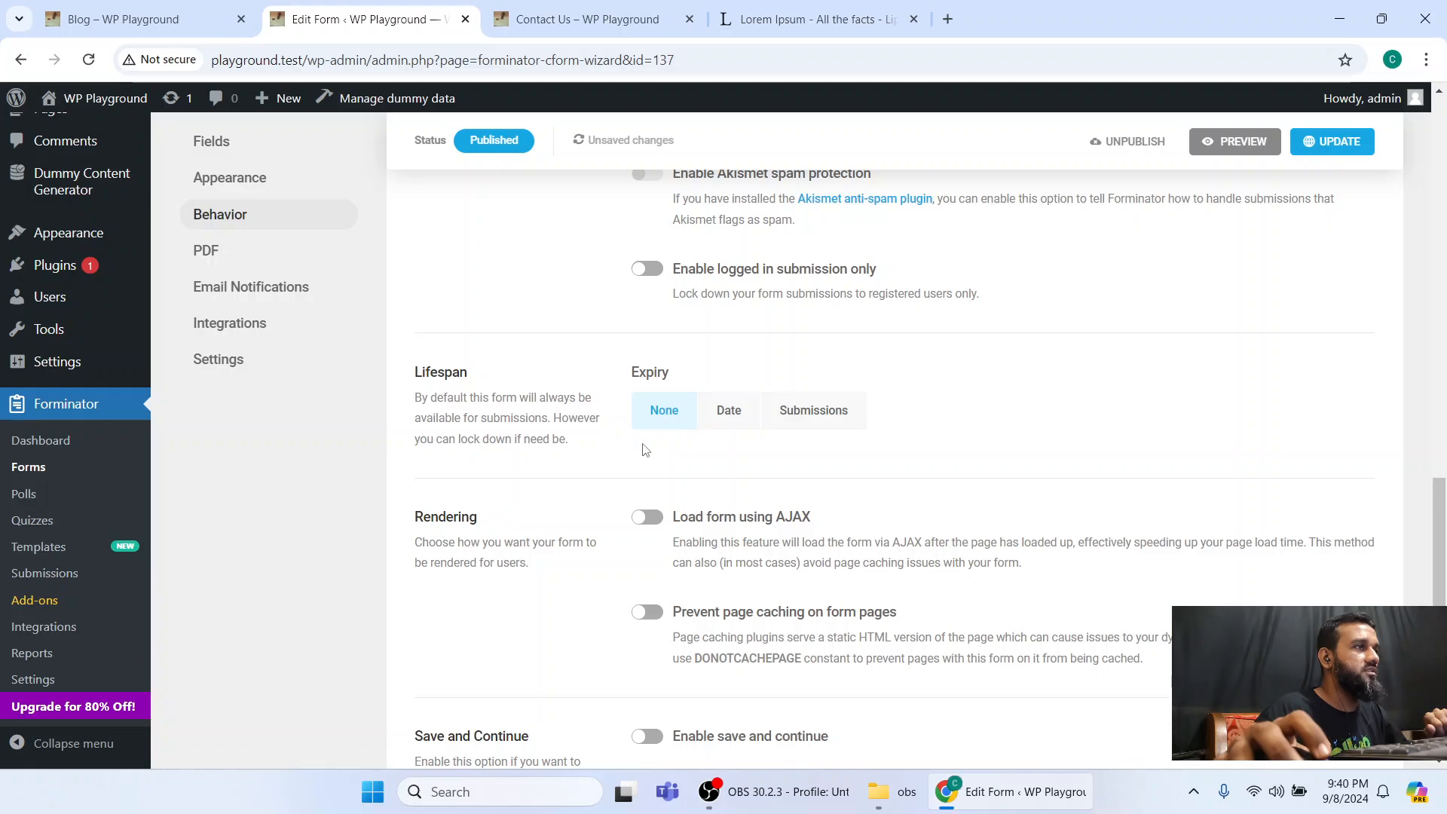
{"action": "scroll", "coordinate": [671, 434], "scroll_direction": "down", "scroll_amount": 4}
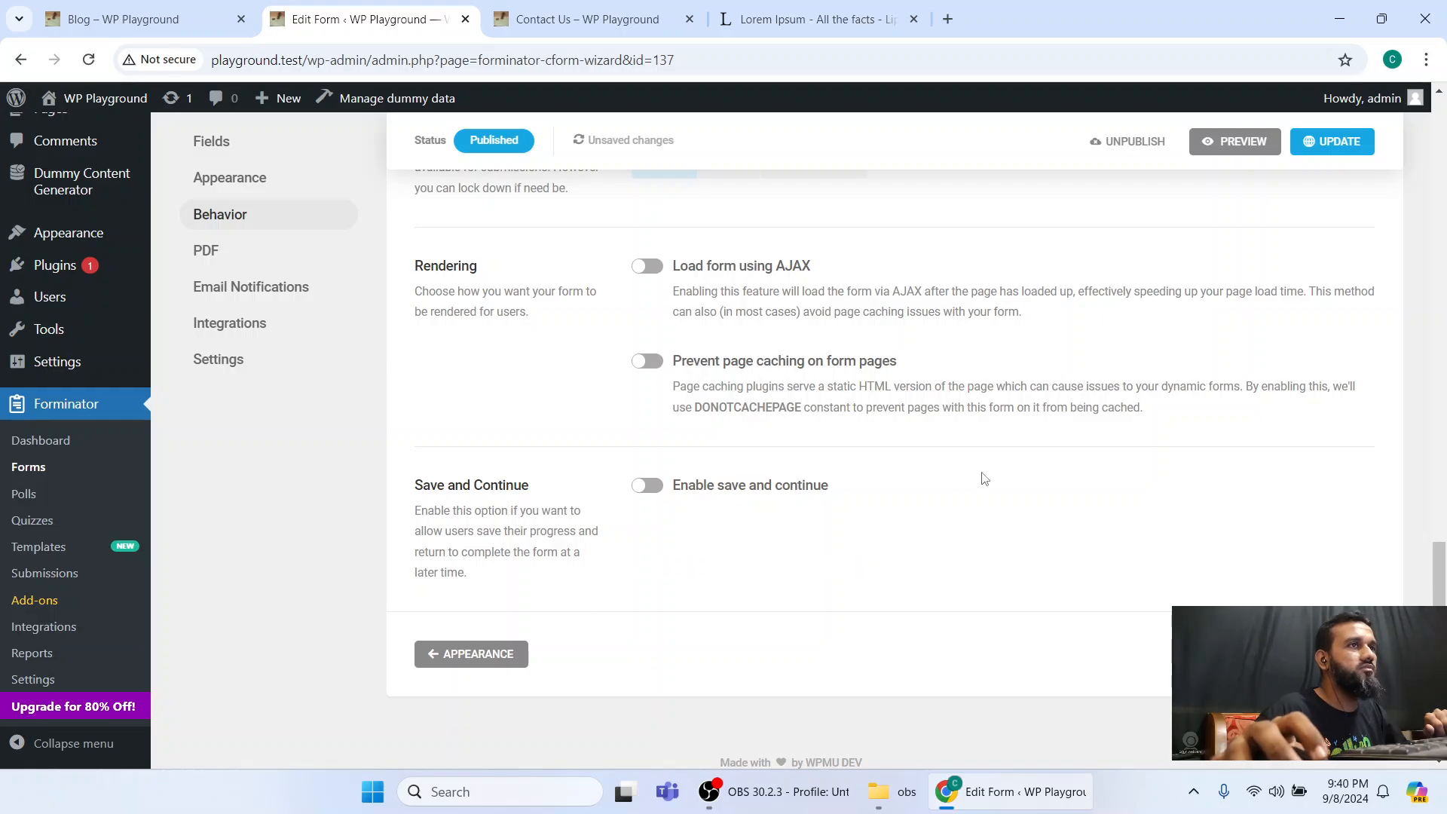
Update the form to save its behavior changes and open its Email Notifications settings.
{"action": "scroll", "coordinate": [276, 334], "scroll_direction": "up", "scroll_amount": 2}
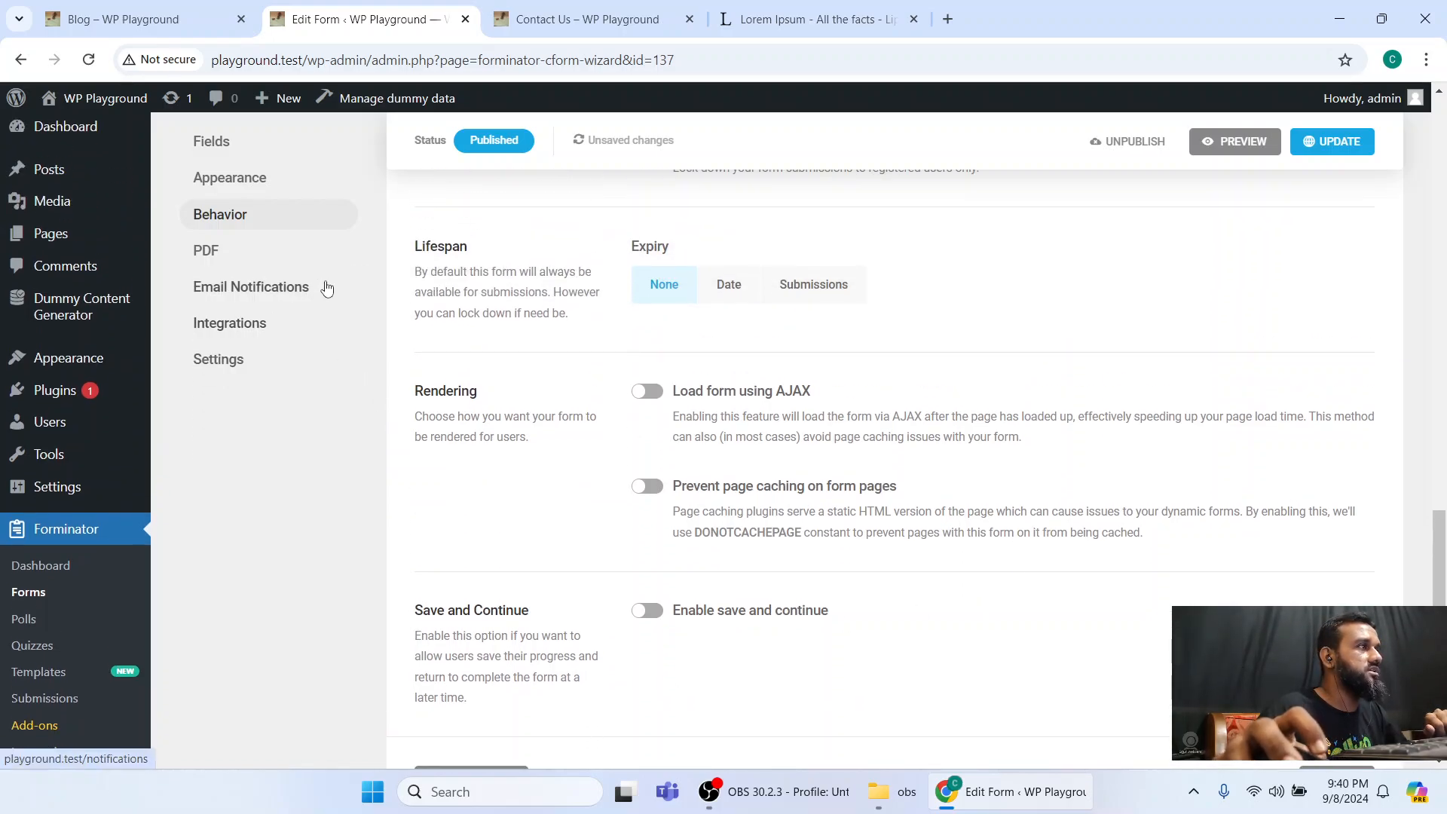
{"action": "left_click", "coordinate": [1313, 143]}
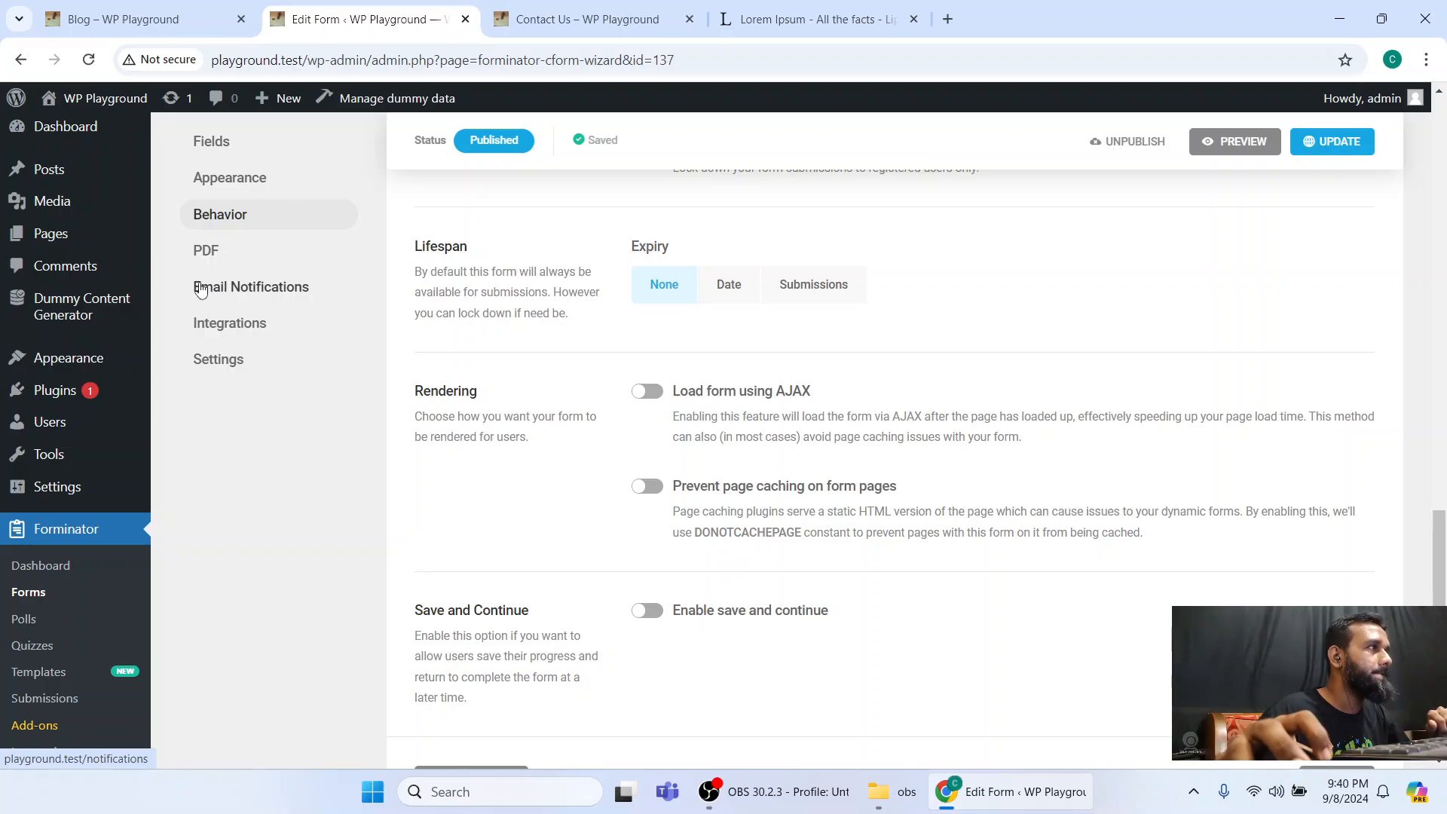
{"action": "left_click", "coordinate": [214, 290]}
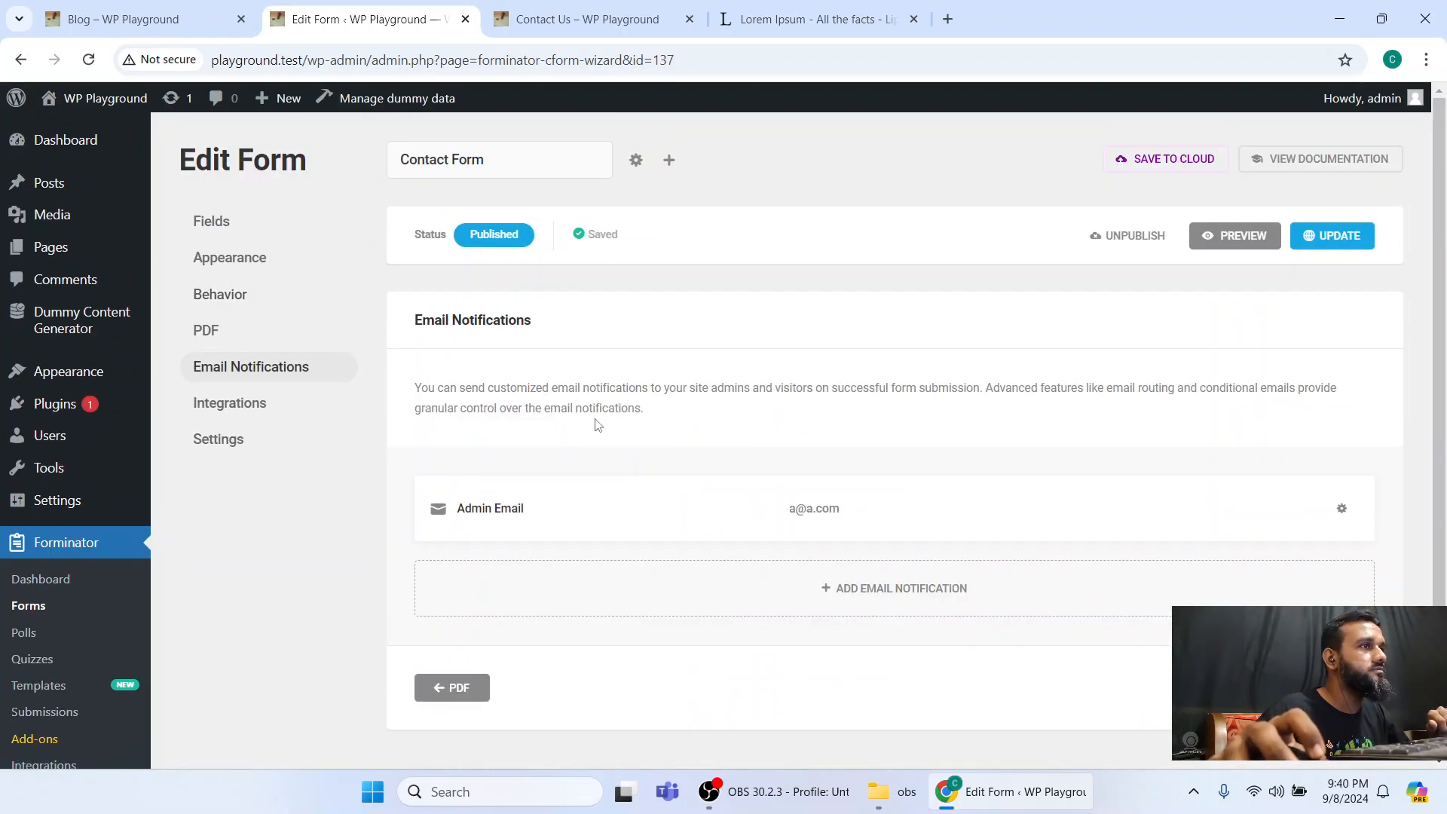
Open the Admin Email notification and add a second recipient email address, separated from the existing one by a comma.
{"action": "left_click", "coordinate": [581, 19]}
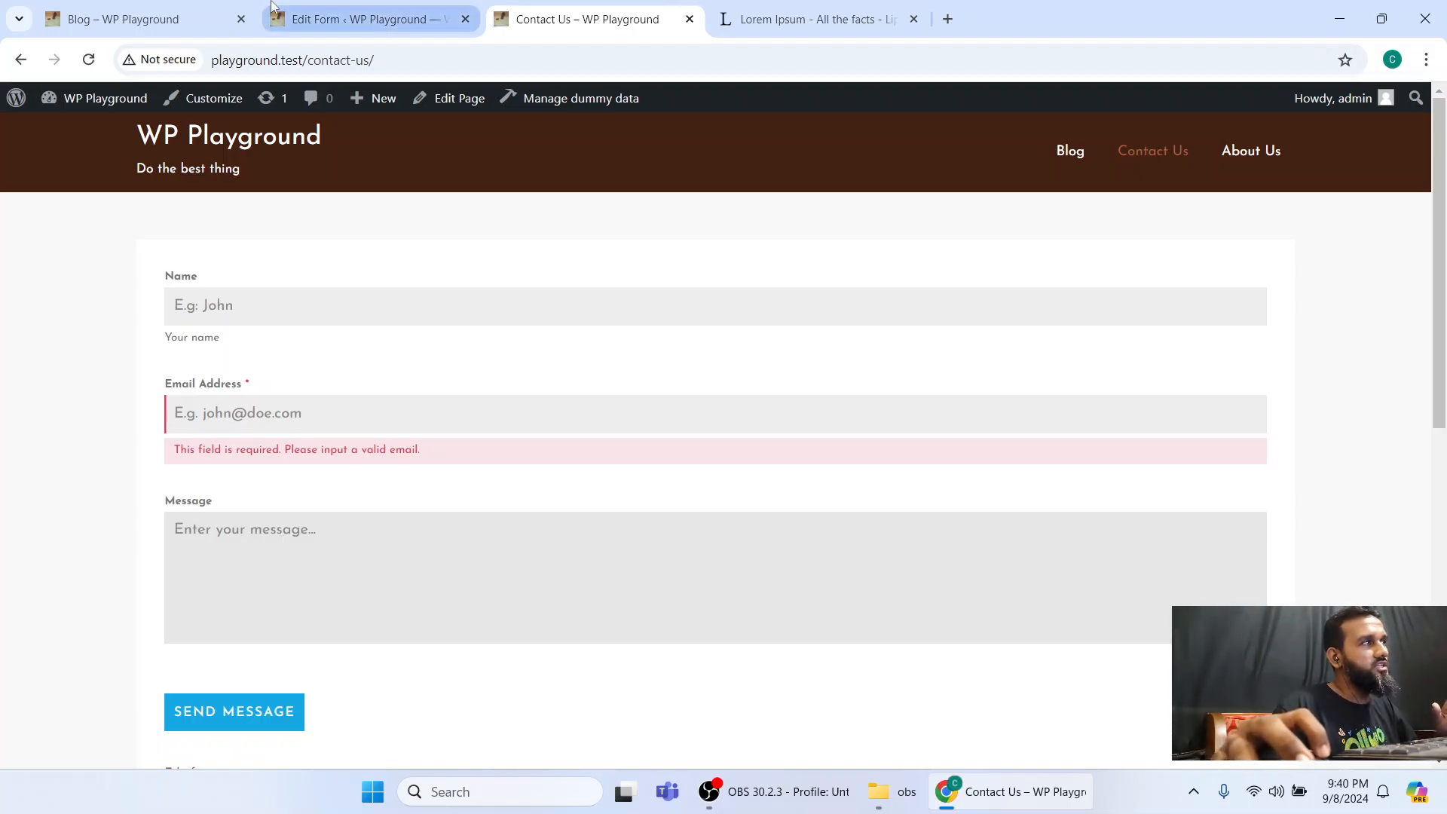
{"action": "left_click", "coordinate": [369, 19]}
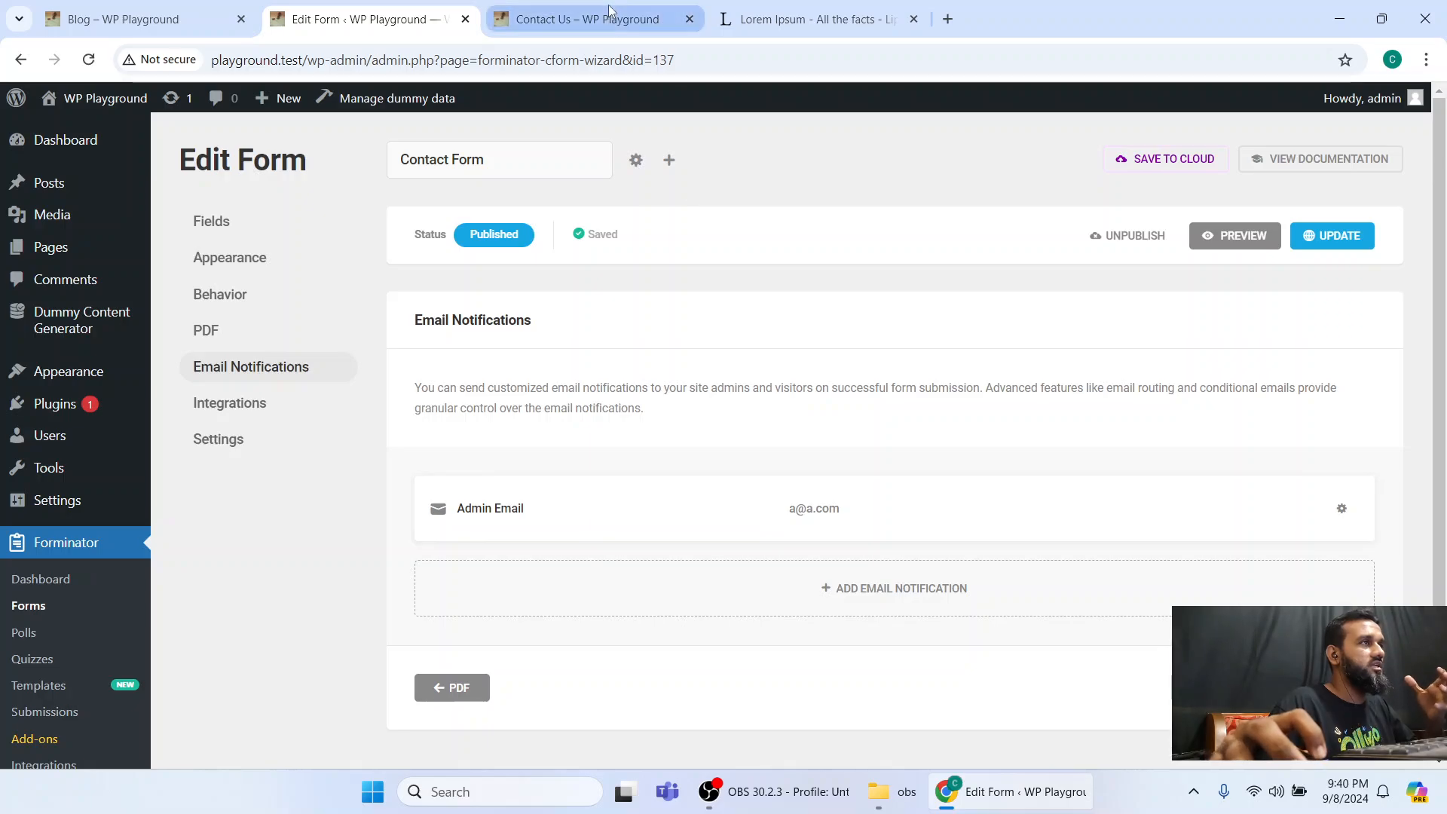
{"action": "mouse_move", "coordinate": [610, 6]}
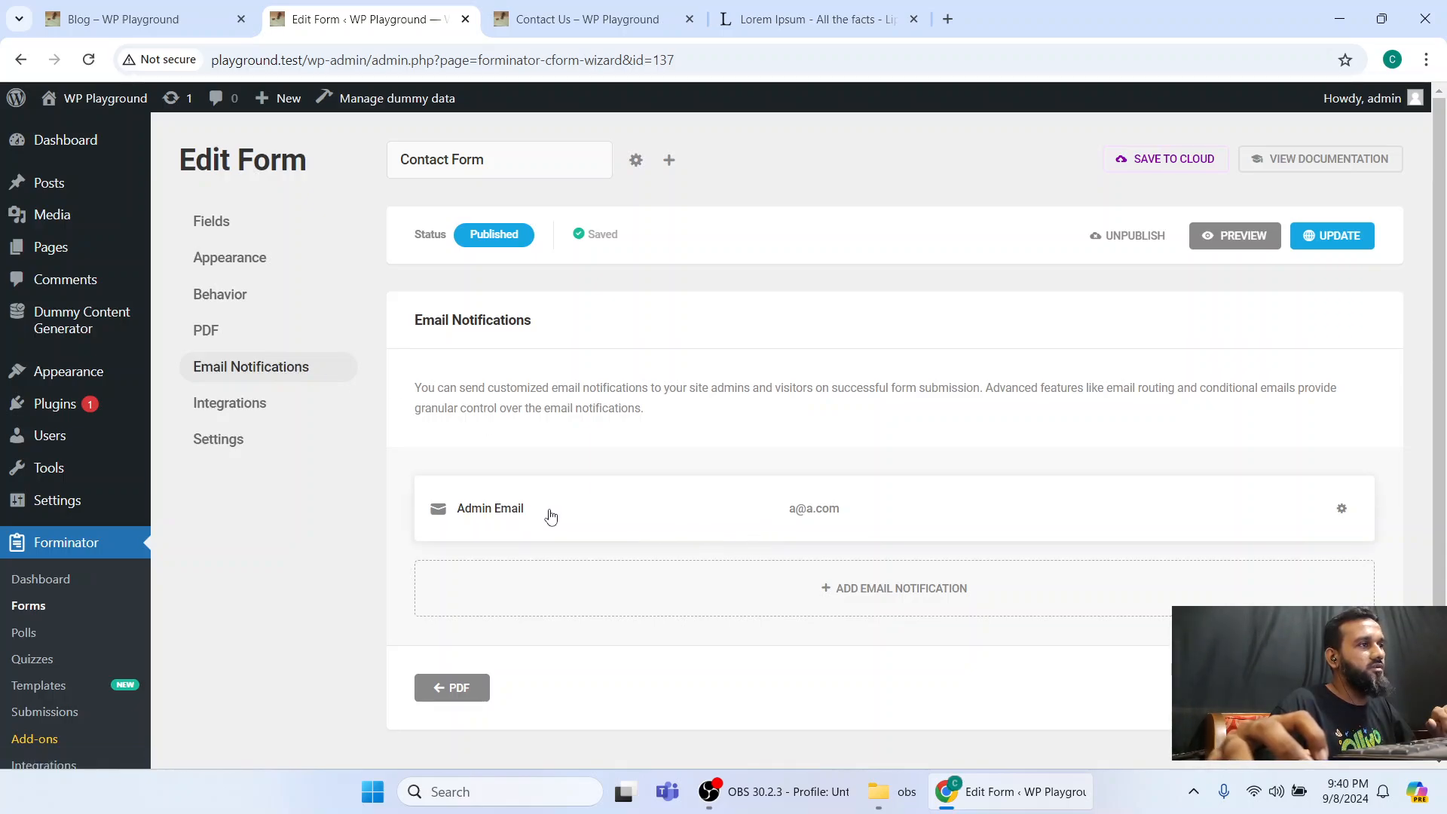
{"action": "left_click", "coordinate": [788, 511]}
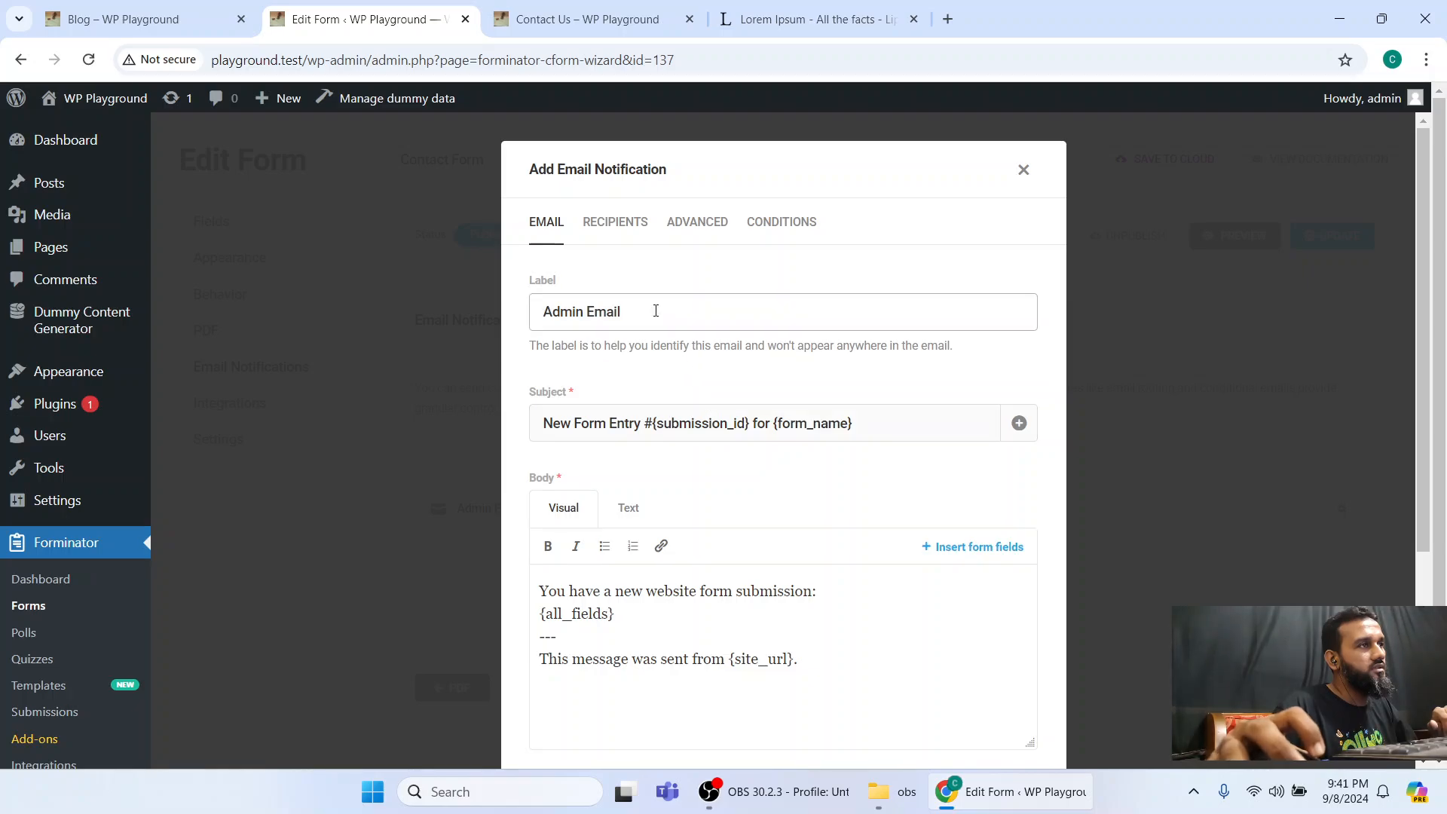
{"action": "left_click", "coordinate": [594, 225]}
{"action": "left_click", "coordinate": [694, 513]}
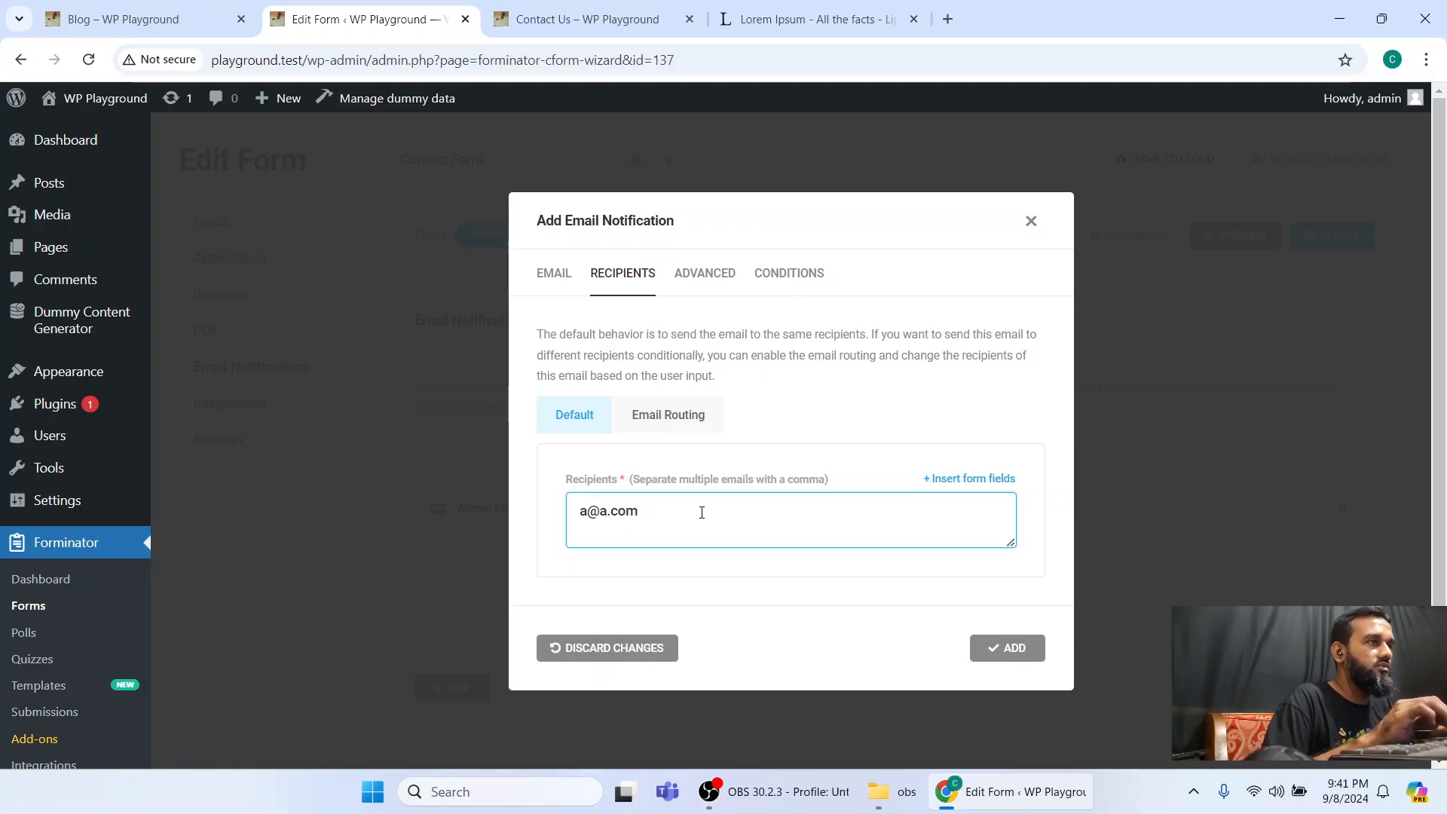
{"action": "type", "text": ","}
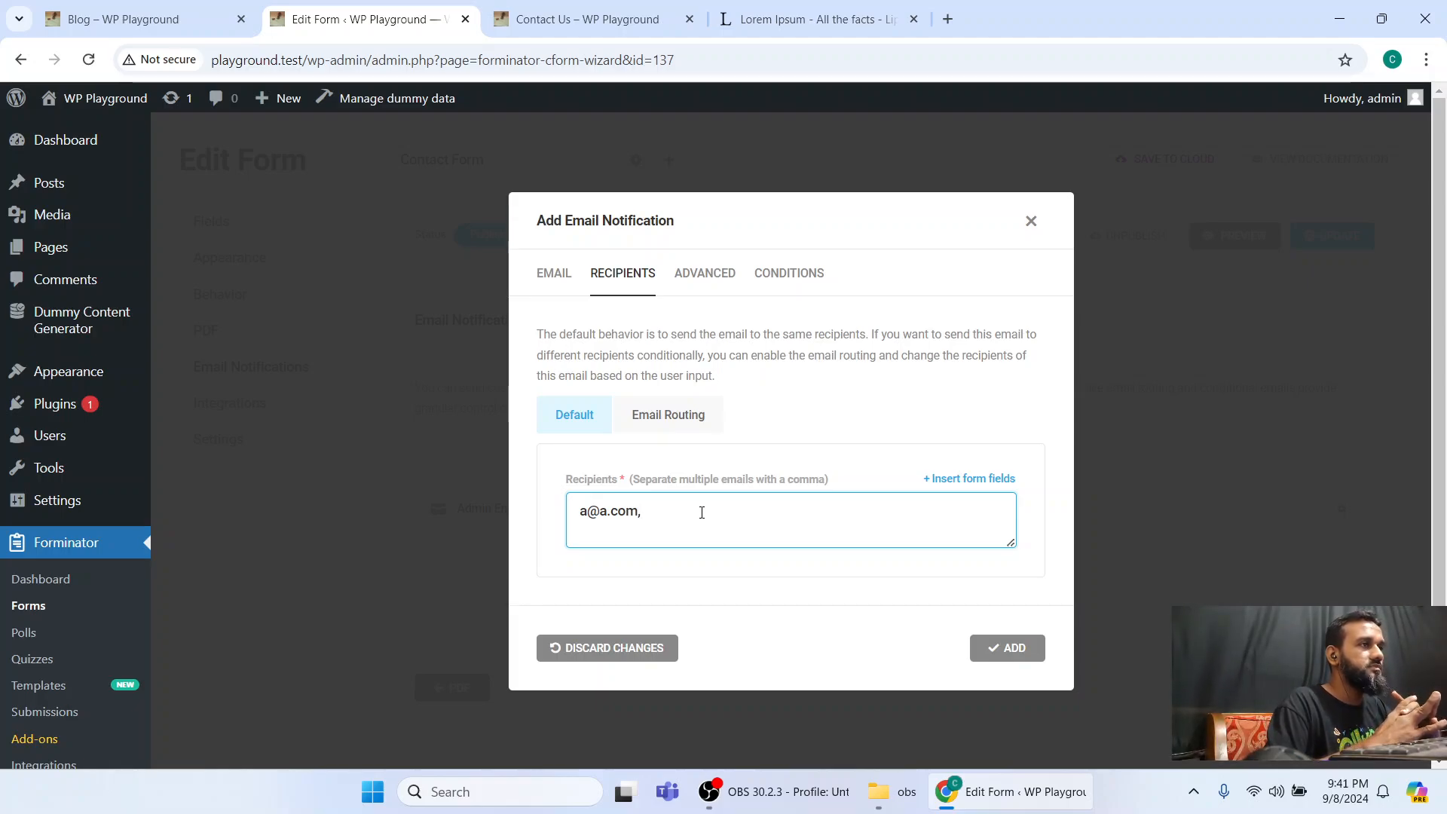
{"action": "type", "text": "b"}
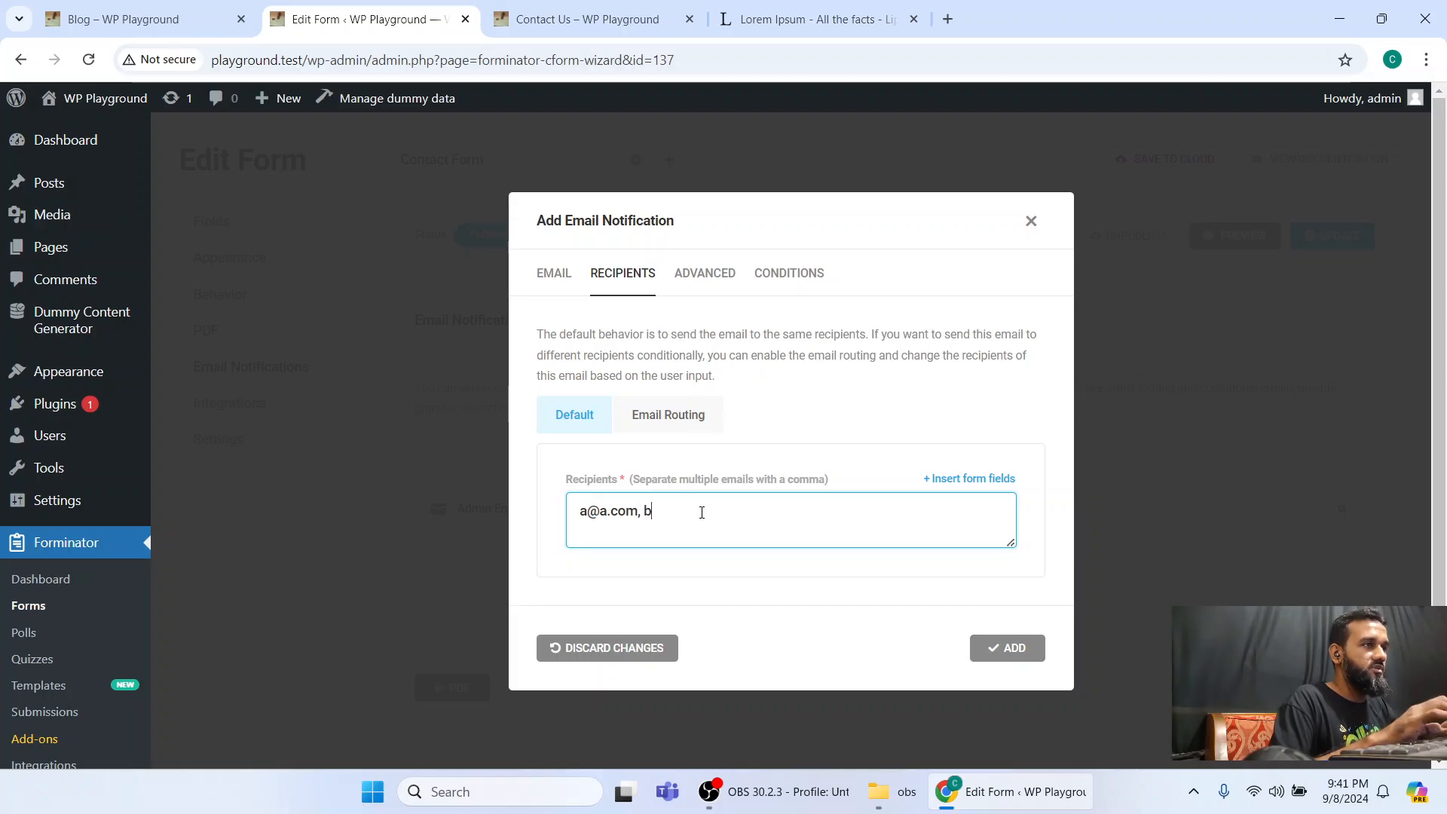
{"action": "type", "text": "@b.com"}
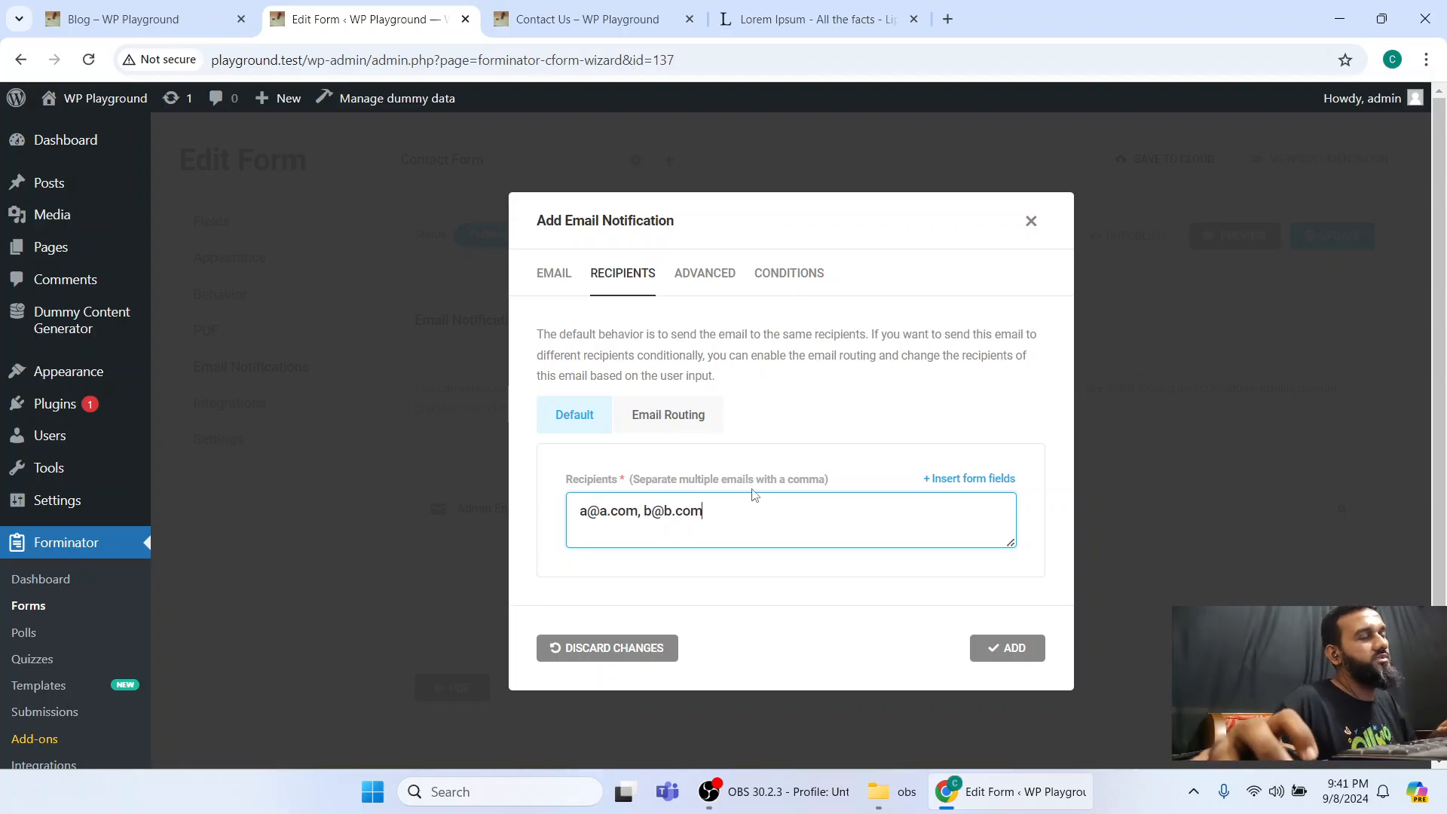
{"action": "left_click_drag", "start_coordinate": [638, 511], "coordinate": [501, 514]}
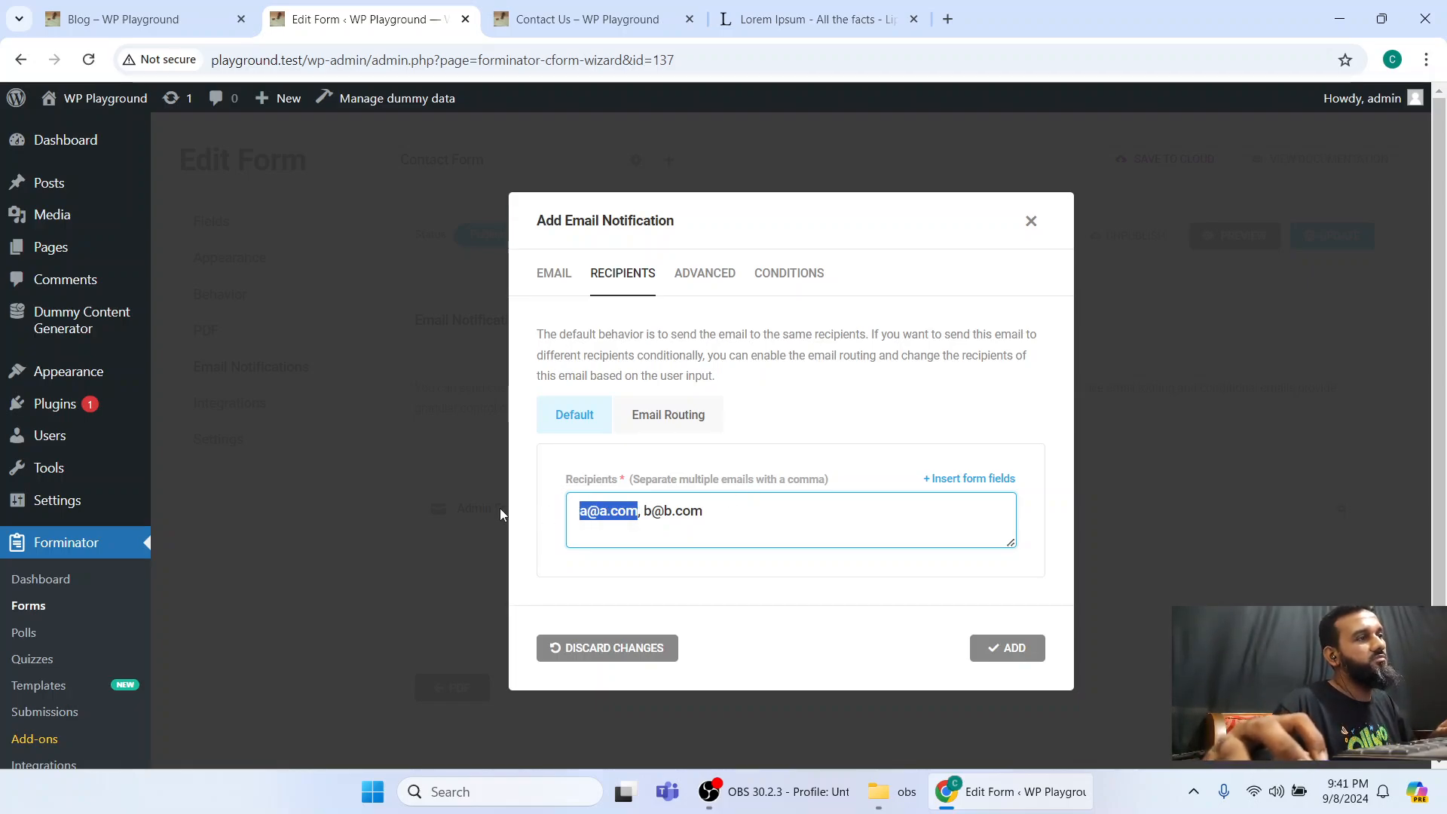
{"action": "left_click_drag", "start_coordinate": [703, 520], "coordinate": [643, 512]}
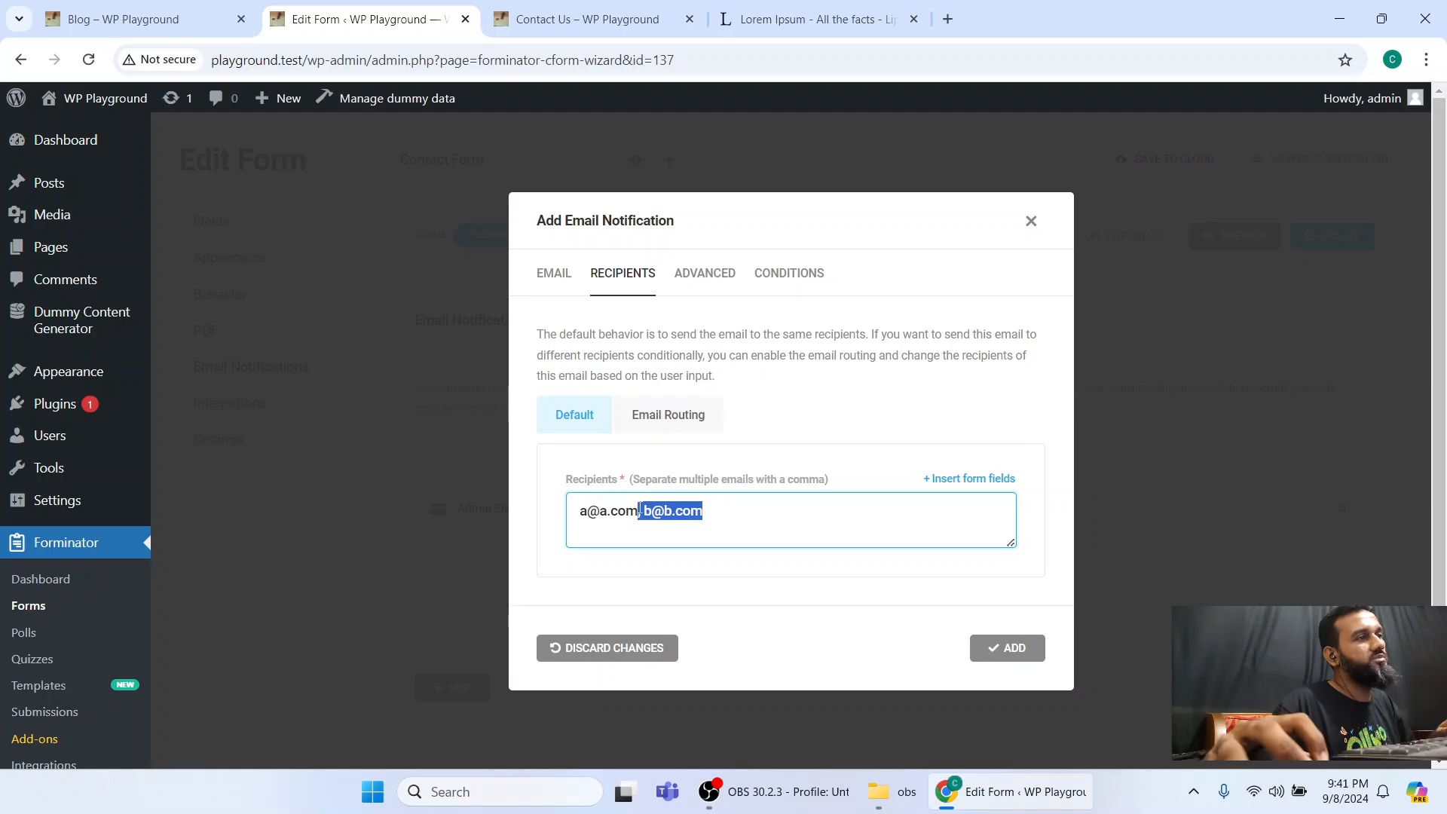
Examine the Admin Email notification's label, subject and body in visual and text modes, comparing them with the live contact form.
{"action": "left_click", "coordinate": [588, 19]}
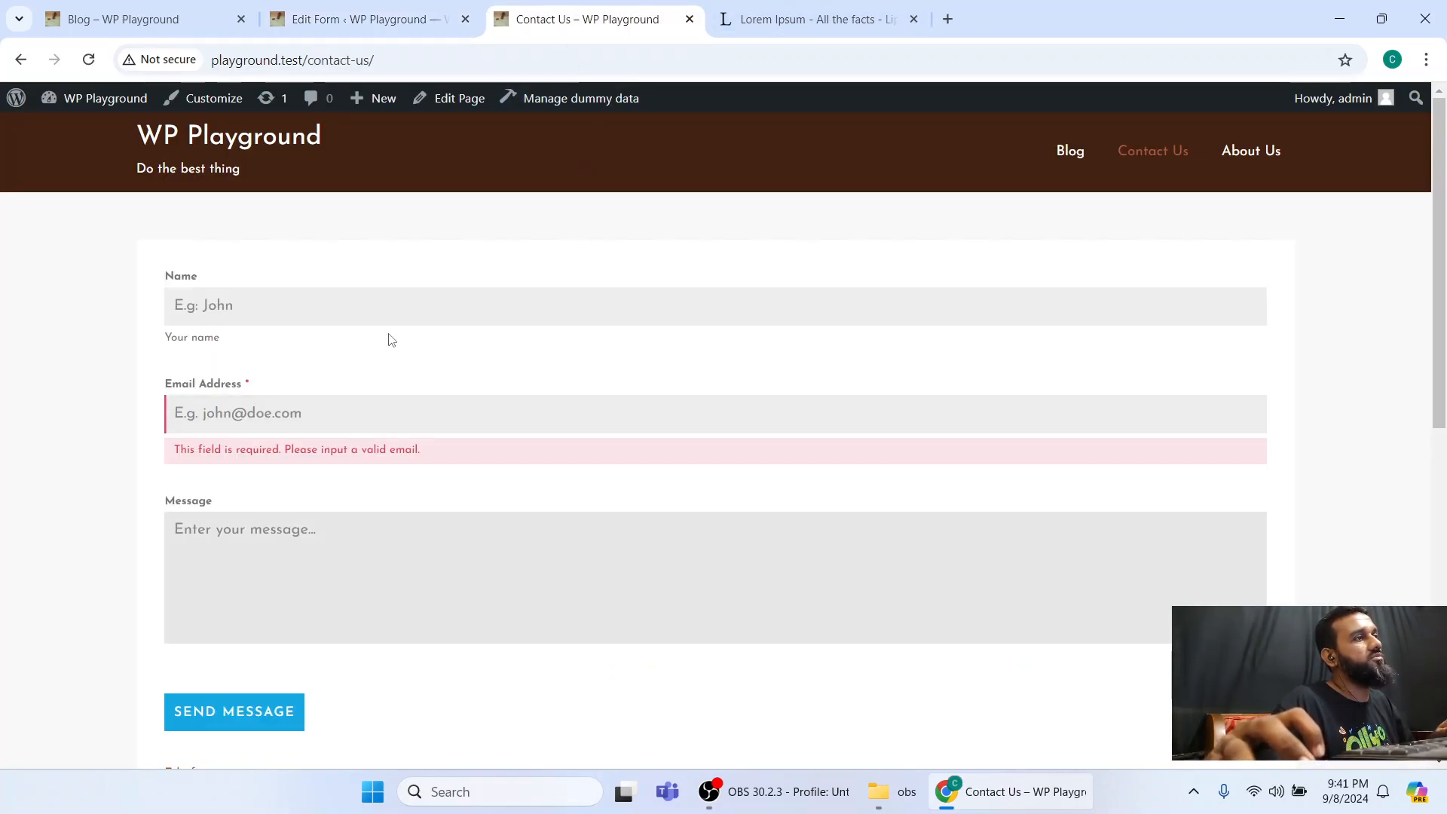
{"action": "left_click", "coordinate": [362, 19]}
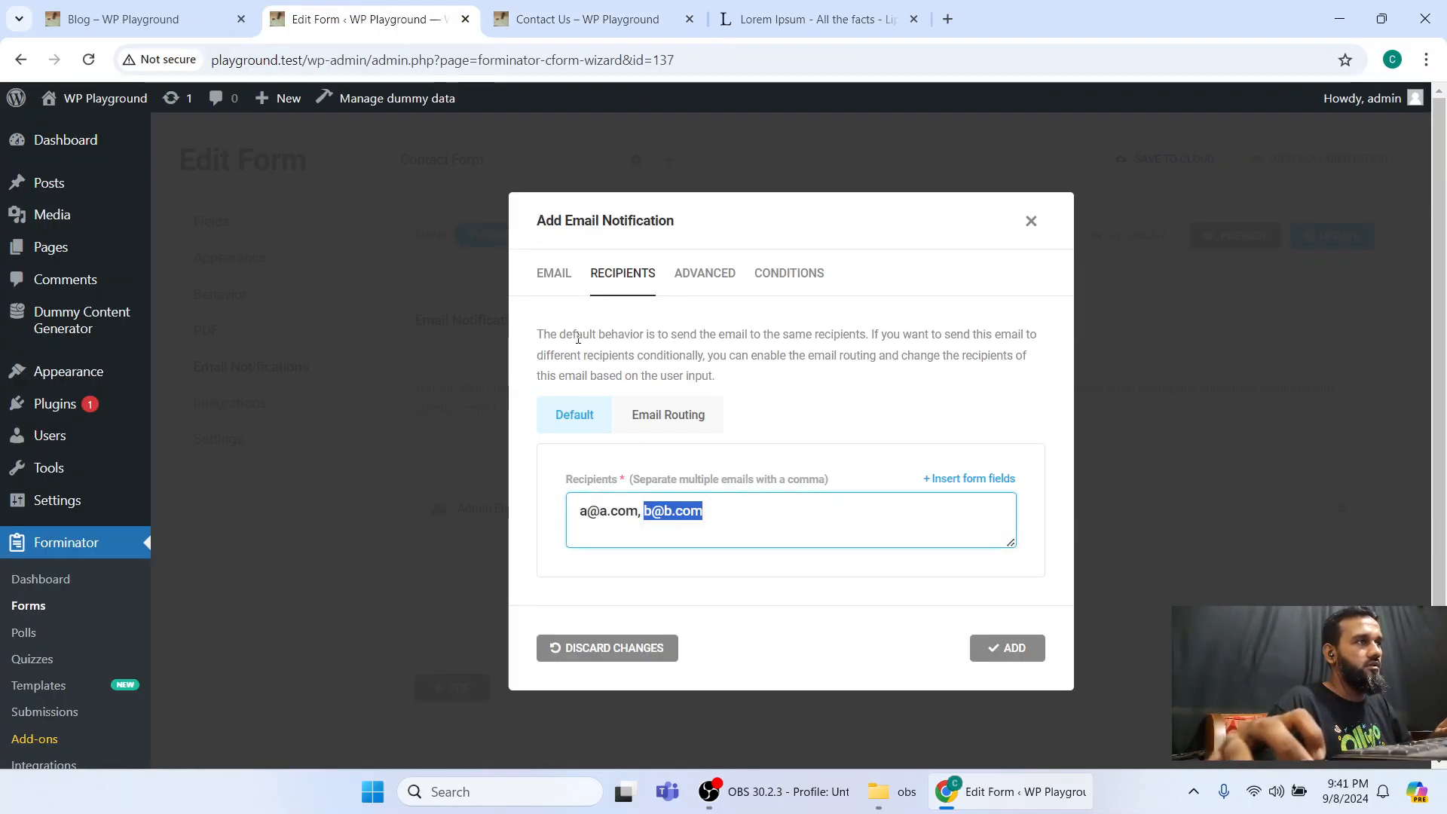
{"action": "left_click", "coordinate": [554, 273]}
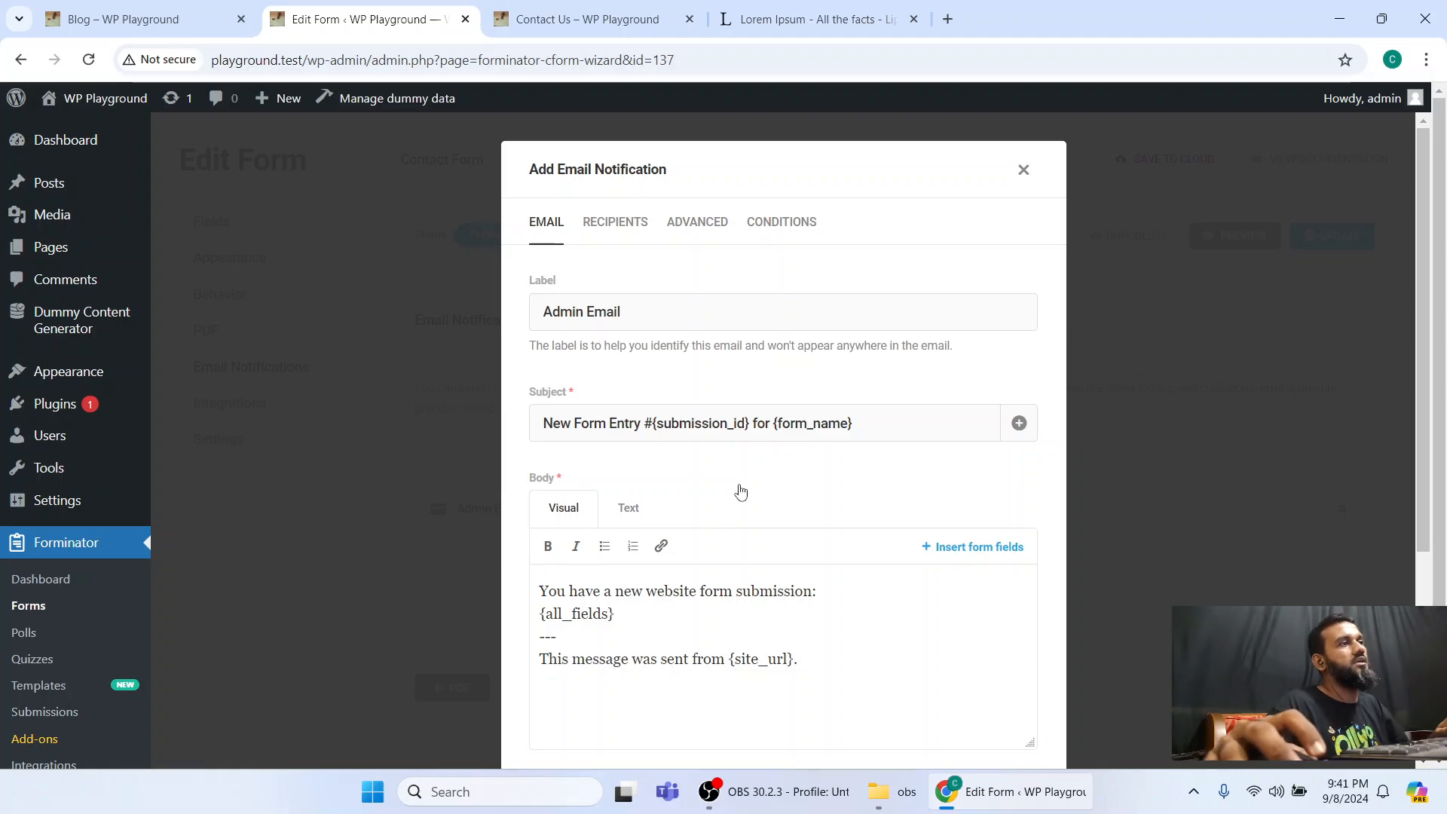
{"action": "left_click", "coordinate": [654, 316]}
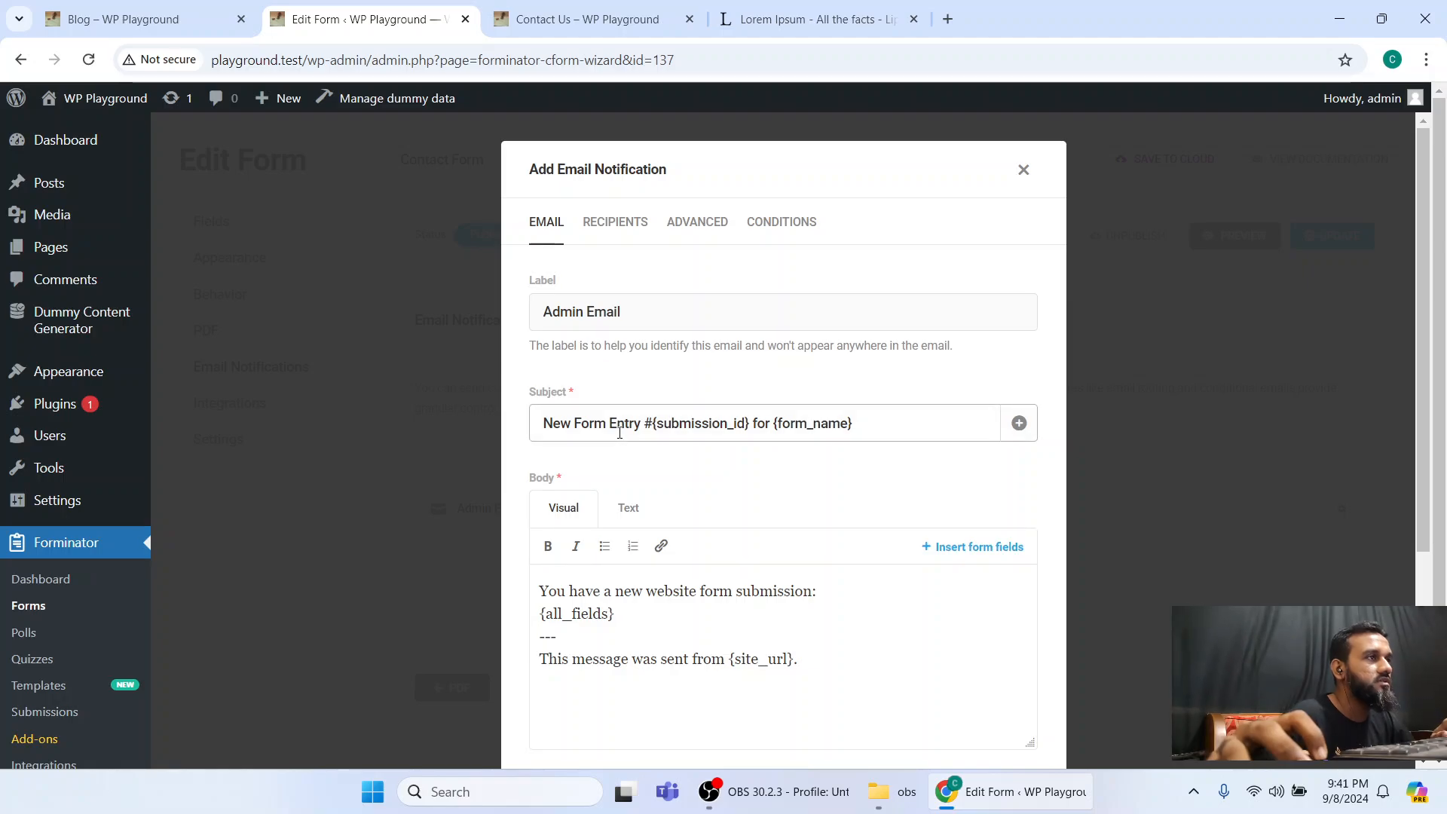
{"action": "scroll", "coordinate": [840, 434], "scroll_direction": "down", "scroll_amount": 2}
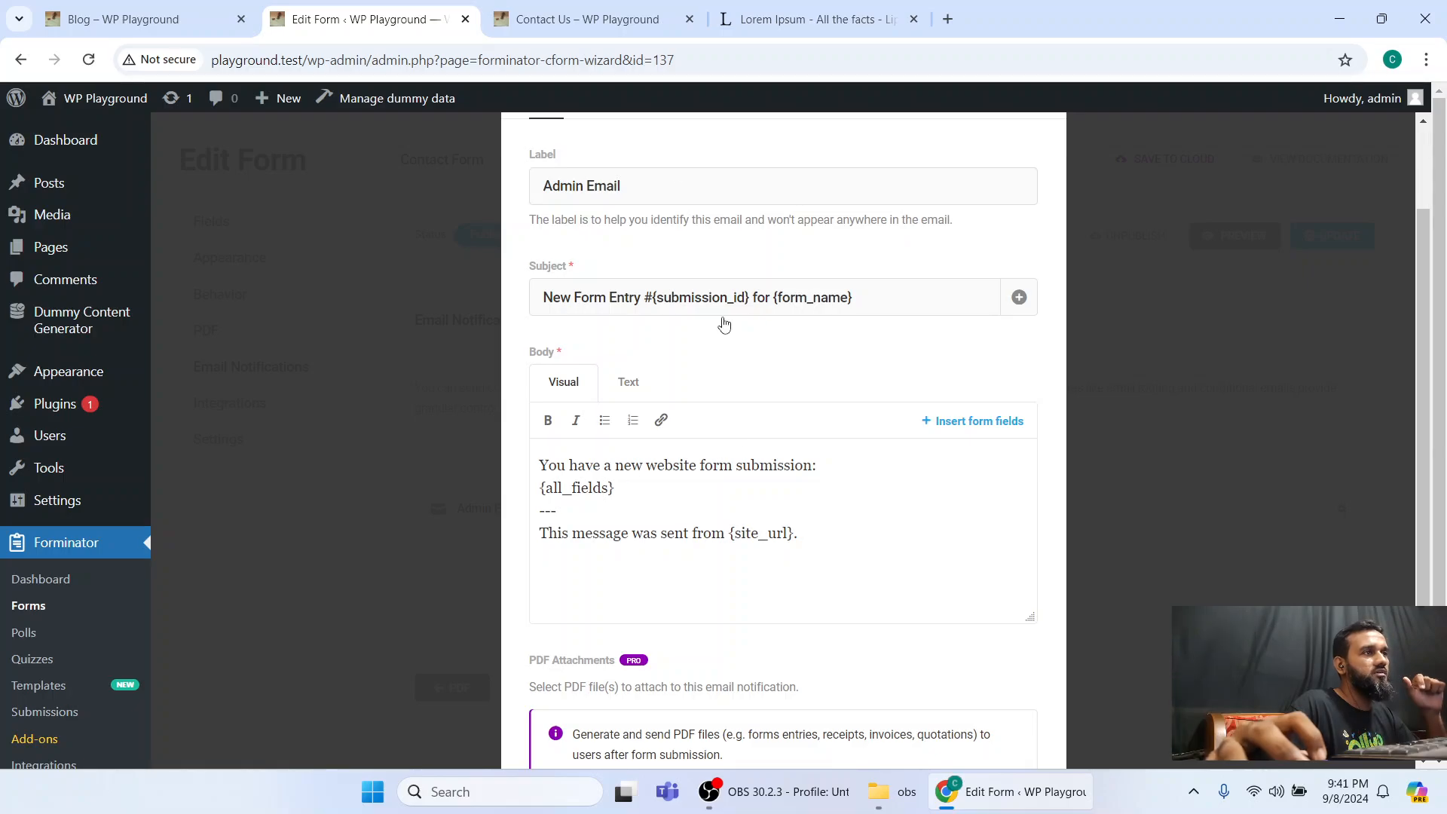
{"action": "left_click", "coordinate": [584, 19]}
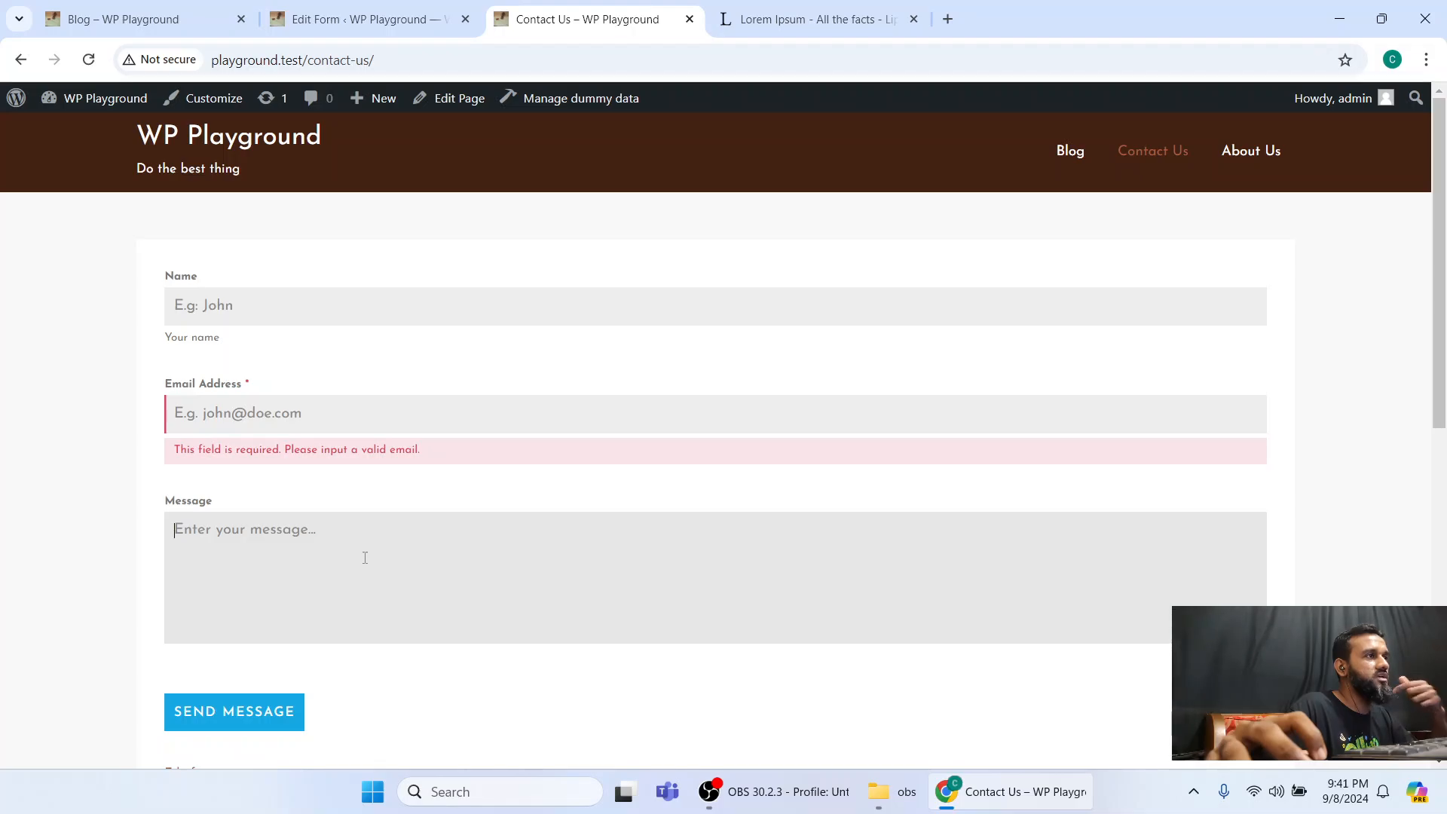
{"action": "left_click", "coordinate": [374, 24]}
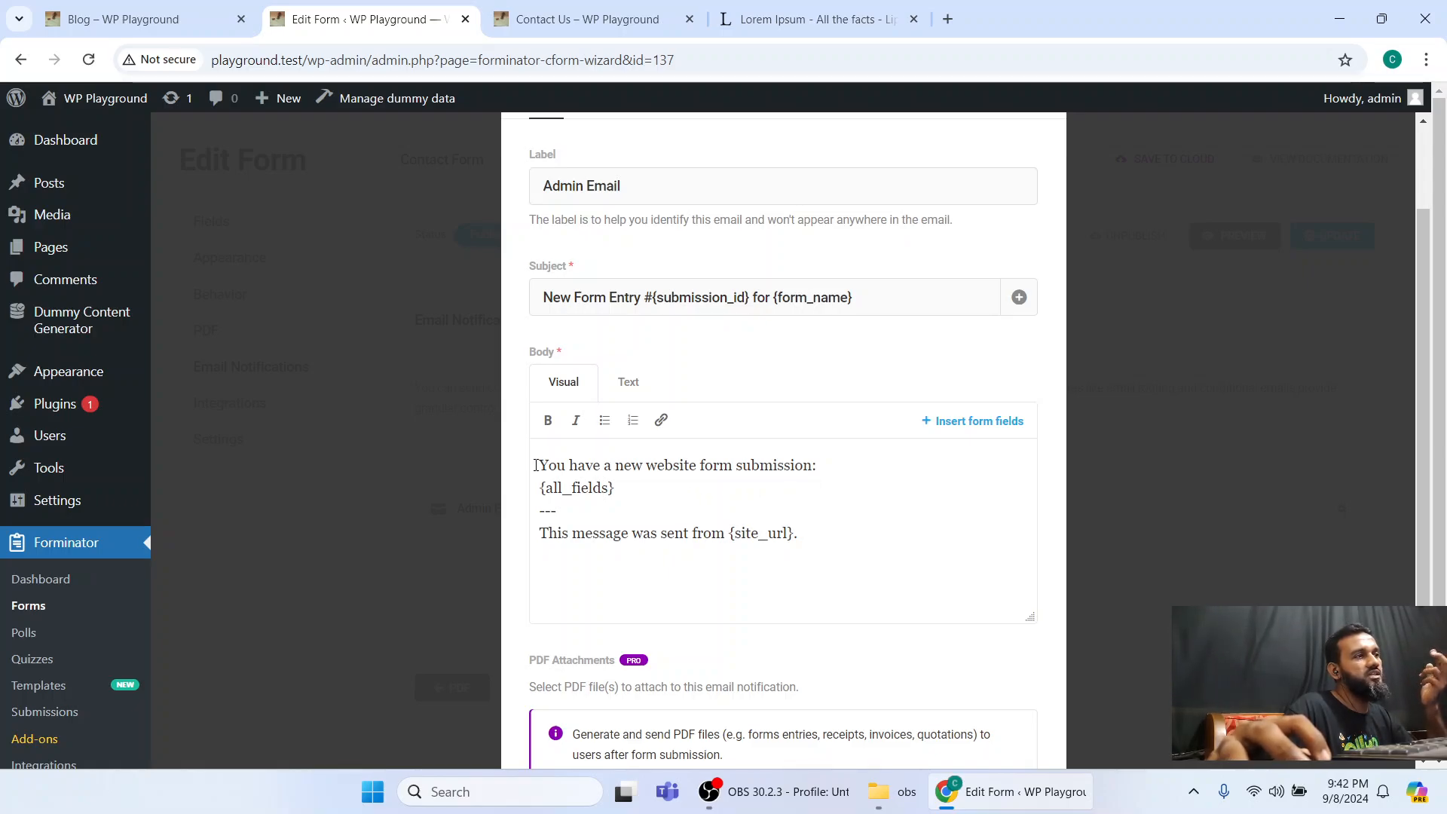
{"action": "left_click_drag", "start_coordinate": [536, 465], "coordinate": [791, 526]}
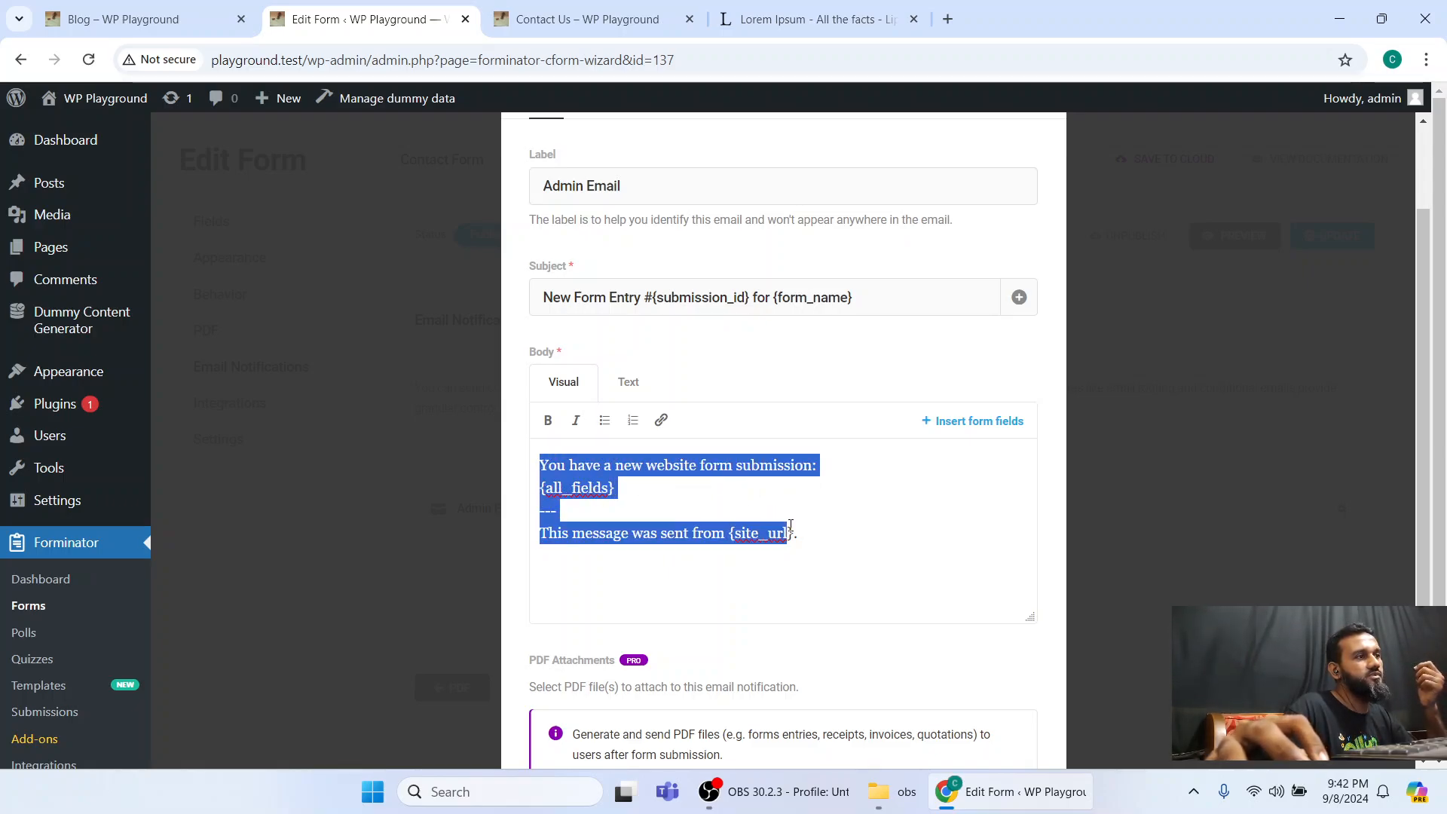
{"action": "left_click", "coordinate": [838, 541]}
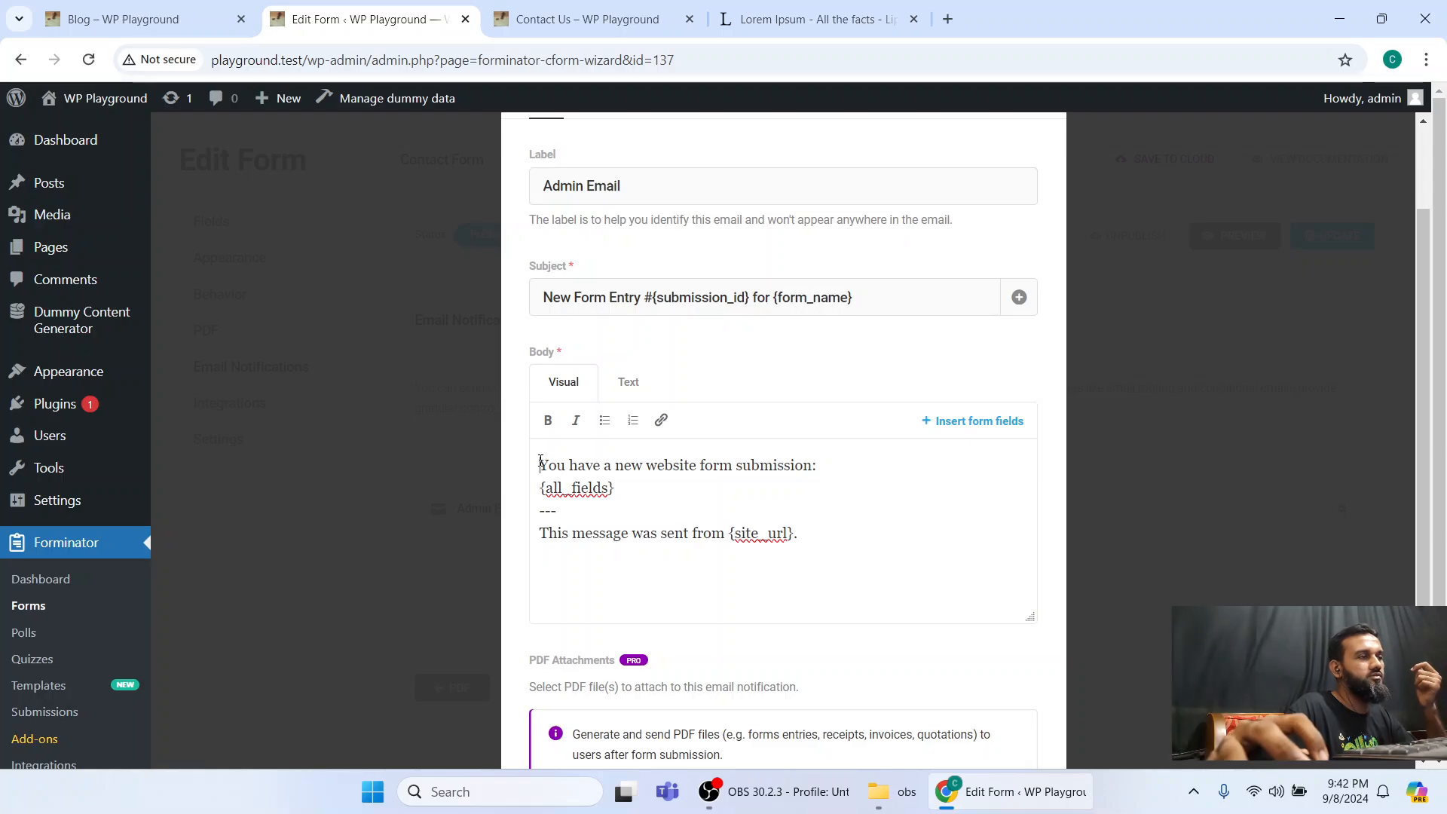
{"action": "left_click_drag", "start_coordinate": [539, 463], "coordinate": [833, 540]}
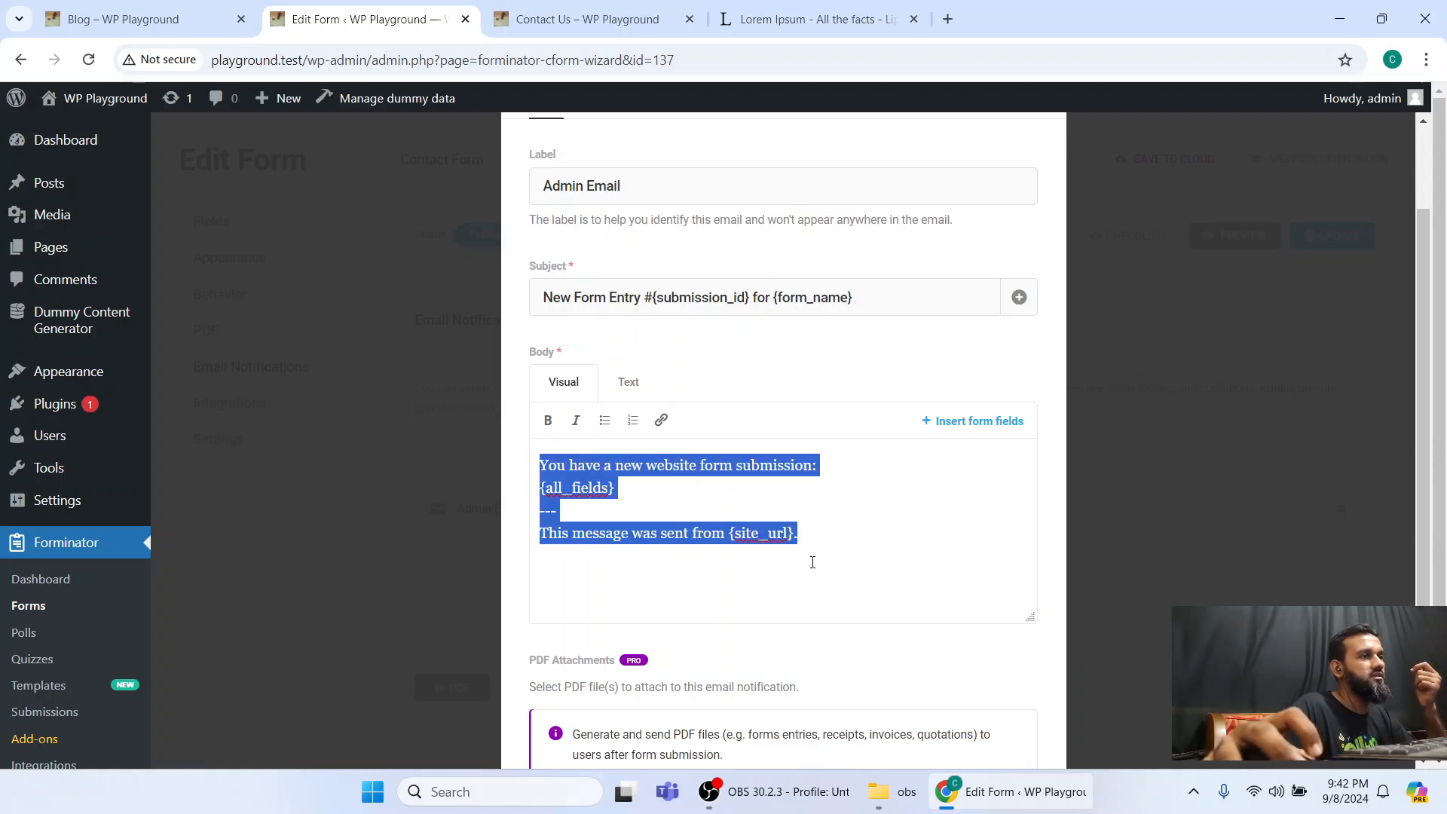
{"action": "scroll", "coordinate": [802, 555], "scroll_direction": "down", "scroll_amount": 3}
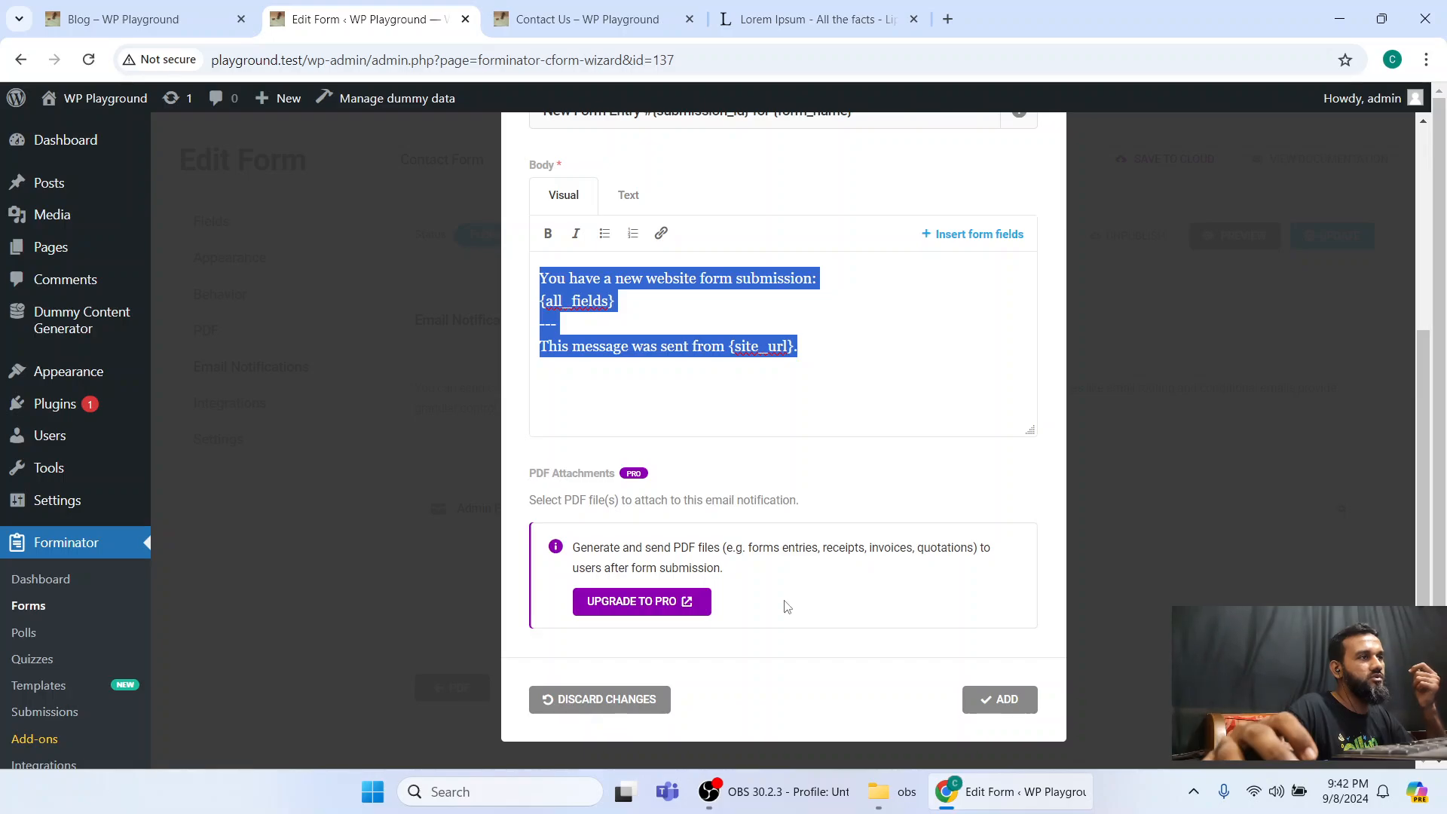
{"action": "scroll", "coordinate": [789, 602], "scroll_direction": "up", "scroll_amount": 5}
{"action": "left_click", "coordinate": [624, 504]}
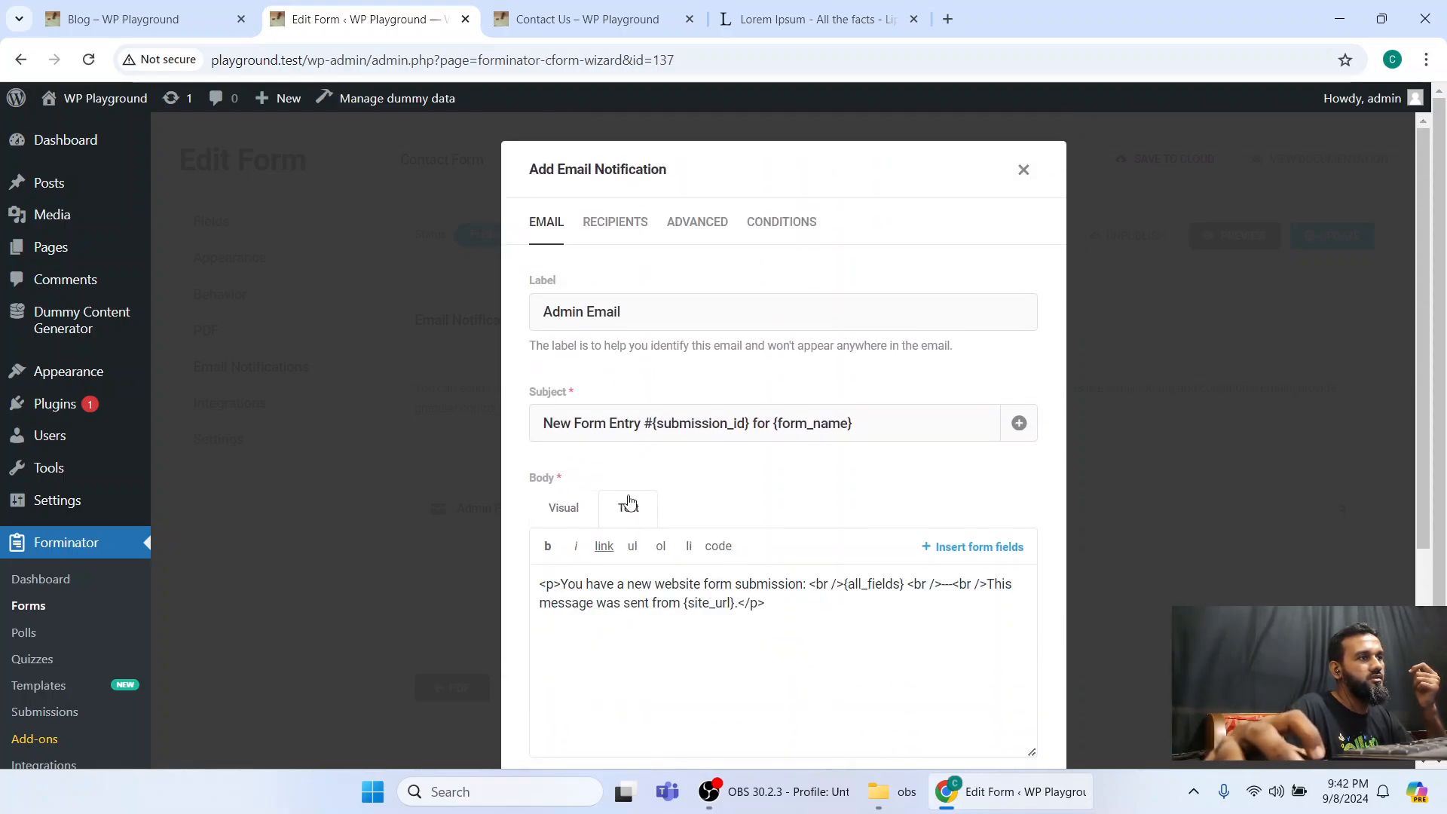
{"action": "left_click", "coordinate": [558, 507]}
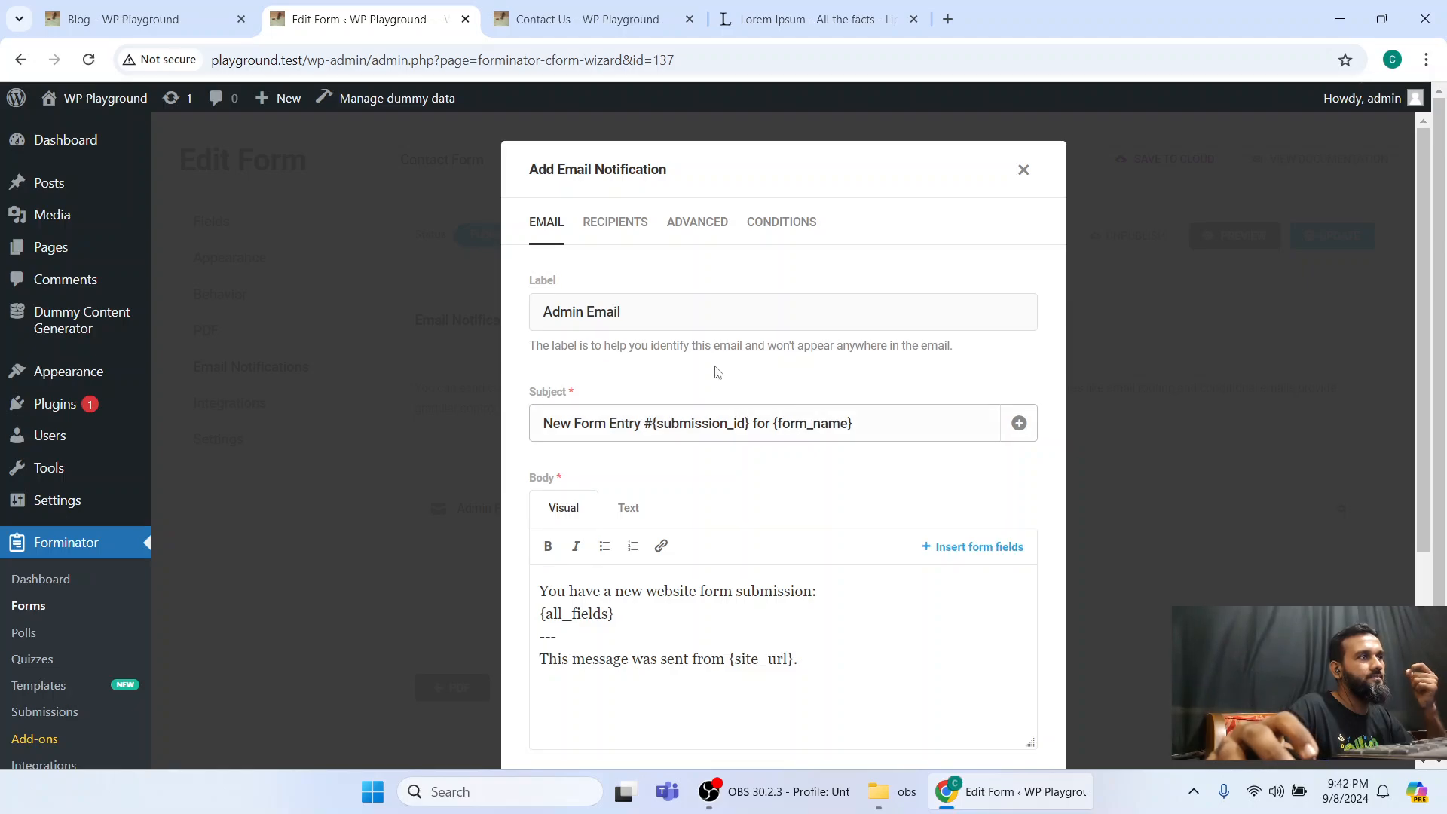
Review the notification's recipients, advanced and conditions settings, then apply the notification changes and update the form.
{"action": "left_click", "coordinate": [608, 226]}
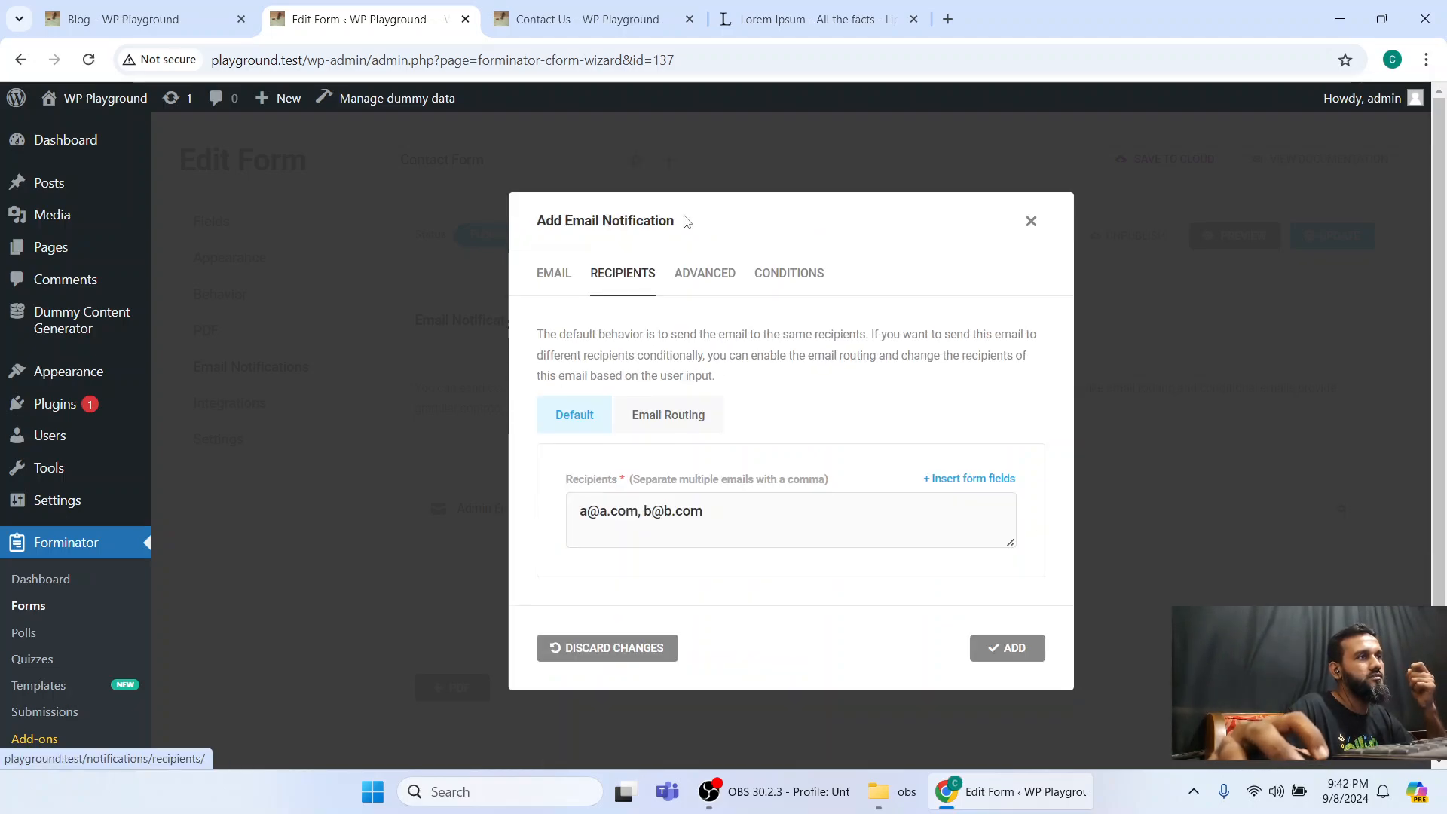
{"action": "left_click", "coordinate": [693, 275]}
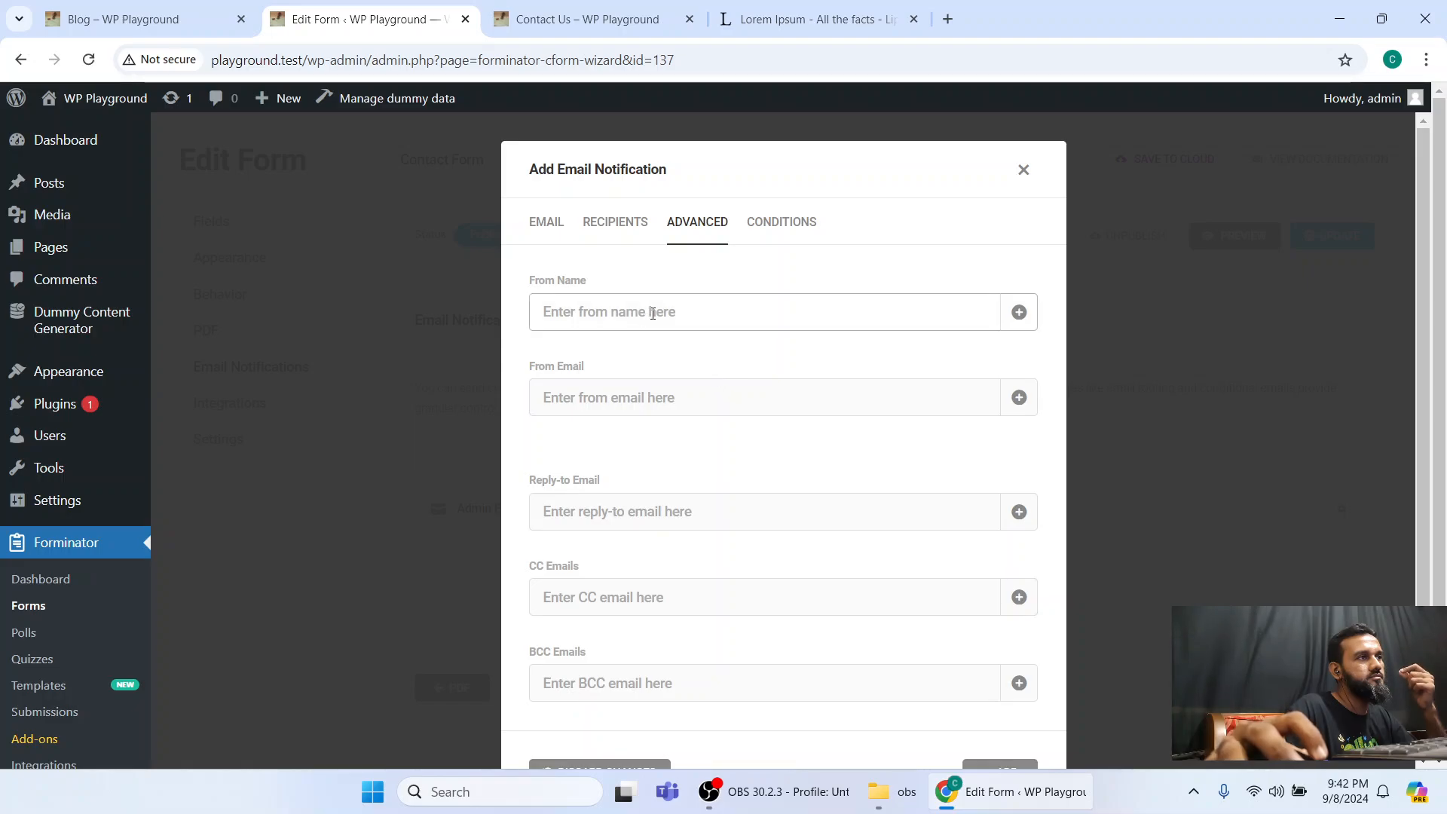
{"action": "left_click", "coordinate": [773, 222]}
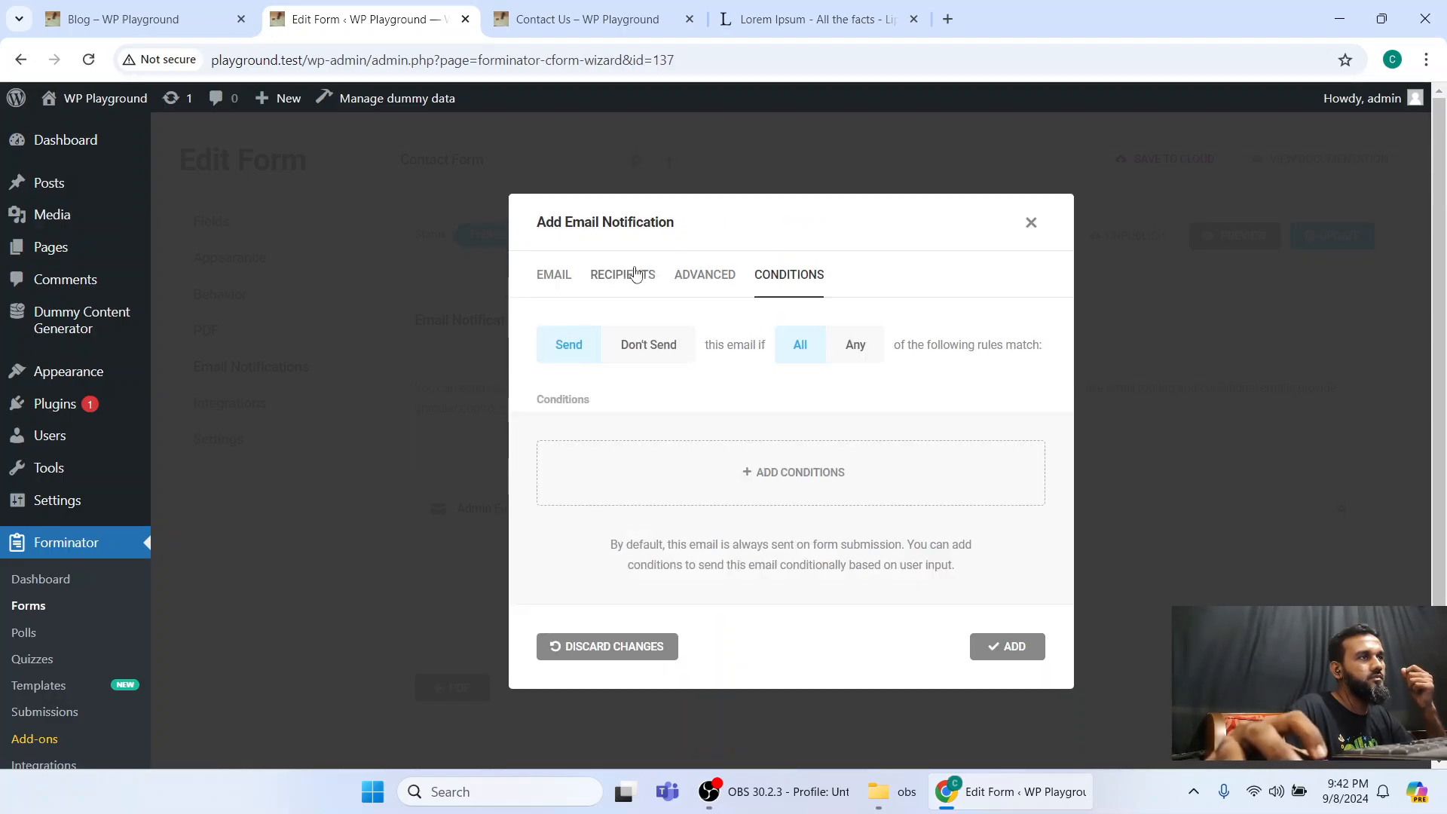
{"action": "left_click", "coordinate": [556, 277]}
{"action": "scroll", "coordinate": [646, 326], "scroll_direction": "down", "scroll_amount": 5}
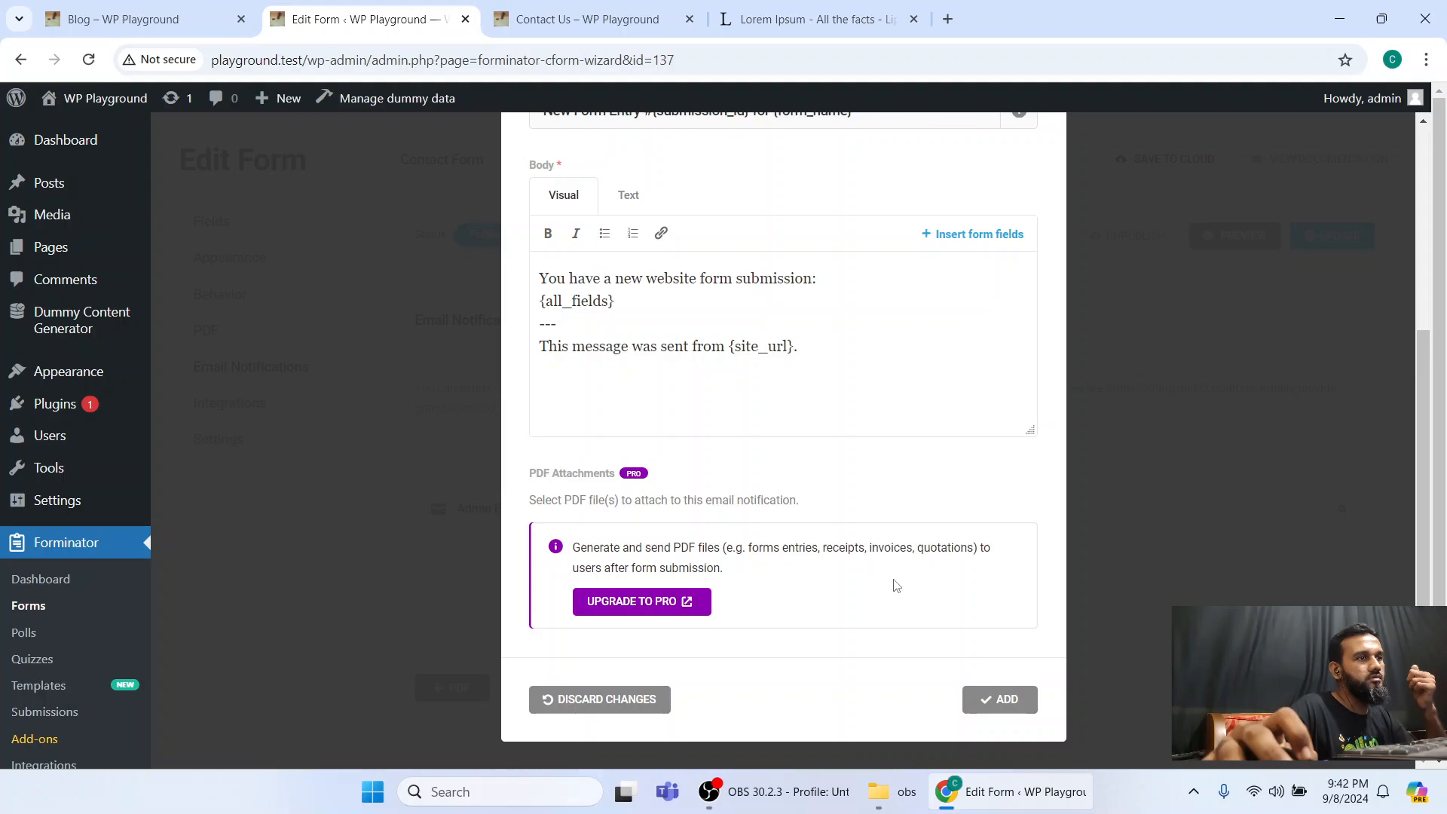
{"action": "left_click", "coordinate": [994, 709]}
{"action": "left_click", "coordinate": [1330, 236]}
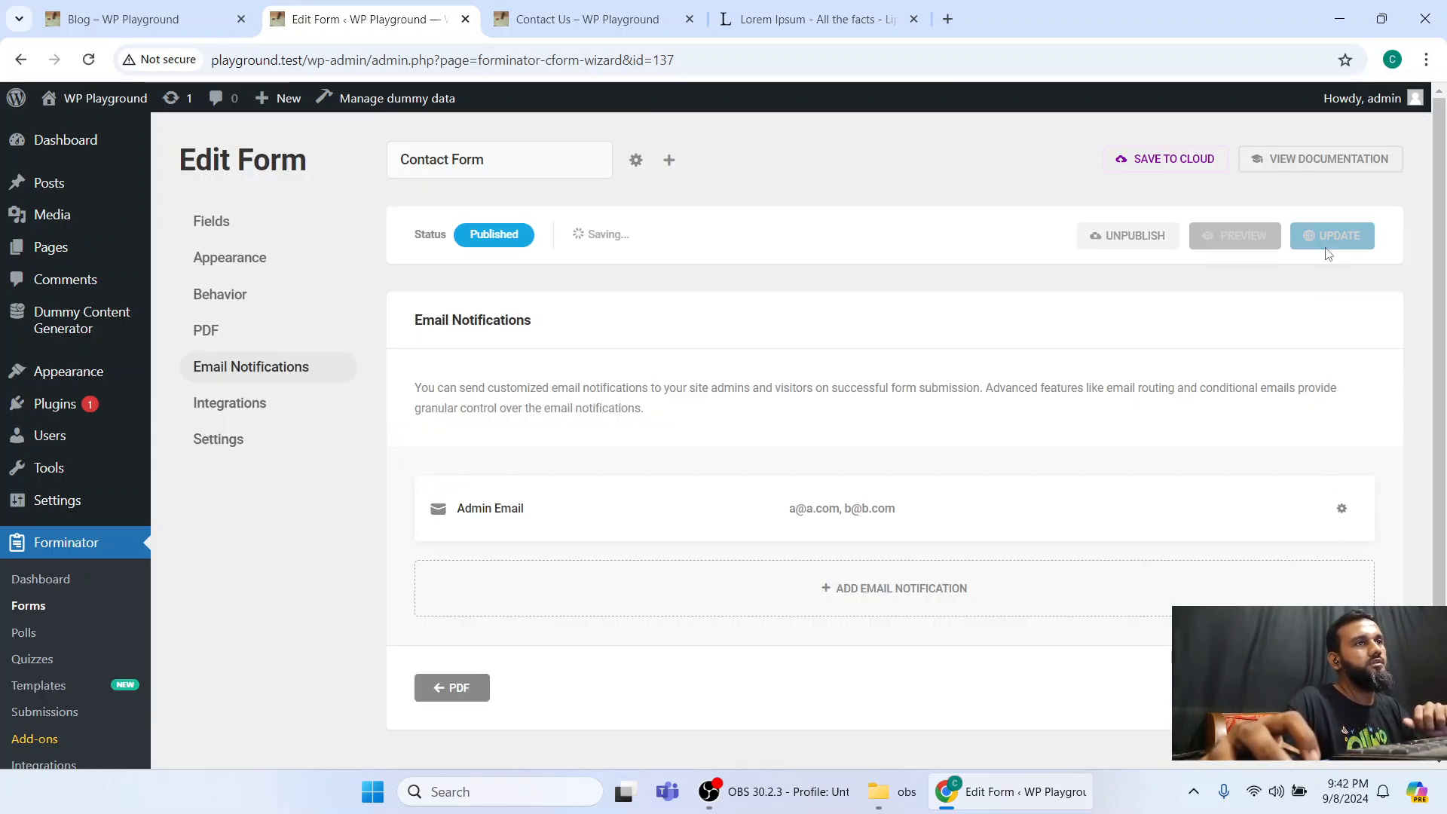
Open the Contact Us page at playground.test/contact-us/ in a new incognito window to view the form as a logged-out visitor.
{"action": "left_click", "coordinate": [536, 12]}
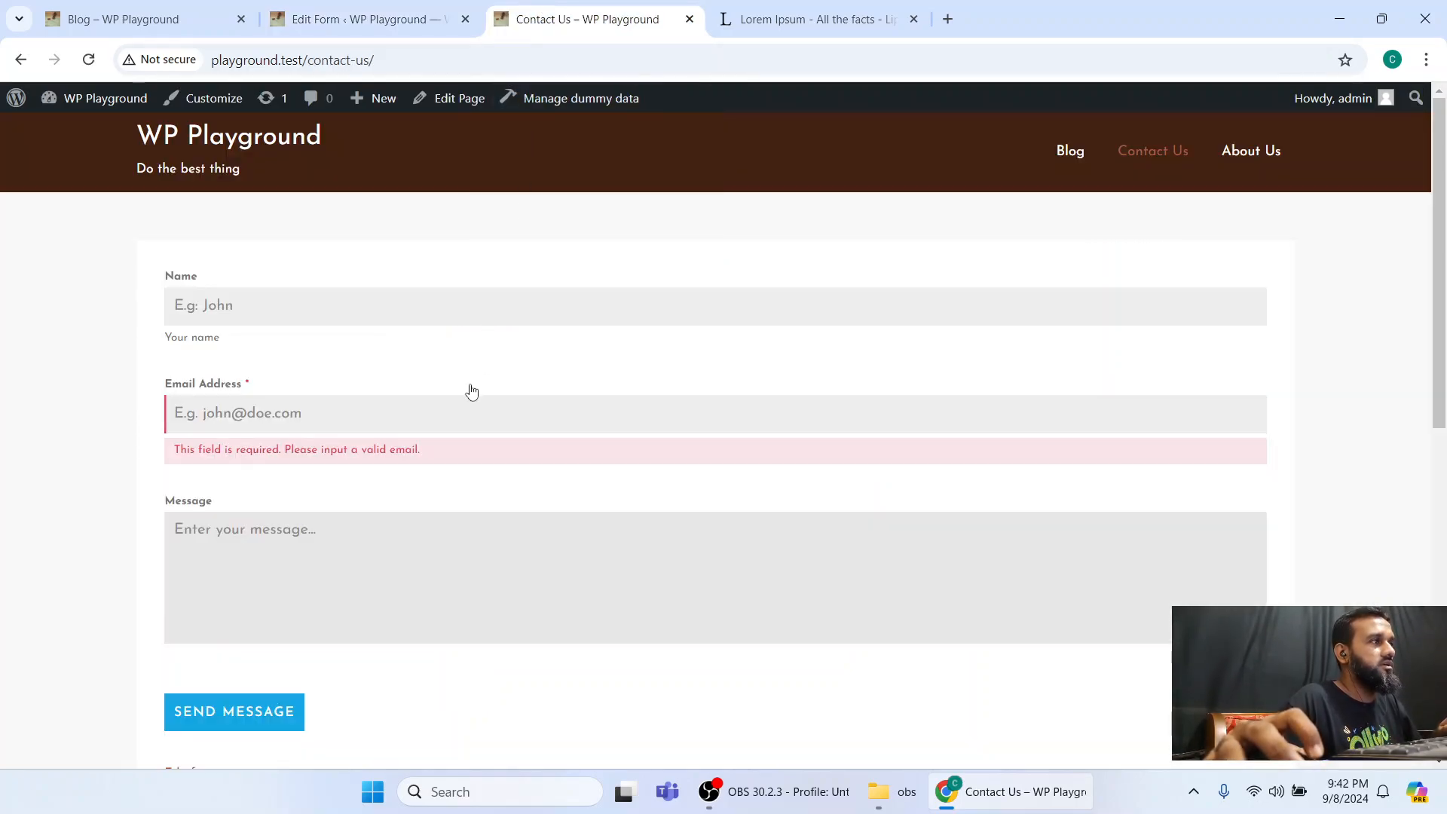
{"action": "left_click", "coordinate": [410, 61]}
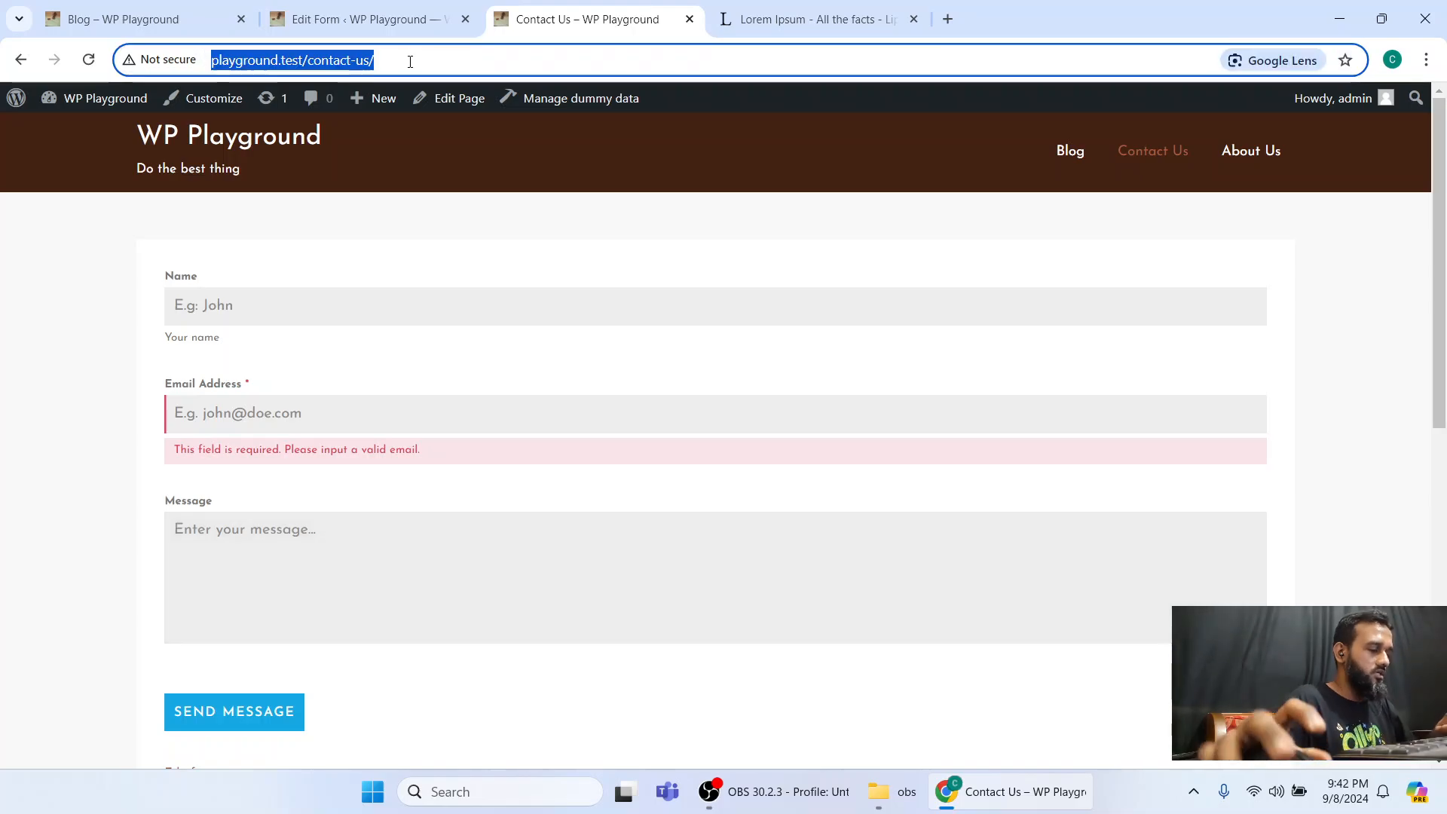
{"action": "key", "text": "ctrl+c"}
{"action": "key", "text": "ctrl+shift+n"}
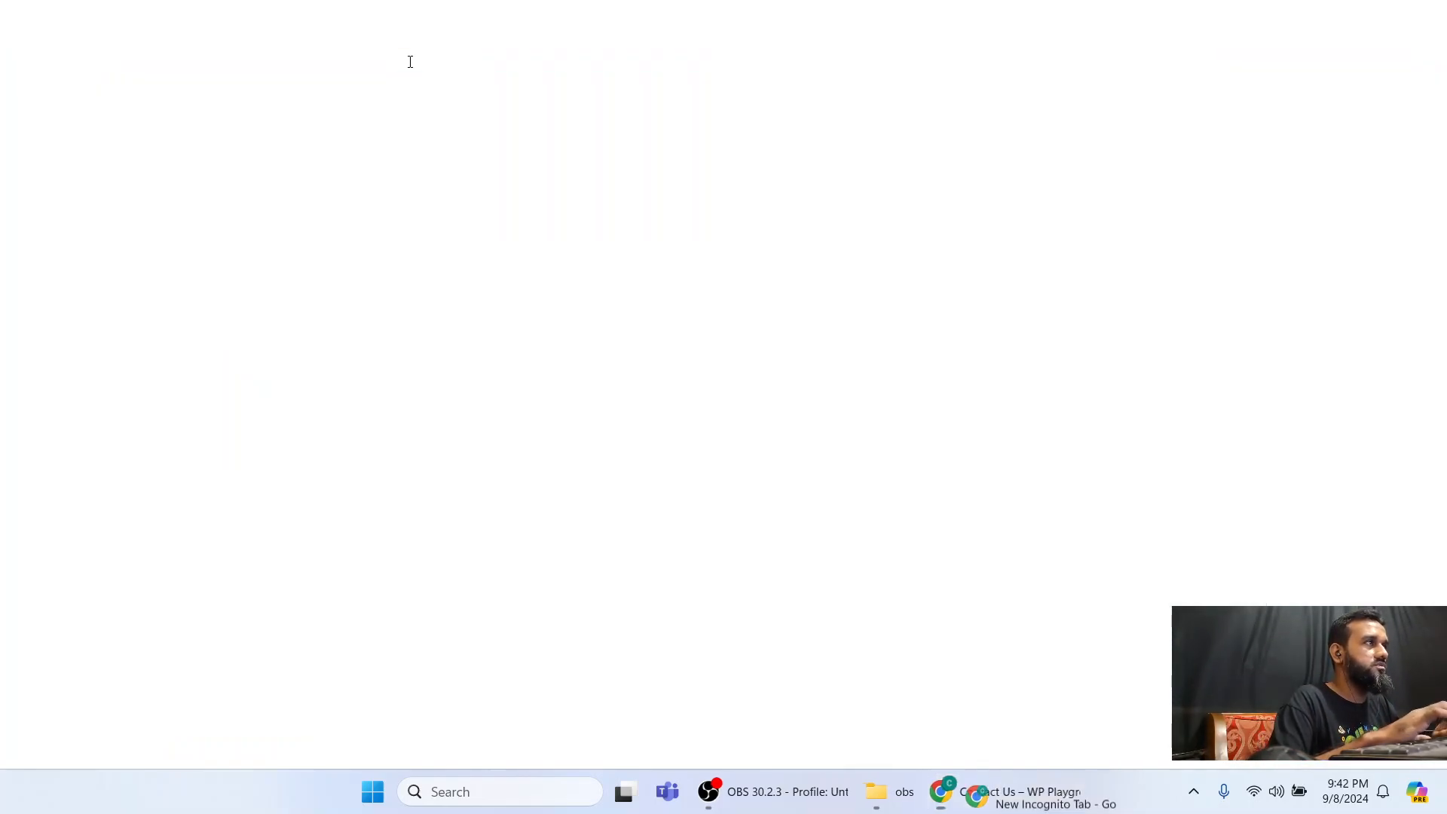
{"action": "key", "text": "ctrl+v"}
{"action": "key", "text": "Return"}
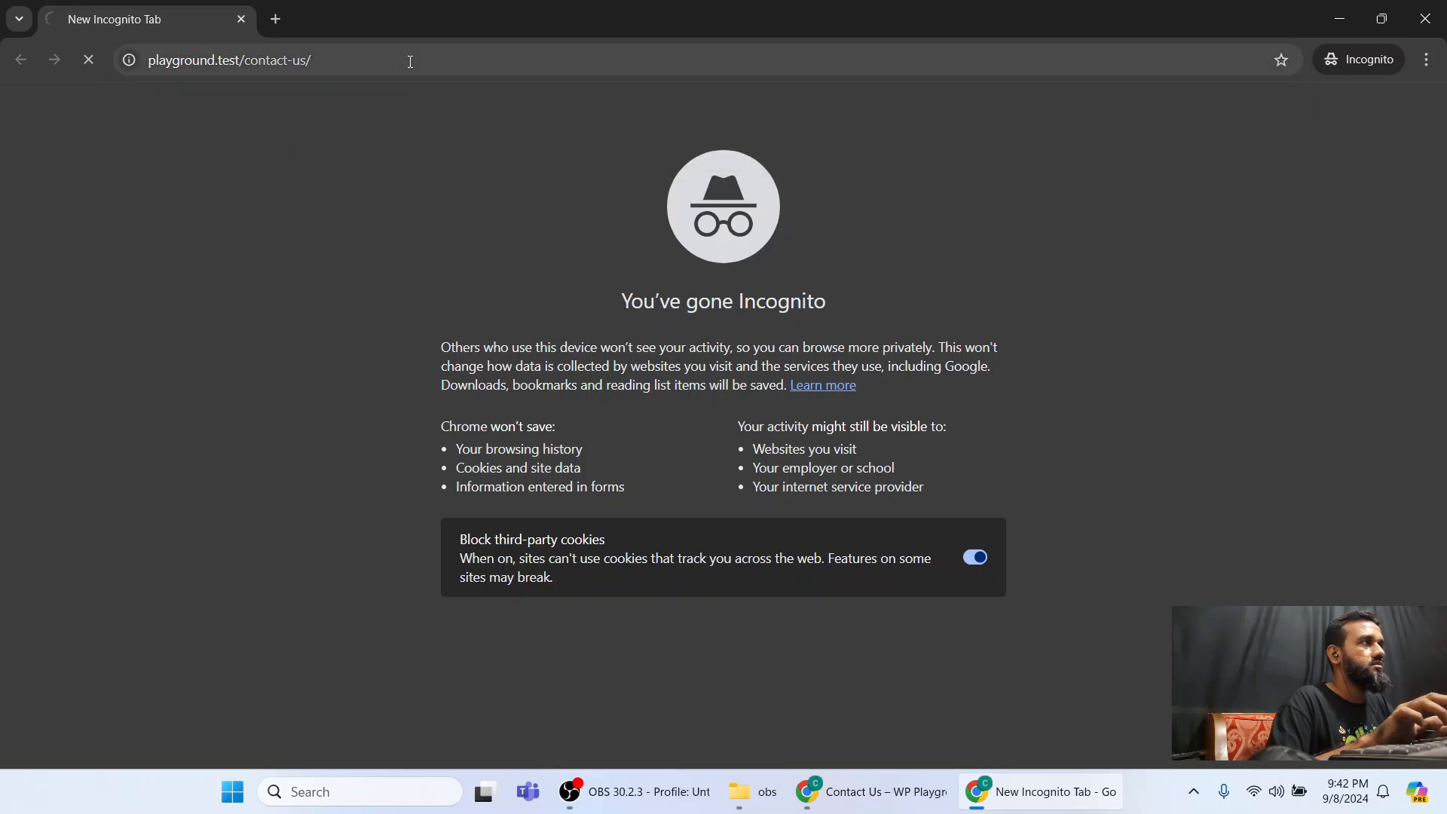
{"action": "key", "text": "ctrl+w"}
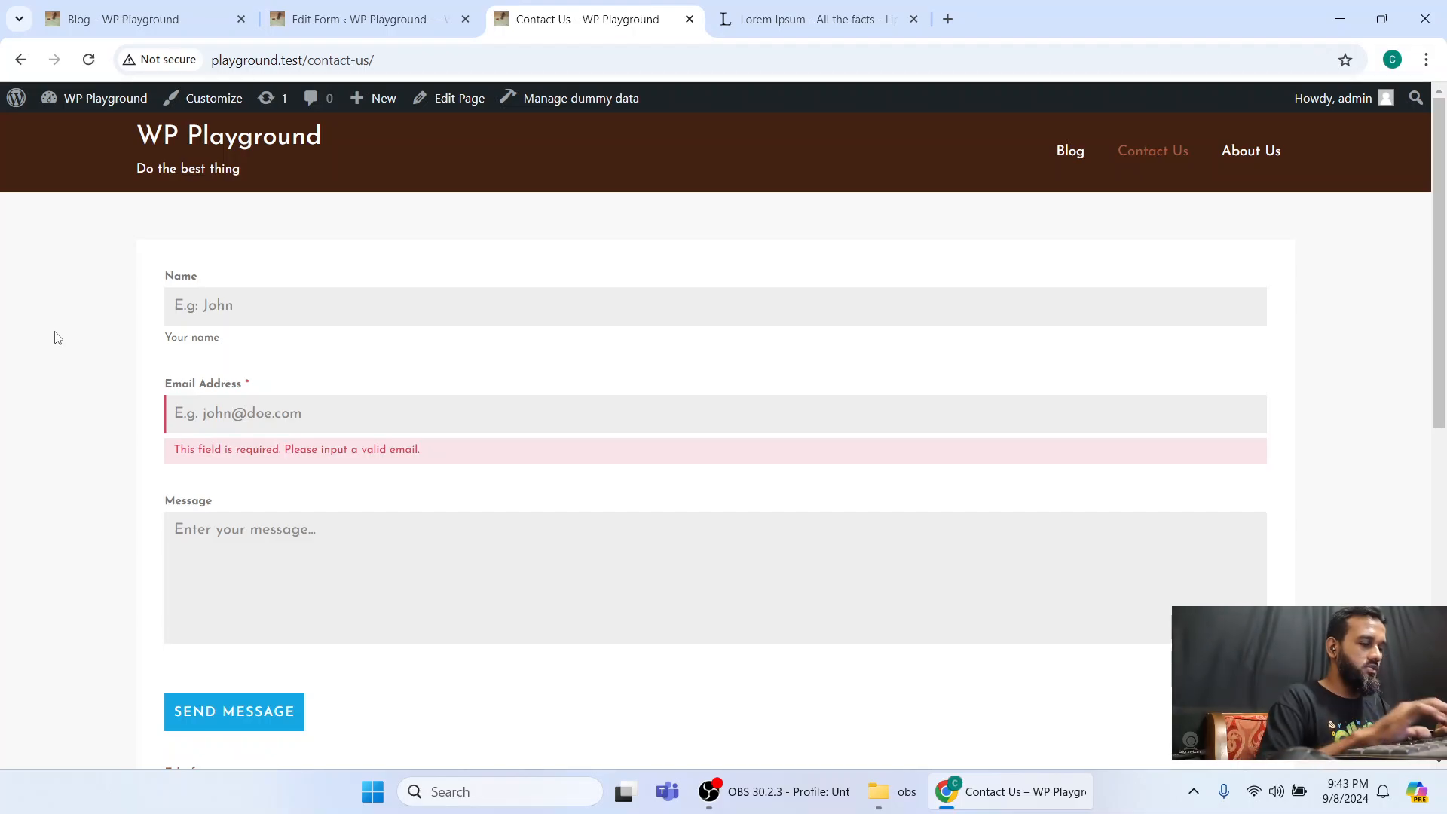
{"action": "key", "text": "ctrl+shift+n"}
{"action": "key", "text": "ctrl+v"}
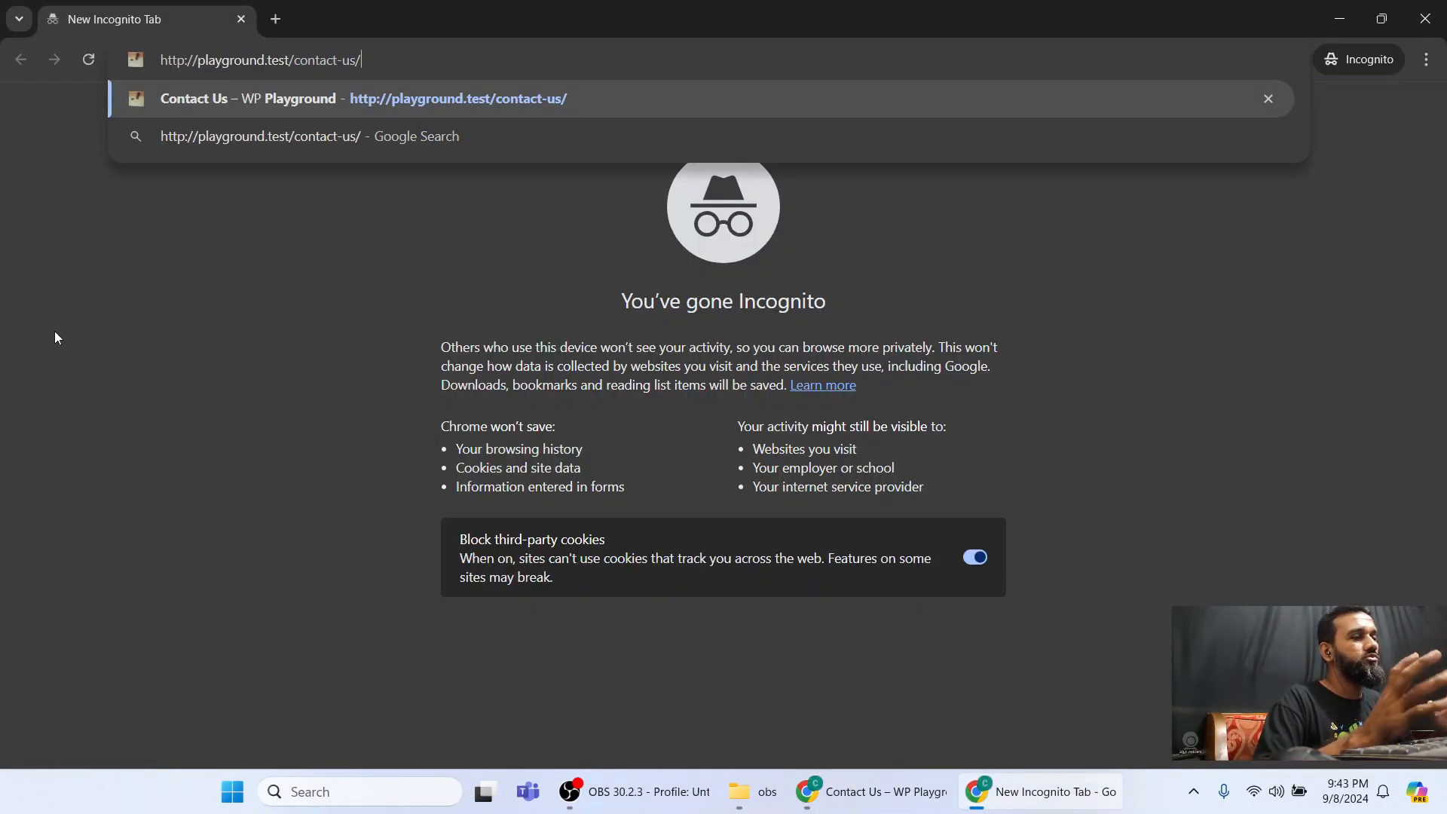
{"action": "key", "text": "Return"}
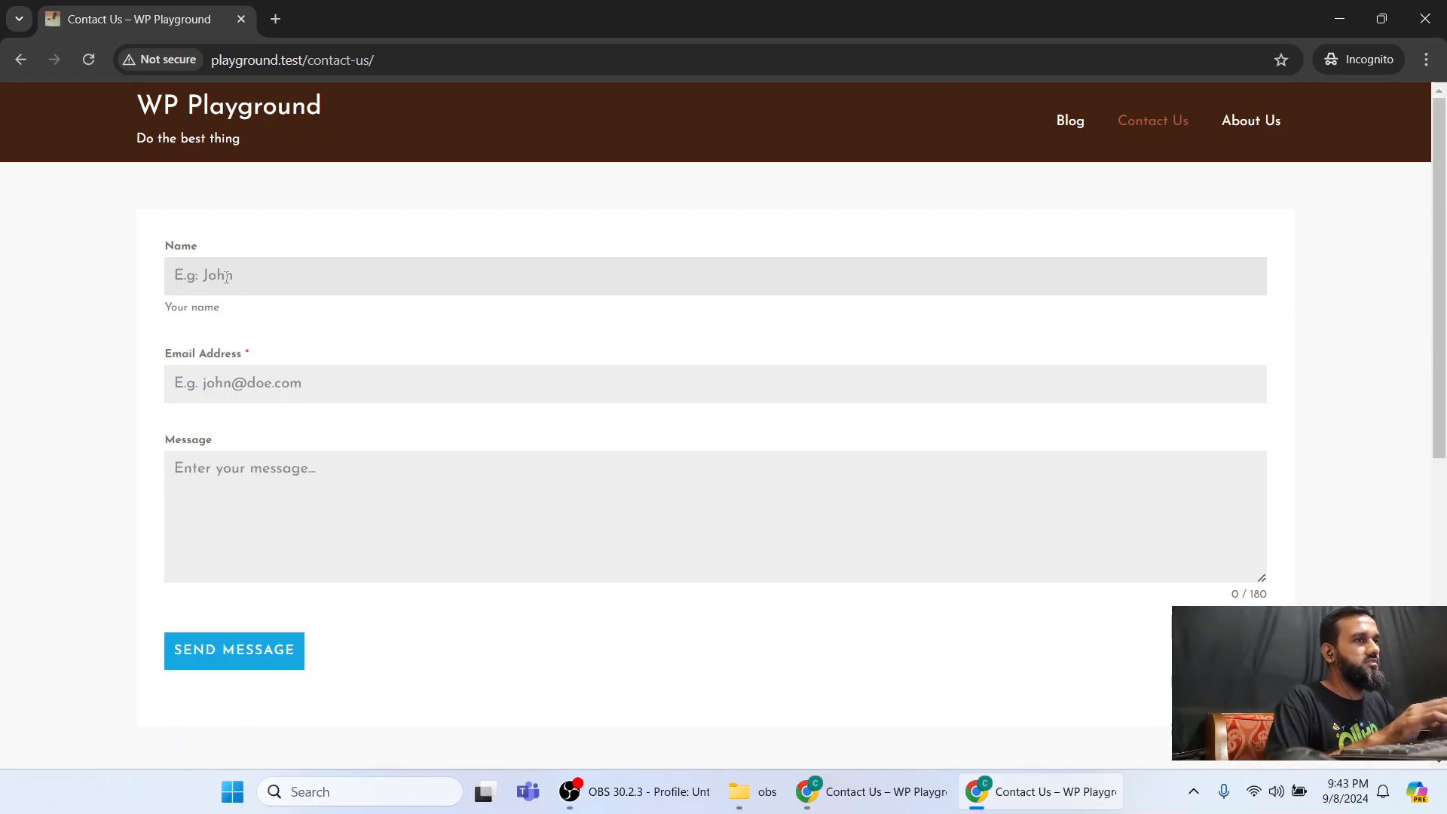
Fill in the contact form with a visitor's name, email address and the message "This is a new message", and send it.
{"action": "type", "text": "J"}
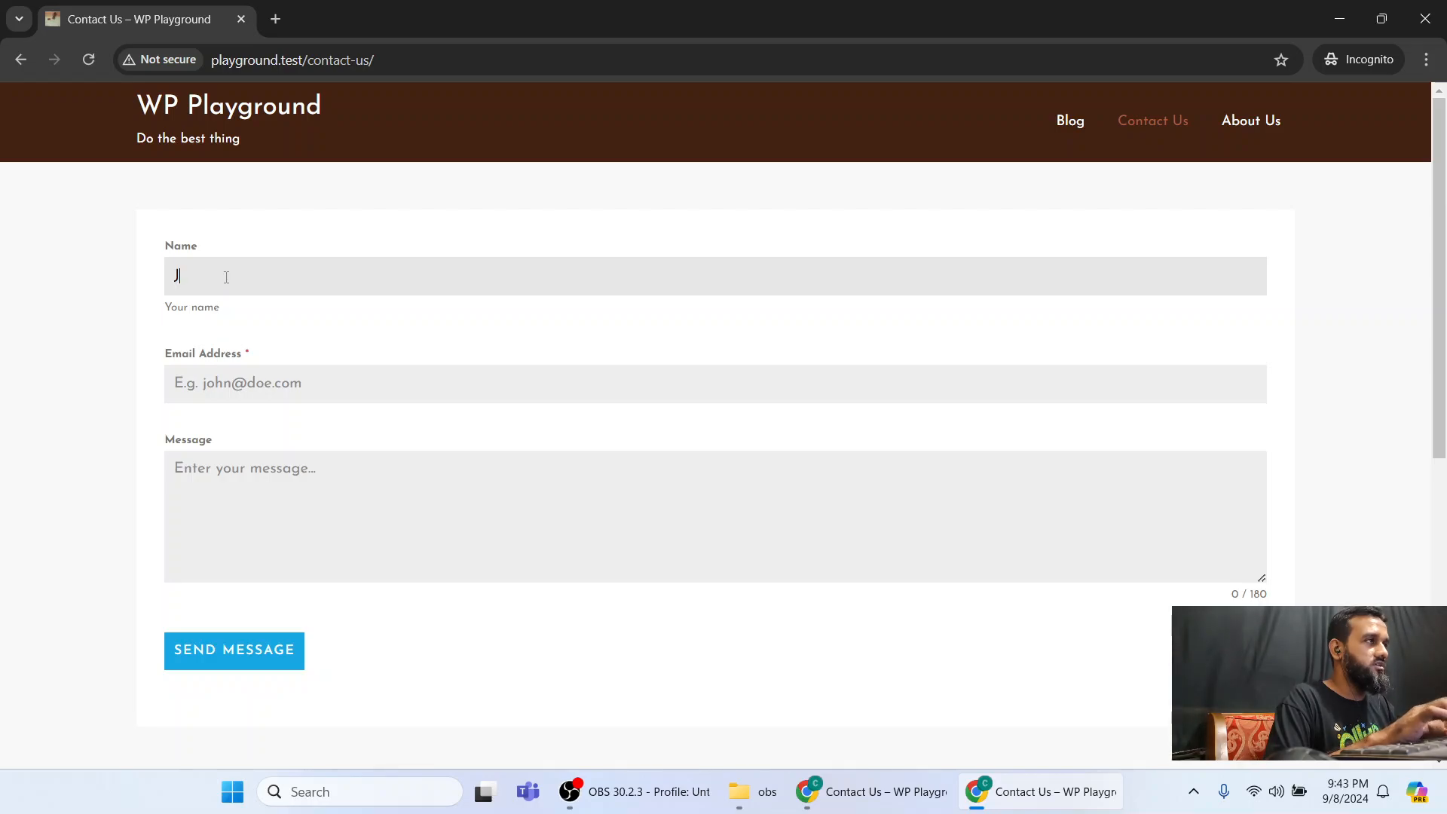
{"action": "type", "text": "ackson"}
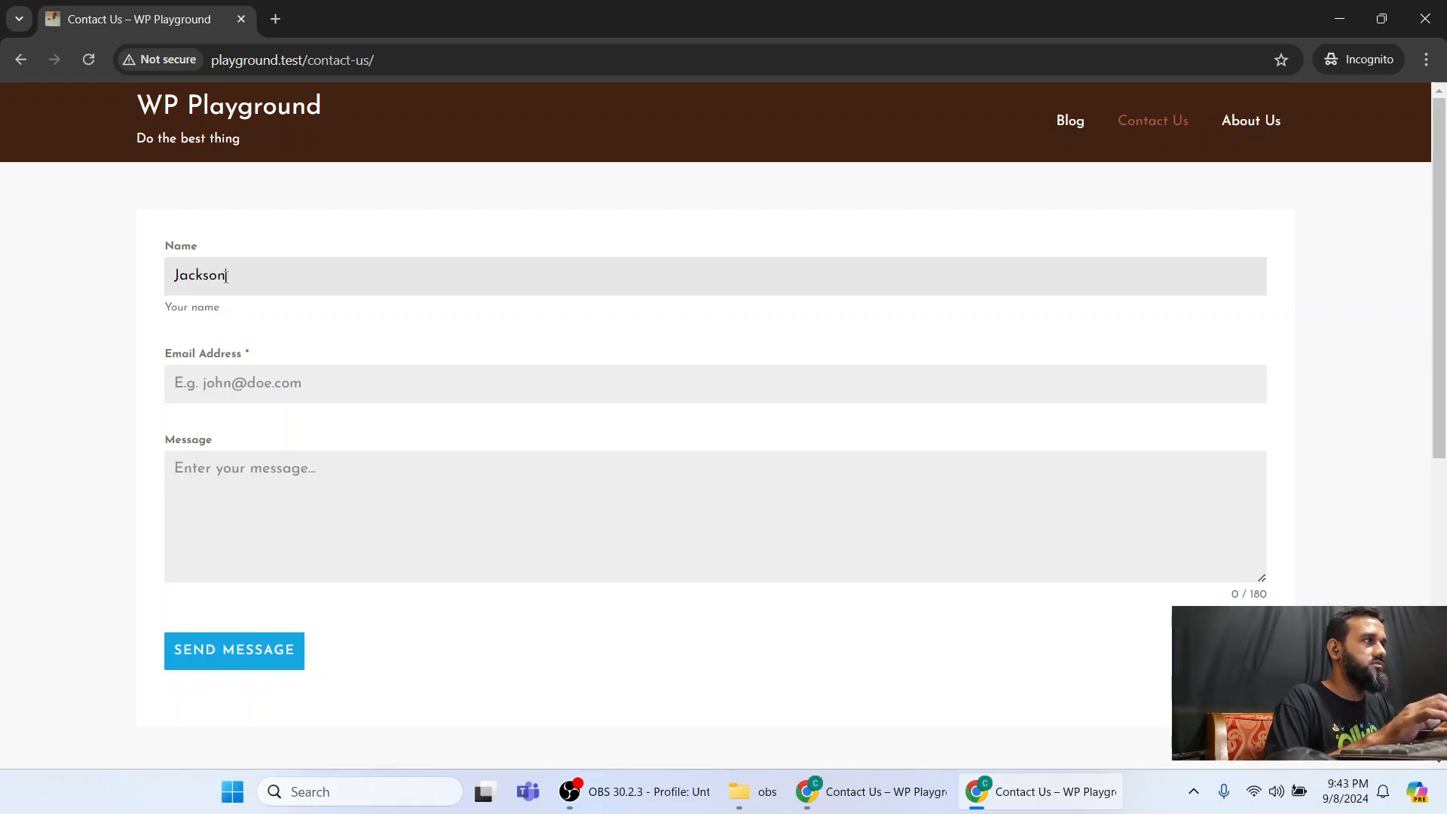
{"action": "type", "text": "jack@"}
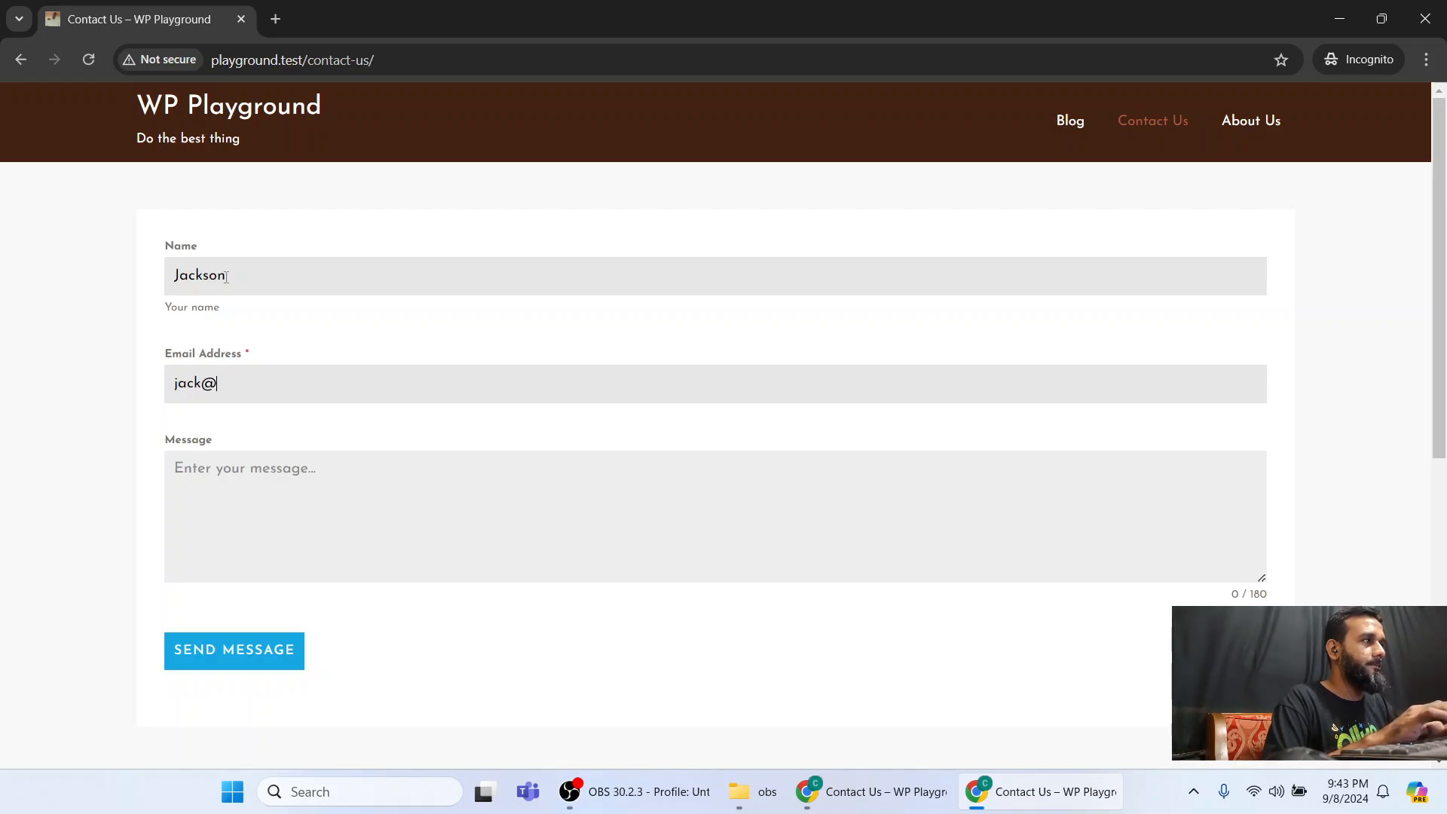
{"action": "key", "text": "BackSpace"}
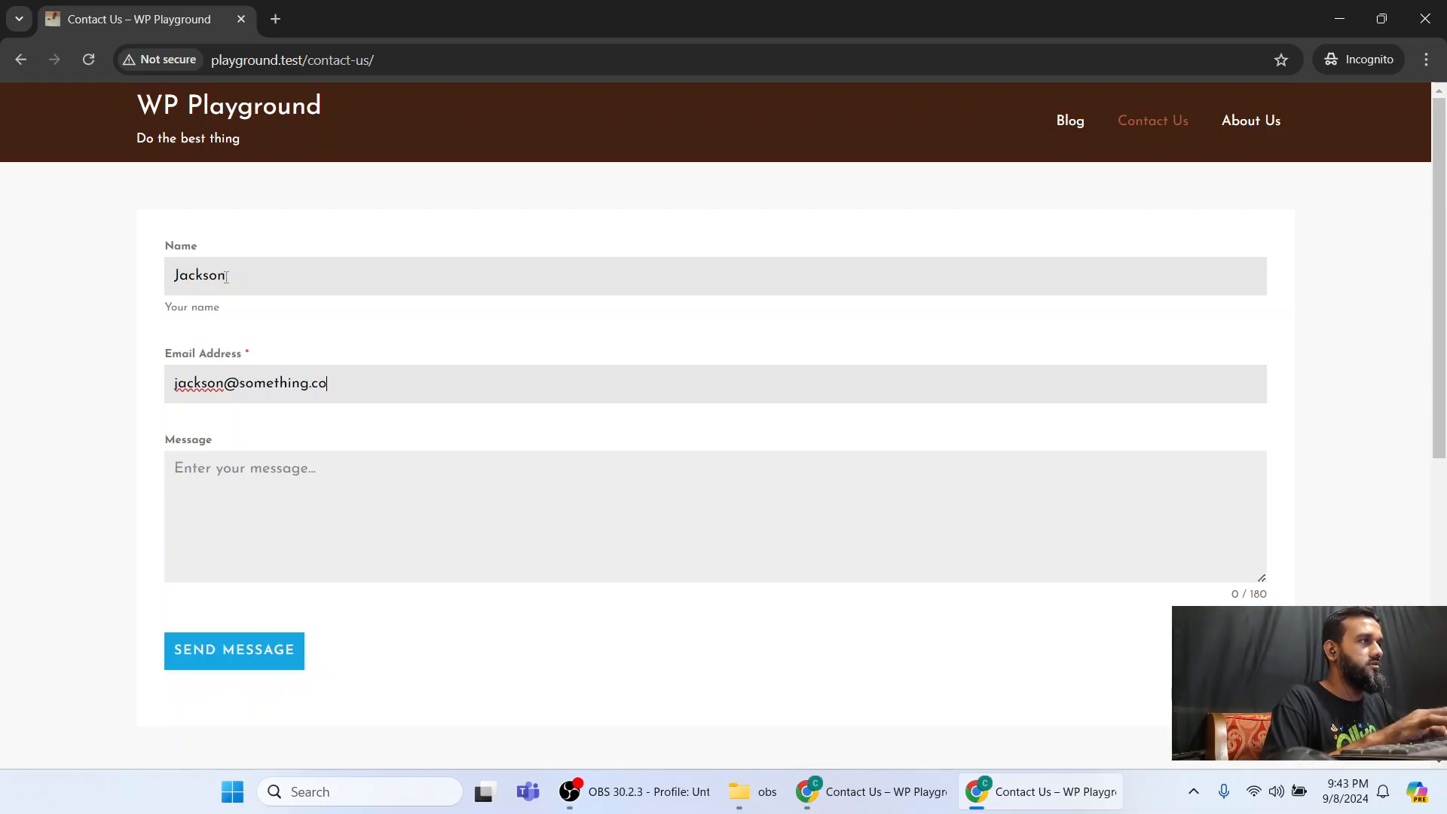
{"action": "type", "text": "This is a new message"}
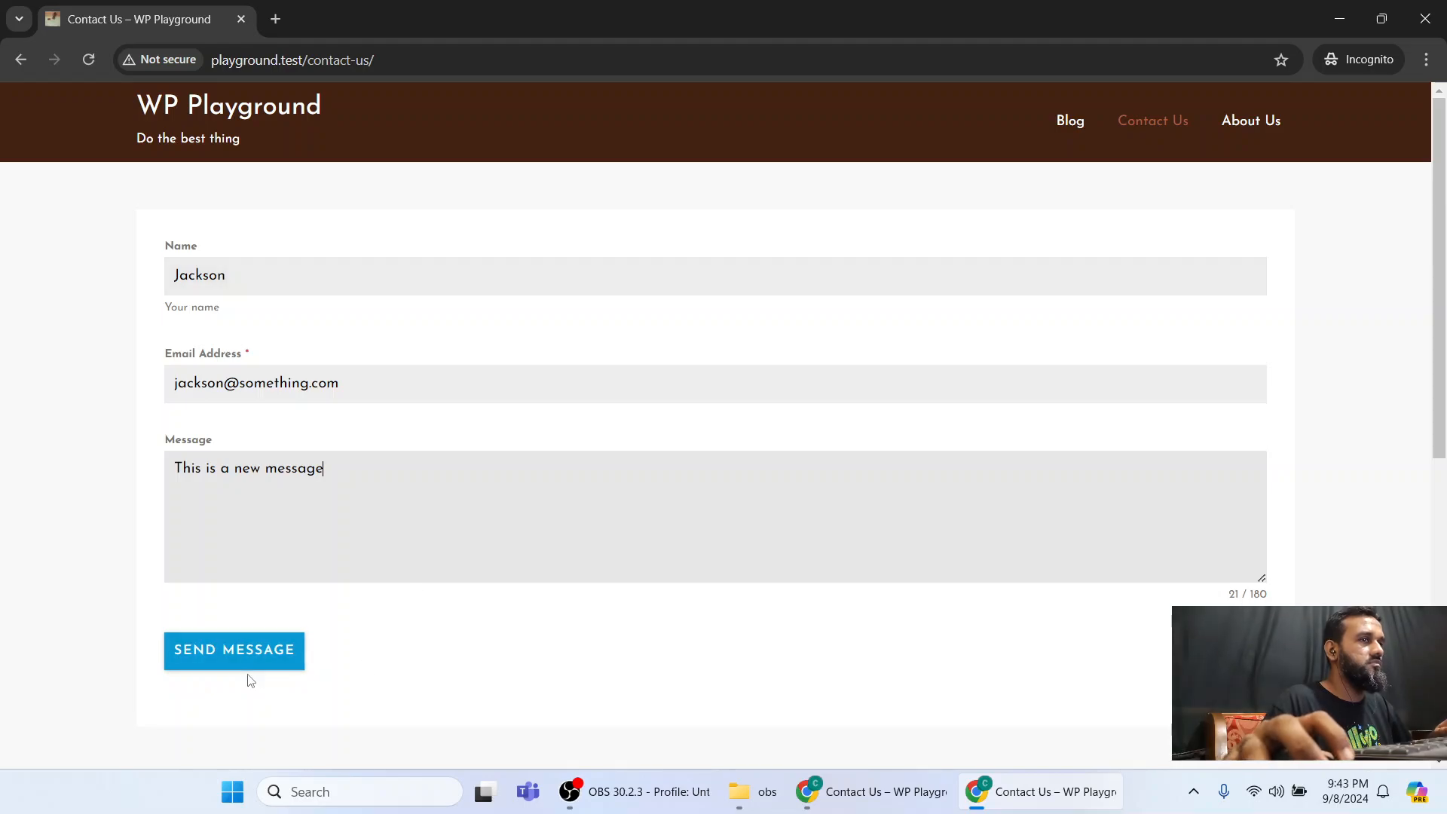
{"action": "left_click", "coordinate": [229, 657]}
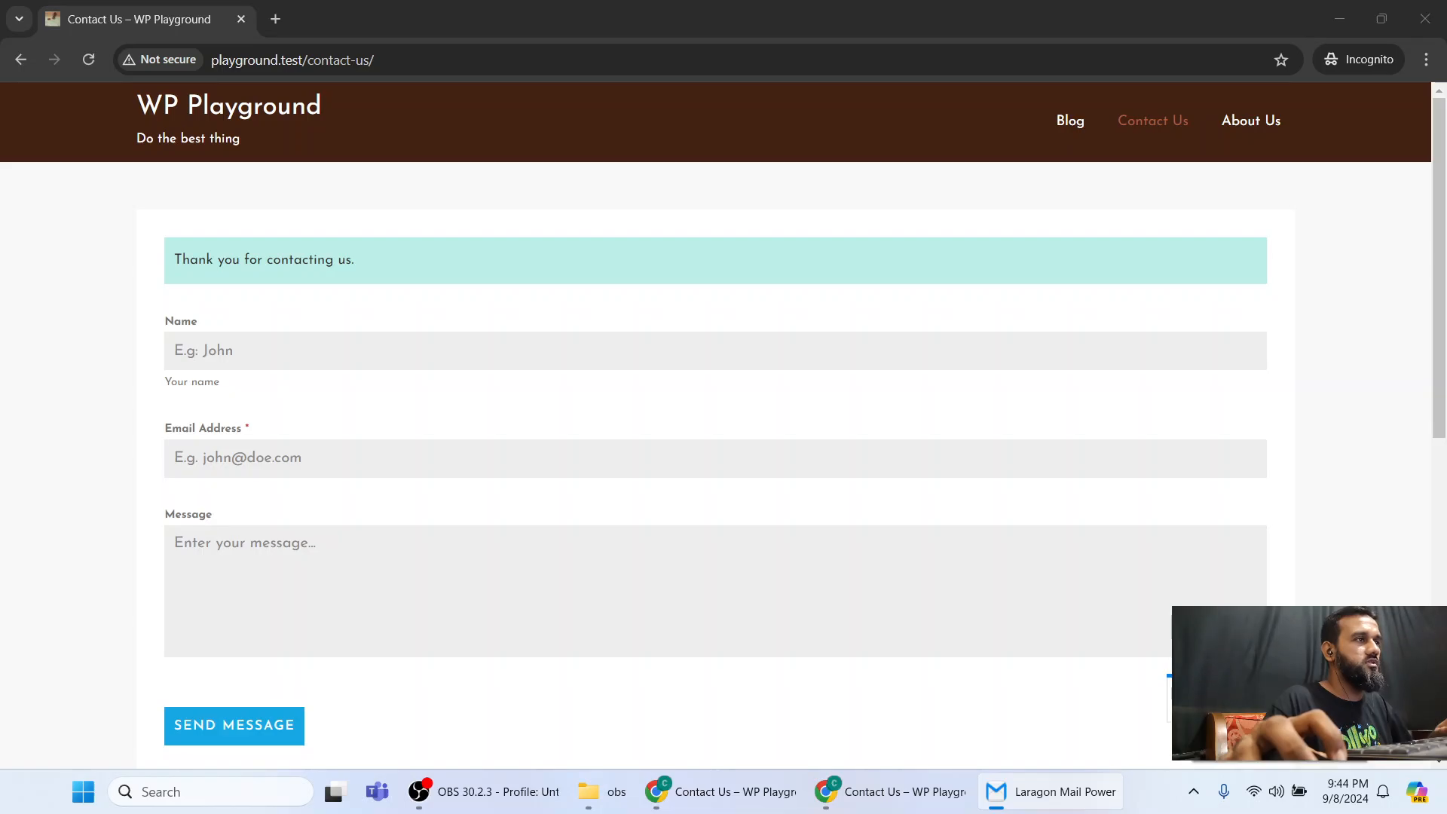
Open the notification email for the new form entry in Thunderbird and examine its intro line, submitted field values and site link.
{"action": "left_click", "coordinate": [1220, 702]}
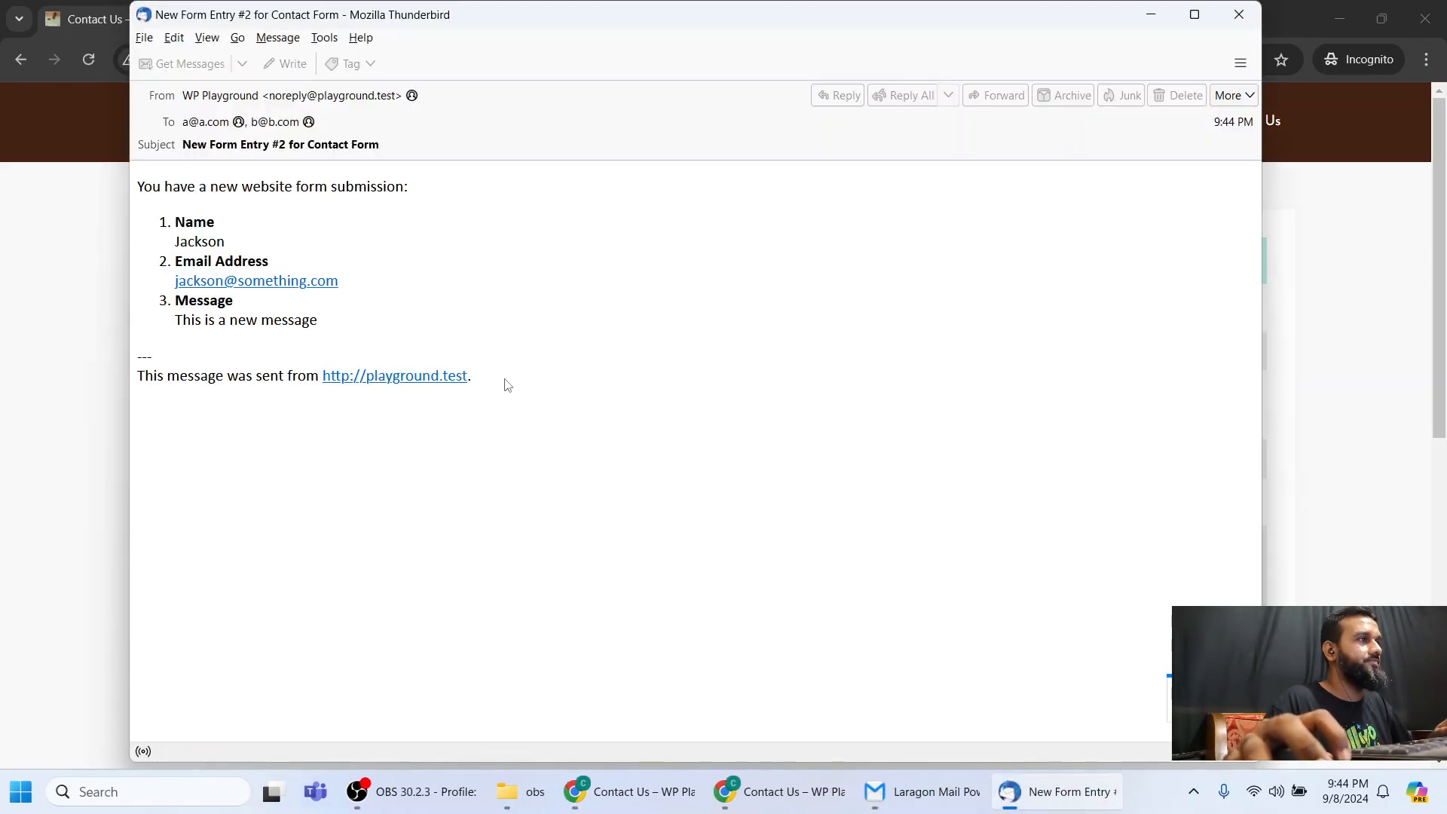
{"action": "left_click_drag", "start_coordinate": [542, 401], "coordinate": [387, 324]}
{"action": "left_click", "coordinate": [476, 494]}
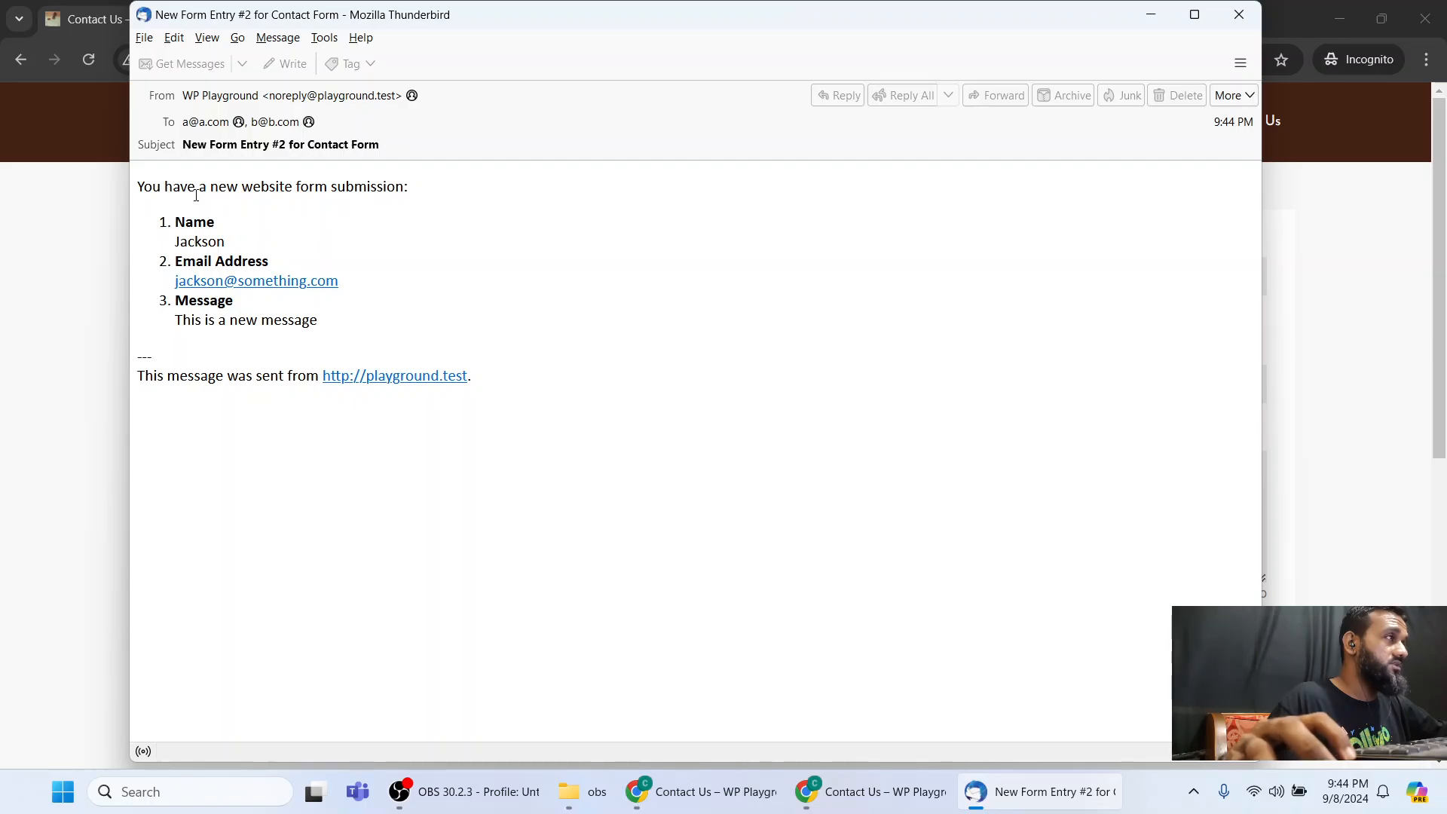
{"action": "left_click_drag", "start_coordinate": [139, 181], "coordinate": [424, 187]}
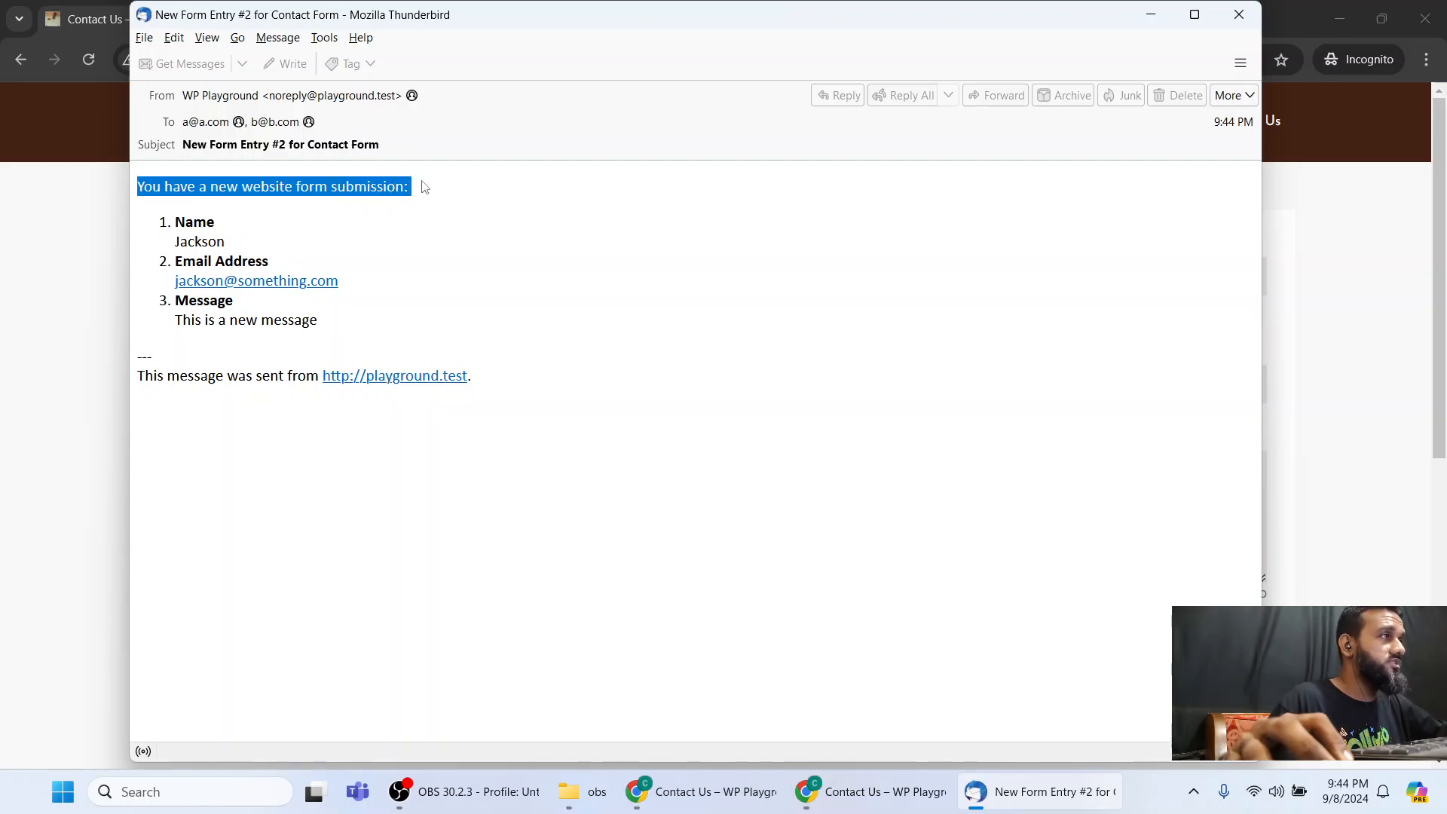
{"action": "left_click", "coordinate": [336, 229]}
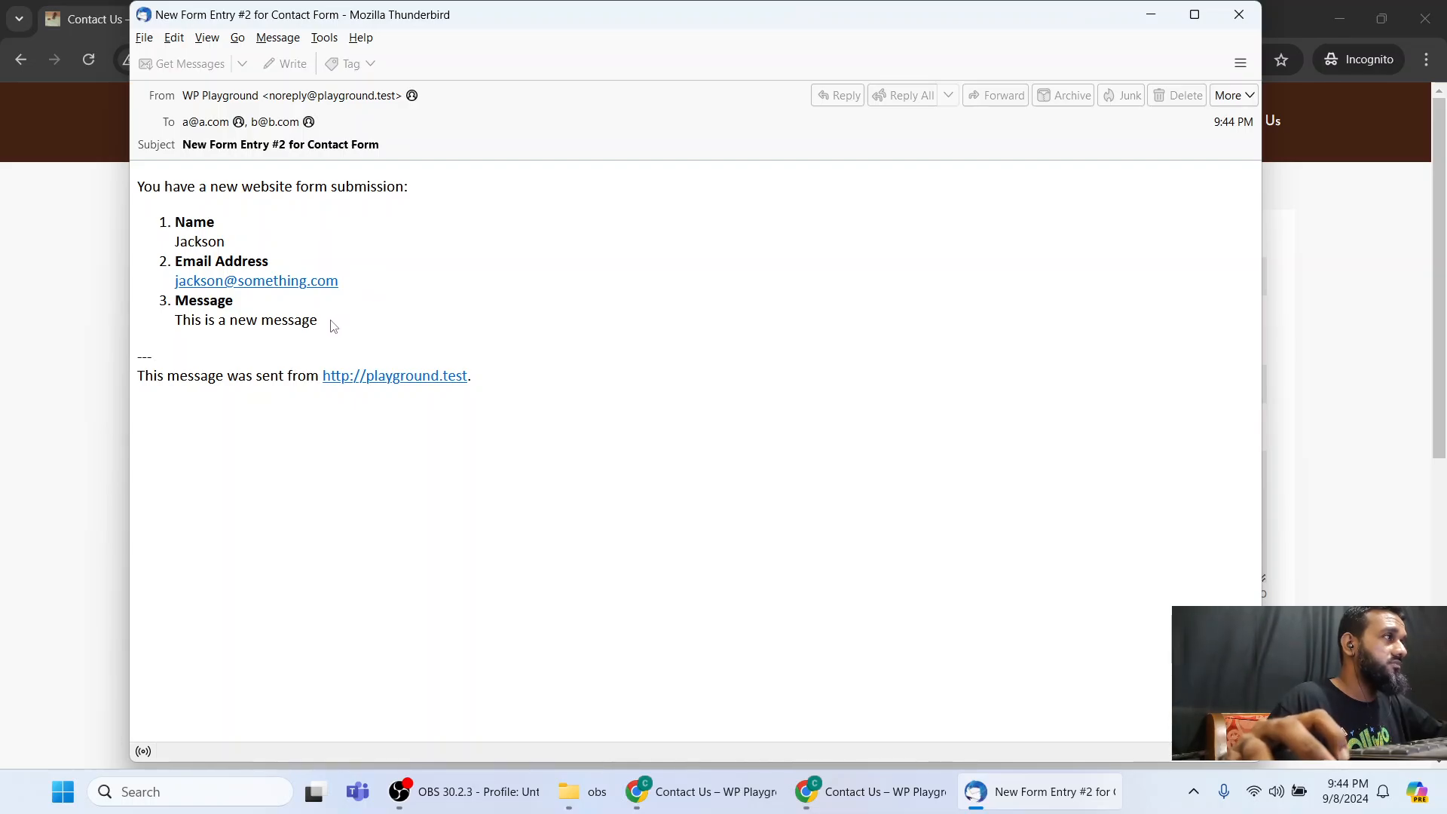
{"action": "left_click_drag", "start_coordinate": [339, 323], "coordinate": [178, 324]}
{"action": "left_click", "coordinate": [227, 446]}
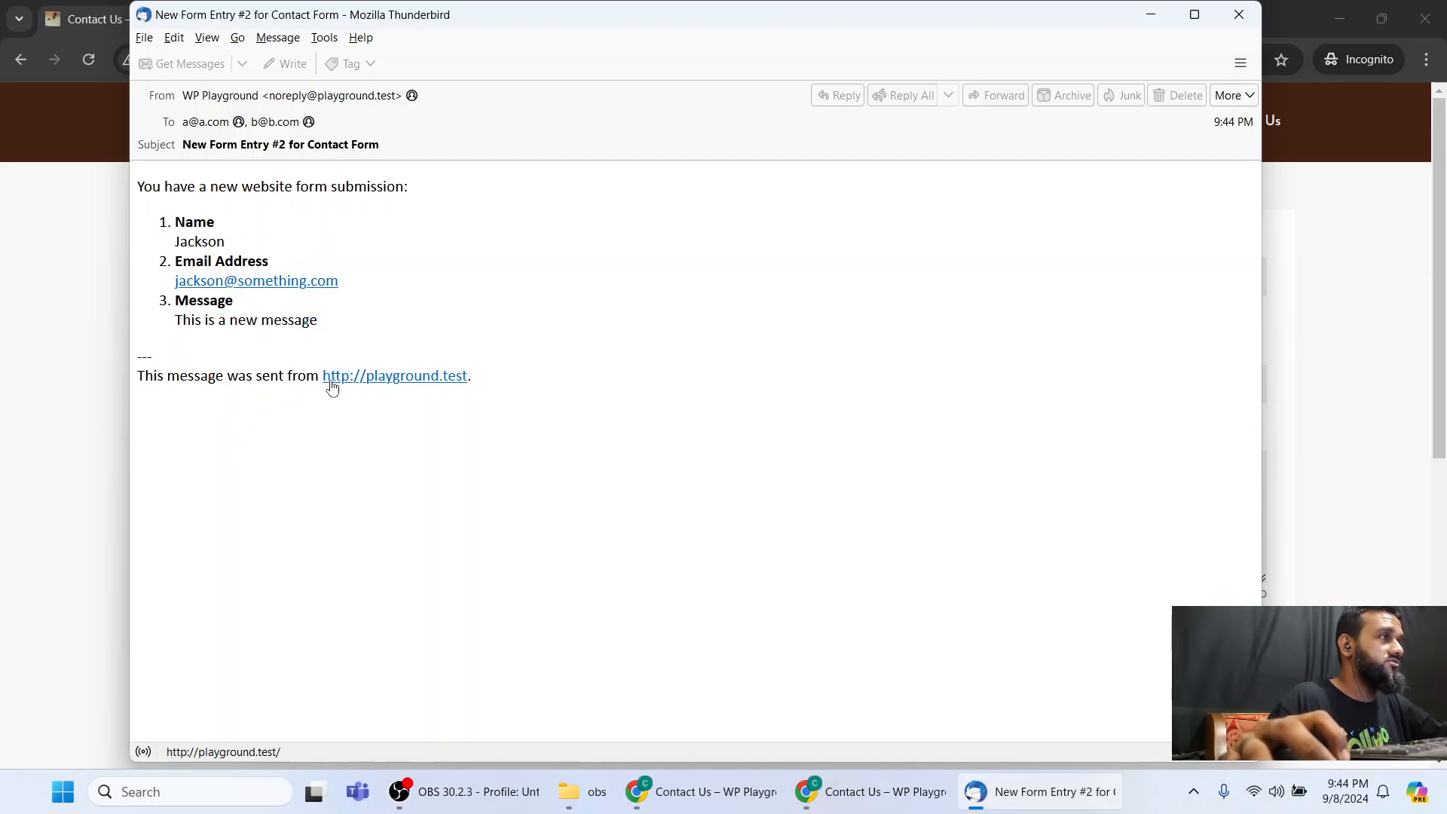
{"action": "left_click_drag", "start_coordinate": [518, 381], "coordinate": [326, 392]}
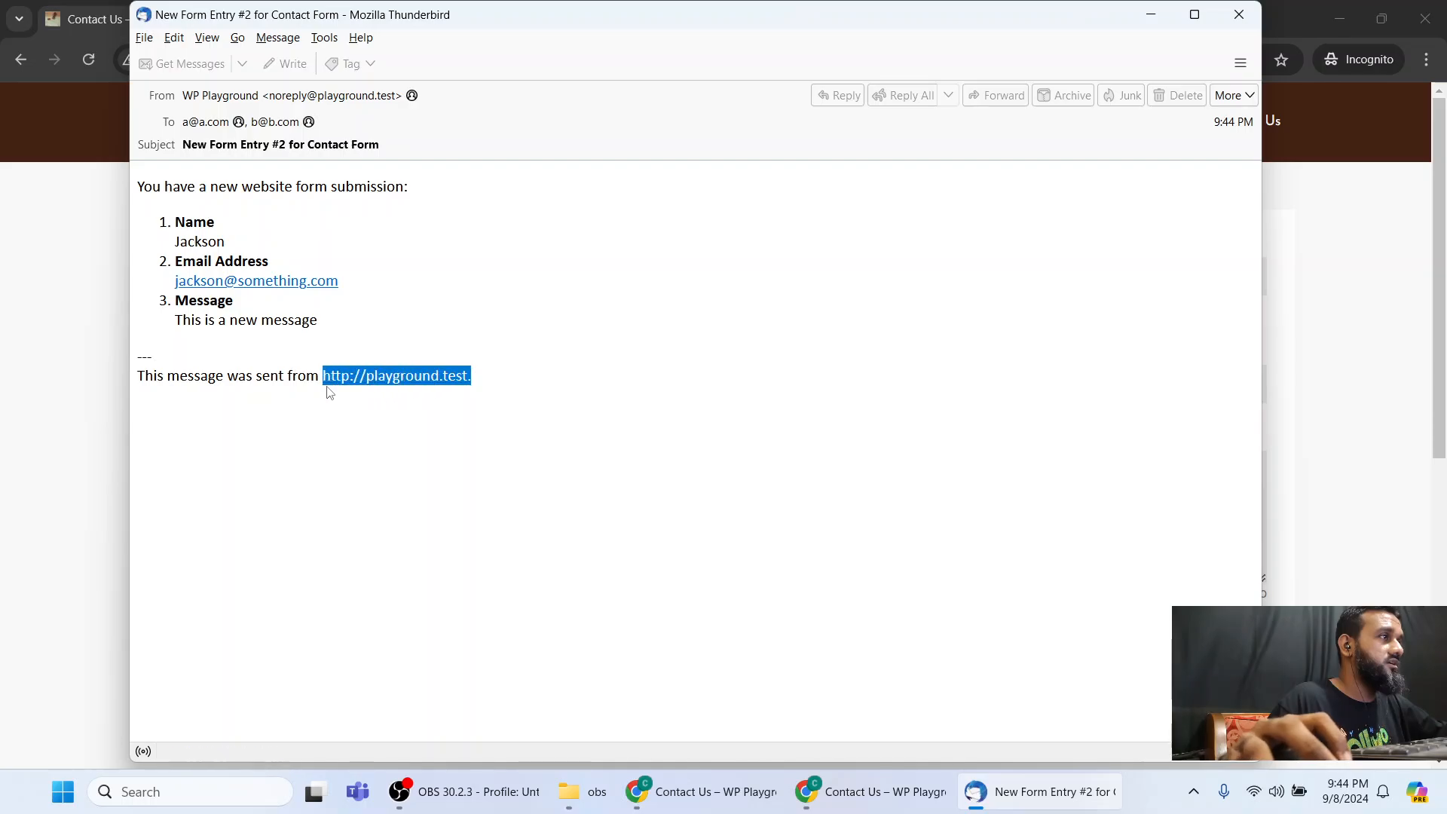
{"action": "left_click", "coordinate": [321, 508]}
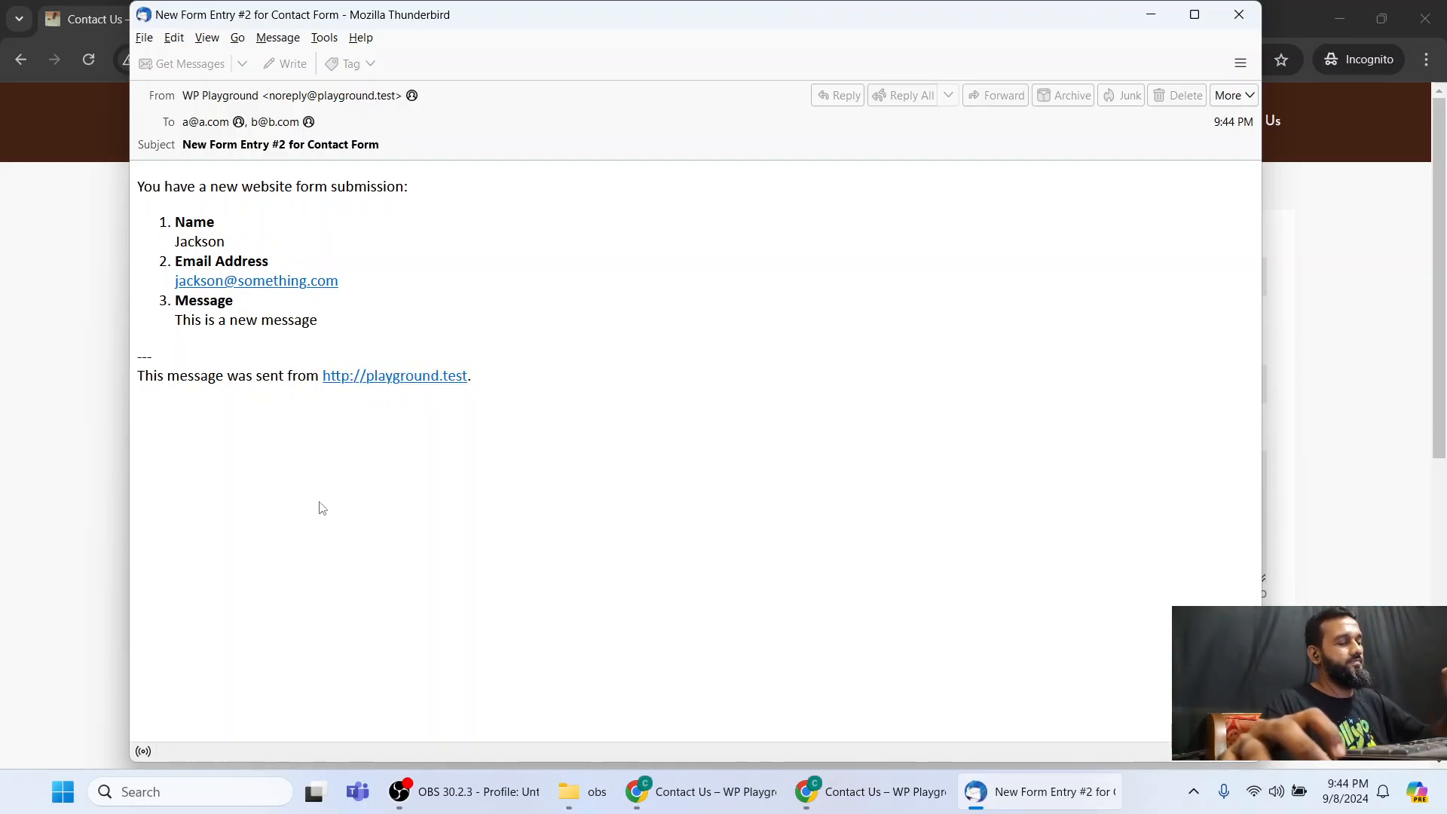